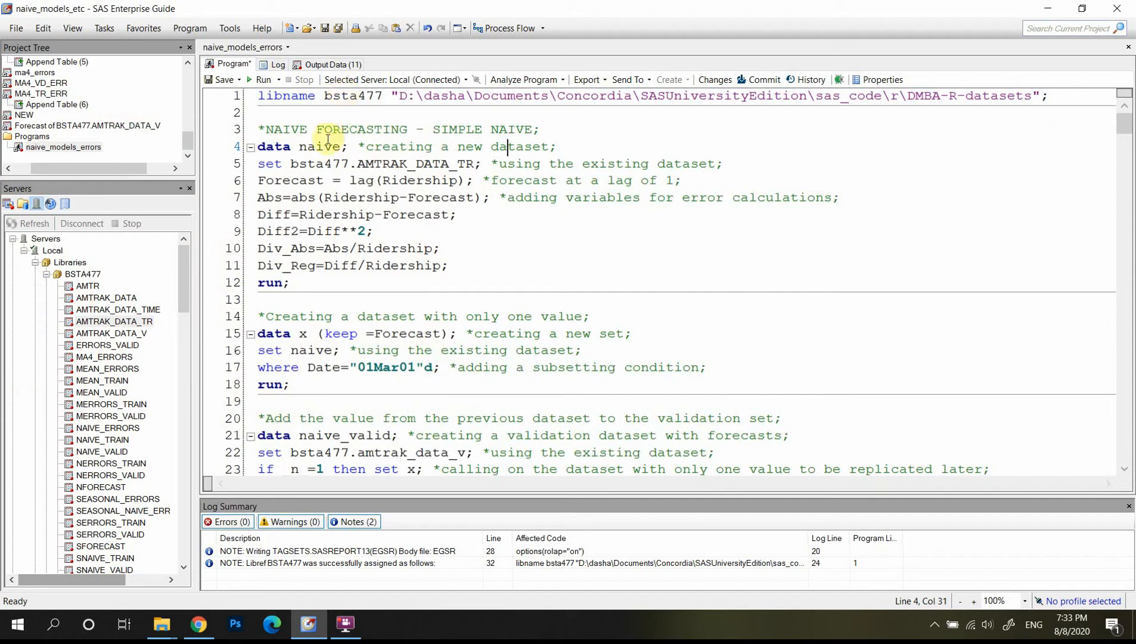
Select the libname statement on line 1 and view the DMBA-R-datasets folder in File Explorer before returning to SAS Enterprise Guide.
left_click(252, 99)
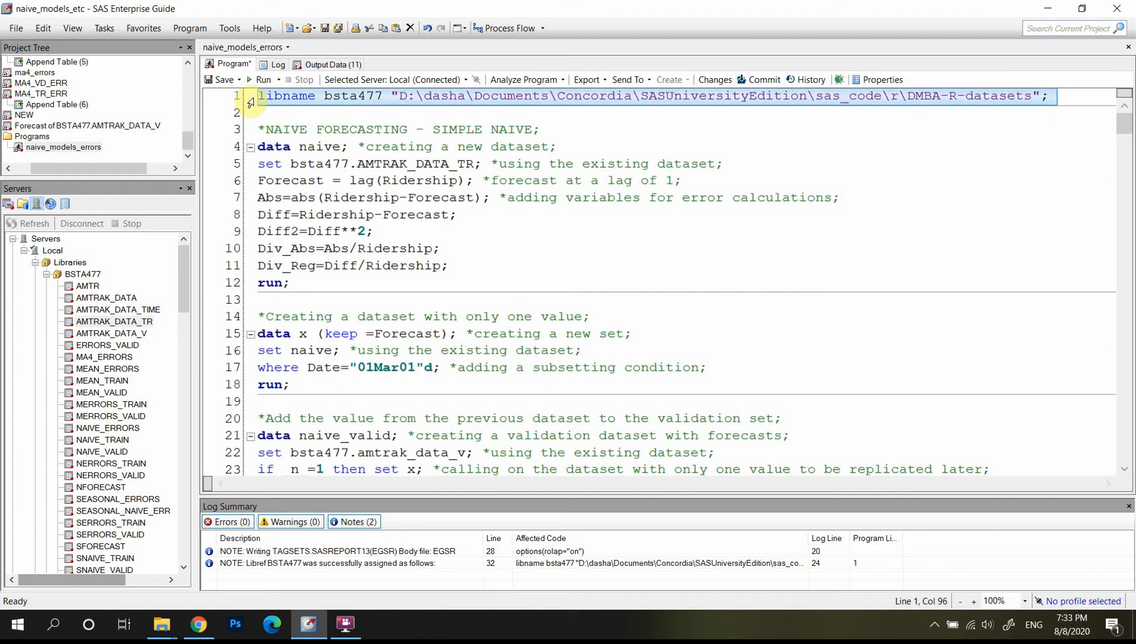
left_click(162, 631)
left_click(122, 575)
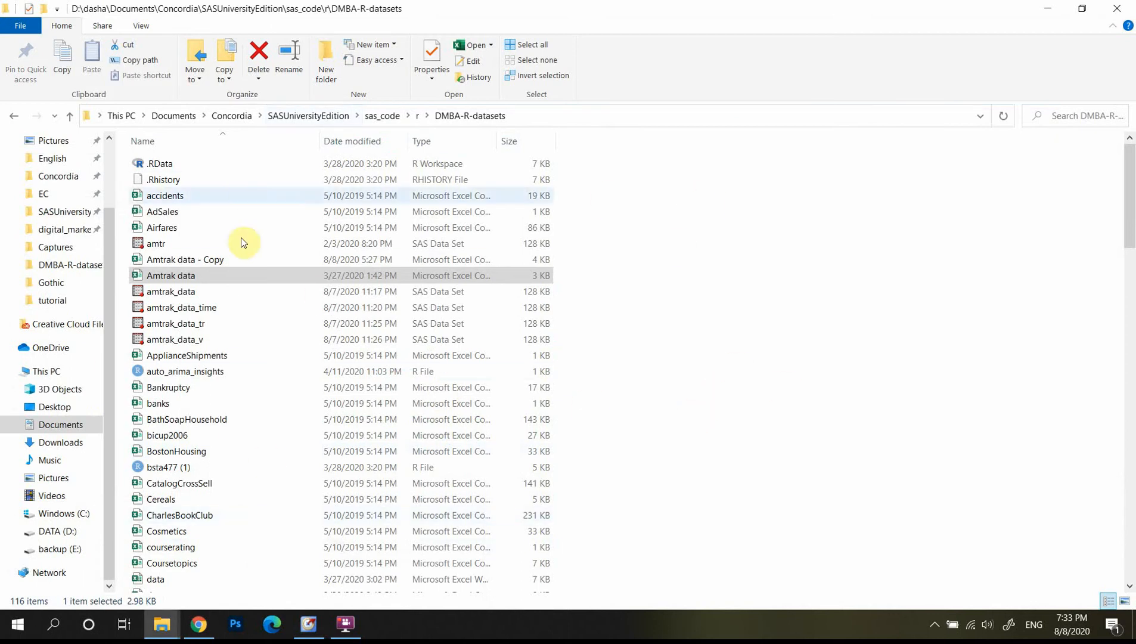
left_click(315, 631)
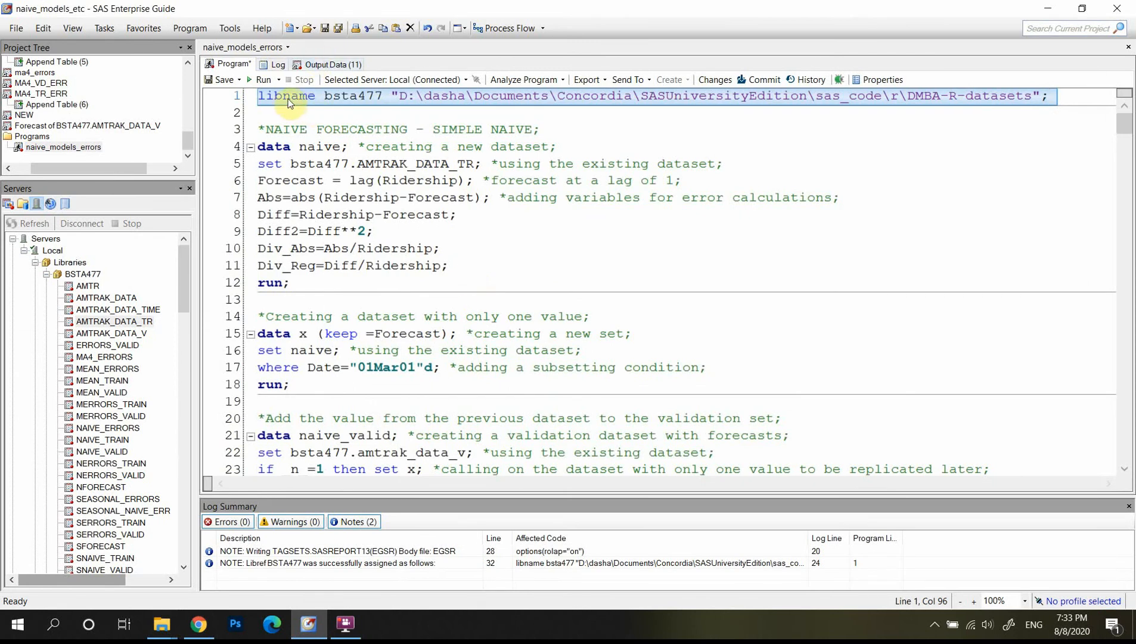
Examine the library name bsta477 and the quoted folder path in the libname statement.
left_click(318, 97)
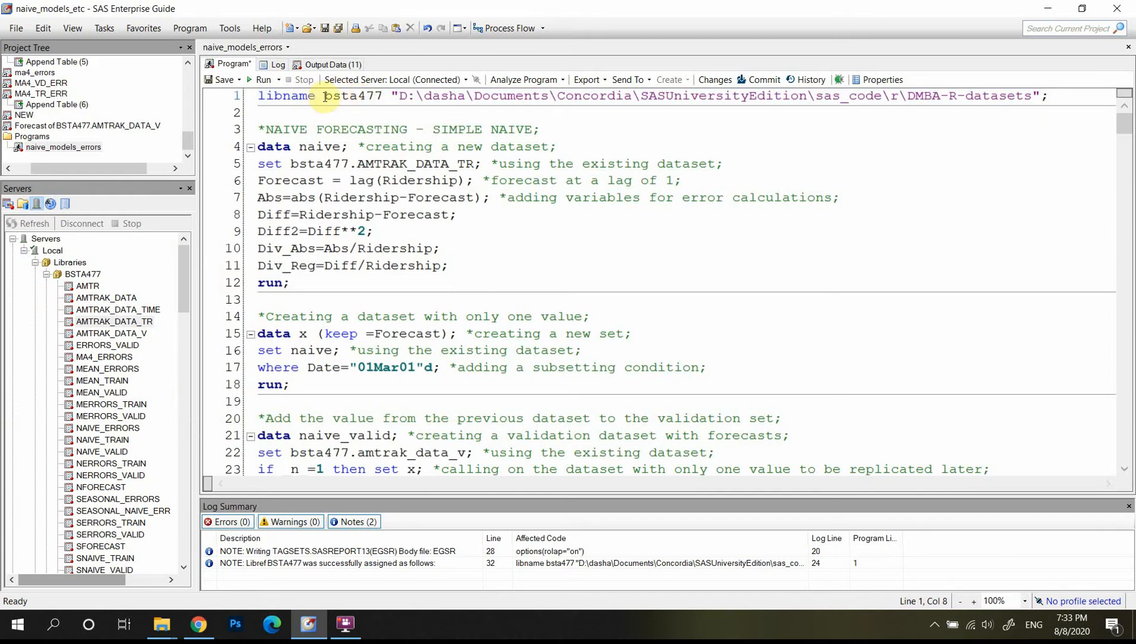
left_click_drag(324, 96, 389, 99)
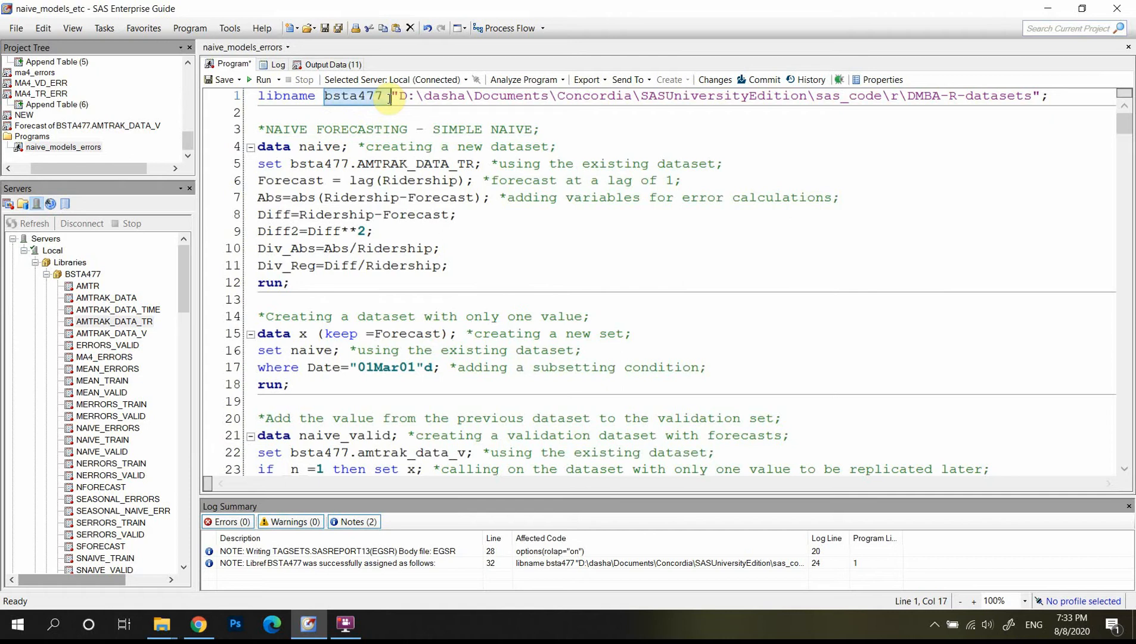
left_click(389, 99)
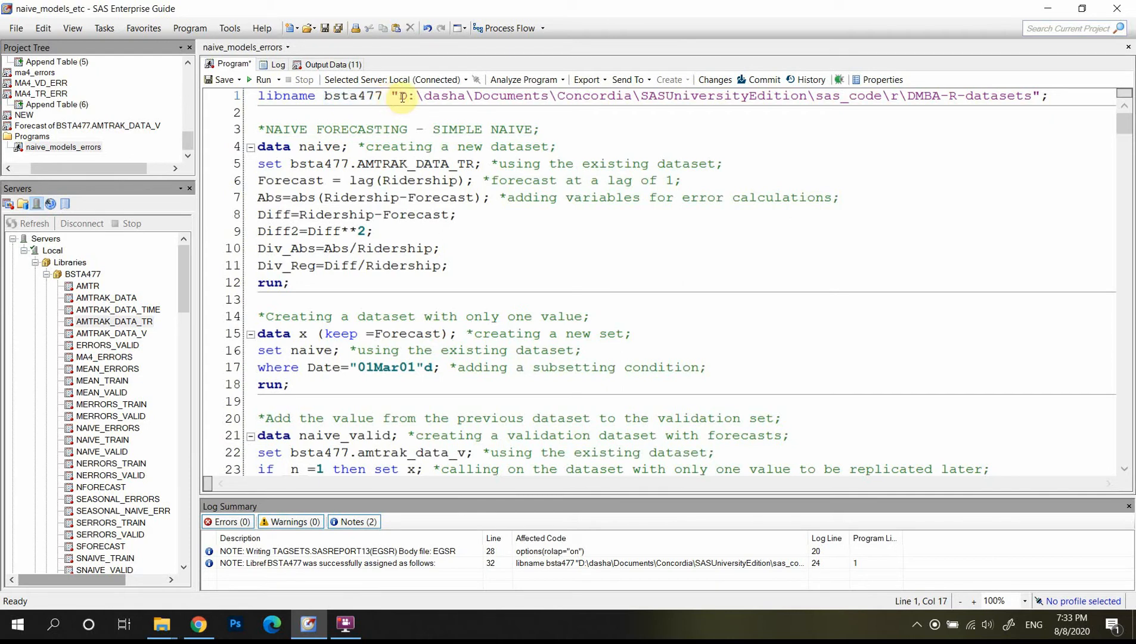
left_click_drag(401, 97, 1036, 96)
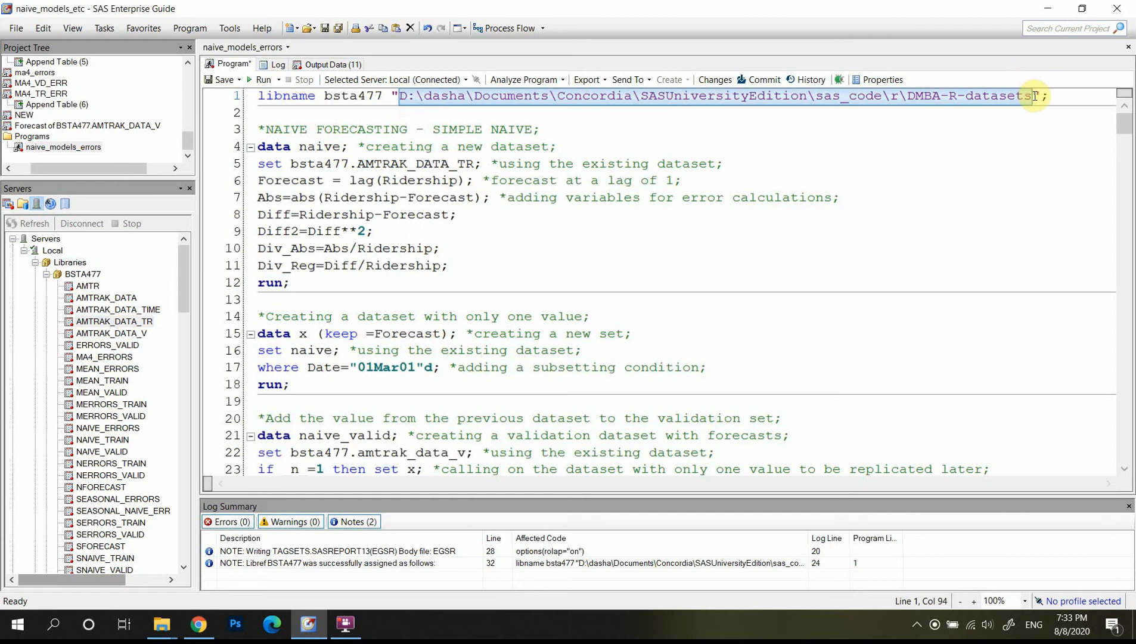
left_click(1074, 99)
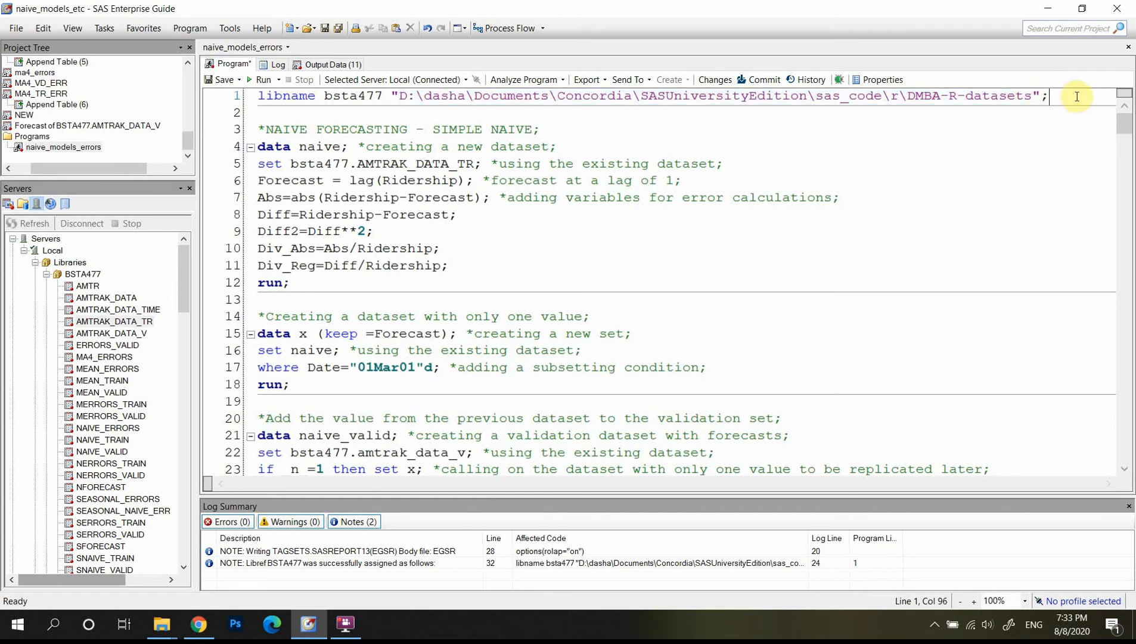
Run only the selected libname statement for bsta477, replacing the previous results, and return to the program code.
left_click_drag(1076, 95, 249, 91)
left_click(278, 80)
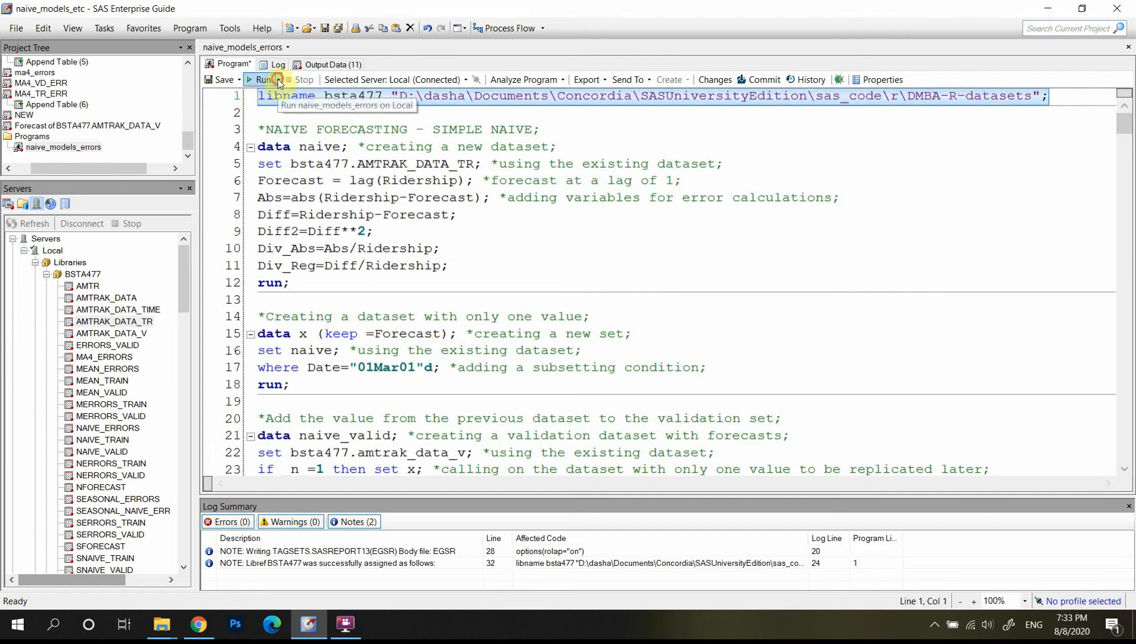
left_click(291, 110)
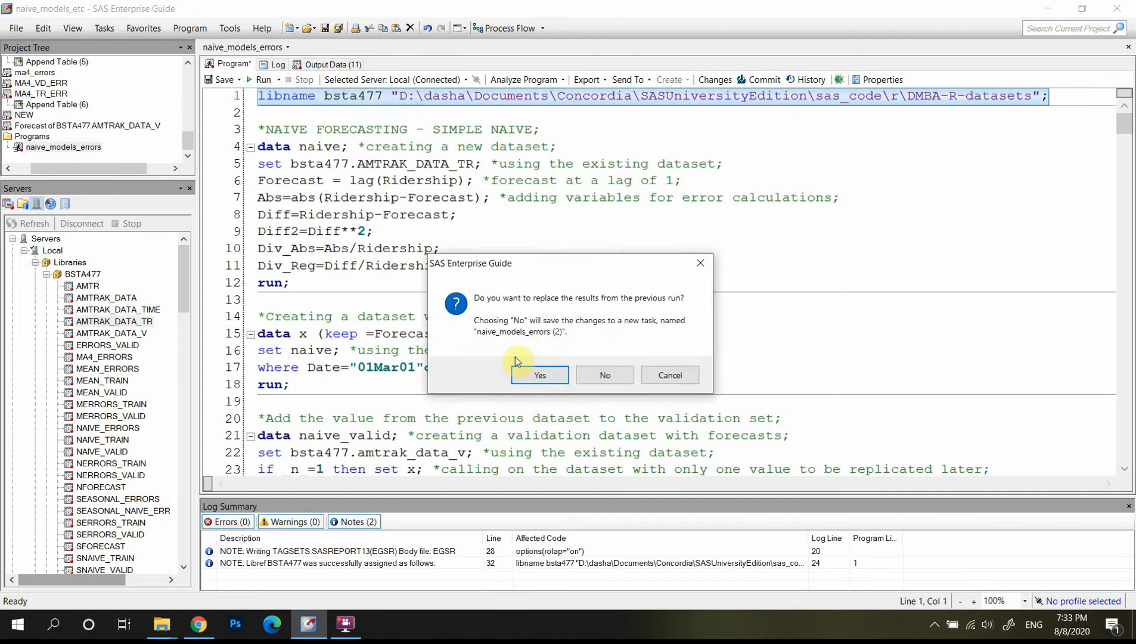
left_click(533, 374)
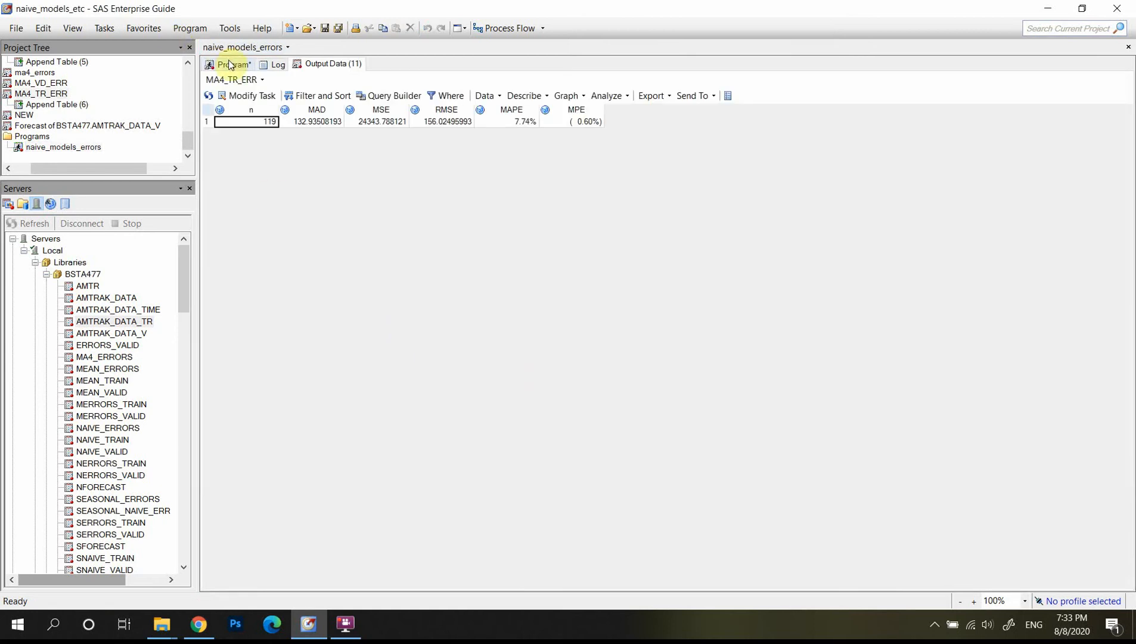
left_click(230, 64)
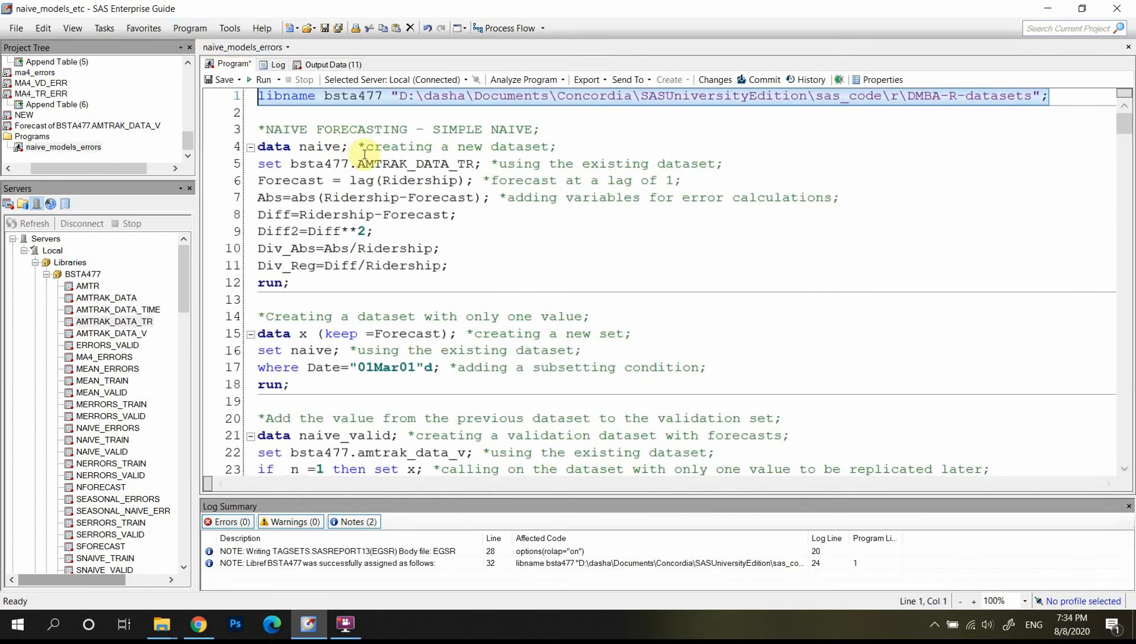
left_click(366, 147)
left_click(304, 98)
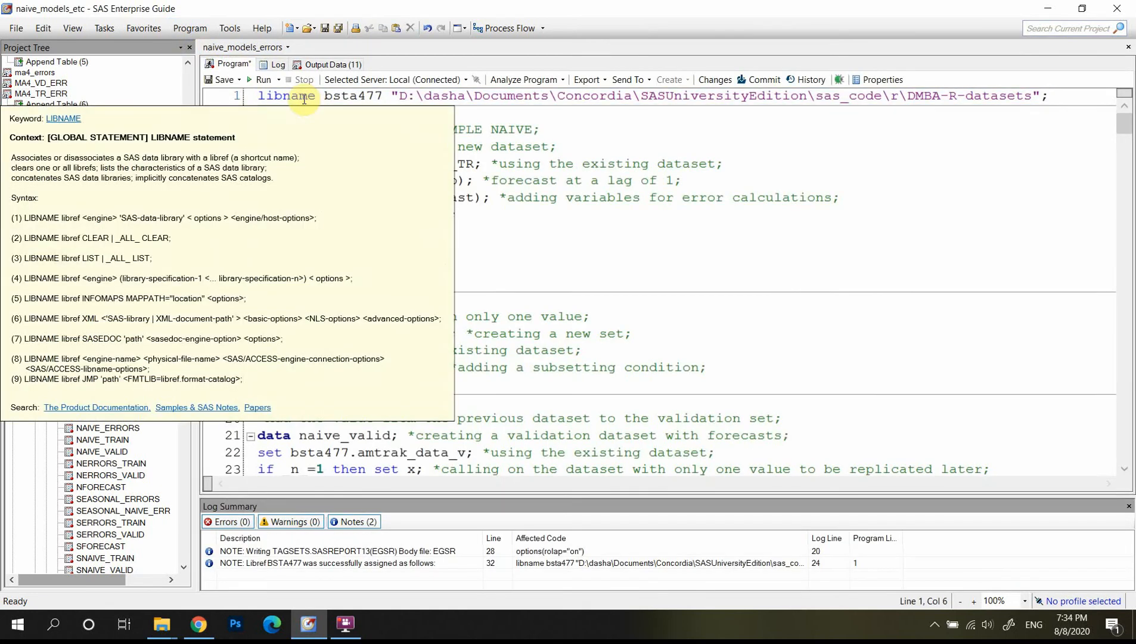
left_click(293, 30)
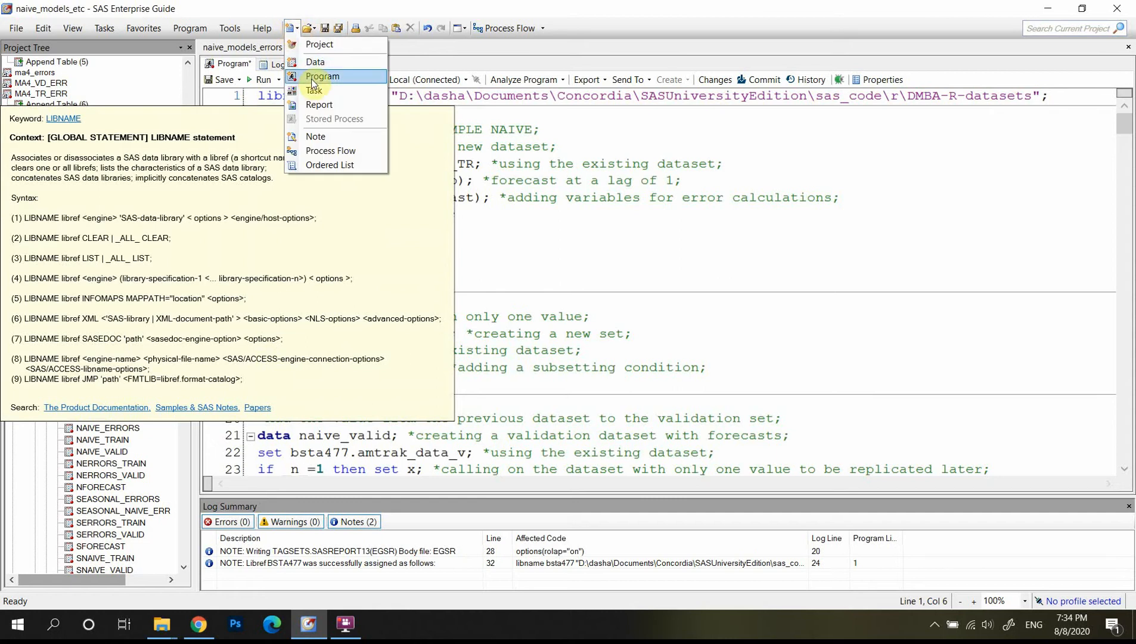
key("Escape")
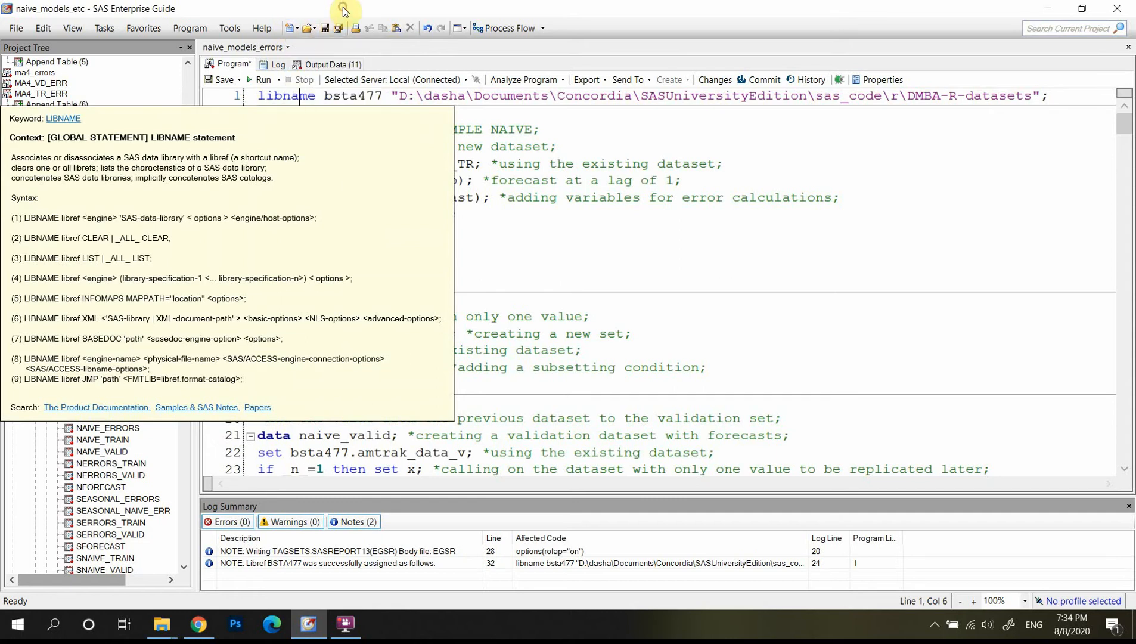
left_click(666, 209)
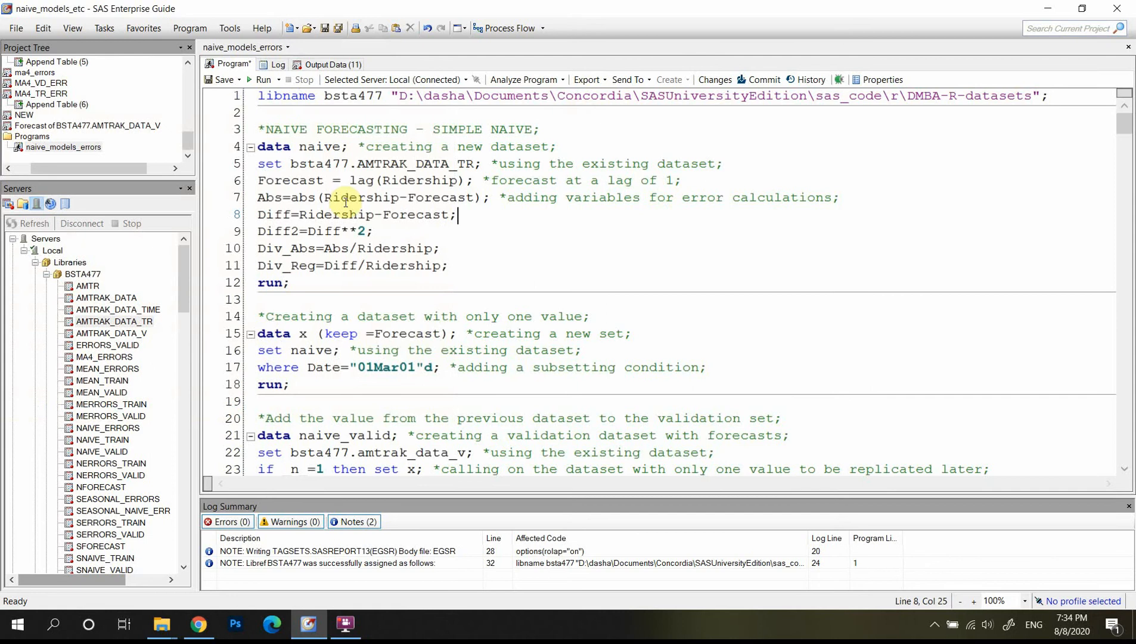
left_click(190, 28)
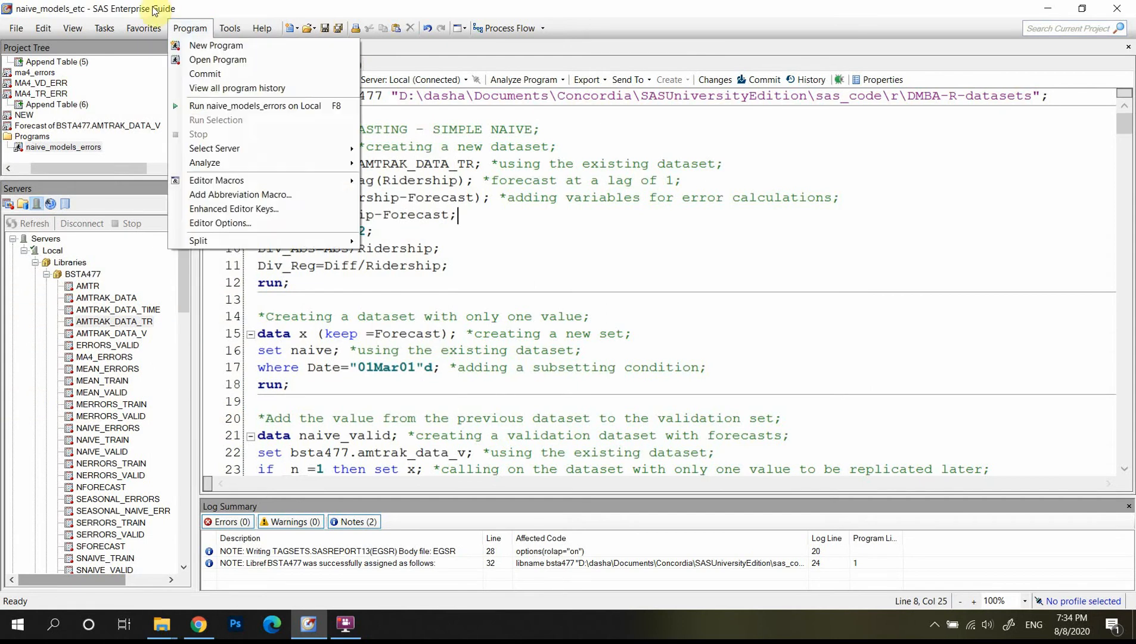
mouse_move(229, 28)
left_click(410, 67)
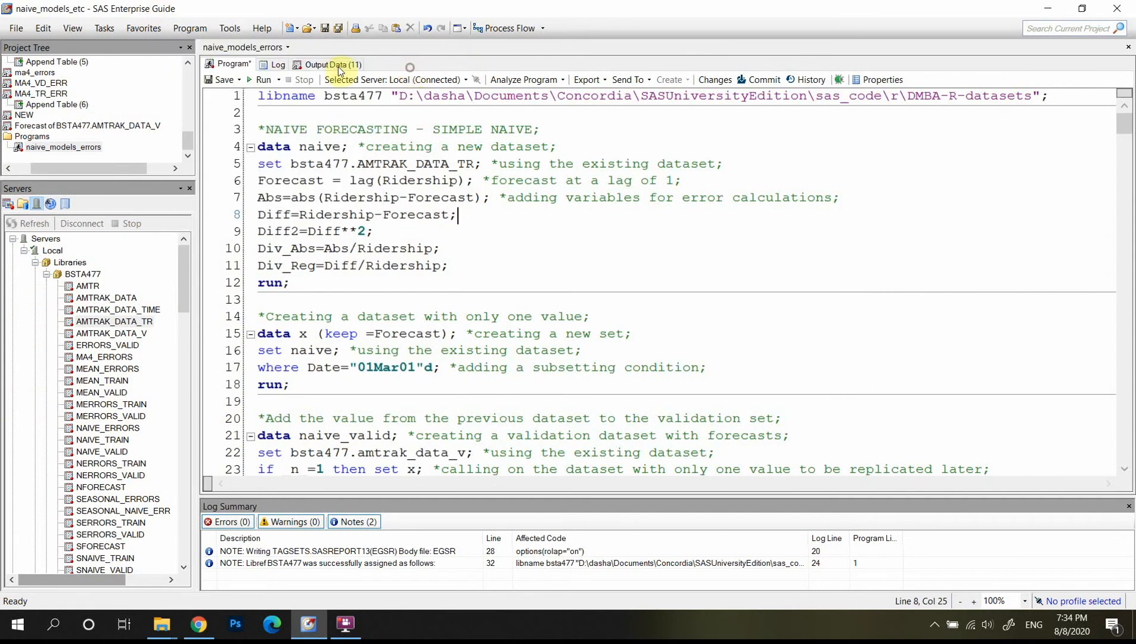
Check the program's log, and inspect the imported Amtrak data through its last rows, including the Ridership value for 09/01/2001.
left_click(276, 66)
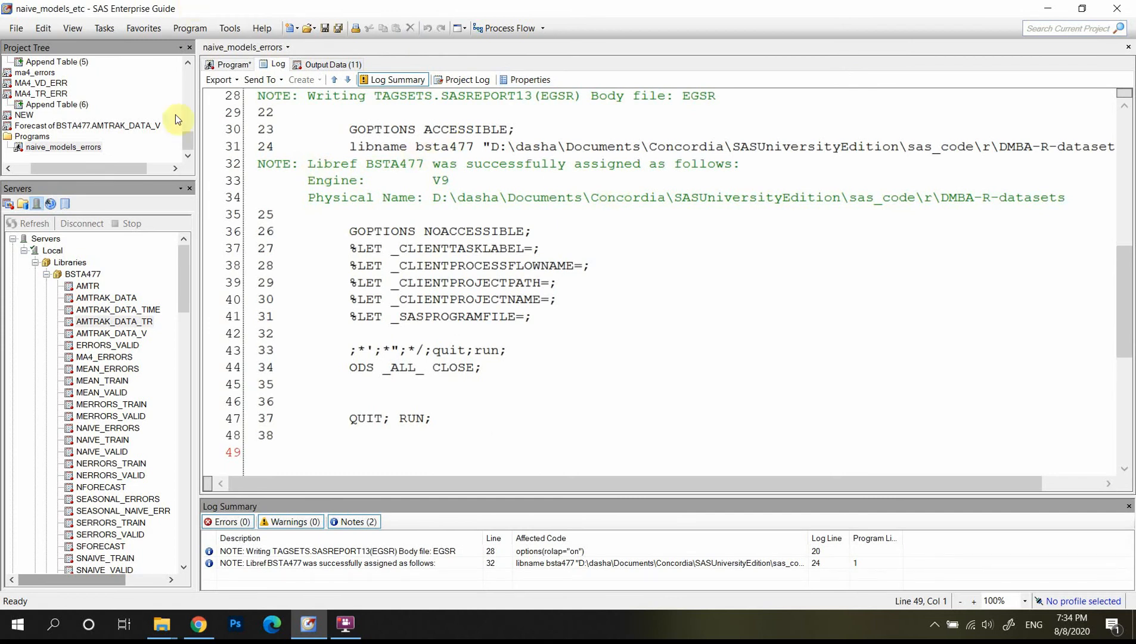
left_click_drag(188, 145, 178, 60)
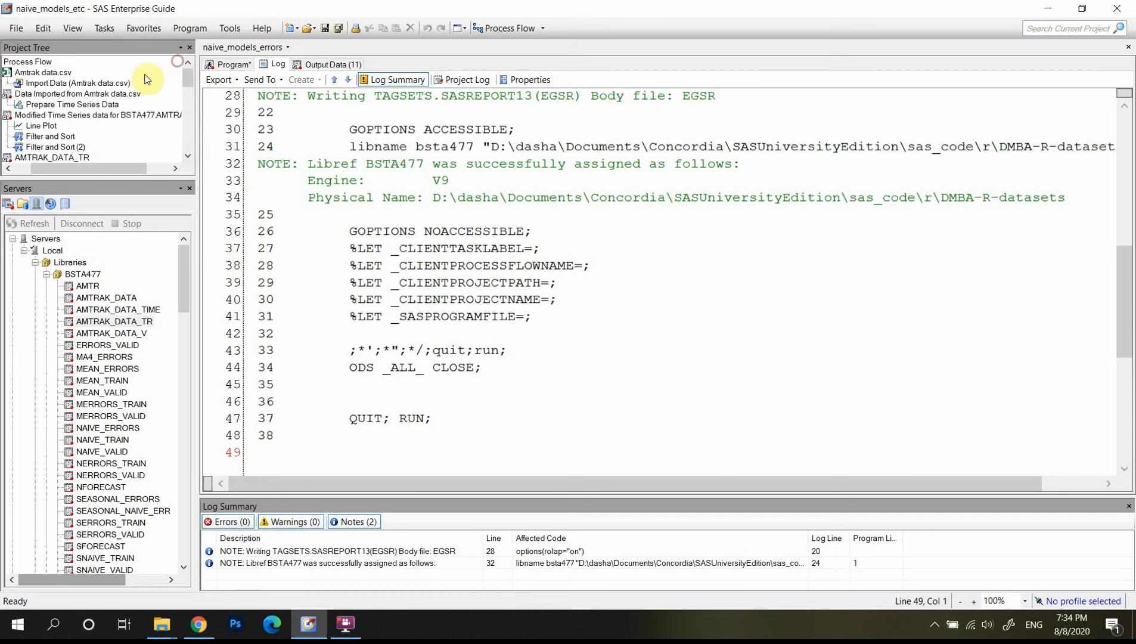
double_click(68, 85)
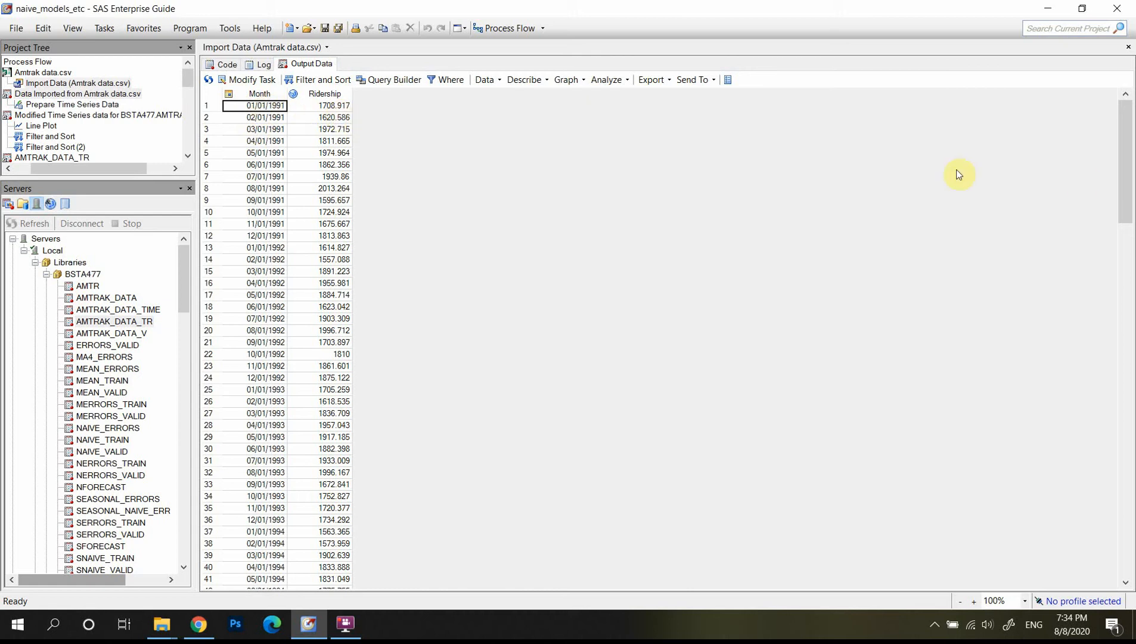
left_click_drag(1131, 171, 1125, 523)
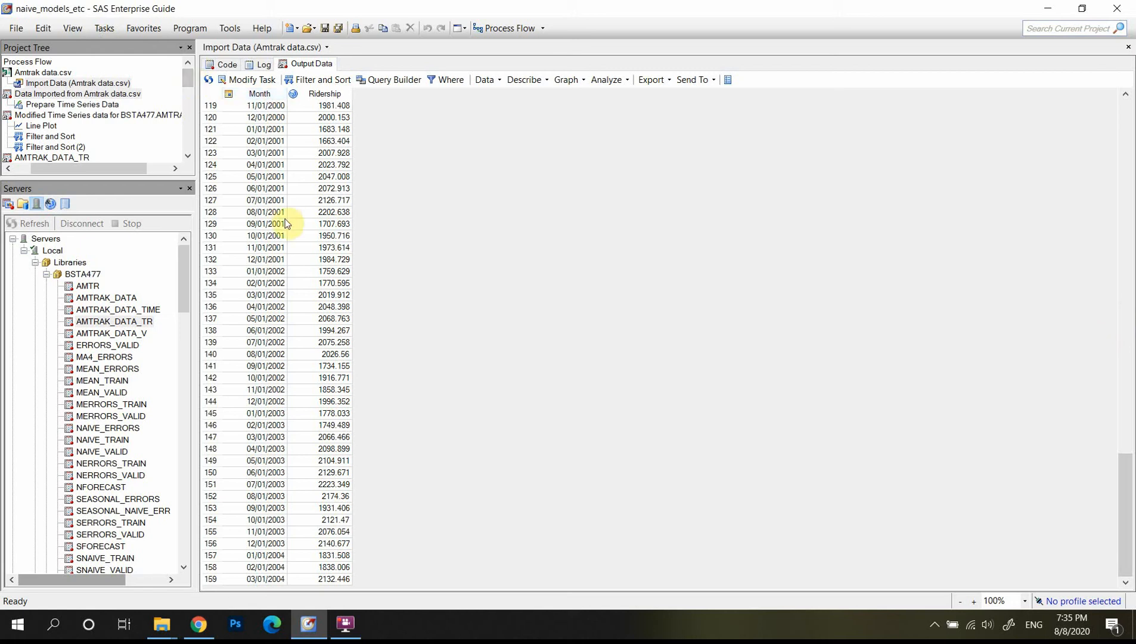
left_click(309, 229)
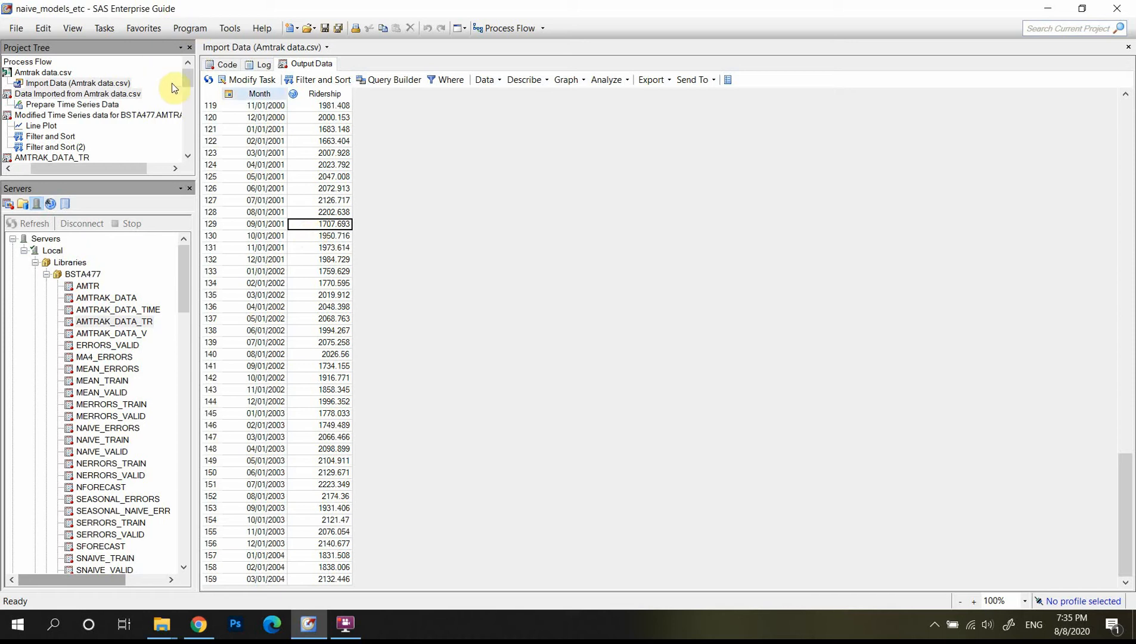
View the output of the first Filter and Sort task under the modified time series data, through its MAR01 row.
left_click_drag(183, 83, 184, 86)
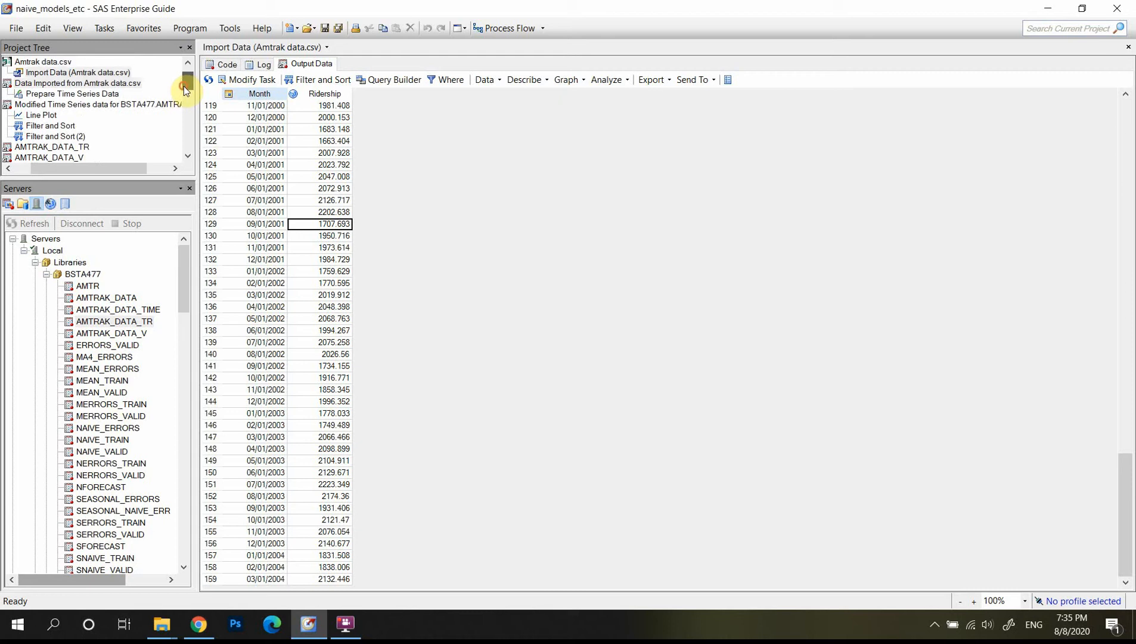
left_click(76, 93)
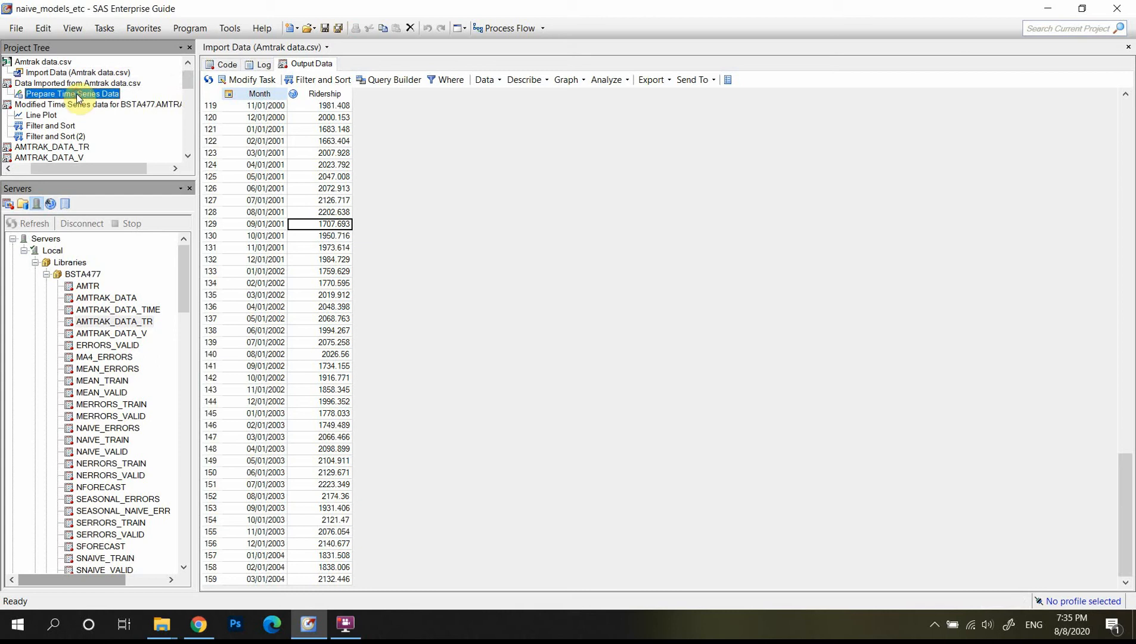
left_click(70, 127)
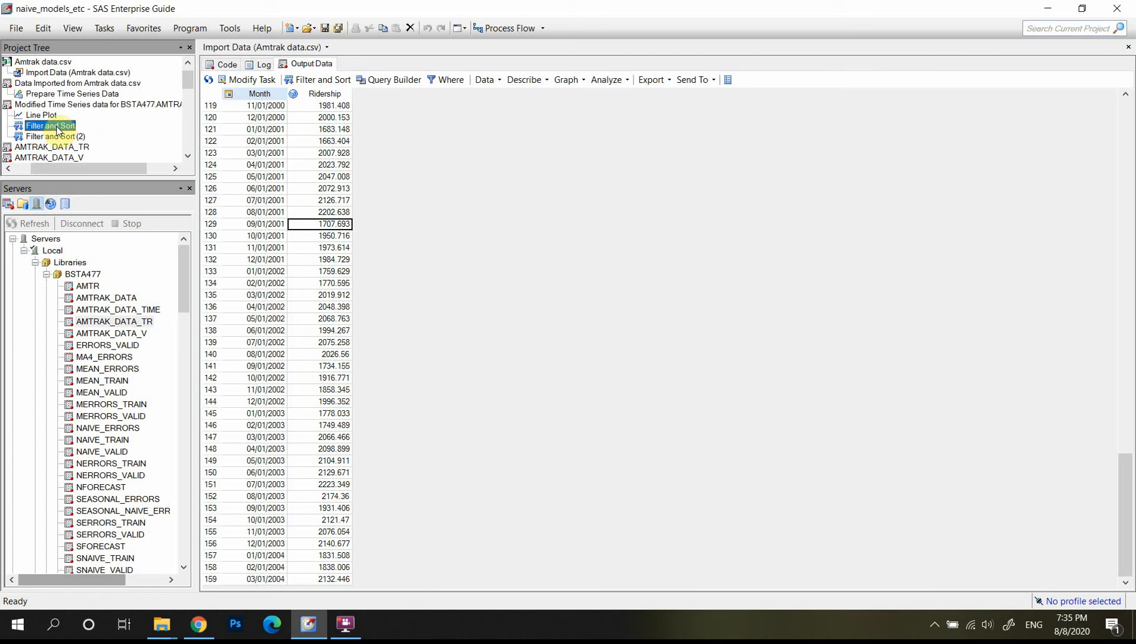
double_click(57, 127)
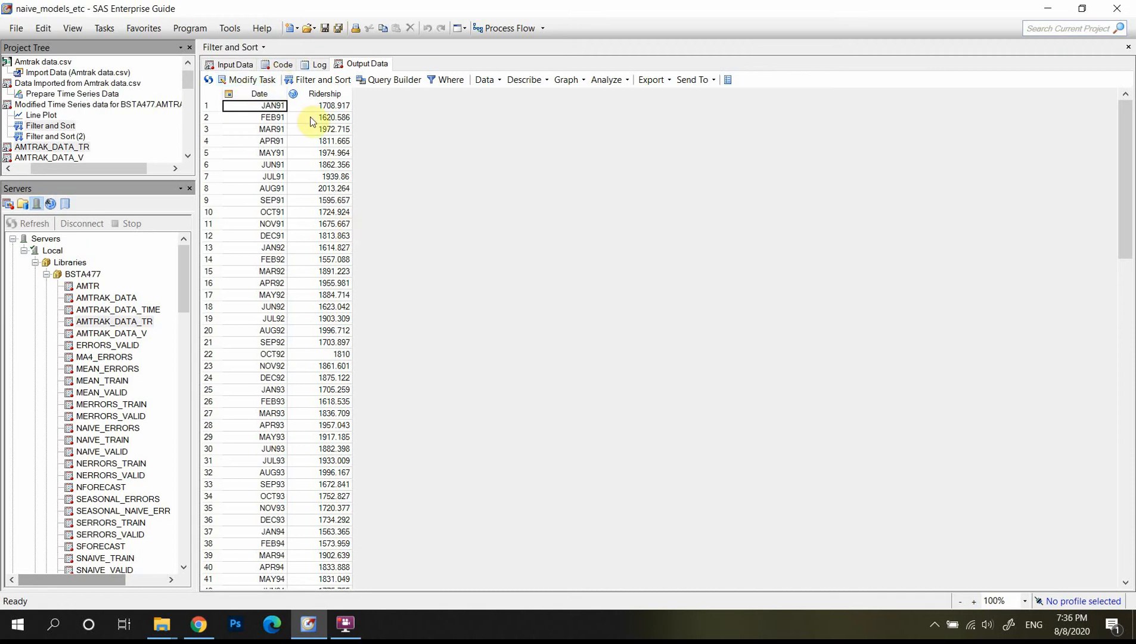
left_click_drag(1128, 144, 1106, 494)
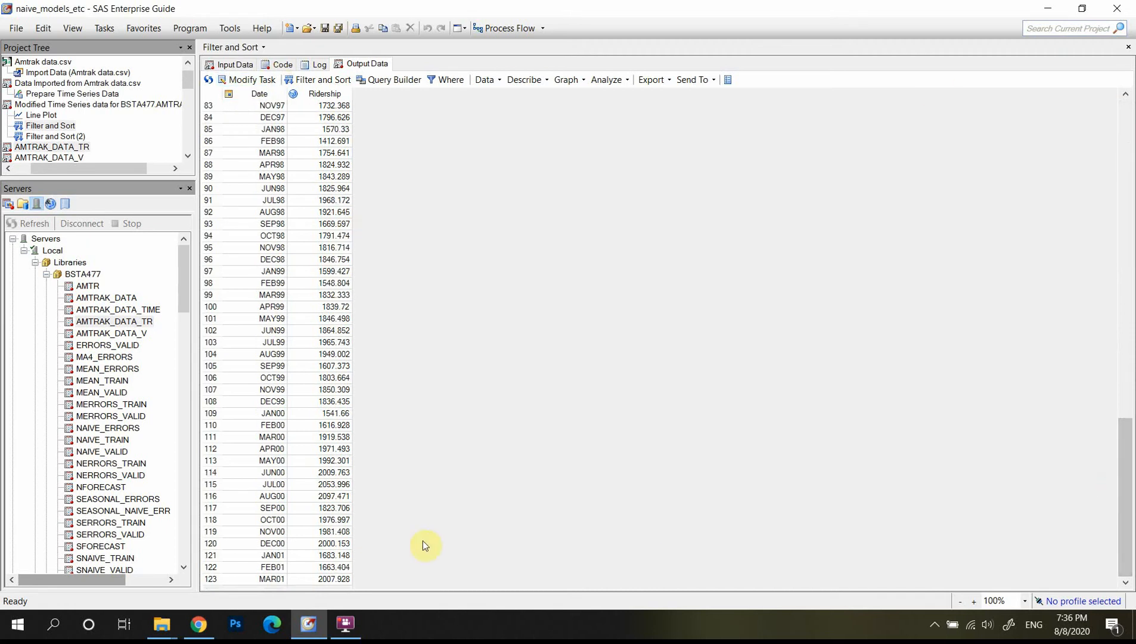
left_click(269, 579)
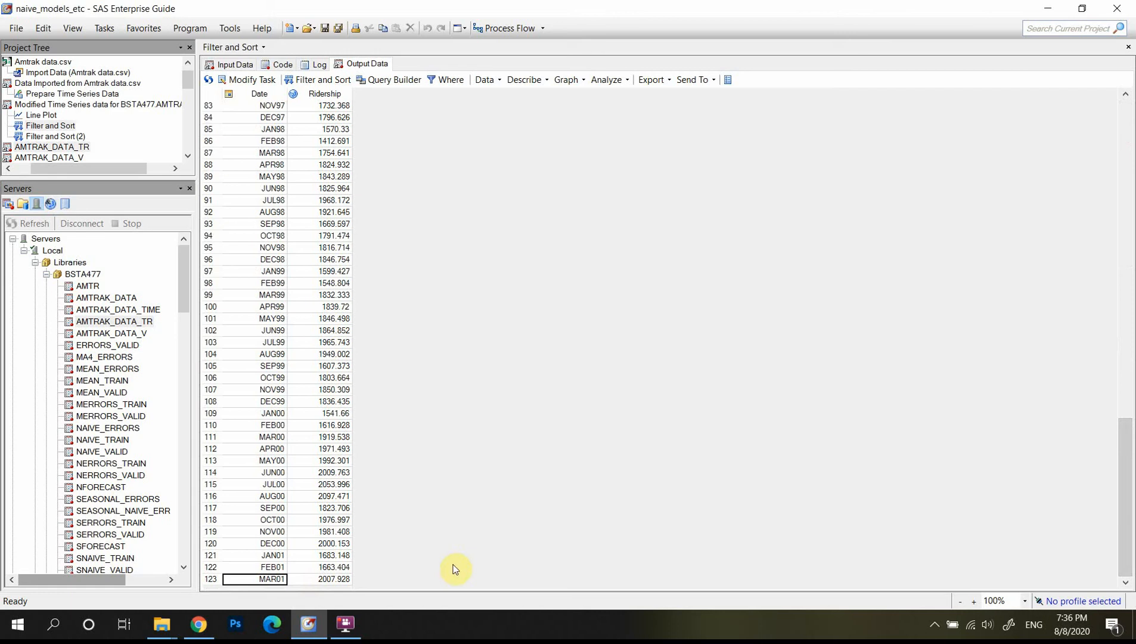
View the output data of Filter and Sort (2) and the AMTRAK_DATA_TR table.
double_click(63, 136)
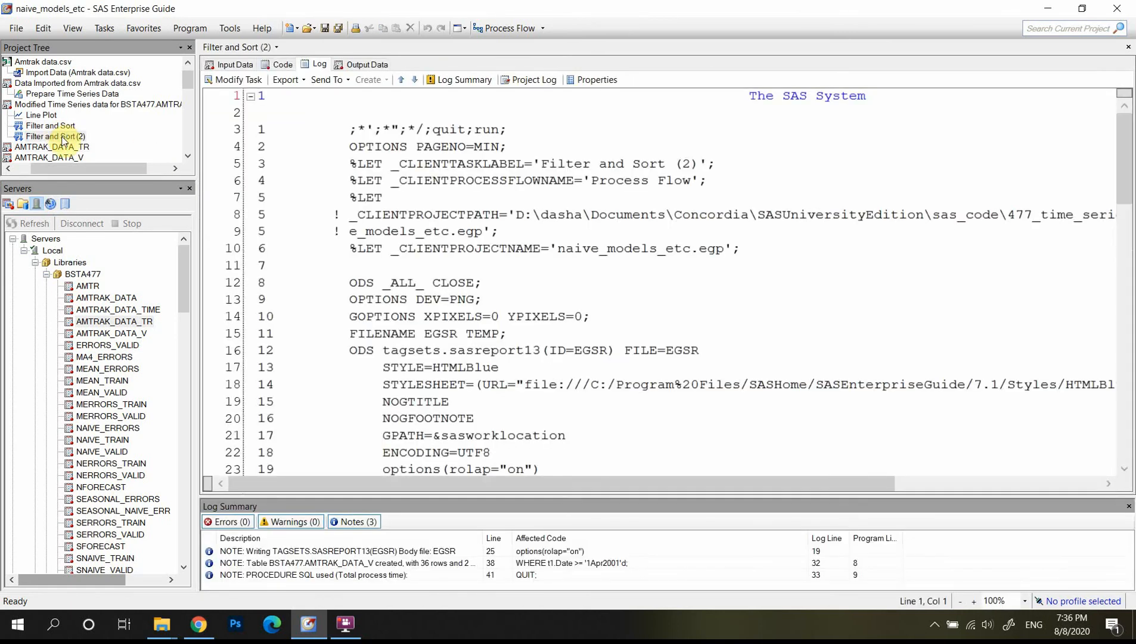
left_click(366, 64)
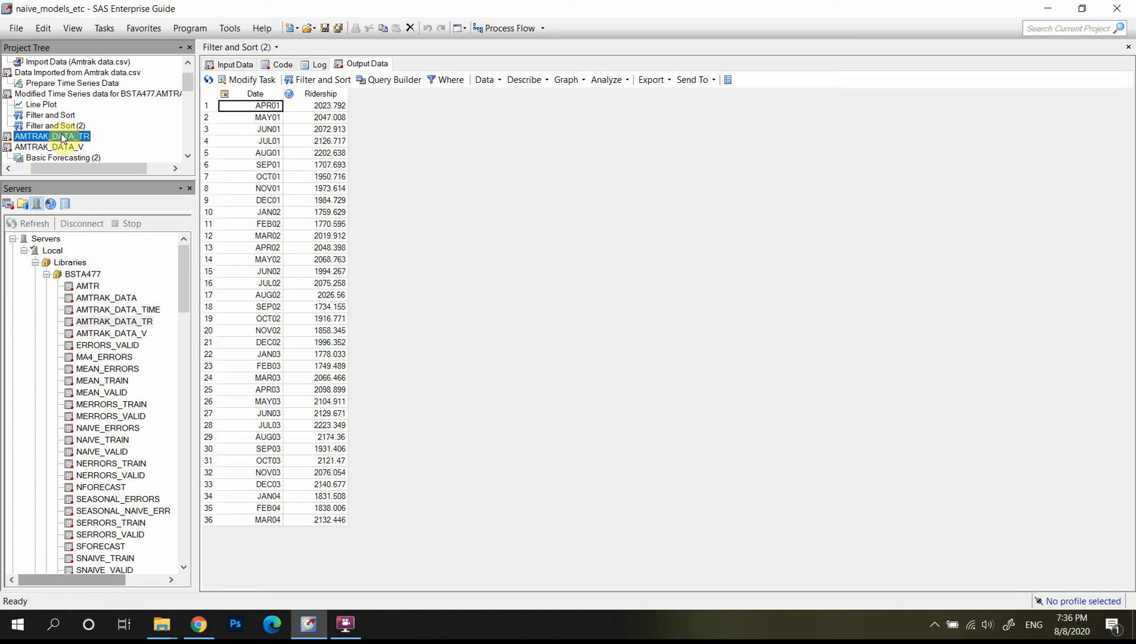
double_click(63, 137)
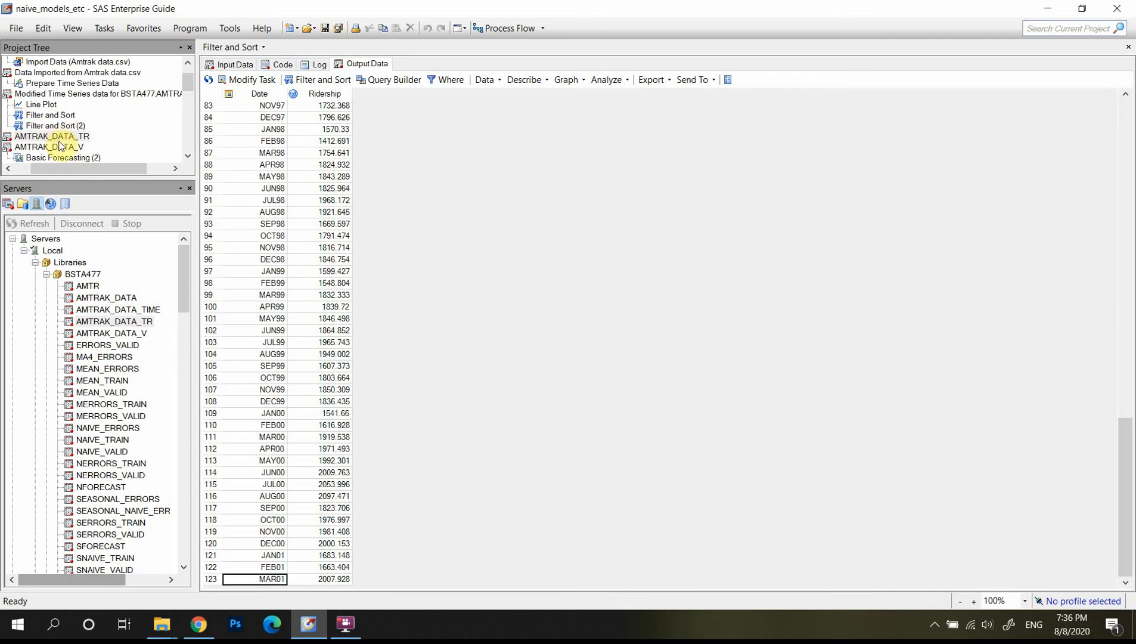
Locate the BSTA477 library on the Local server and view its source folder DMBA-R-datasets in File Explorer.
left_click(42, 251)
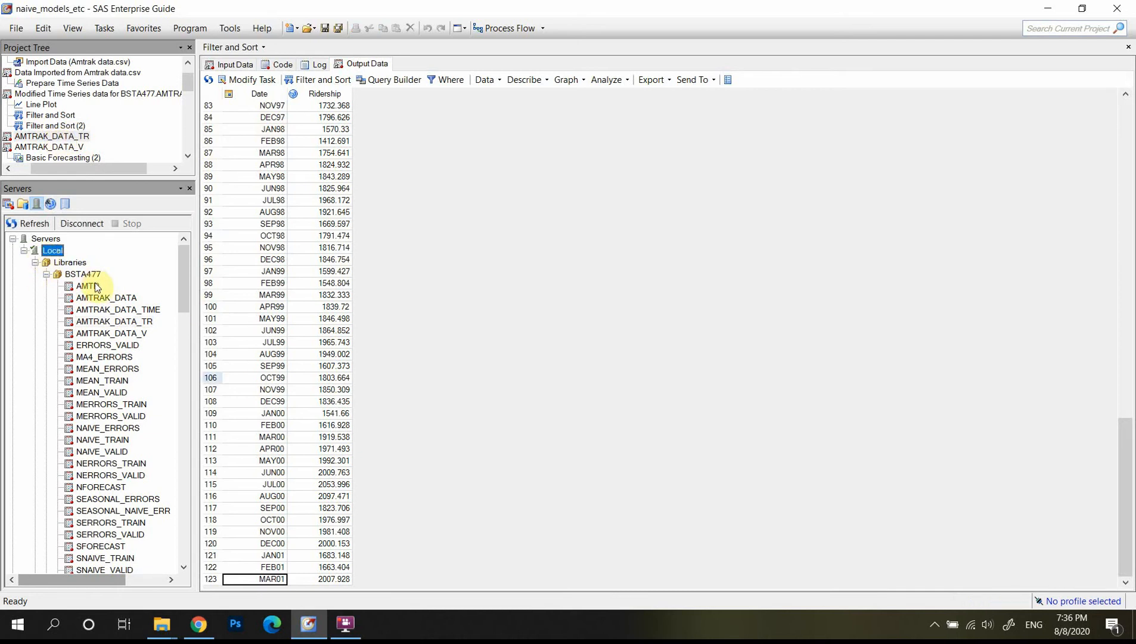
left_click(175, 629)
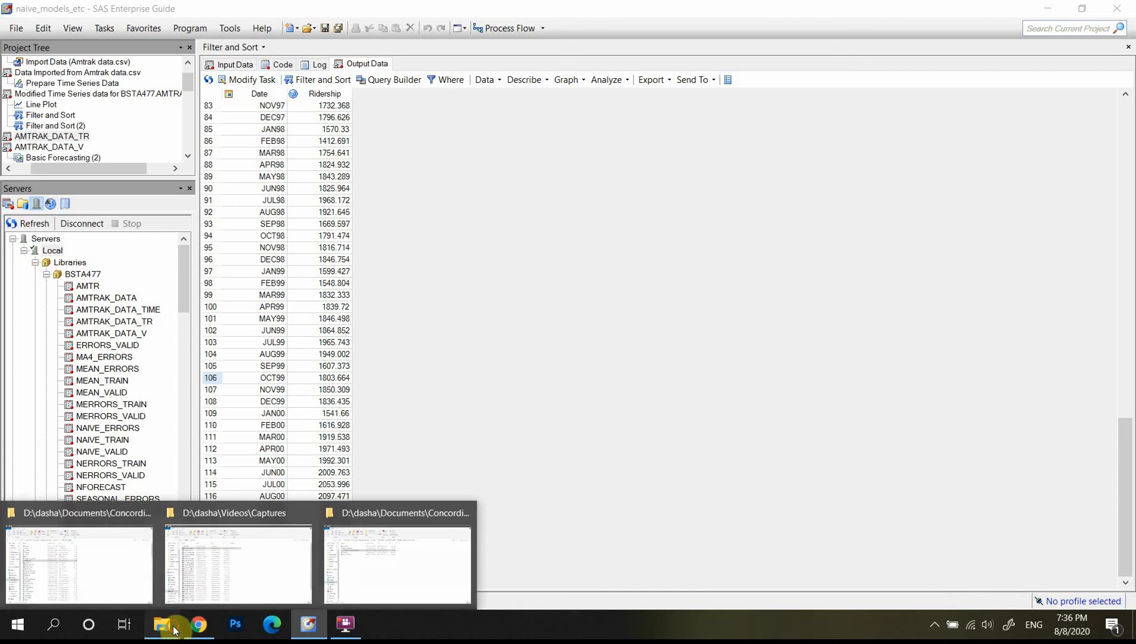
left_click(93, 573)
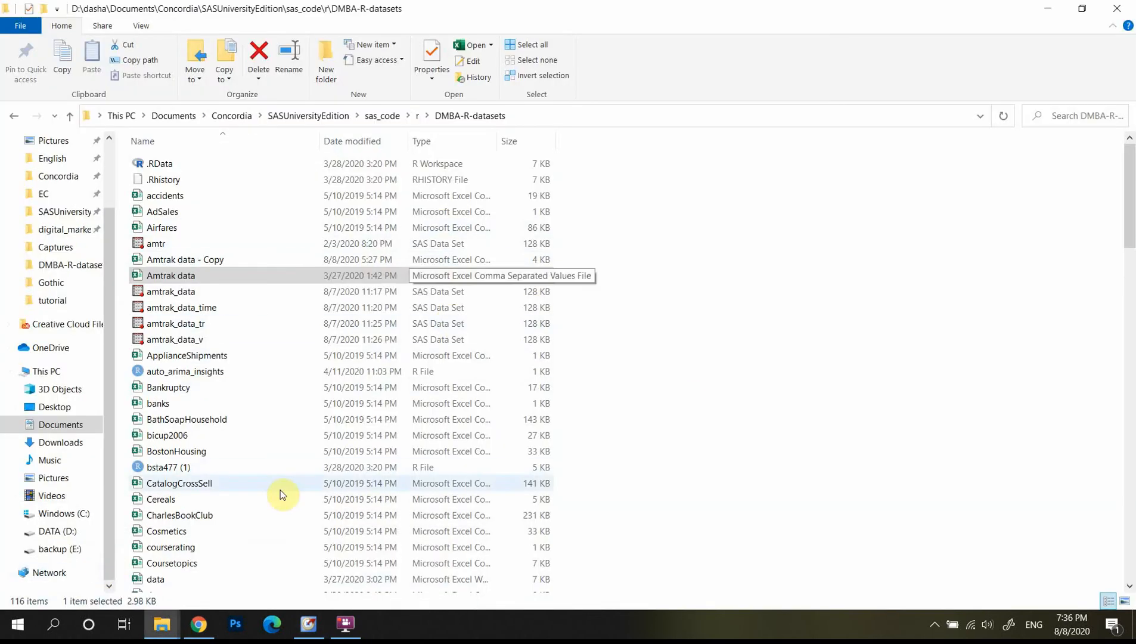
Switch back to SAS Enterprise Guide and locate the BSTA477 library under the Local server's libraries.
left_click(307, 629)
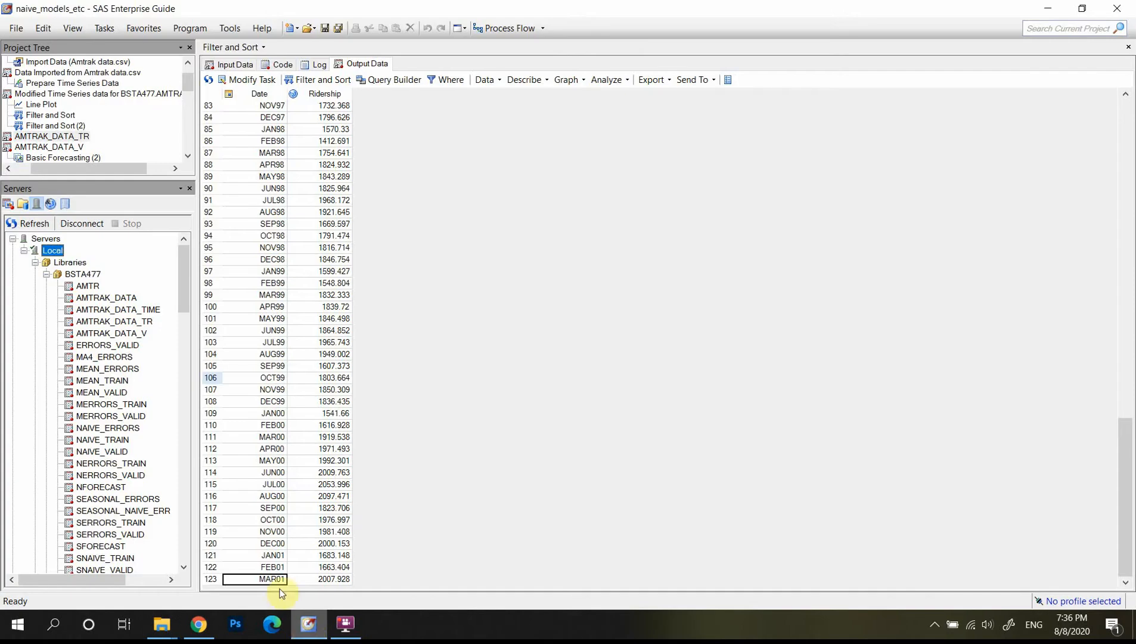
left_click(46, 239)
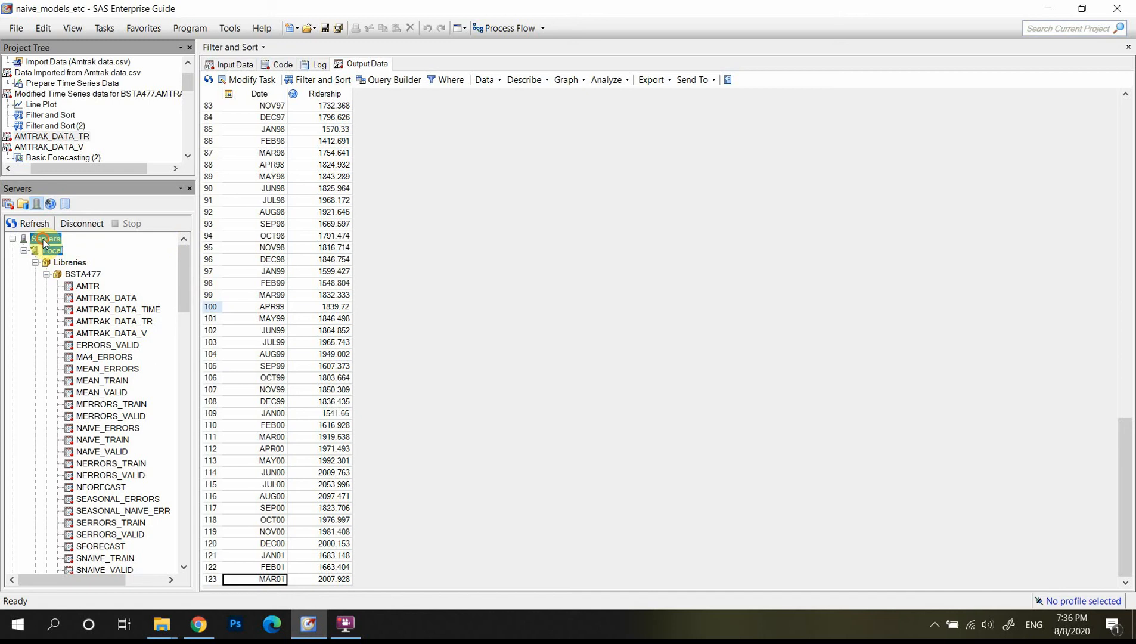
left_click(51, 252)
left_click(70, 262)
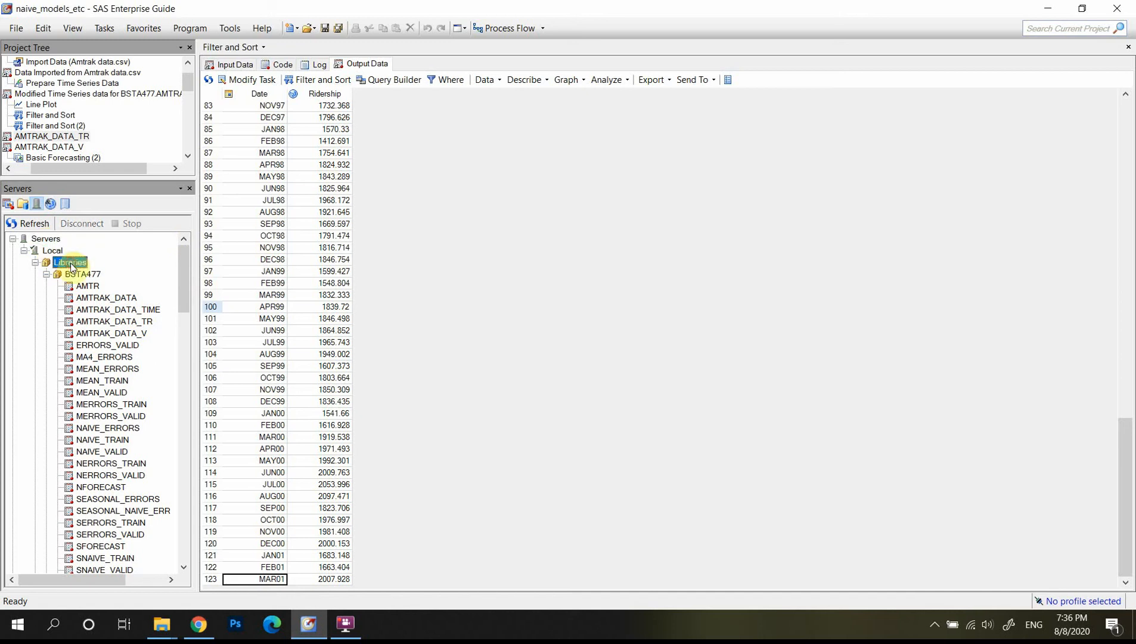
left_click(83, 274)
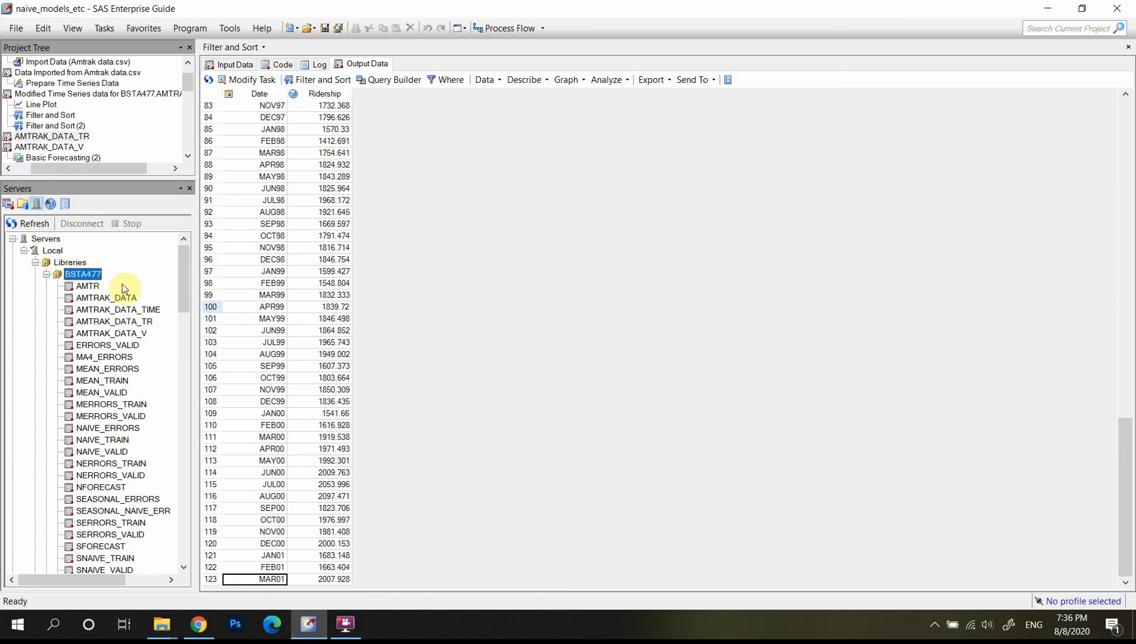
Start a Basic Forecasting task on the AMTRAK_DATA_TR table and assign Ridership as the forecast variable.
left_click(109, 323)
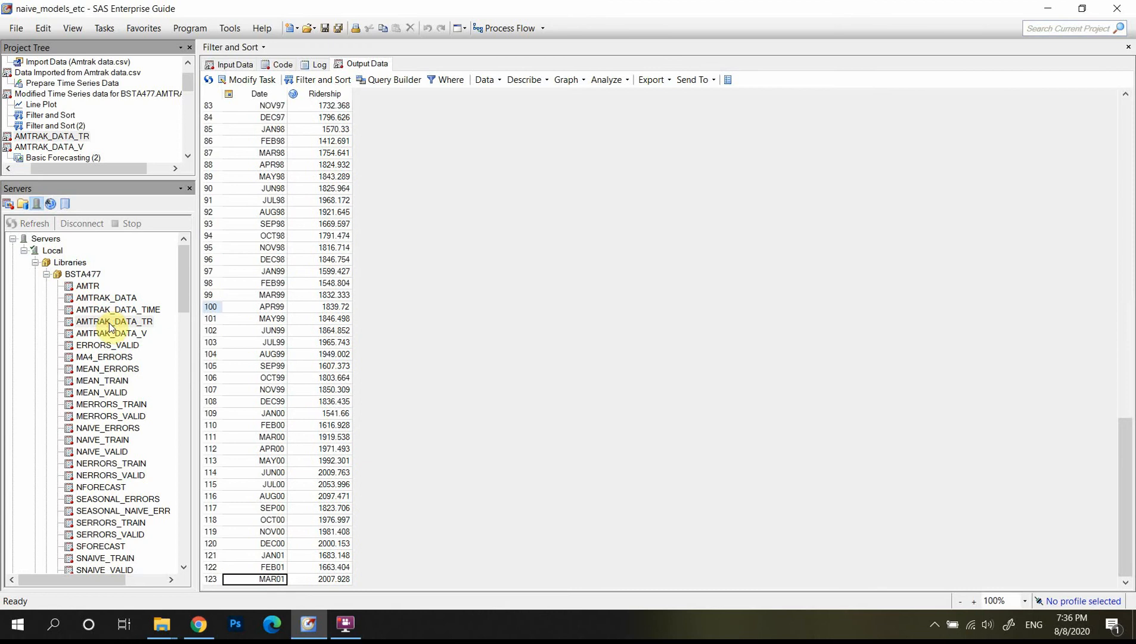
left_click(517, 143)
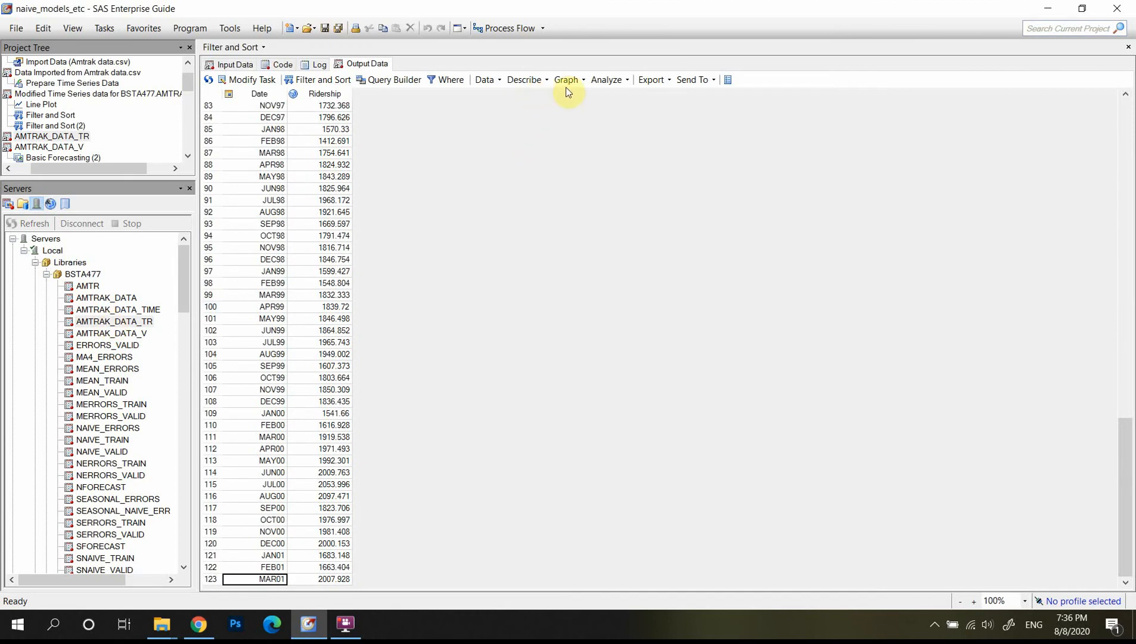
left_click(616, 80)
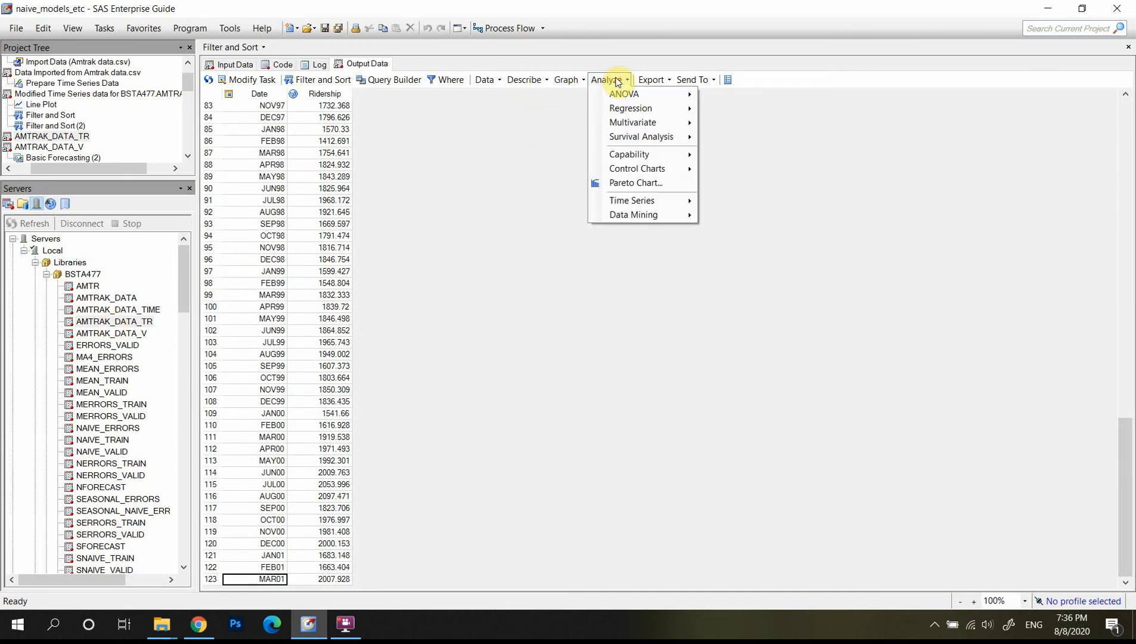
left_click(671, 203)
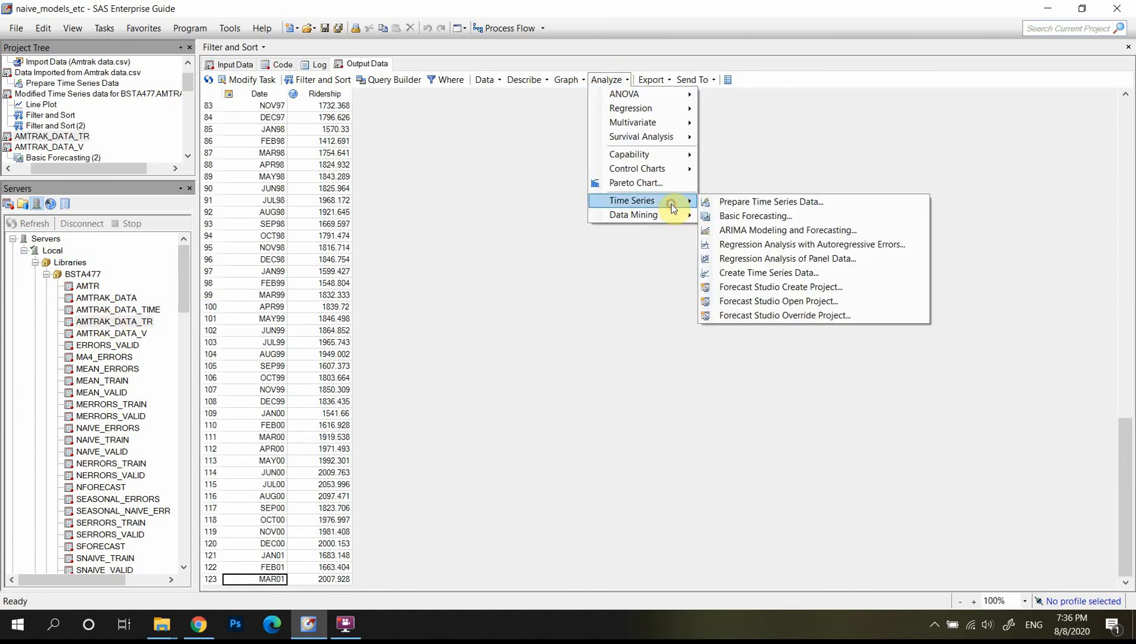
left_click(732, 215)
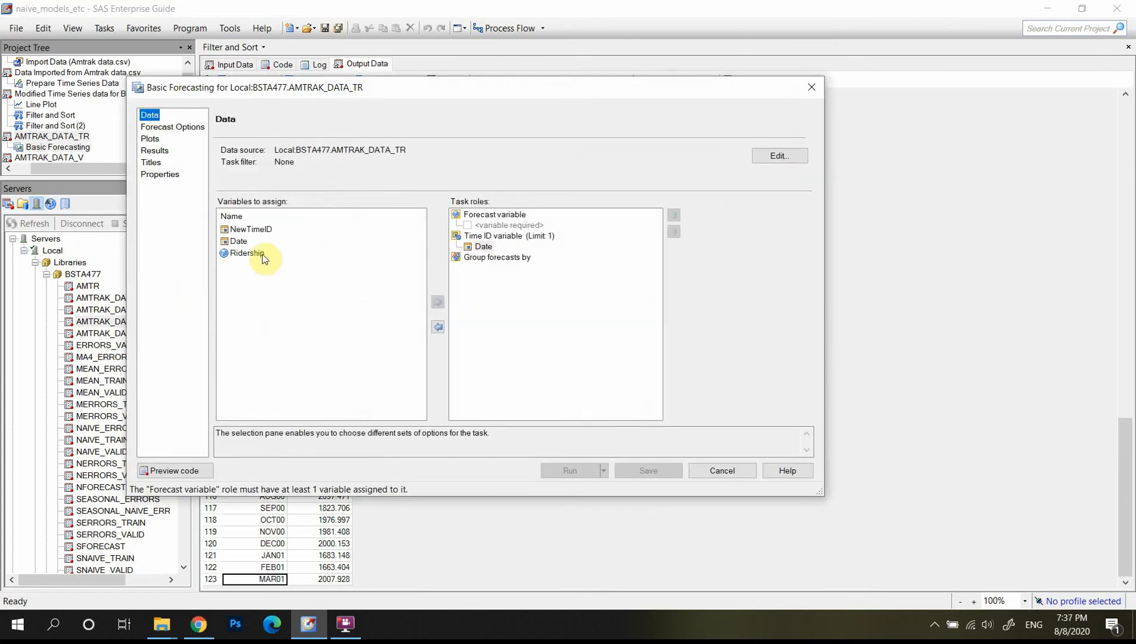
left_click_drag(246, 254, 483, 224)
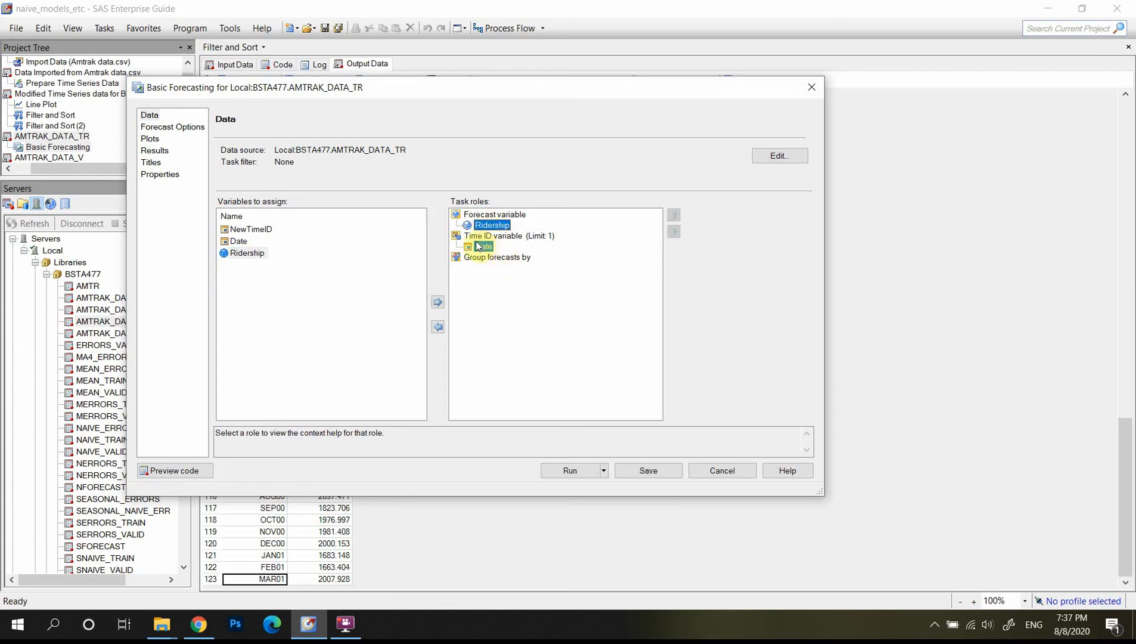
left_click(340, 287)
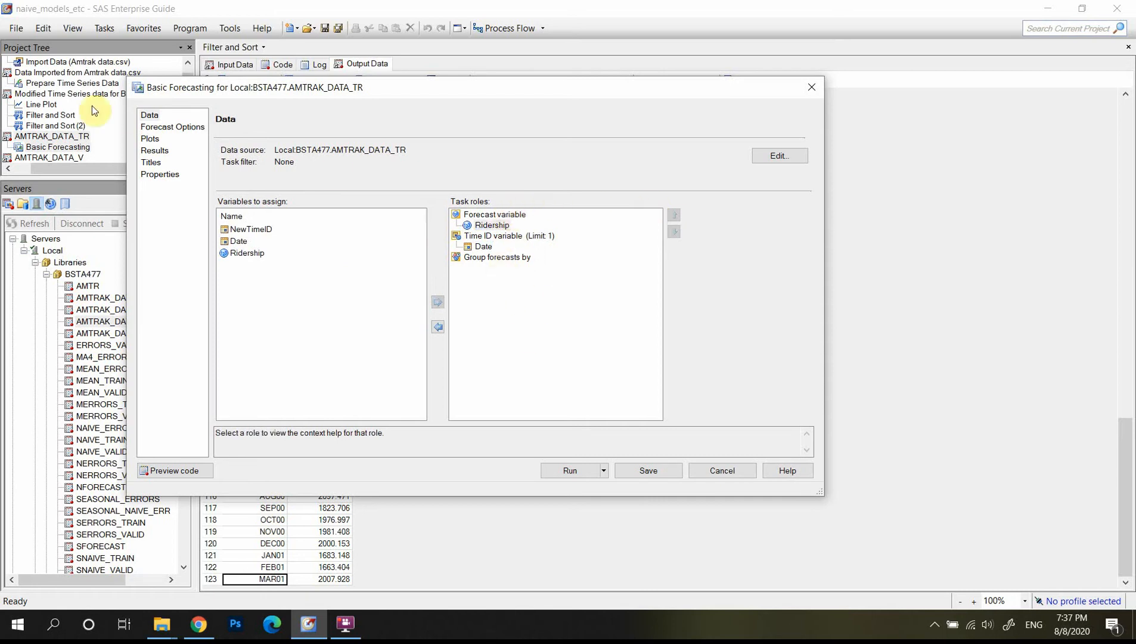
Configure the forecast options with a monthly time interval, the exponential smoothing method and 36 intervals to forecast.
left_click(153, 128)
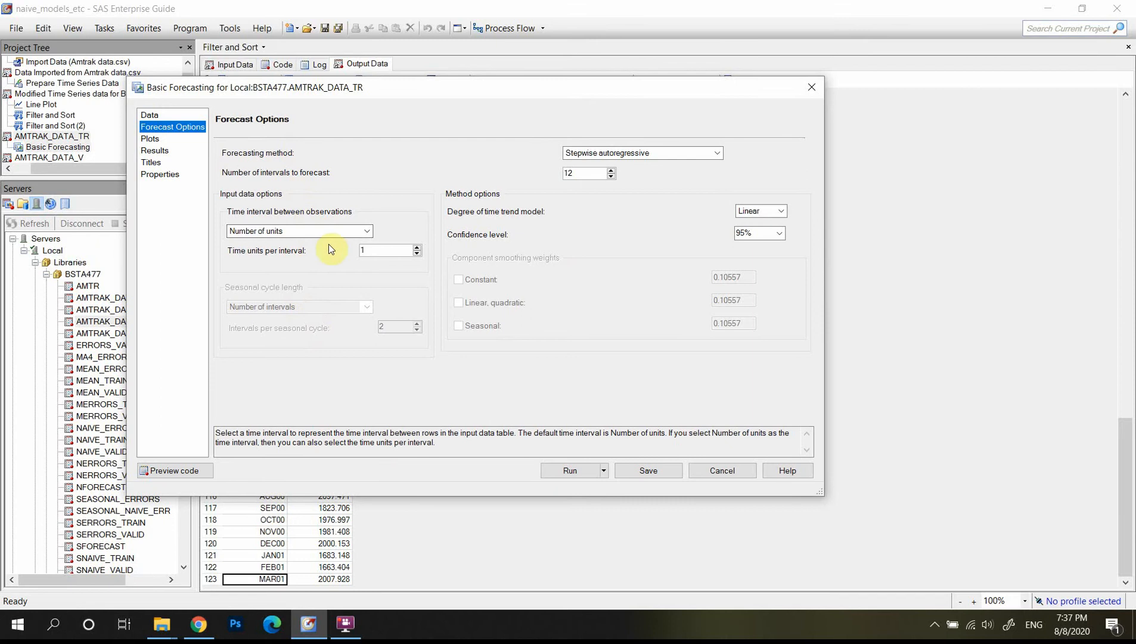
left_click(361, 234)
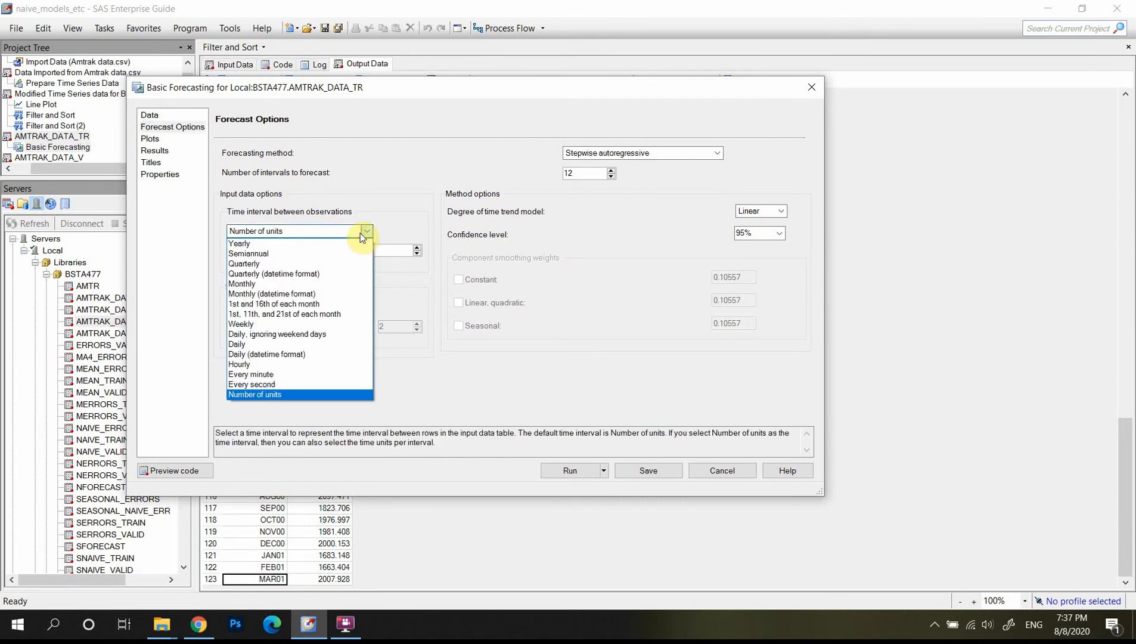
left_click(293, 285)
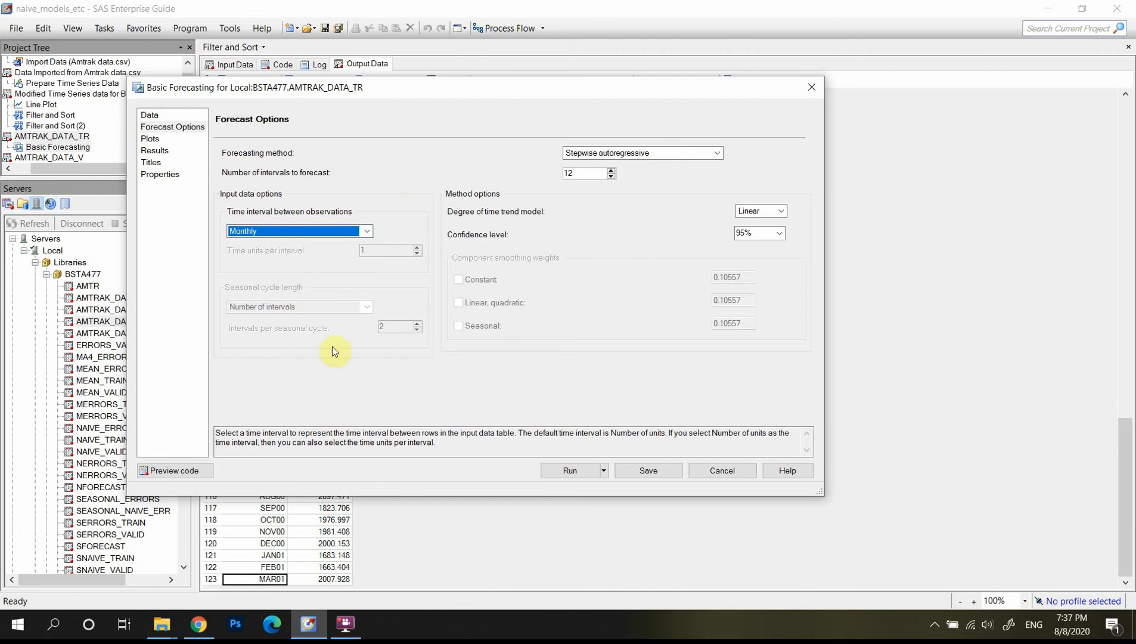
left_click(718, 153)
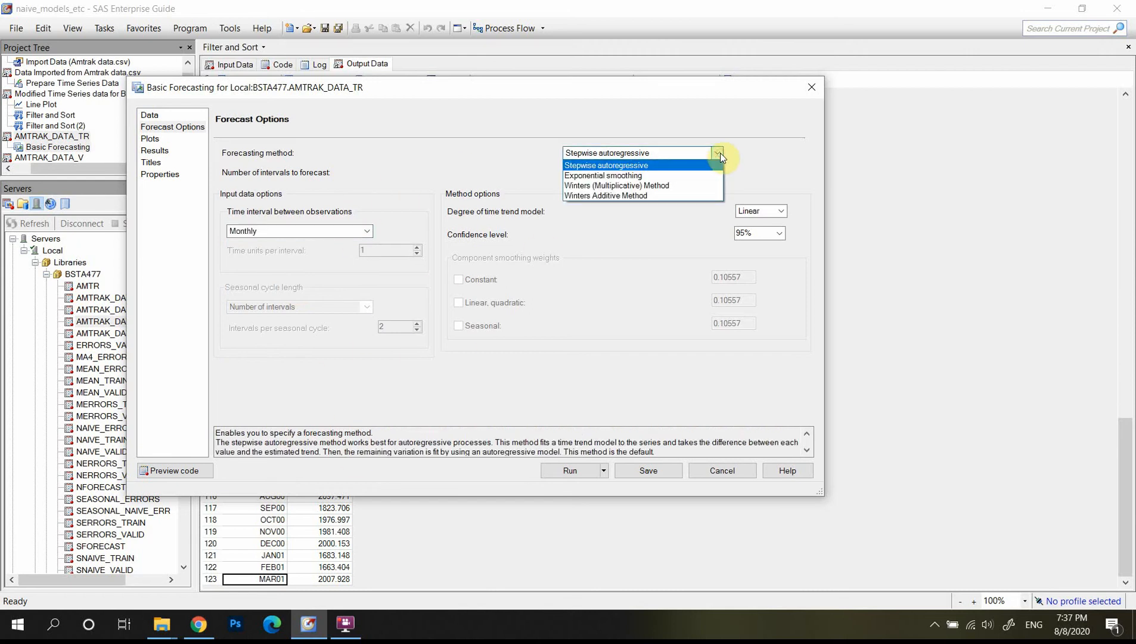
left_click(639, 176)
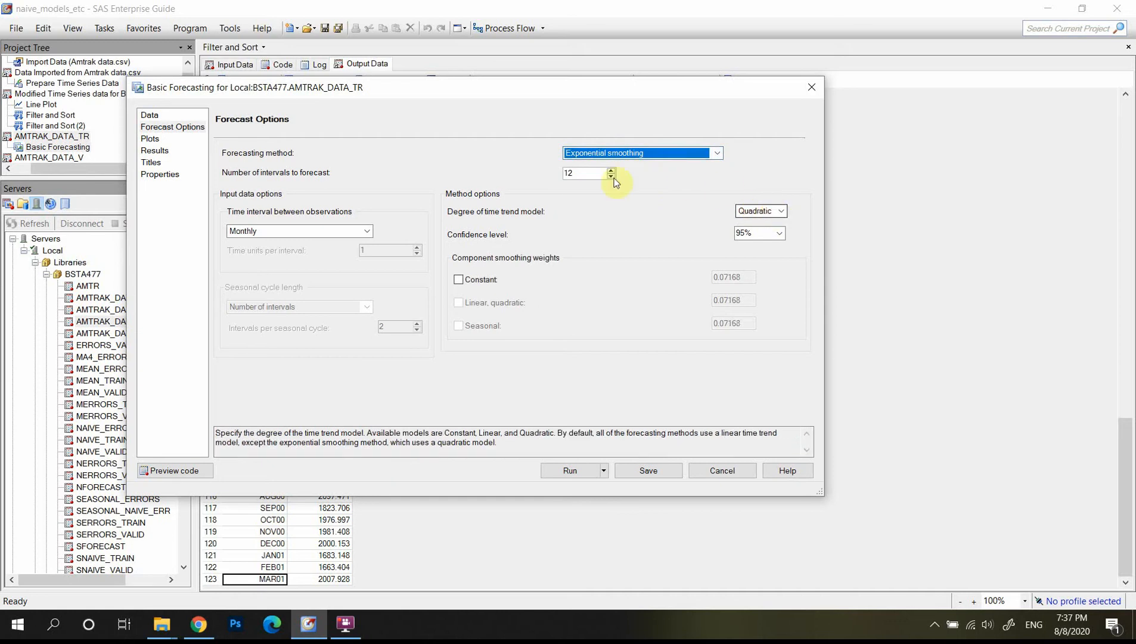
double_click(589, 175)
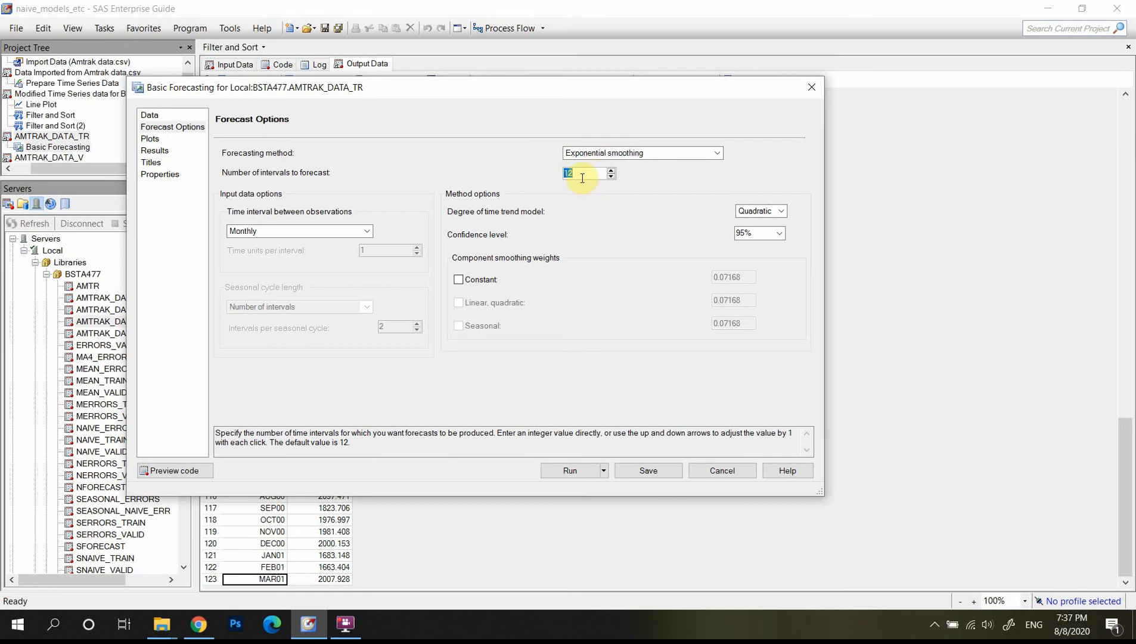
type("36")
left_click(781, 212)
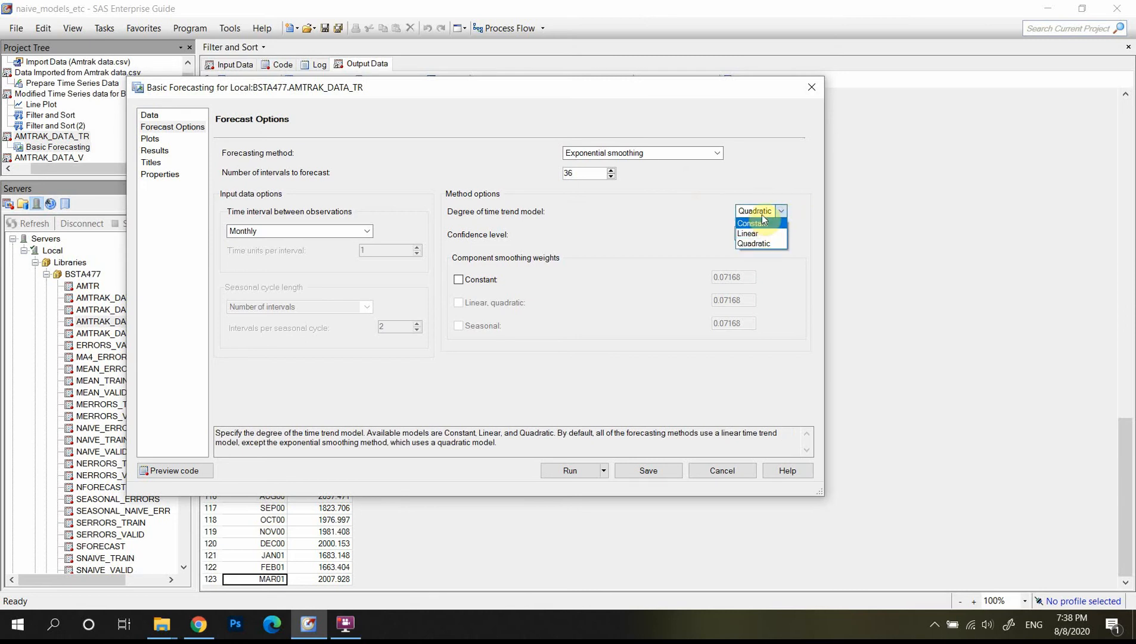
left_click(554, 211)
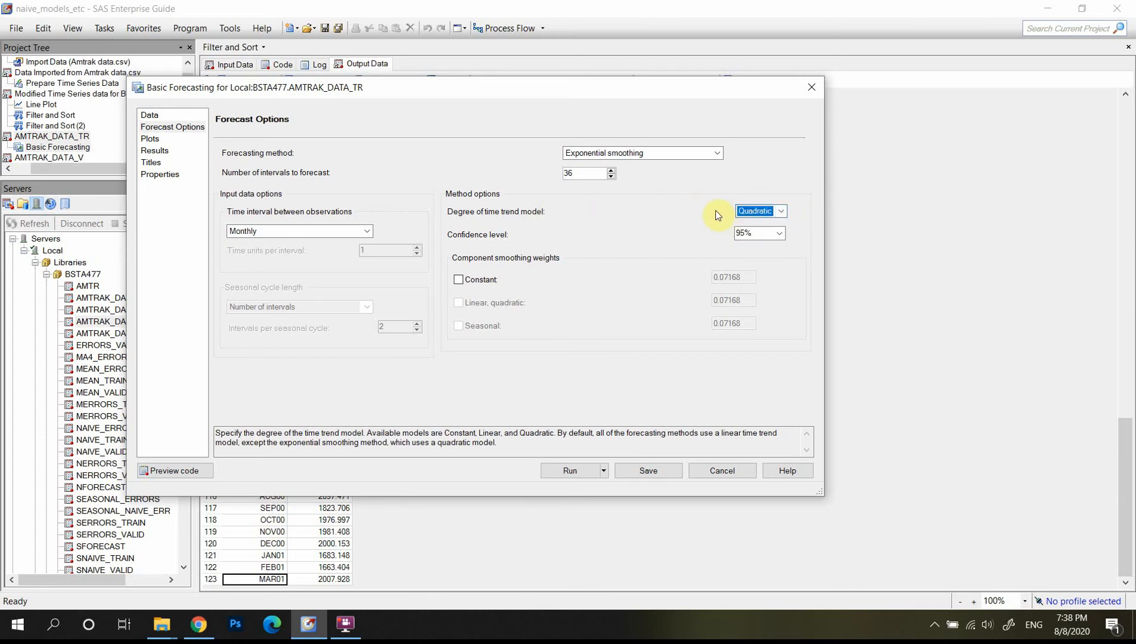
left_click(718, 154)
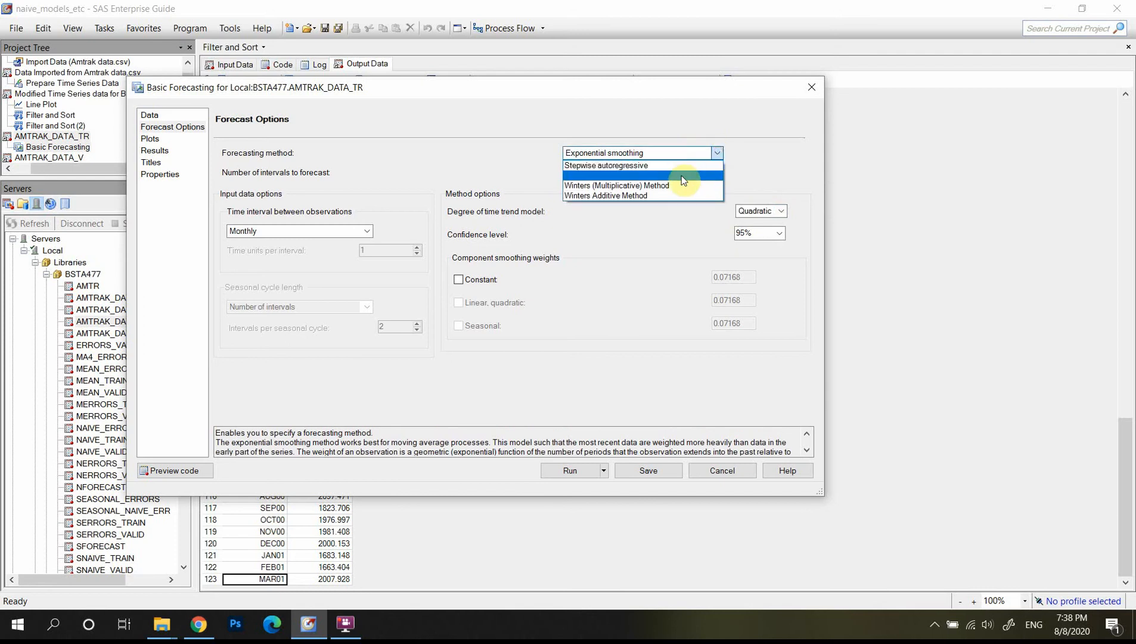
left_click(680, 181)
left_click(781, 211)
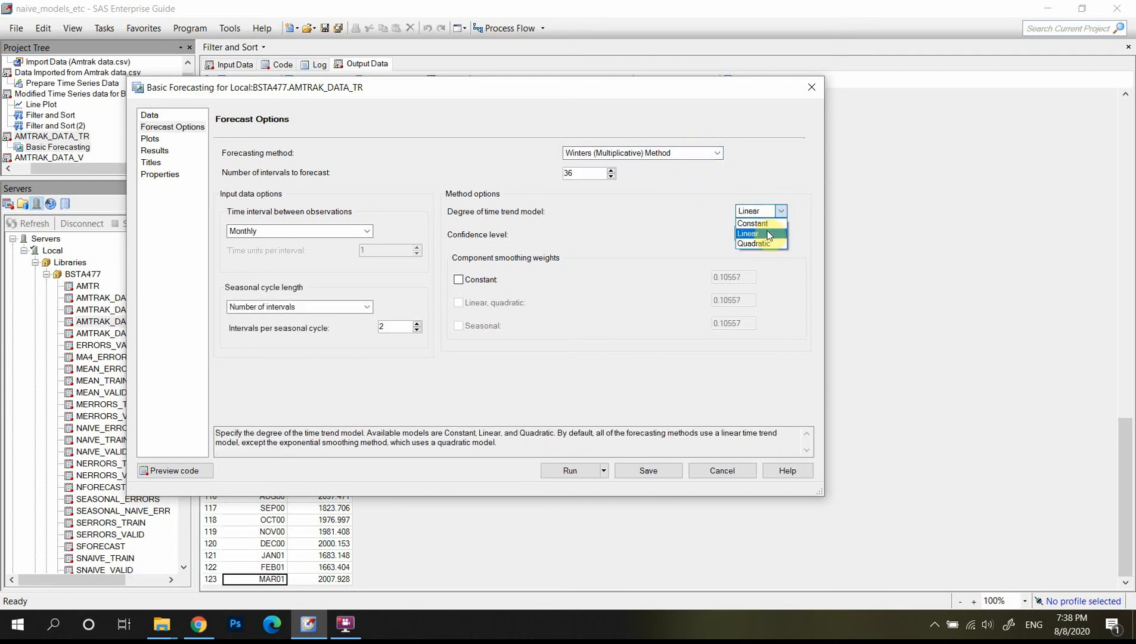
left_click(769, 233)
left_click(719, 155)
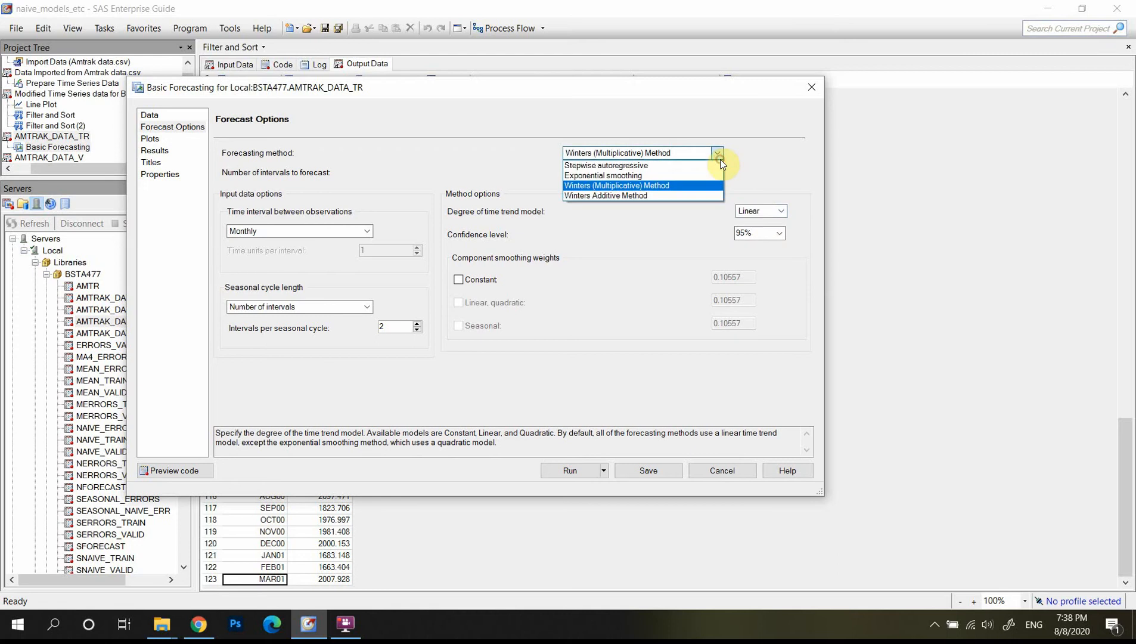
left_click(673, 174)
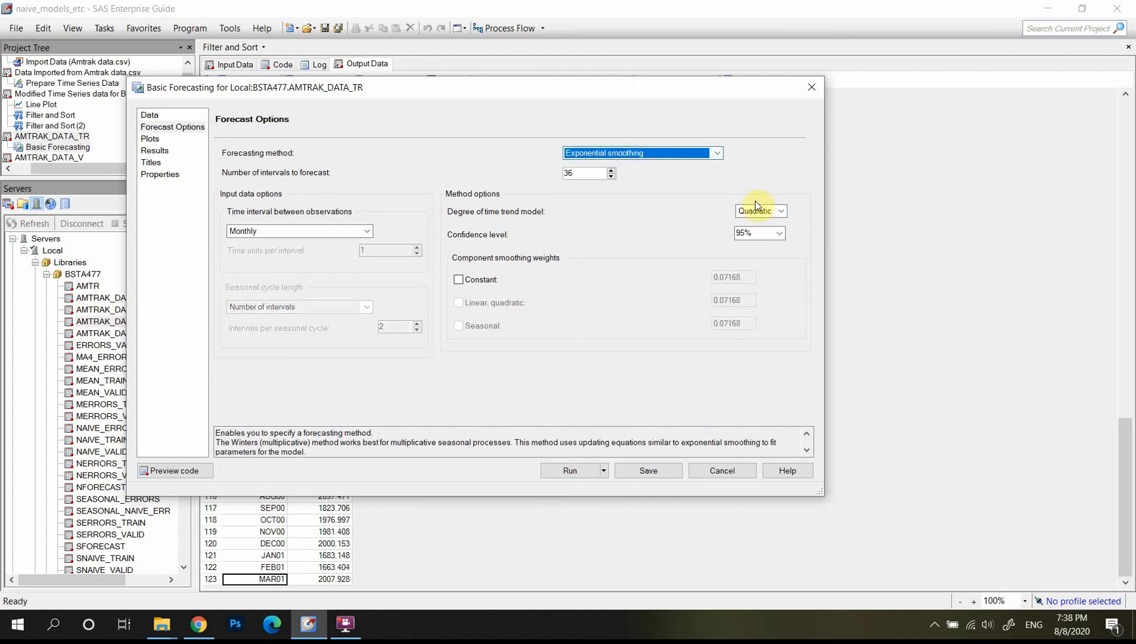
Set the degree of the time trend model to Constant and enable a custom constant smoothing weight.
left_click(781, 213)
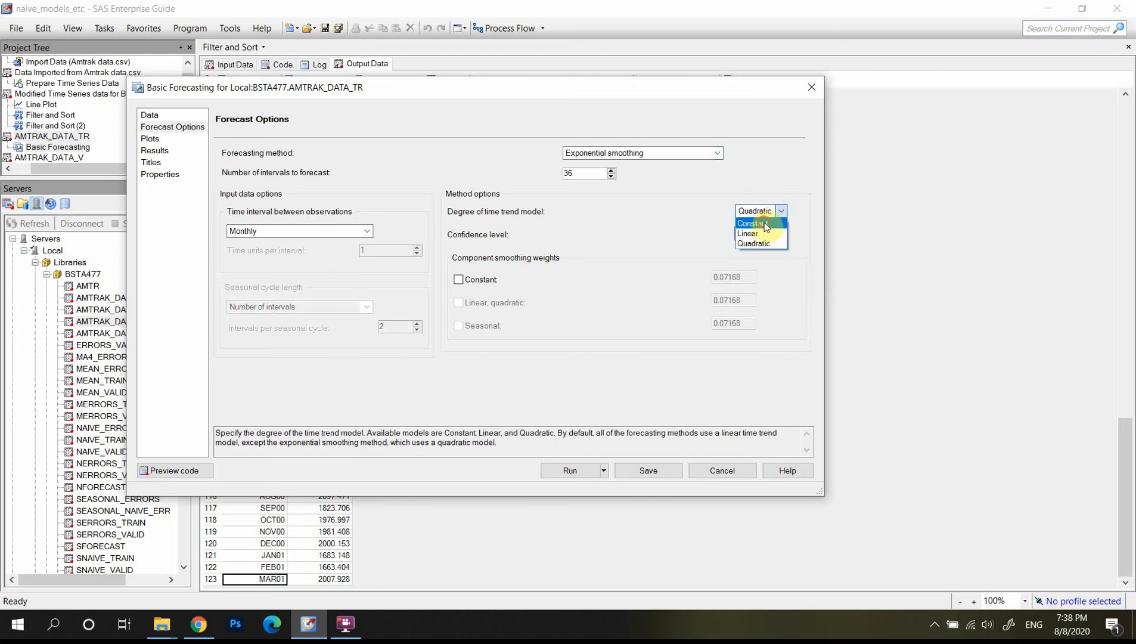
left_click(766, 225)
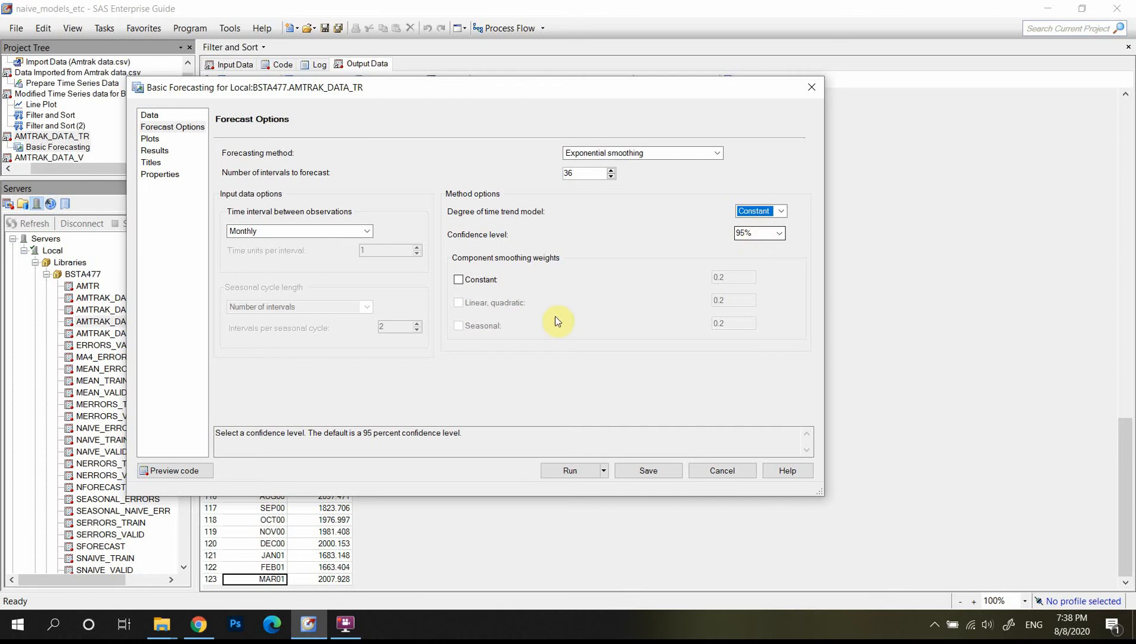
left_click(458, 281)
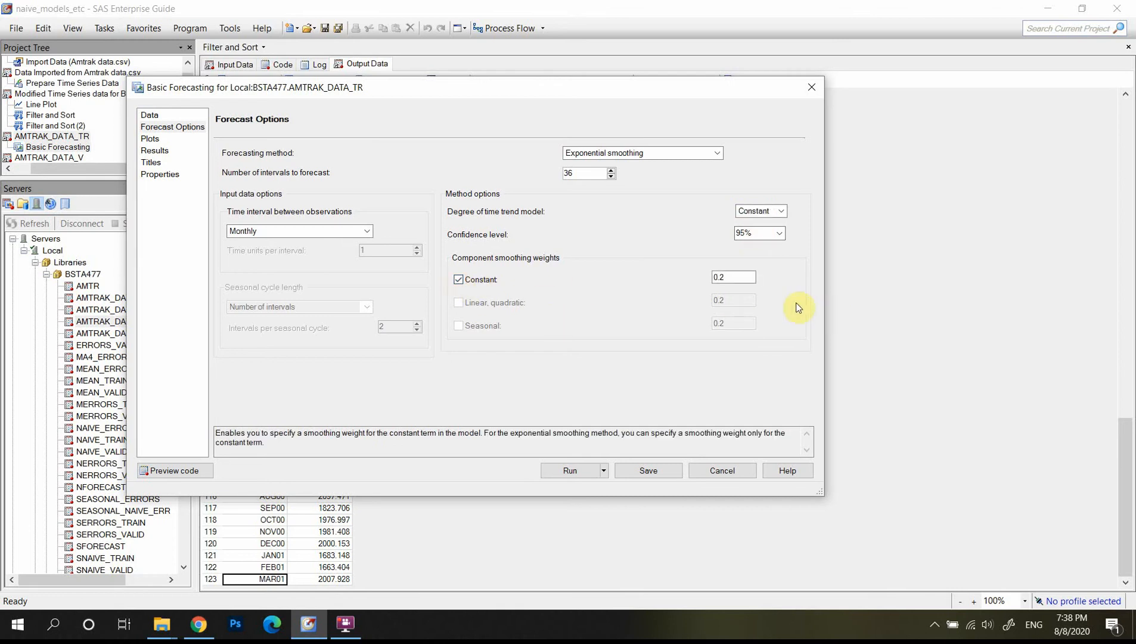
left_click(745, 280)
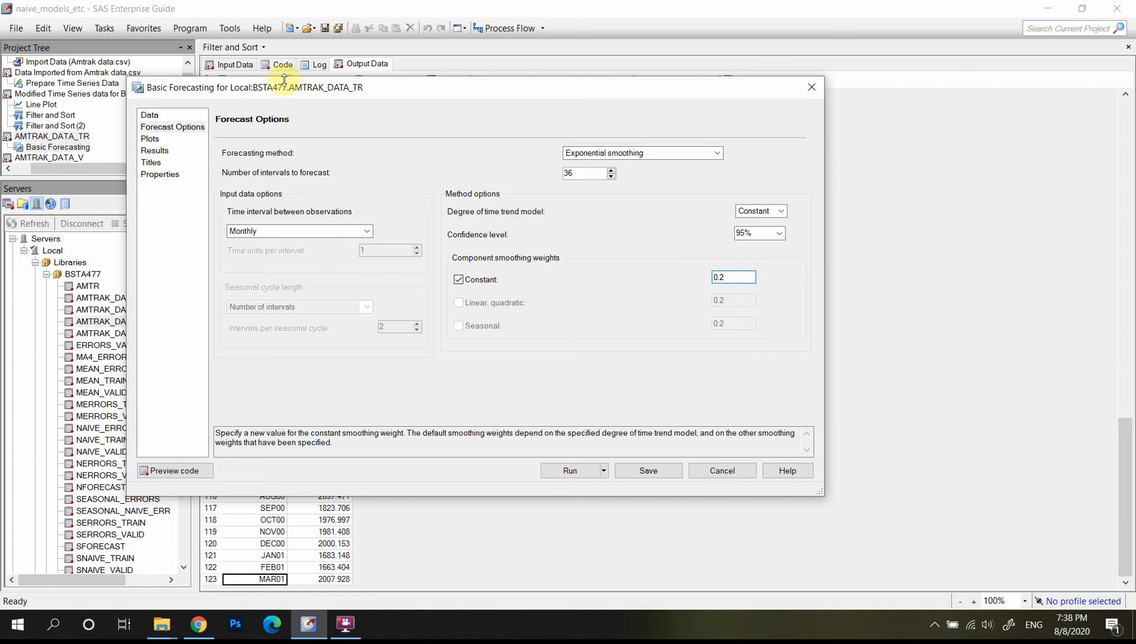
Add the actual values plot and the residuals plot to the forecasting task's output.
left_click(171, 128)
left_click(151, 139)
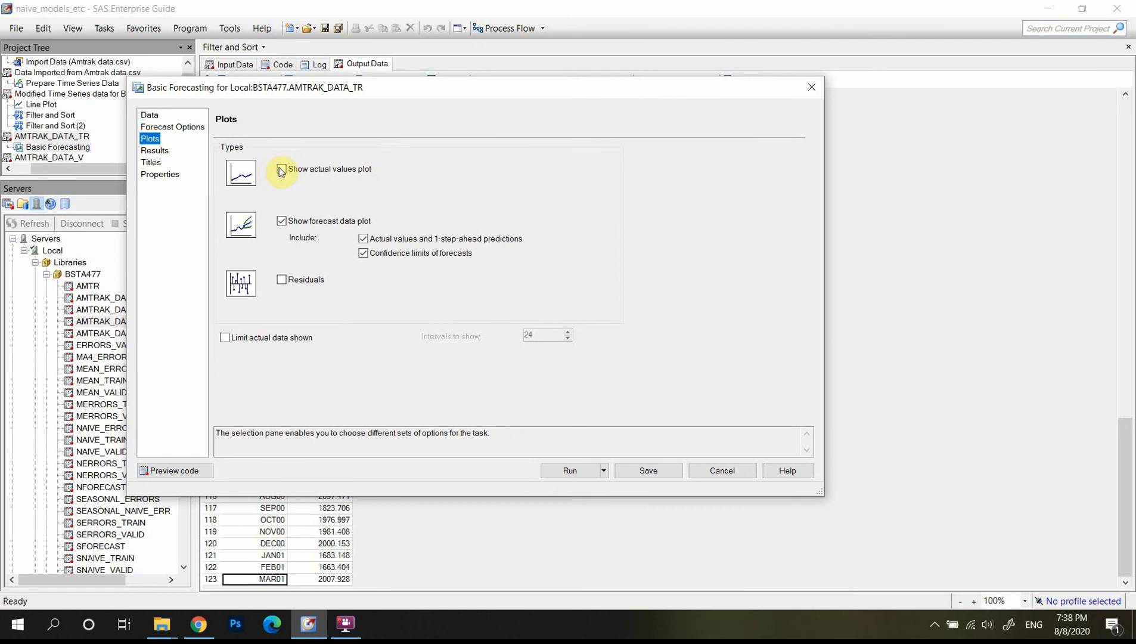
left_click(281, 169)
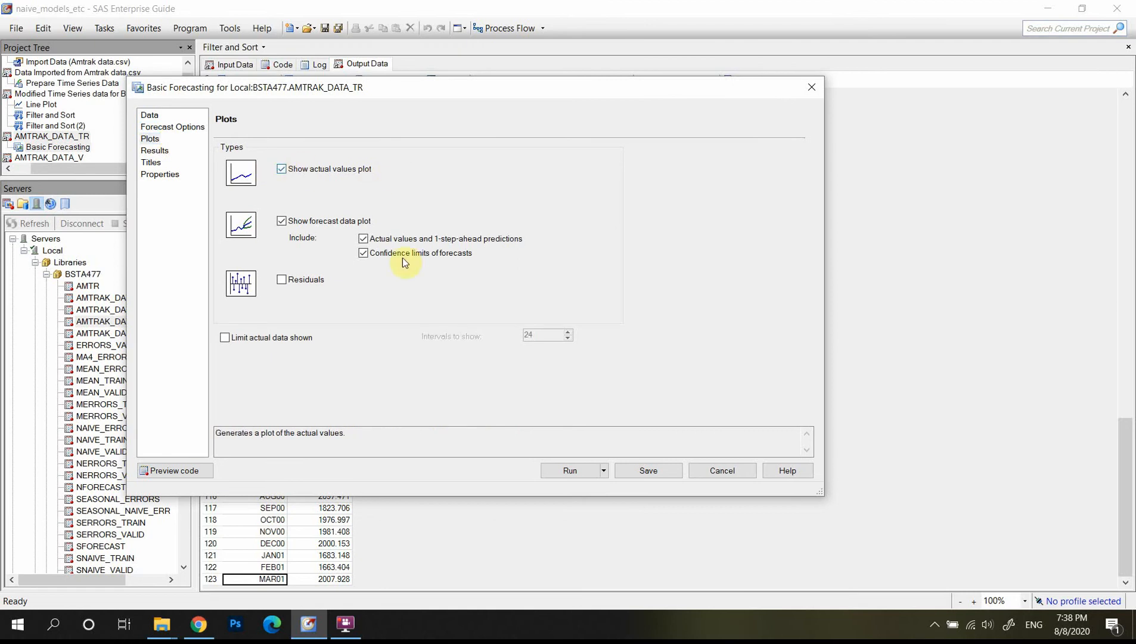
left_click(280, 281)
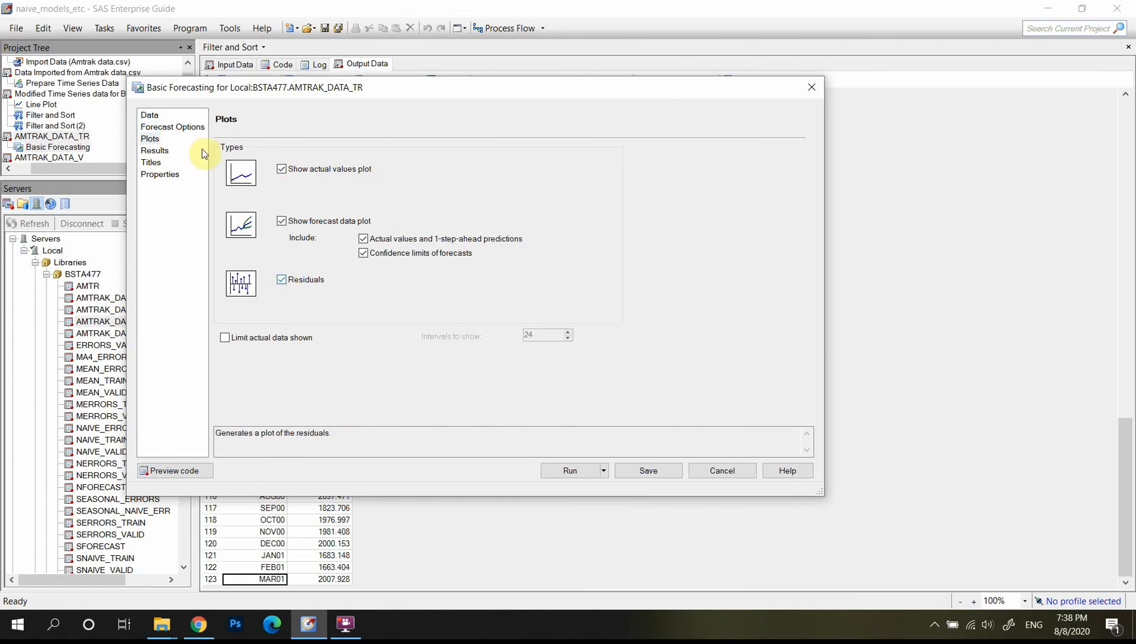
Set the forecasts to save in the BSTA477 library under the name exp_smoothing_0.2.
left_click(164, 151)
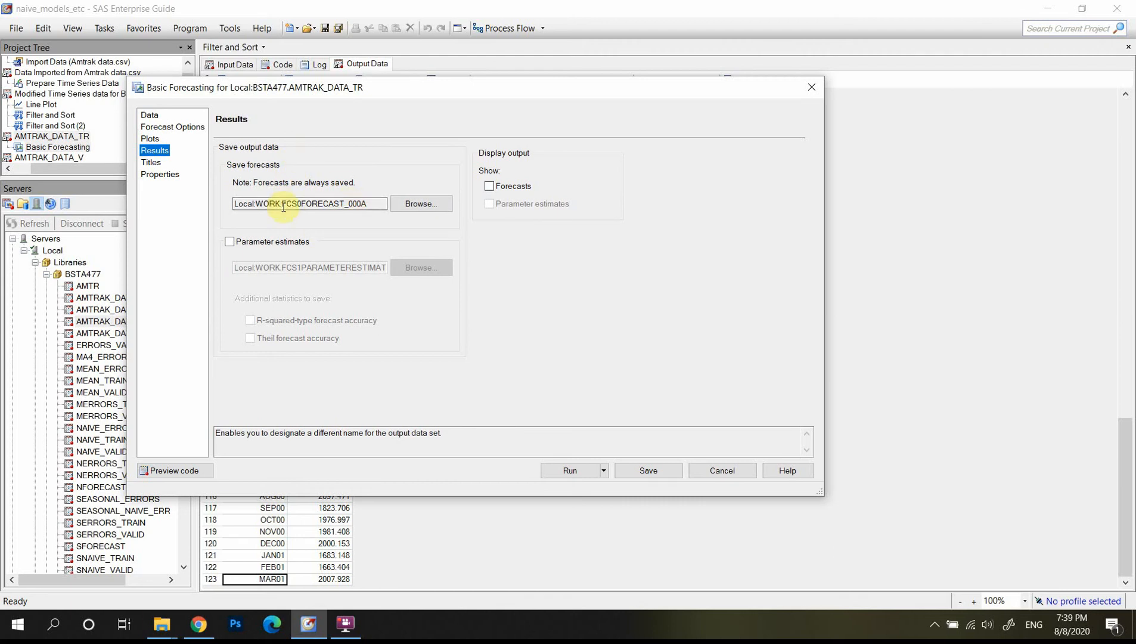
left_click(377, 203)
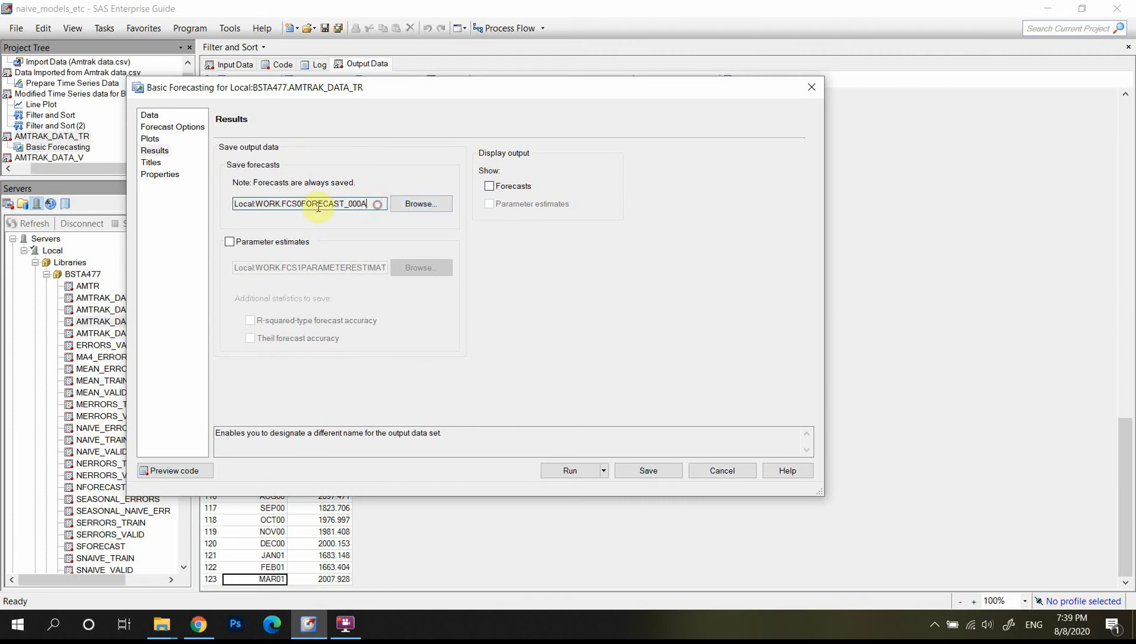
double_click(318, 207)
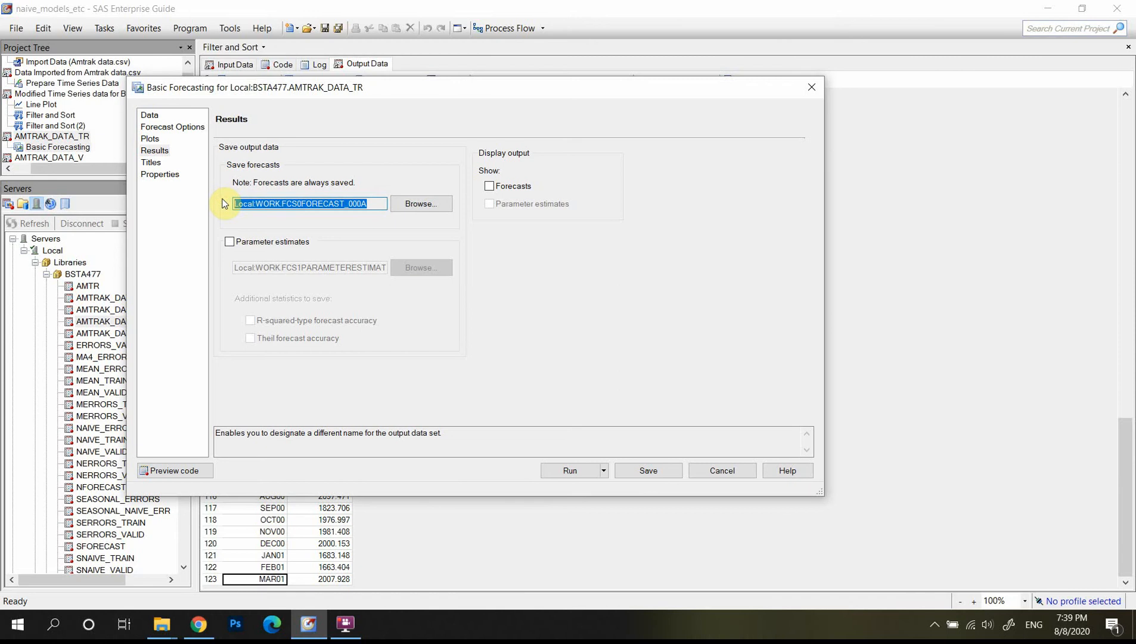
left_click(444, 204)
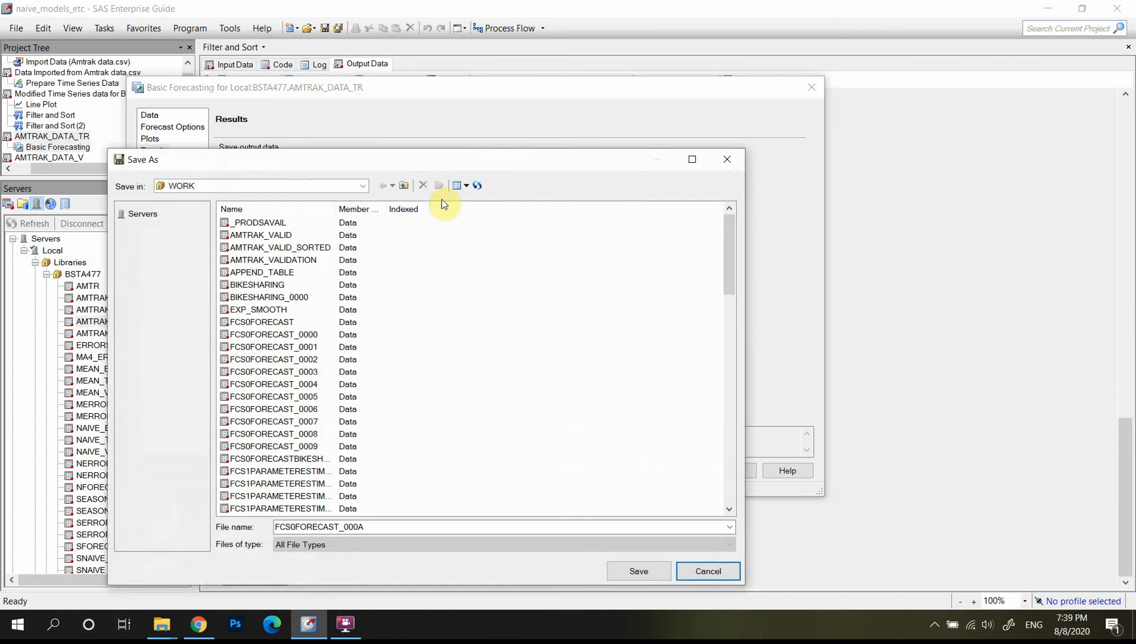
left_click(138, 218)
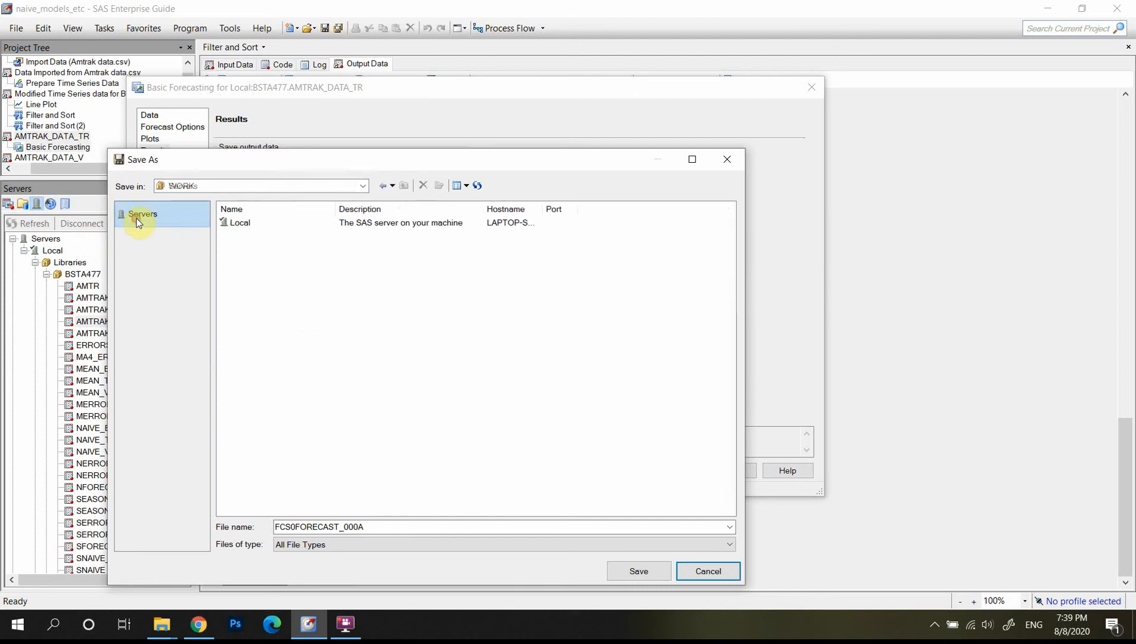
double_click(240, 223)
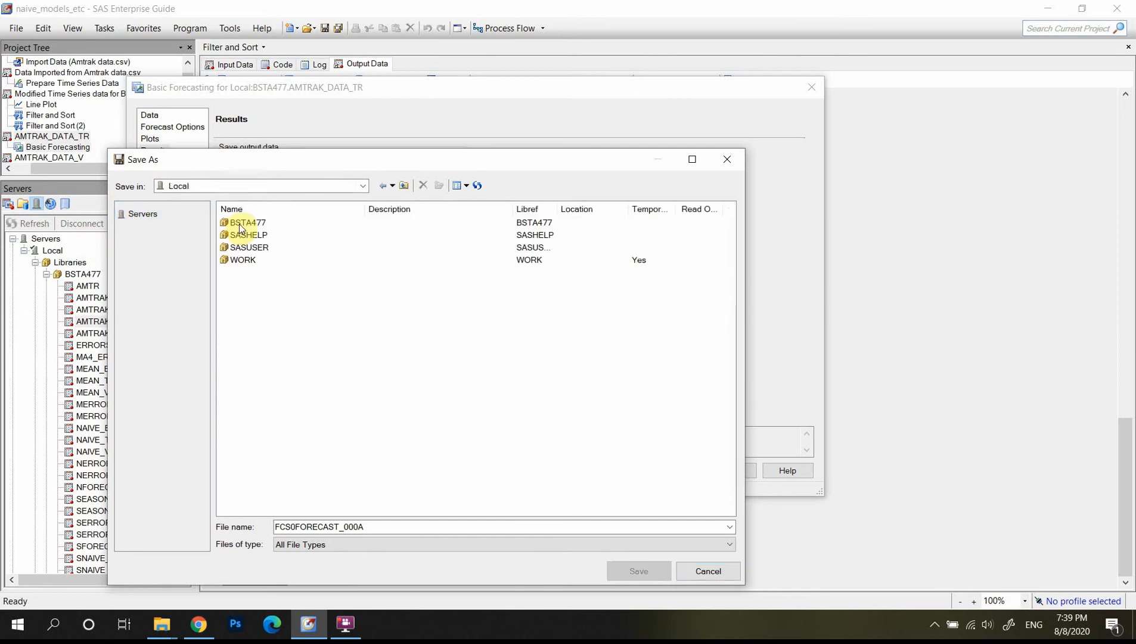
double_click(257, 227)
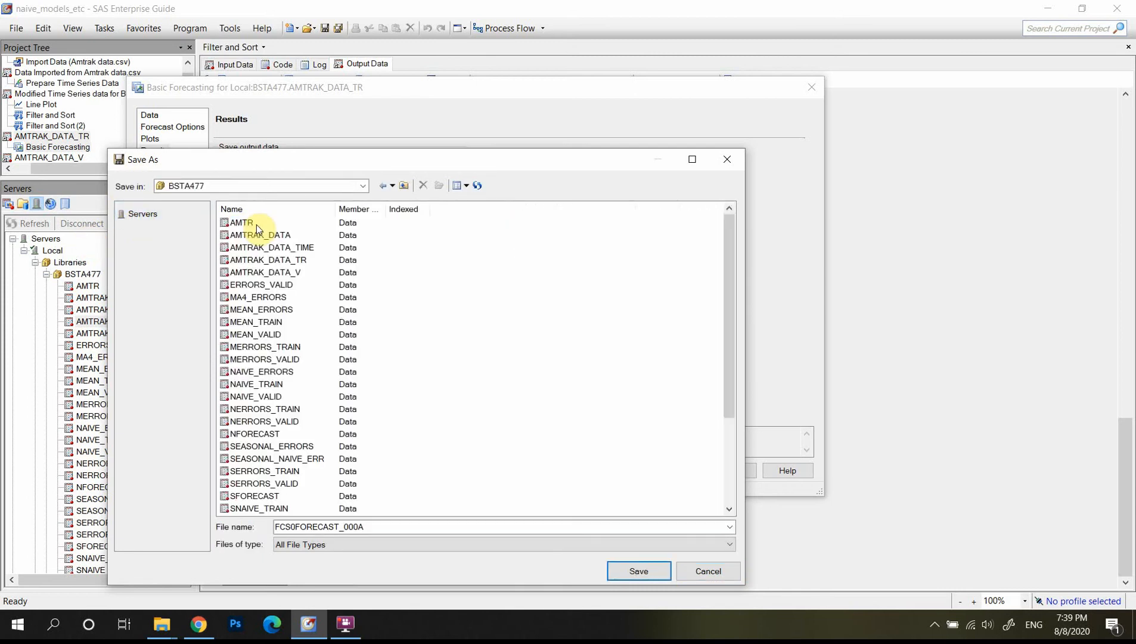
double_click(439, 524)
type("exp")
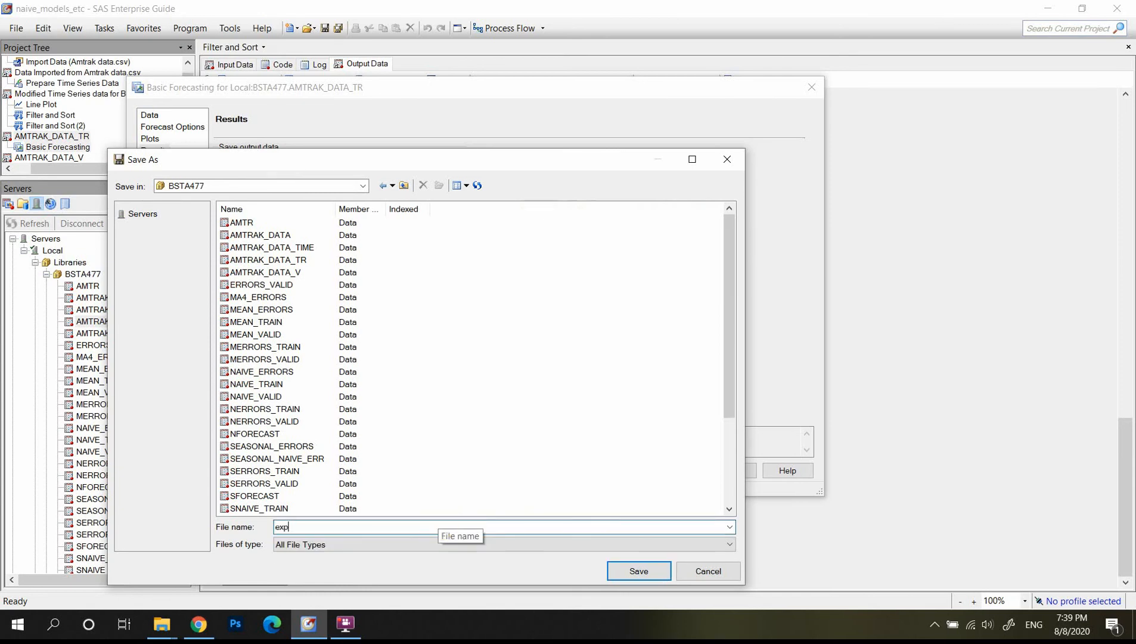
type("_smoothing_0.2")
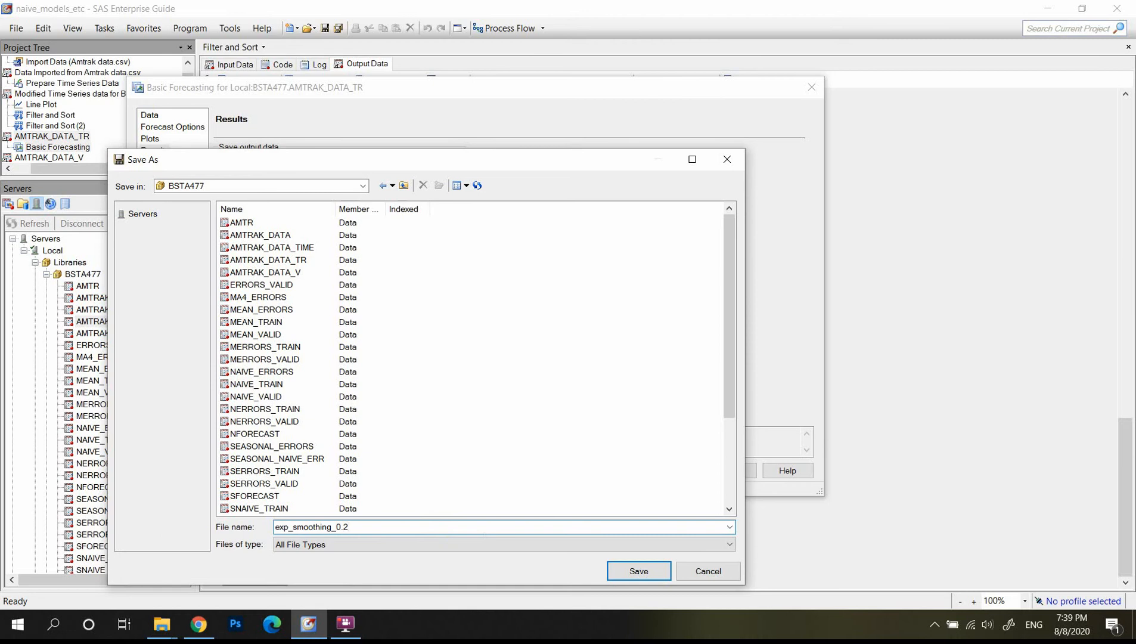
left_click(616, 574)
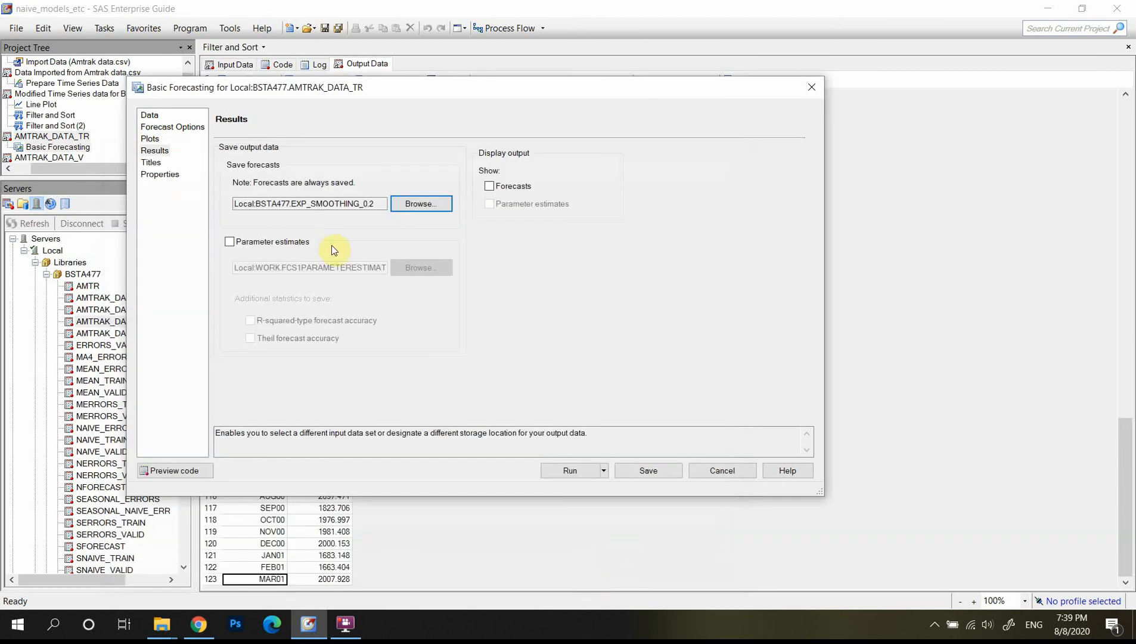
Save the parameter estimates with R-squared-type and Theil forecast accuracy statistics, and run the forecasting task.
left_click(230, 242)
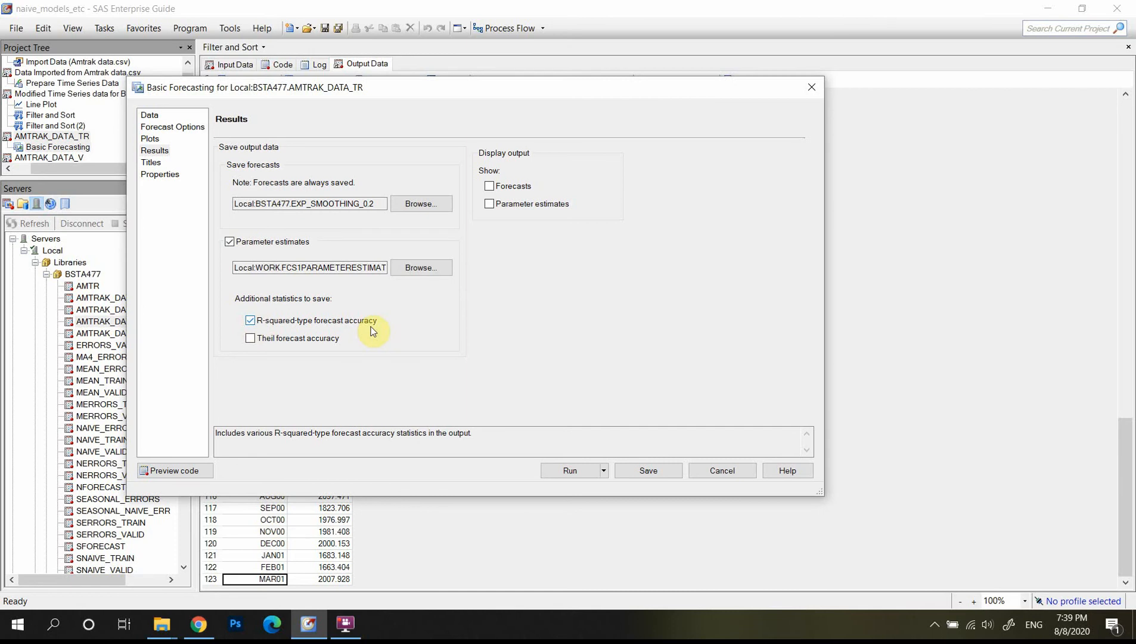
left_click(156, 163)
left_click(164, 174)
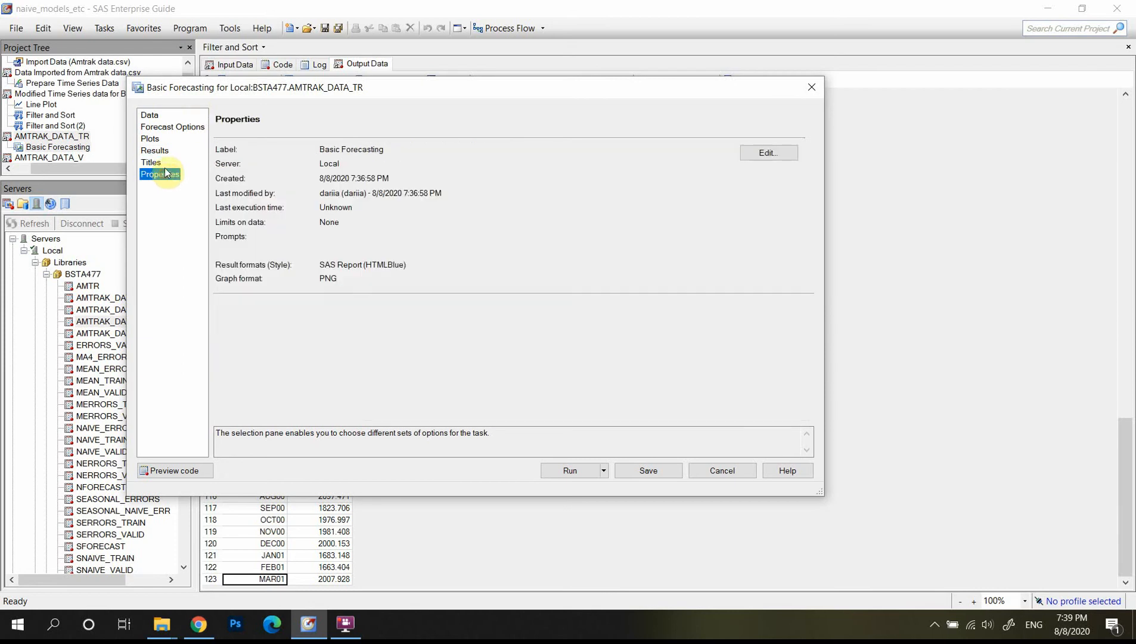
left_click(163, 153)
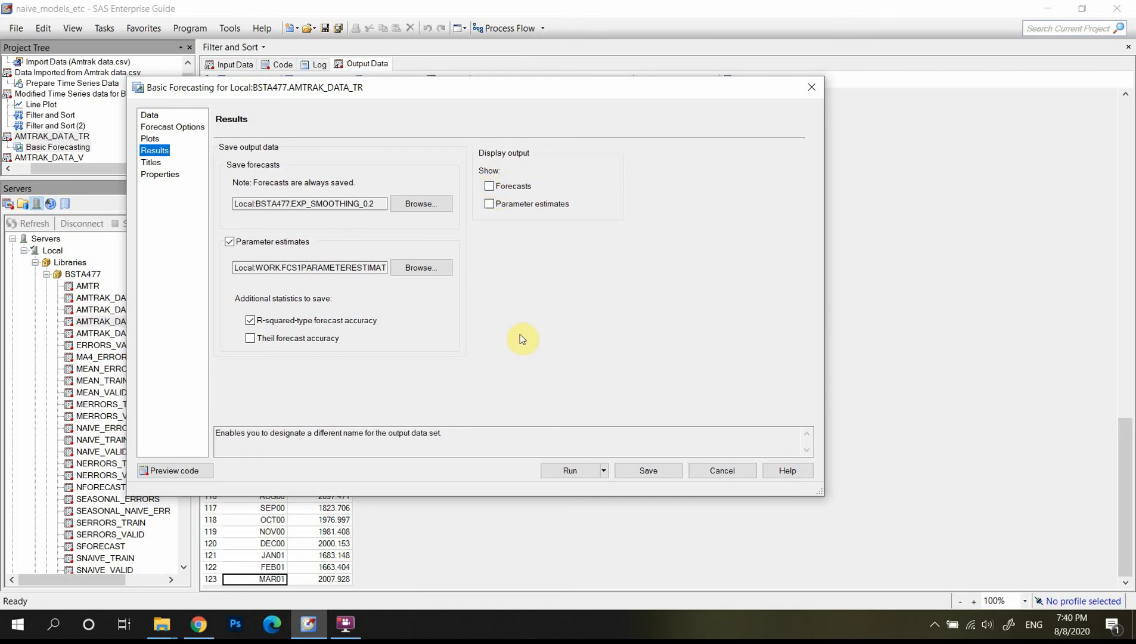
left_click(396, 357)
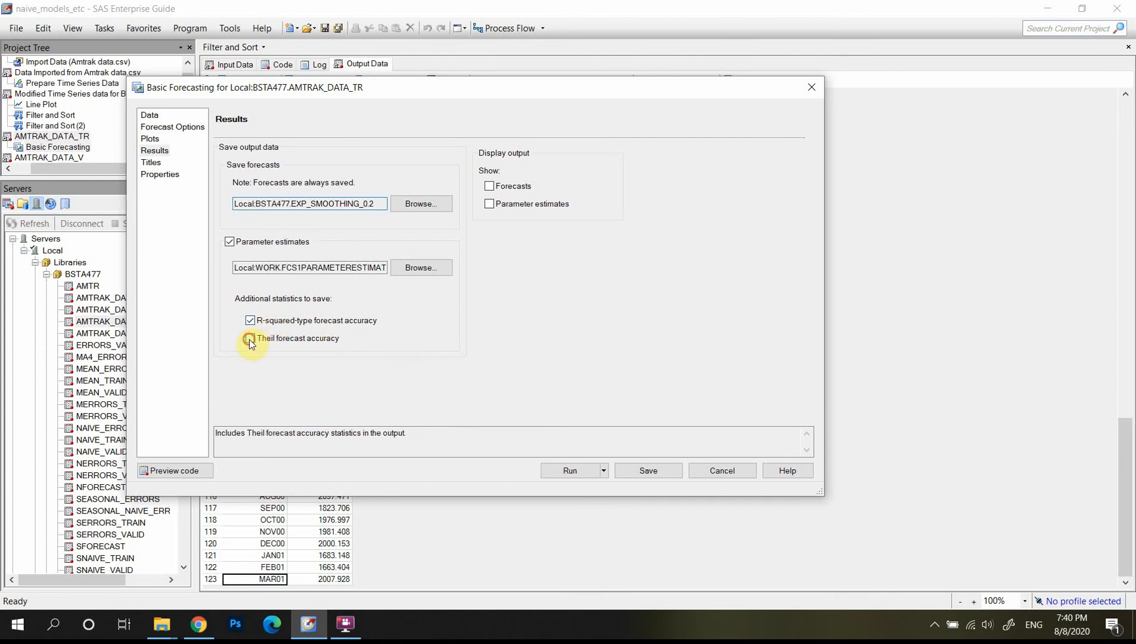
left_click(569, 471)
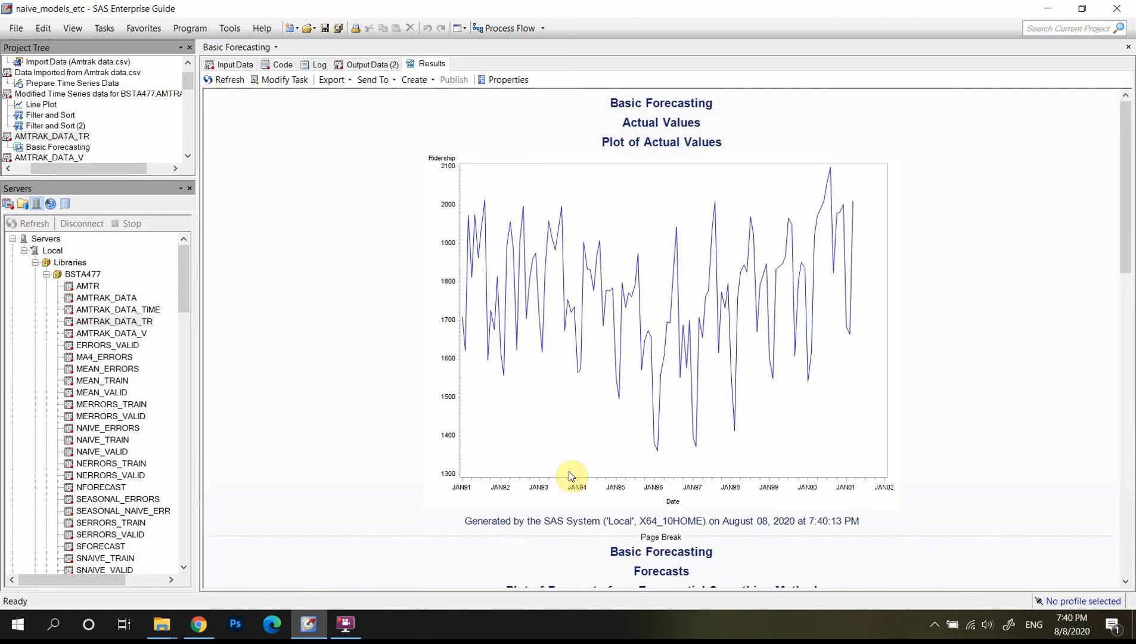
Review the actual values, exponential smoothing forecast and residuals plots in the forecasting results.
left_click_drag(1126, 220, 1111, 393)
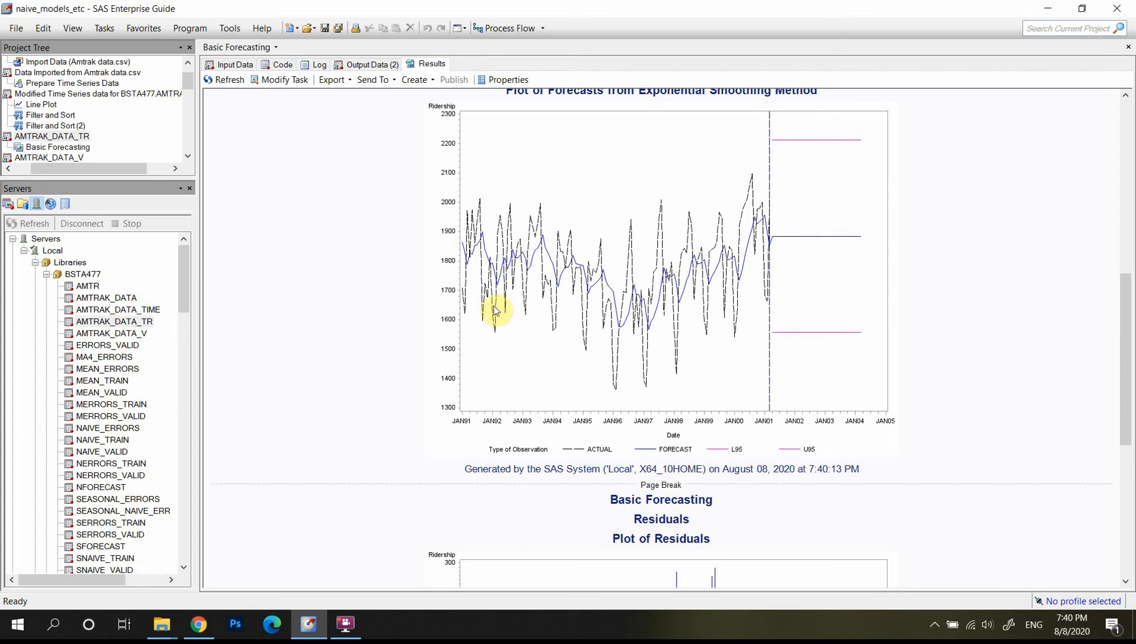
left_click(1128, 320)
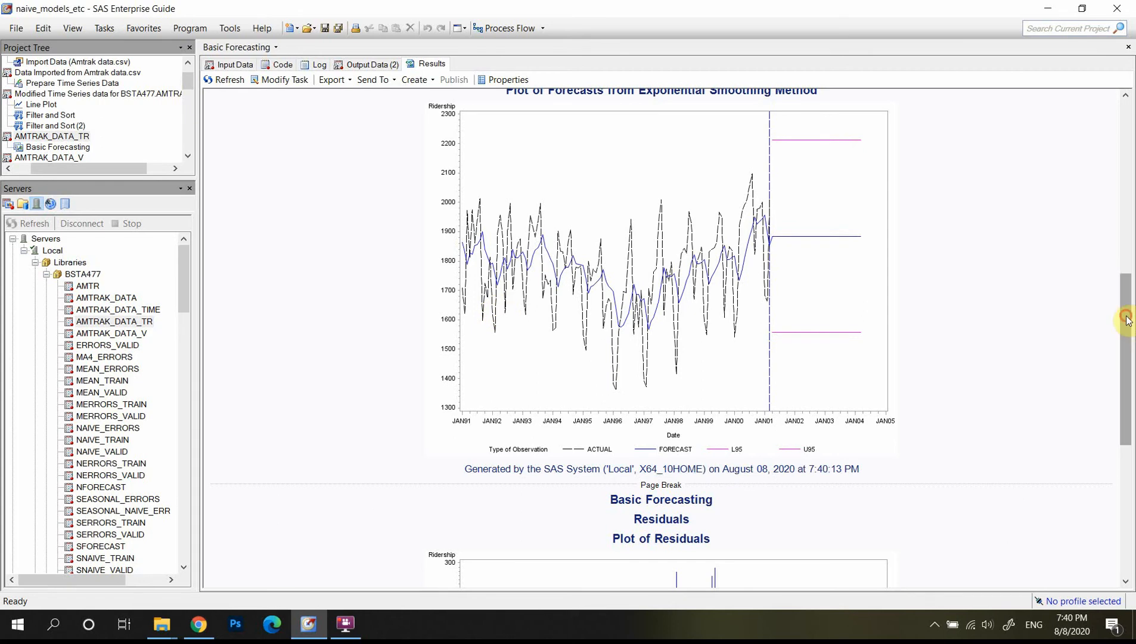
left_click_drag(1128, 320, 1126, 485)
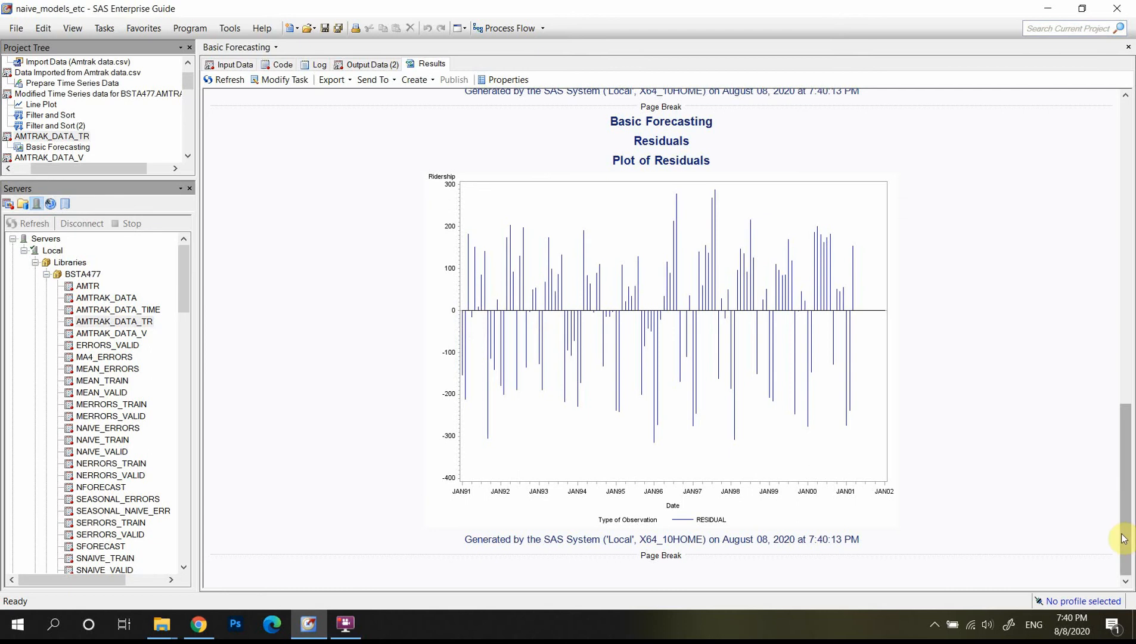
left_click_drag(1122, 537, 1126, 191)
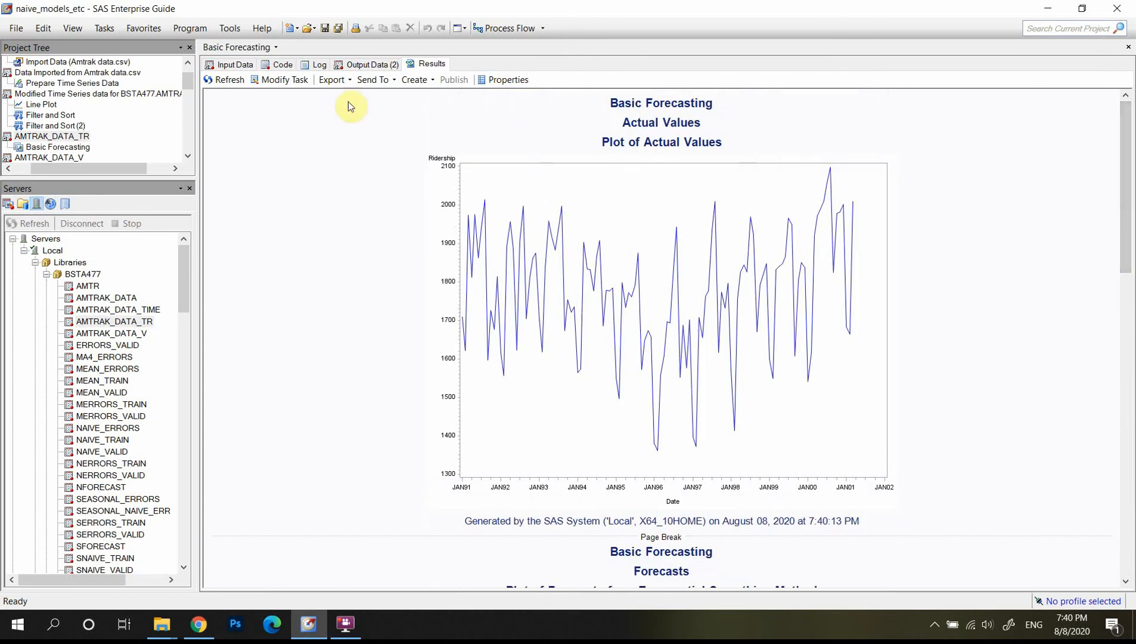
left_click_drag(1129, 216, 1132, 400)
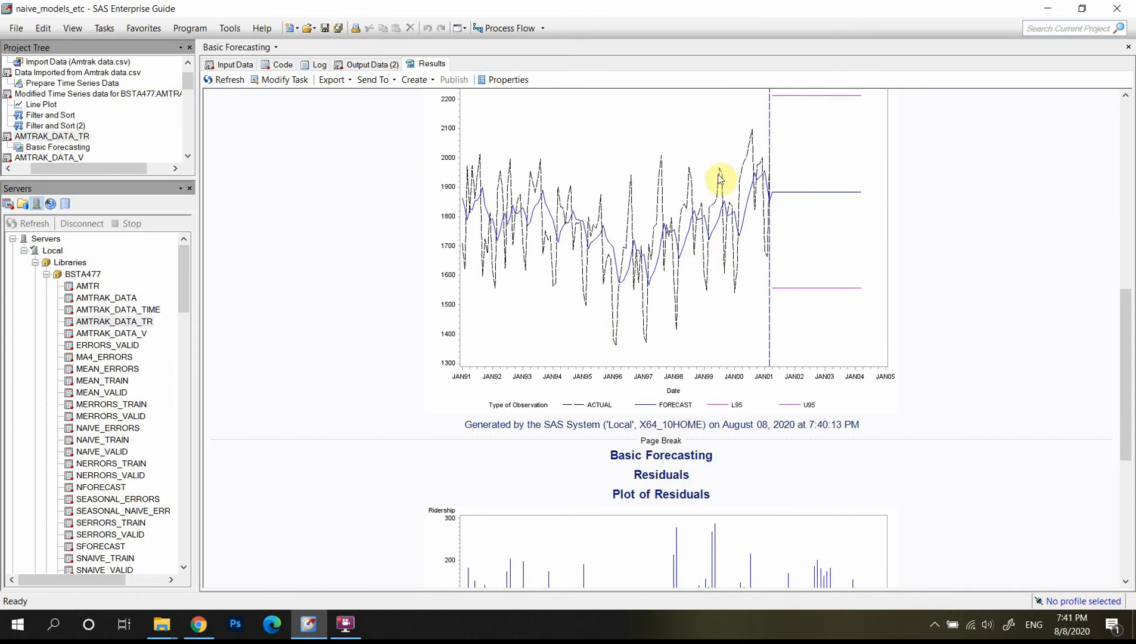
Examine the actual, forecast and residual rows for JAN91 in the forecast output table.
left_click(358, 64)
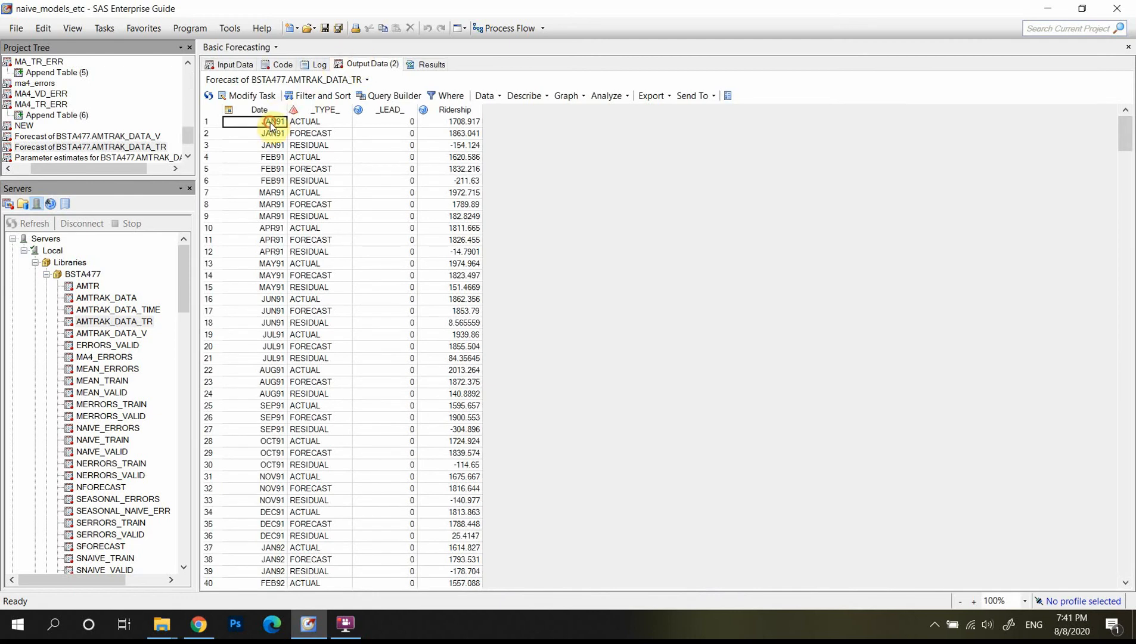
left_click_drag(271, 123, 270, 154)
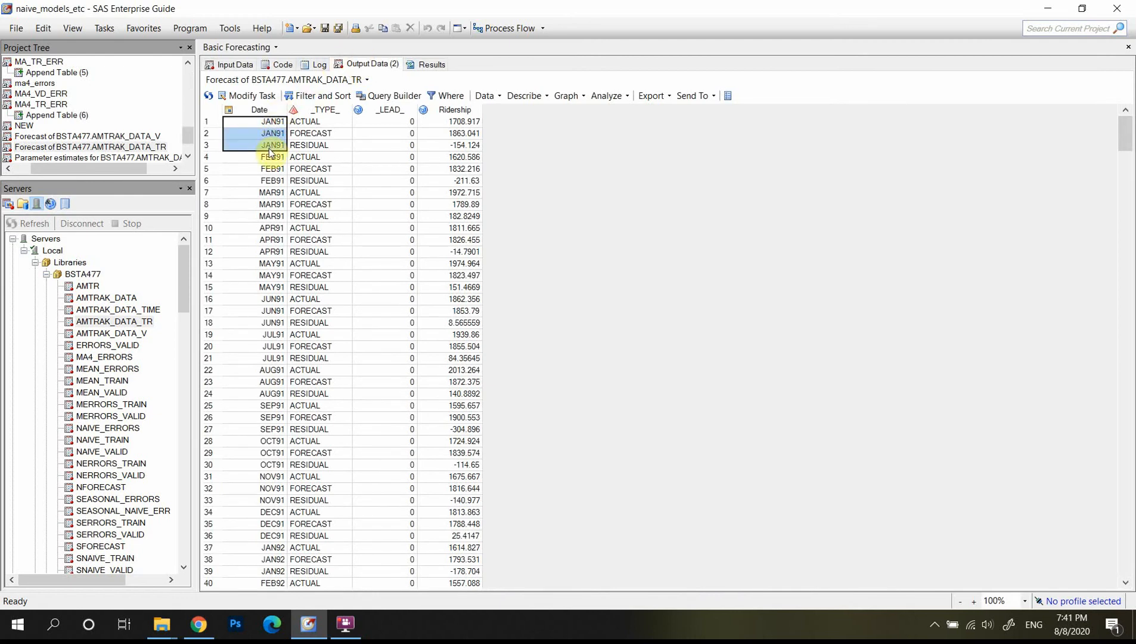
left_click(324, 121)
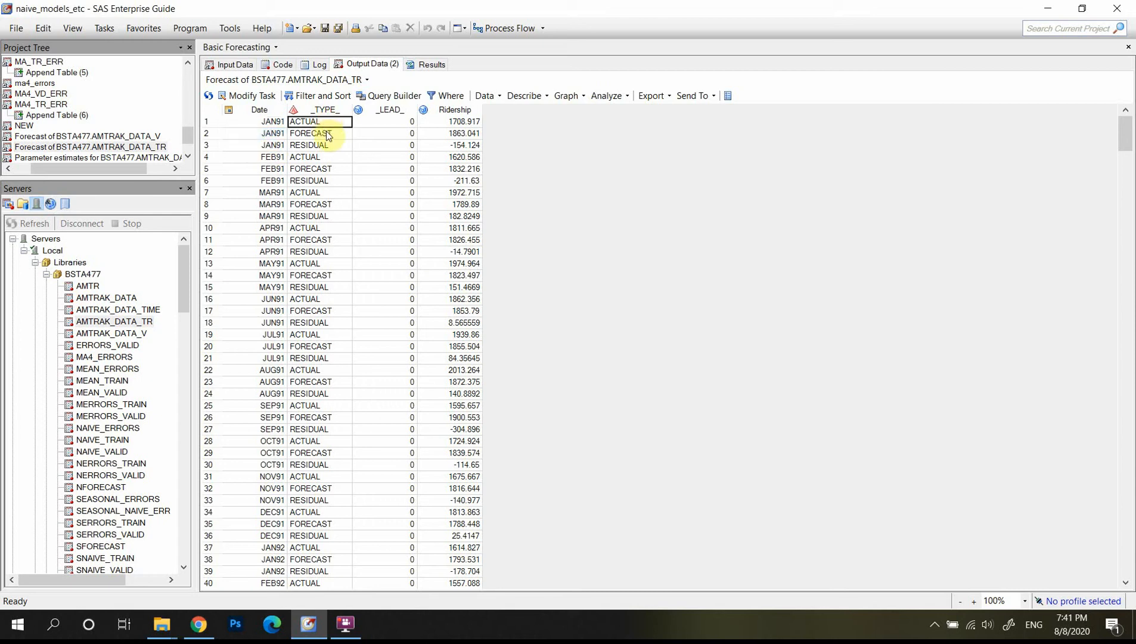
left_click(326, 131)
left_click(343, 149)
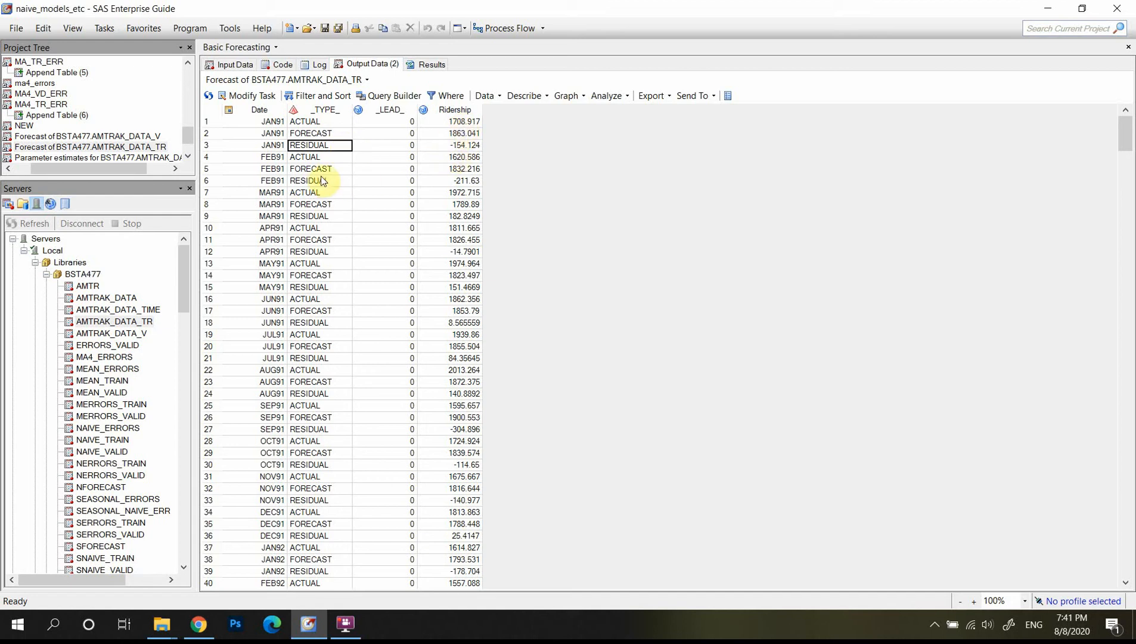
Examine the parameter estimates table, checking the N, WEIGHT and MSE to MAE error measure rows.
left_click(365, 79)
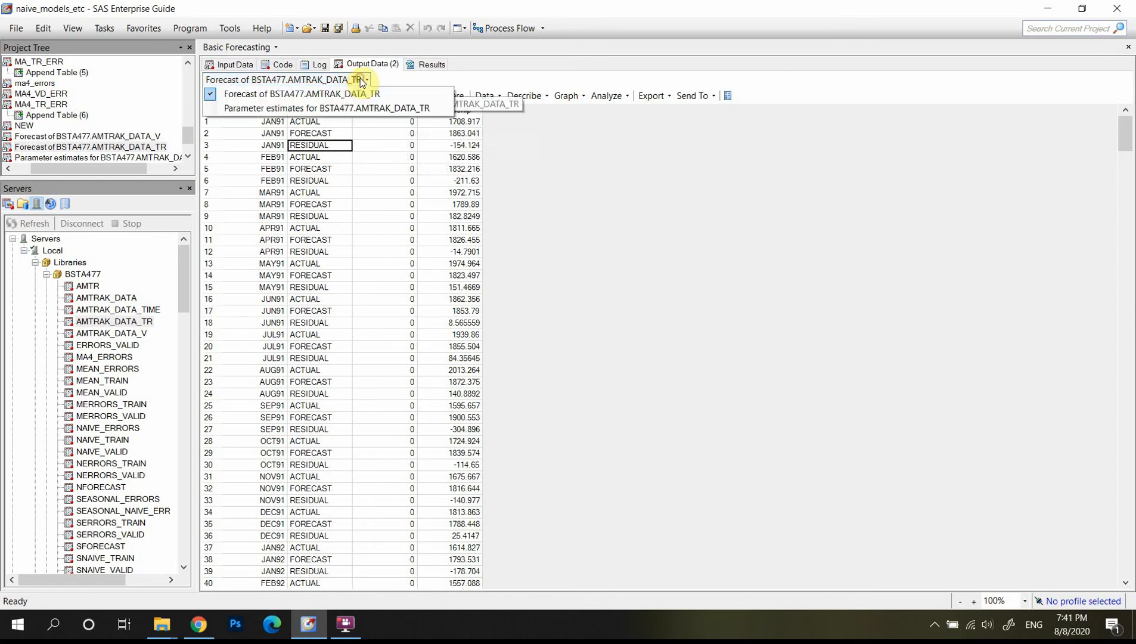
left_click(349, 108)
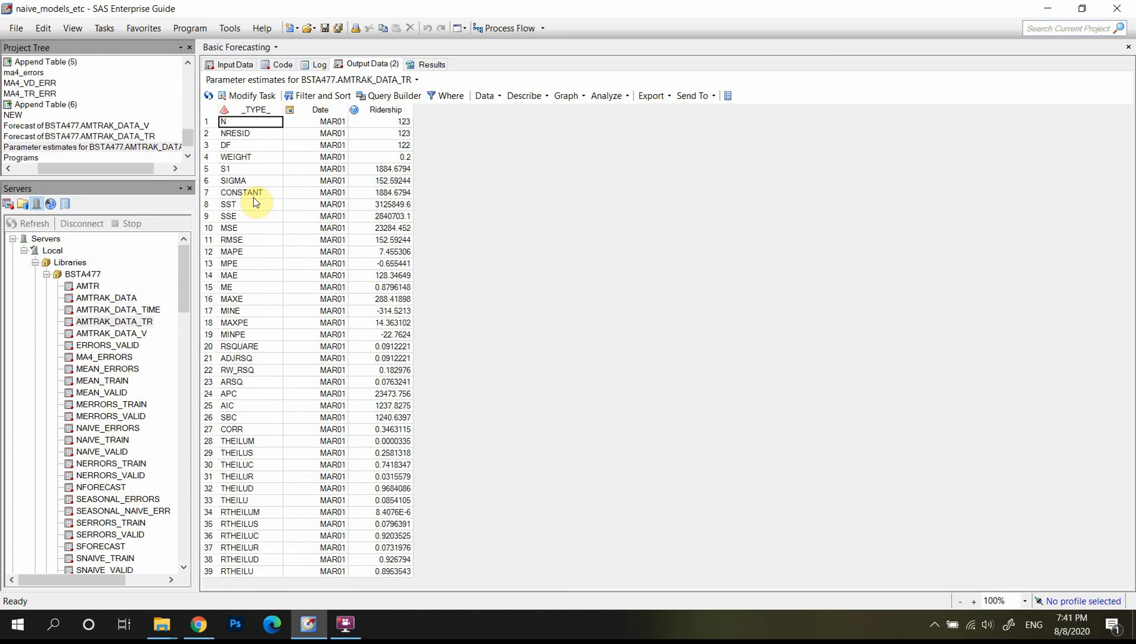
left_click(266, 170)
left_click(398, 122)
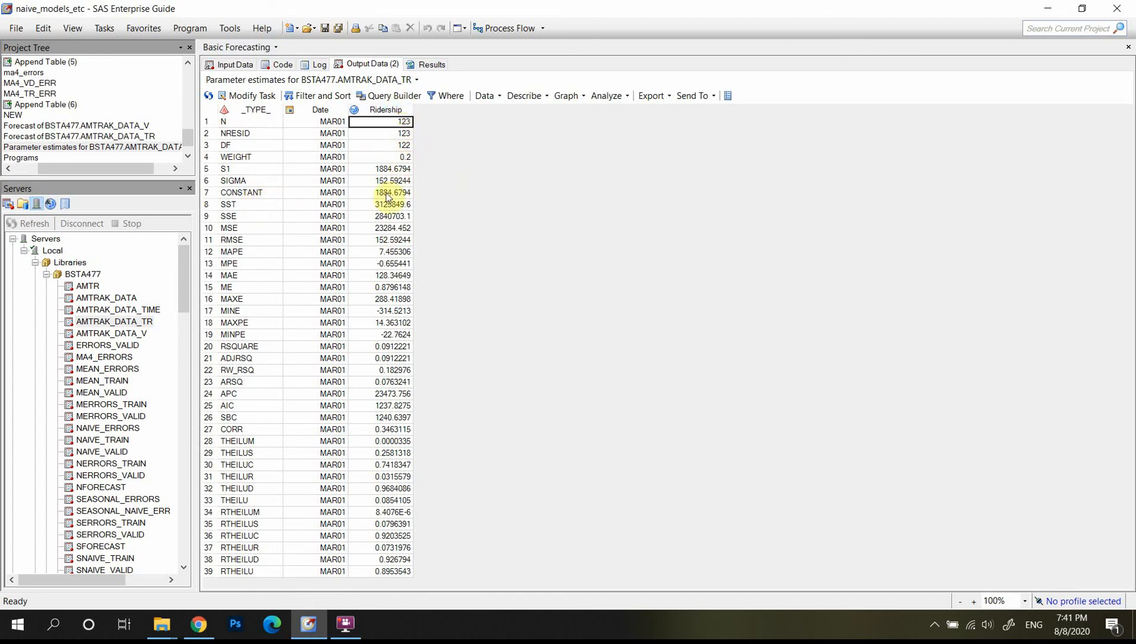
left_click(251, 159)
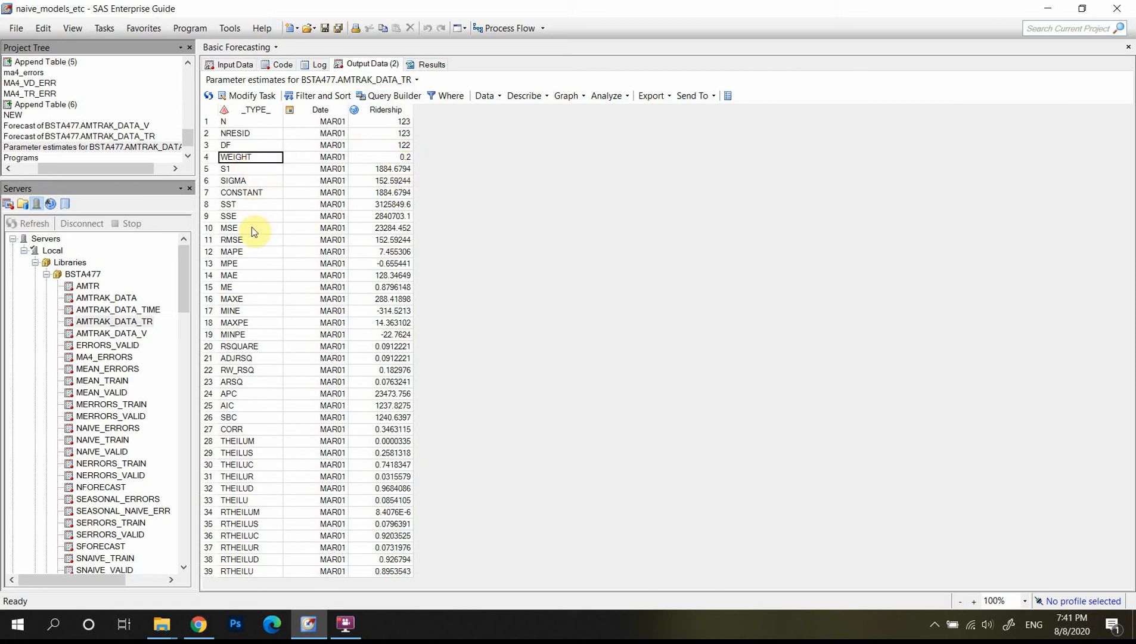
left_click_drag(251, 226, 255, 262)
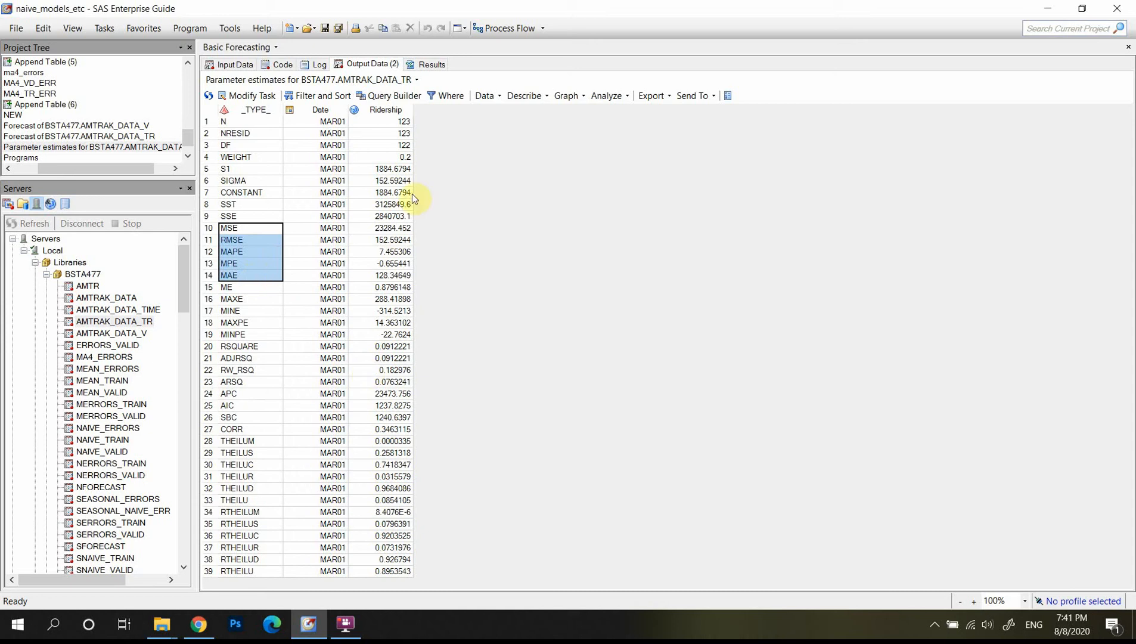
left_click(360, 233)
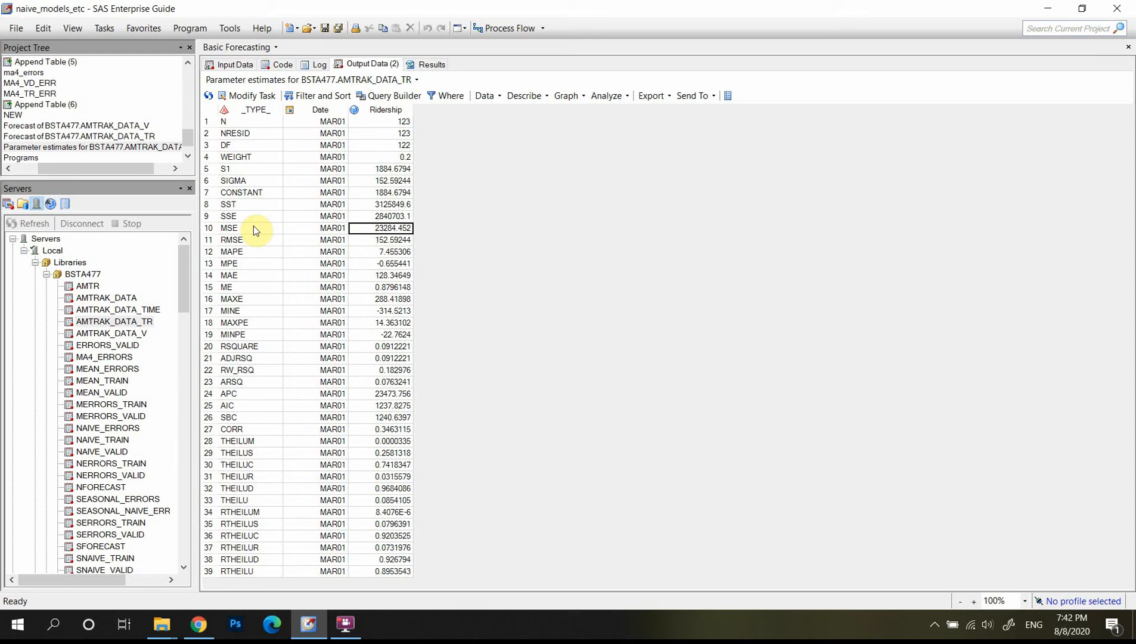
Return to the forecast output table and check the Ridership forecasts for its last months, FEB04 and MAR04.
left_click(416, 80)
left_click(380, 93)
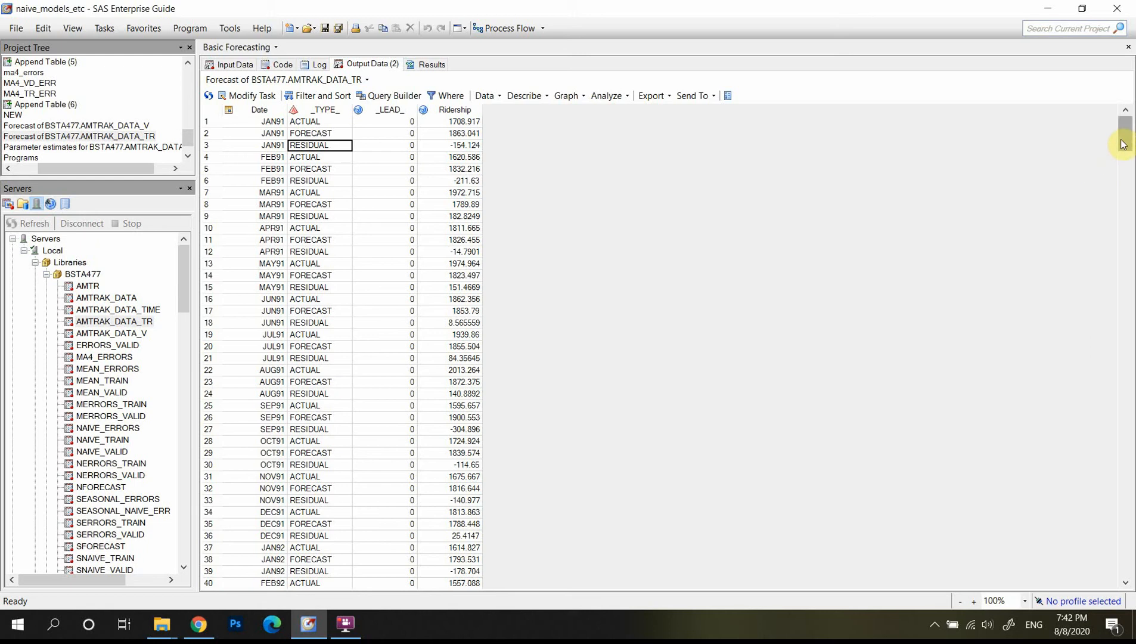
left_click_drag(1121, 138, 1125, 556)
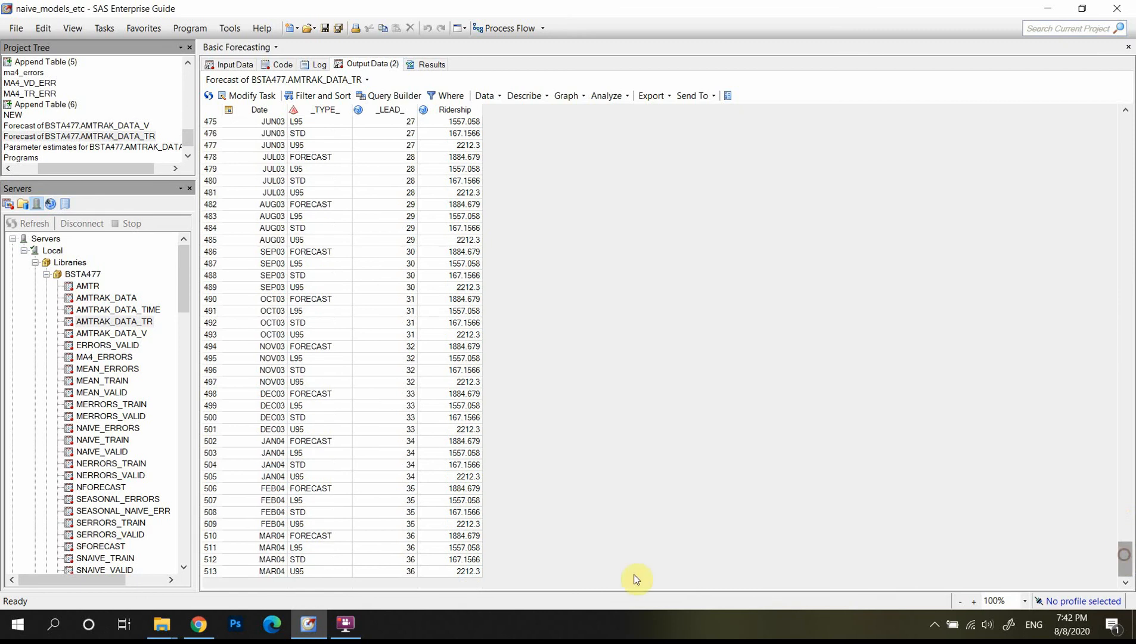
left_click(264, 570)
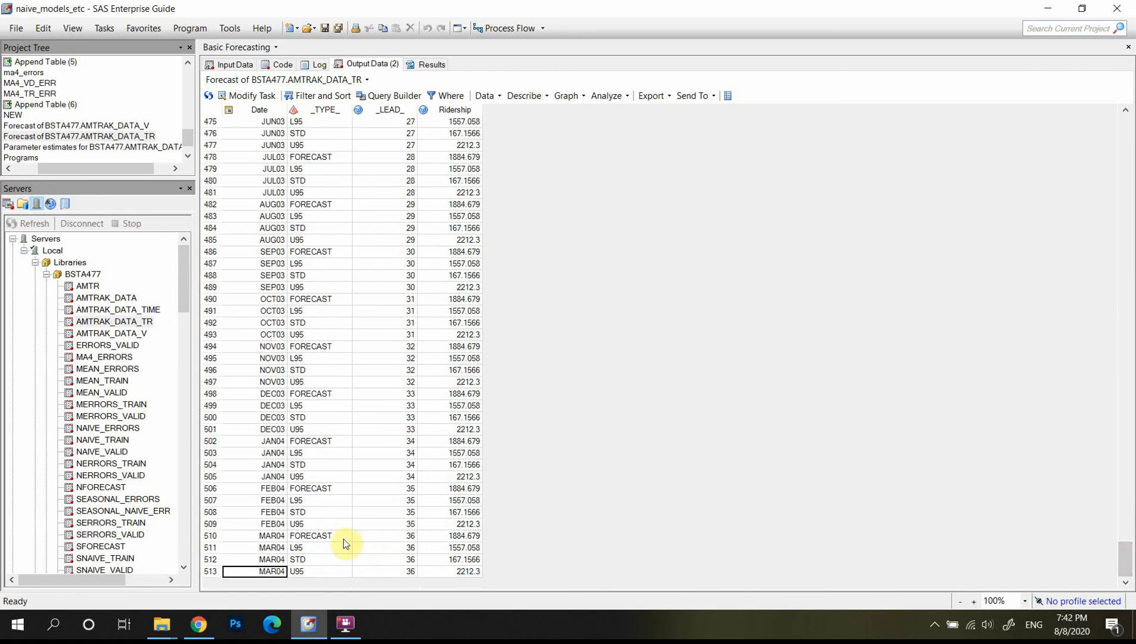
left_click(322, 539)
key("Right")
key("Right")
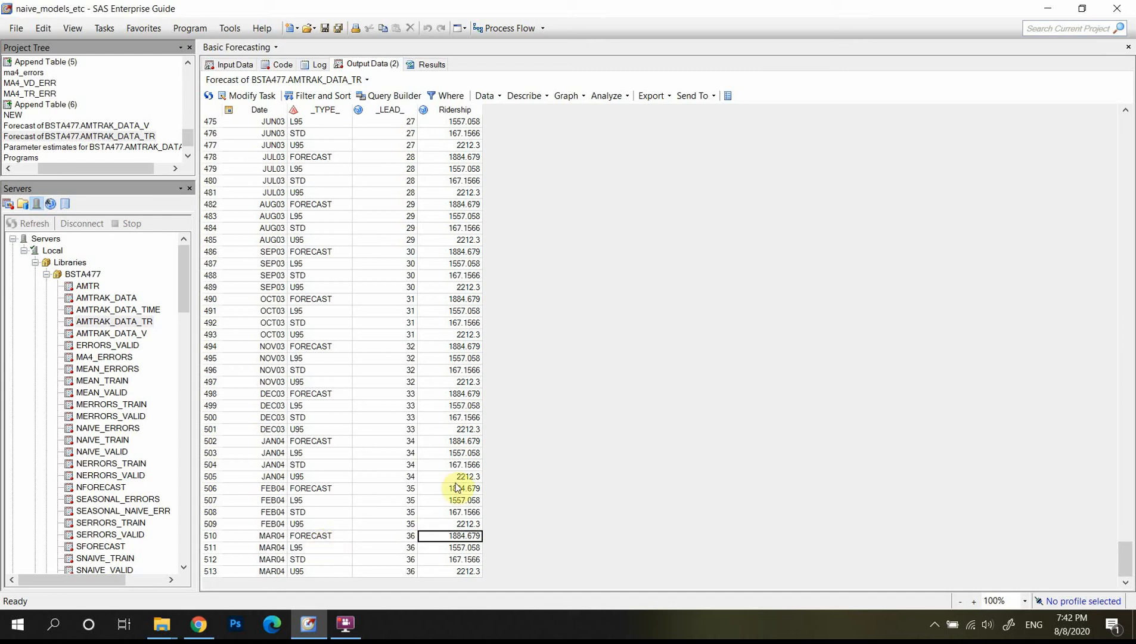
left_click(457, 487)
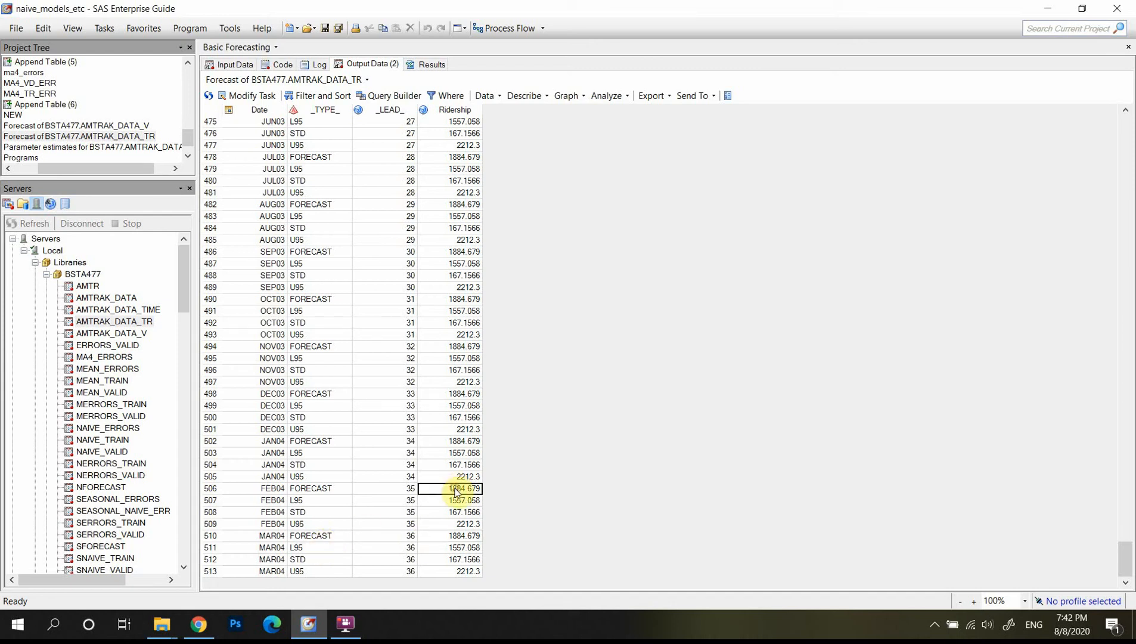
Compare the Ridership forecasts for NOV03, DEC03 and JAN04 in the training forecast output table.
left_click(463, 441)
left_click(467, 395)
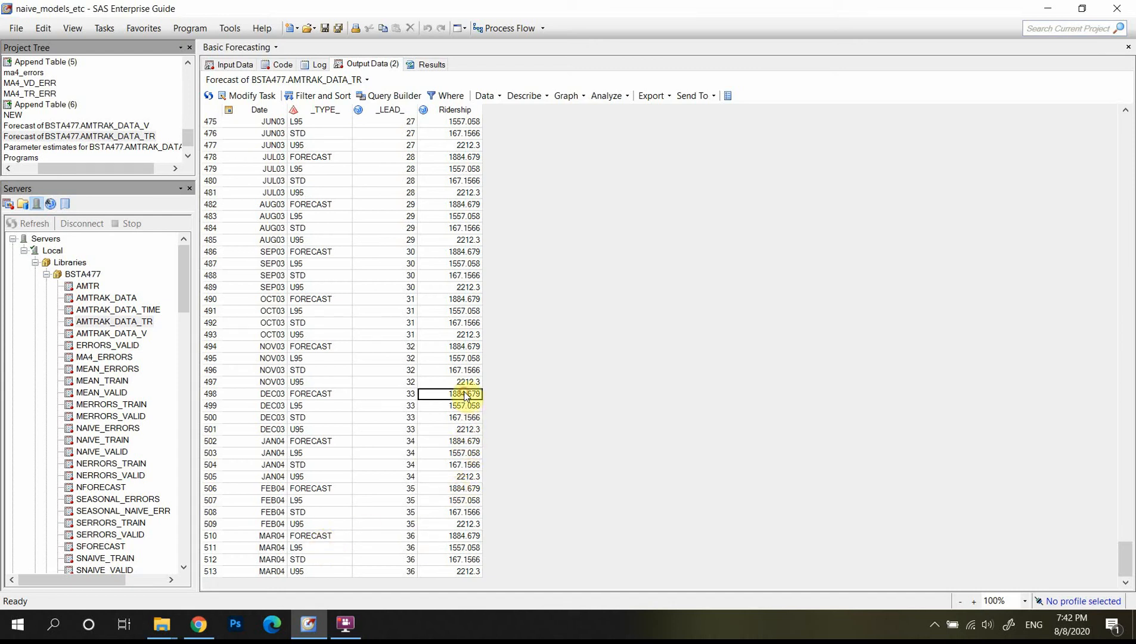
left_click(466, 347)
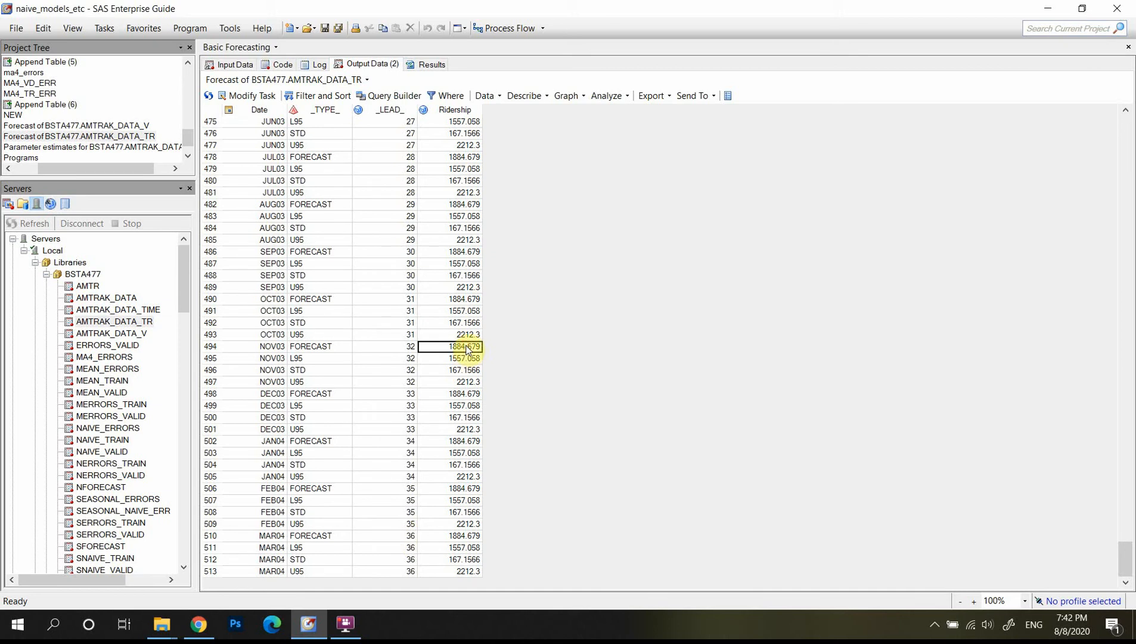
left_click(327, 372)
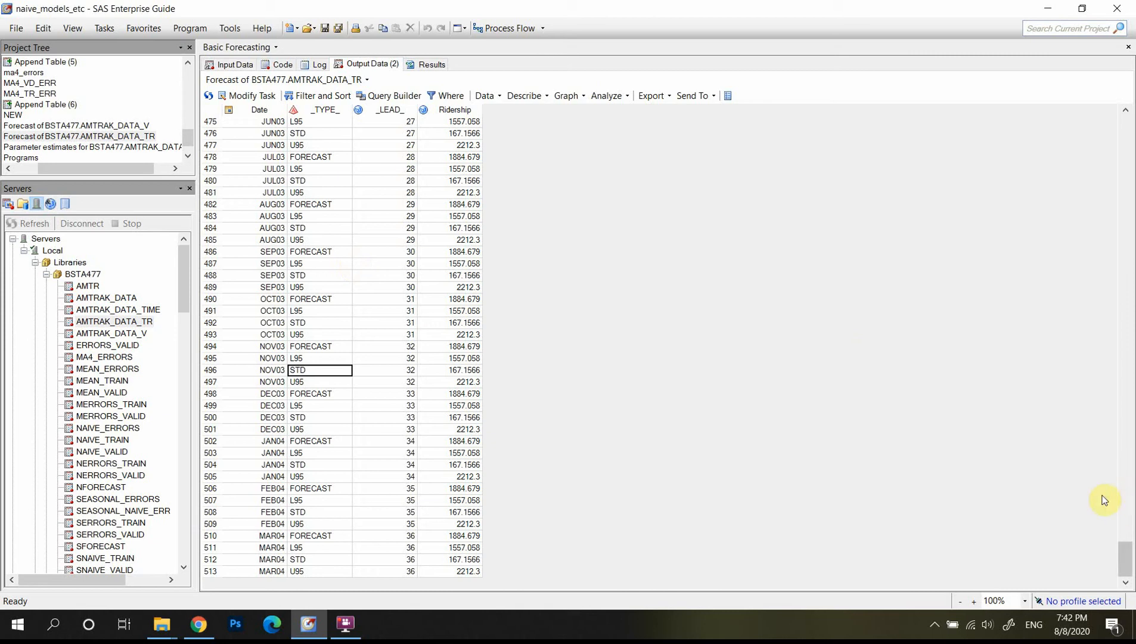
left_click_drag(1123, 555, 1121, 495)
left_click_drag(1124, 421, 1126, 560)
Look through the file types offered for exporting the training forecast table, such as comma-delimited text, and cancel the export.
left_click(666, 100)
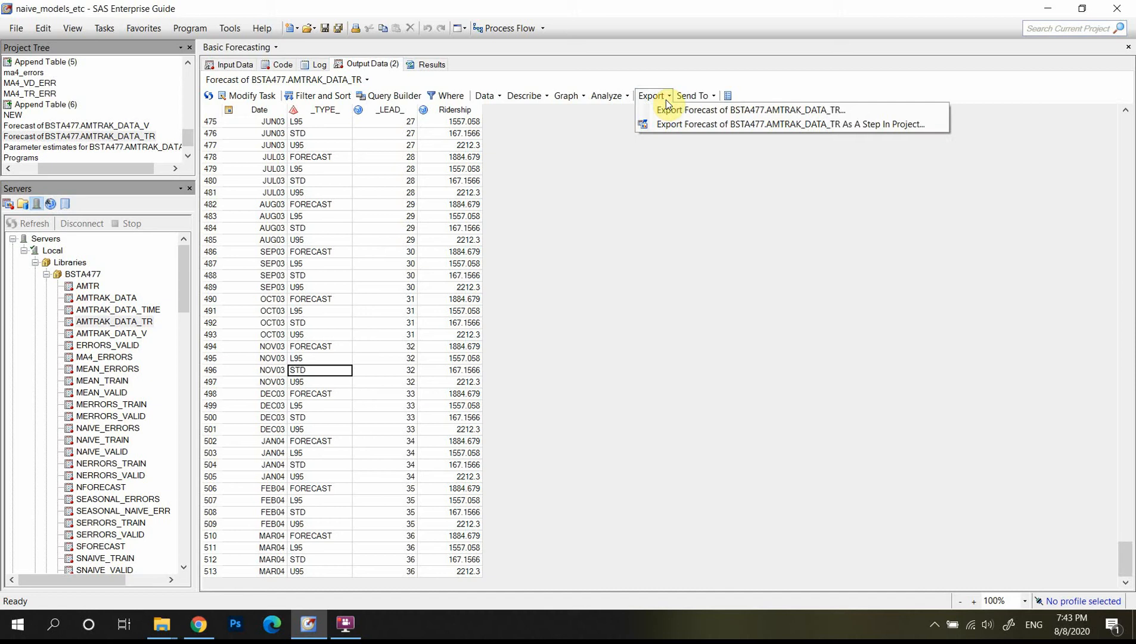
left_click(659, 90)
left_click(656, 100)
left_click(656, 100)
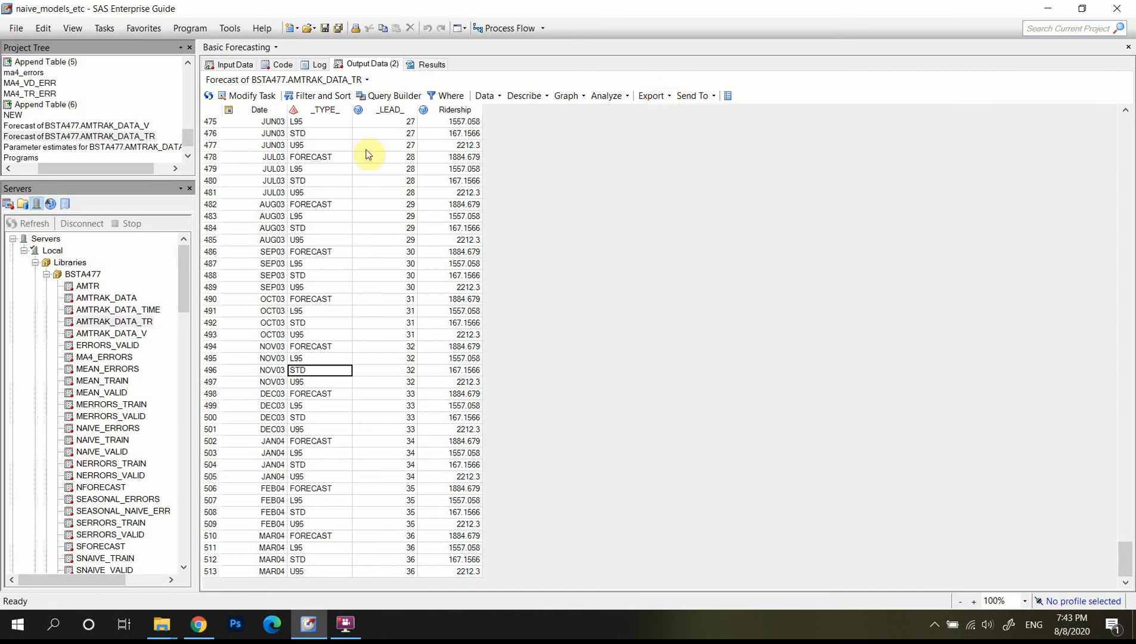
left_click(651, 97)
left_click(683, 111)
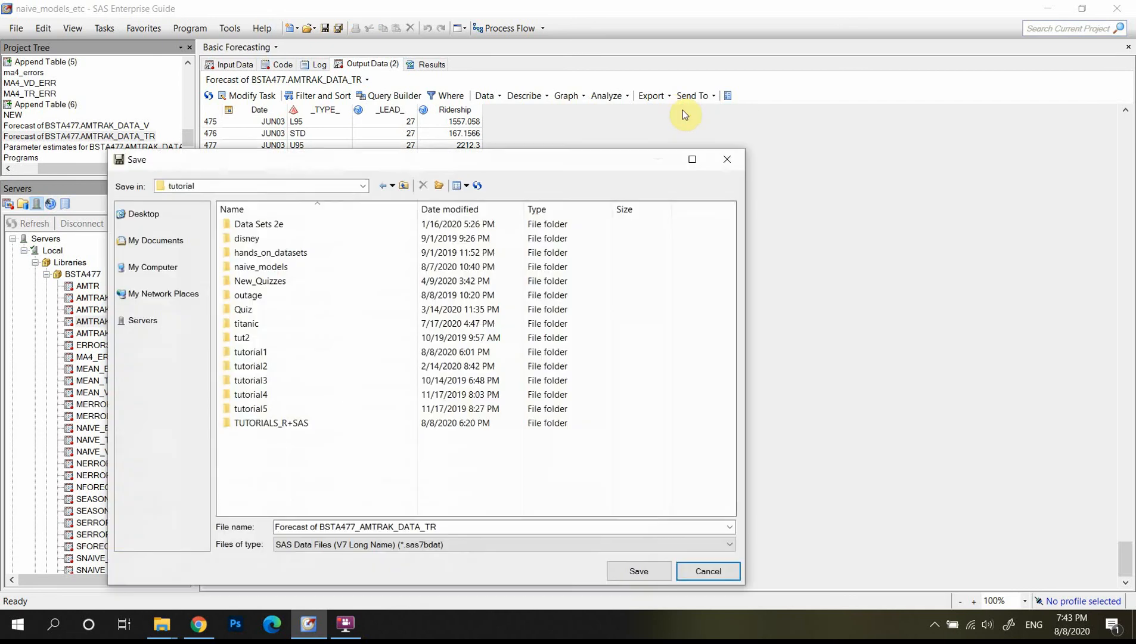
left_click(534, 539)
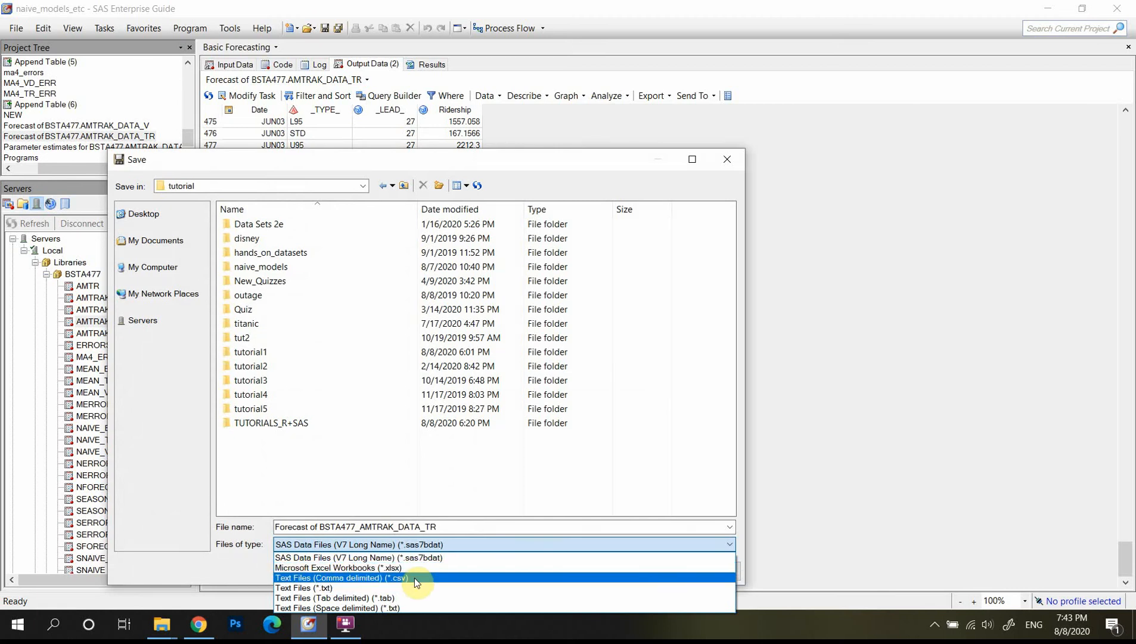
left_click(233, 540)
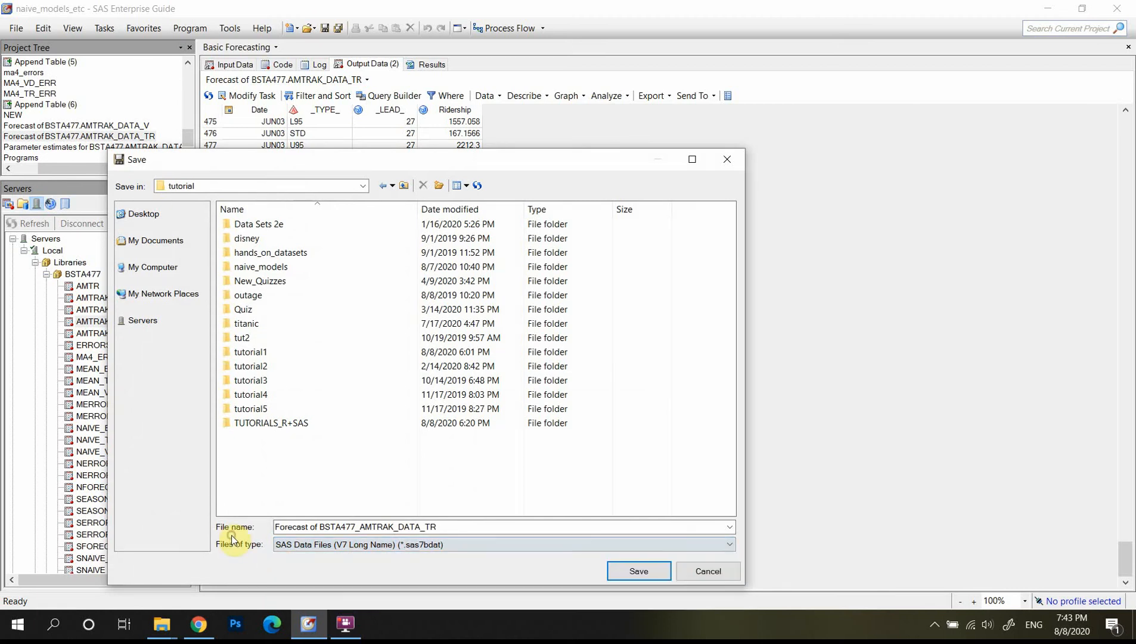
left_click(685, 574)
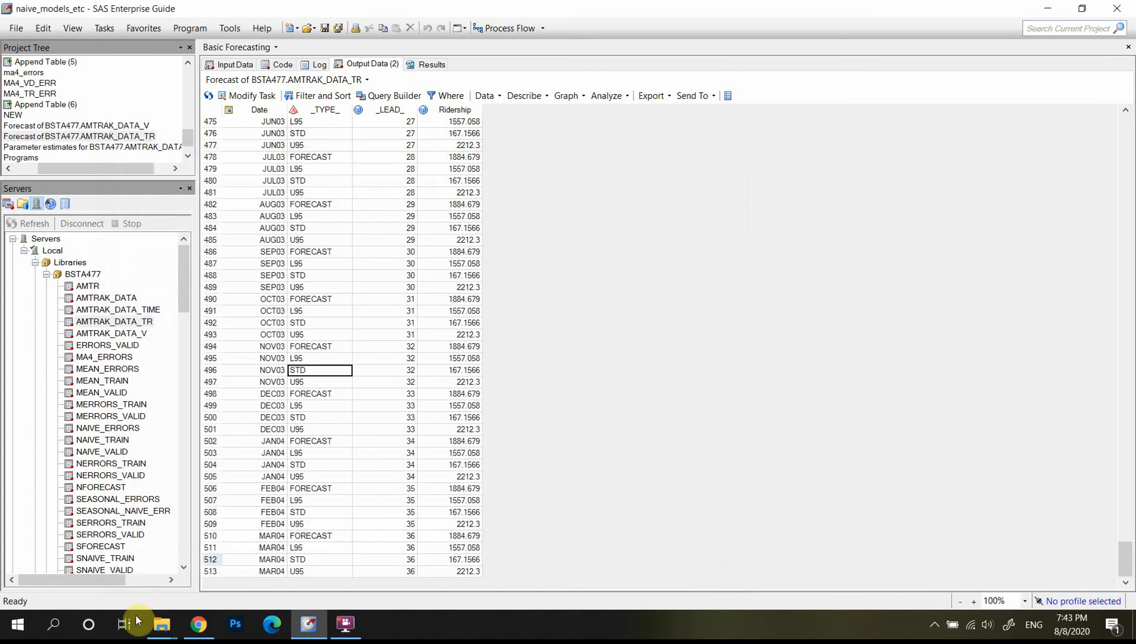
Switch to File Explorer and open the Amtrak data spreadsheet from the DMBA-R-datasets folder.
mouse_move(161, 623)
left_click(105, 564)
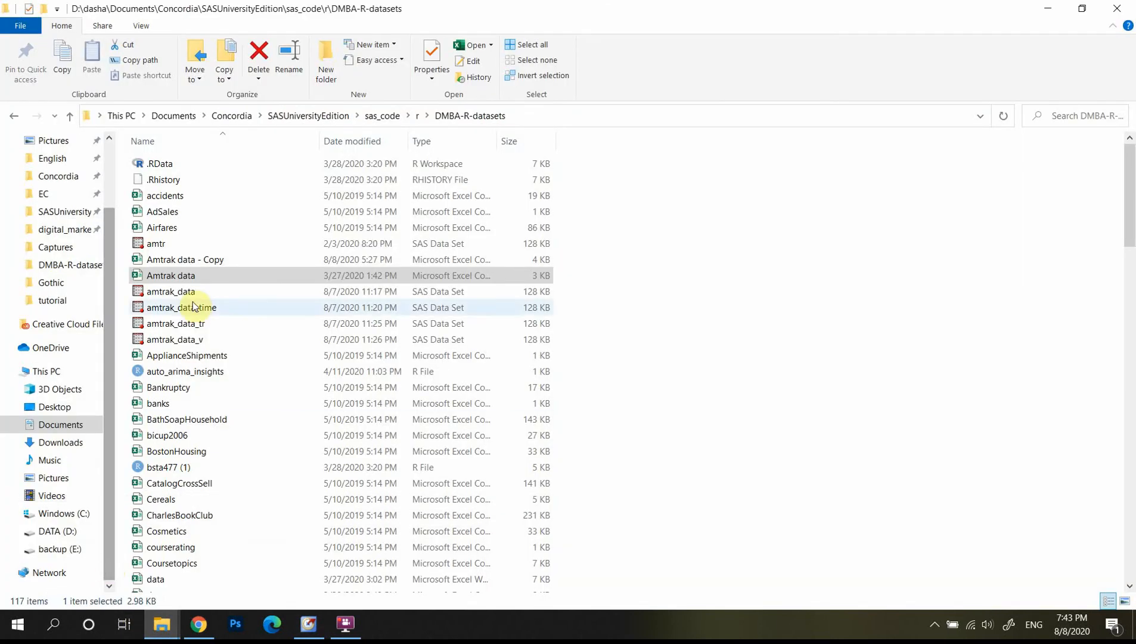
left_click(195, 276)
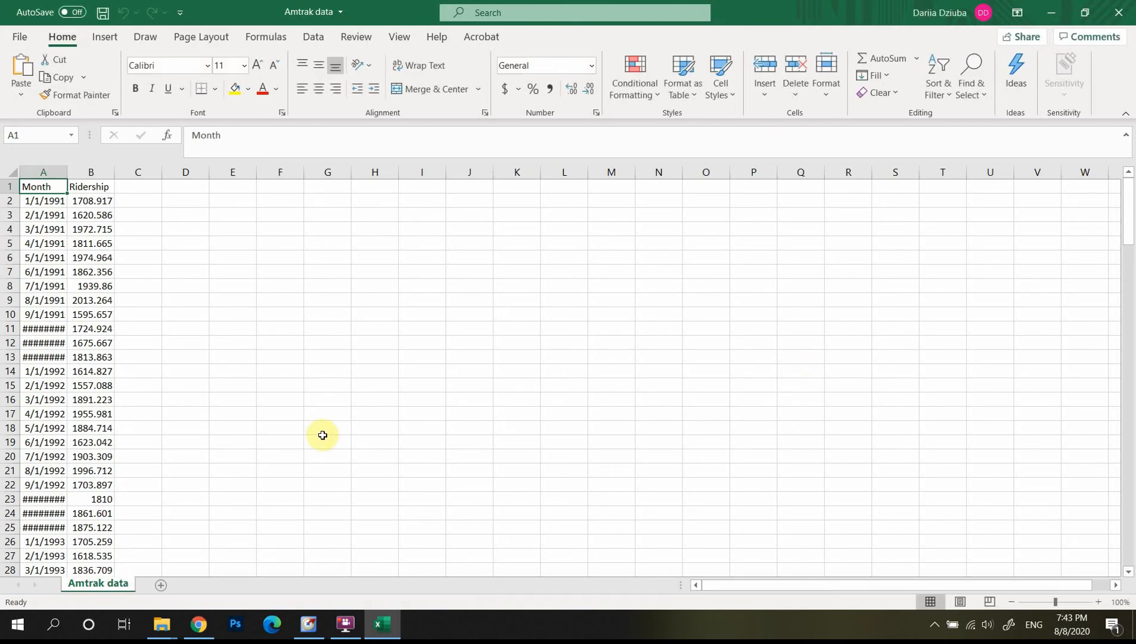
Review the monthly Ridership values in the Amtrak data spreadsheet through to 3/1/2004 and close the workbook.
left_click(164, 506)
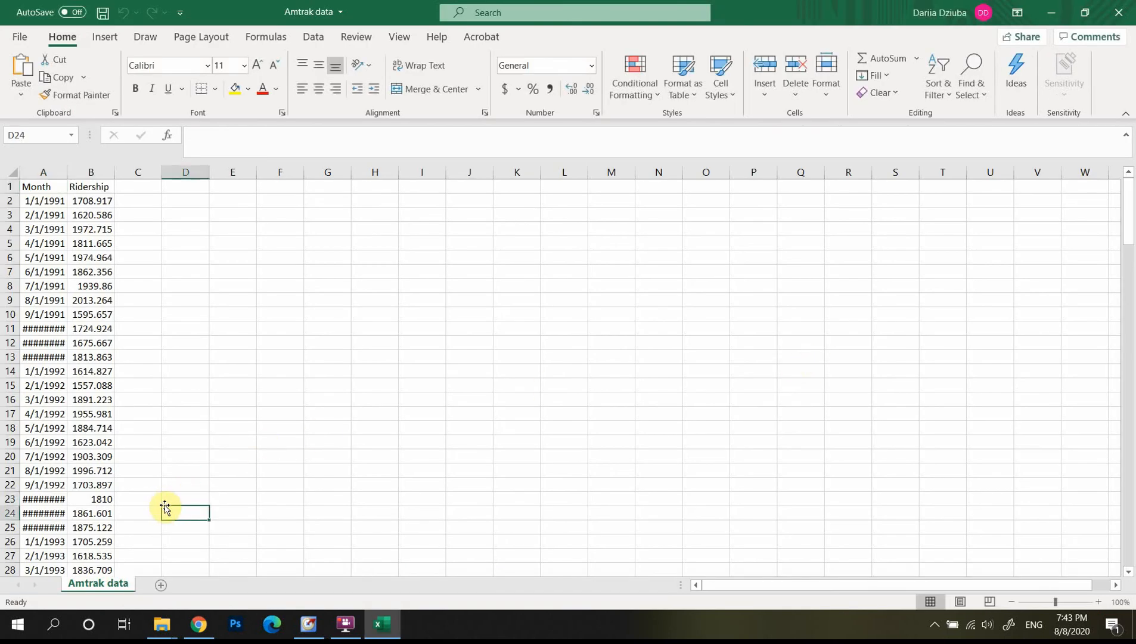
key("Down")
key("Down")
key("Down")
key("Down")
key("Down")
key("Down")
key("Down")
key("Down")
key("Down")
key("Down")
key("Down")
key("Down")
key("Down")
key("Down")
key("Down")
key("Down")
key("Down")
key("Down")
key("Down")
key("Down")
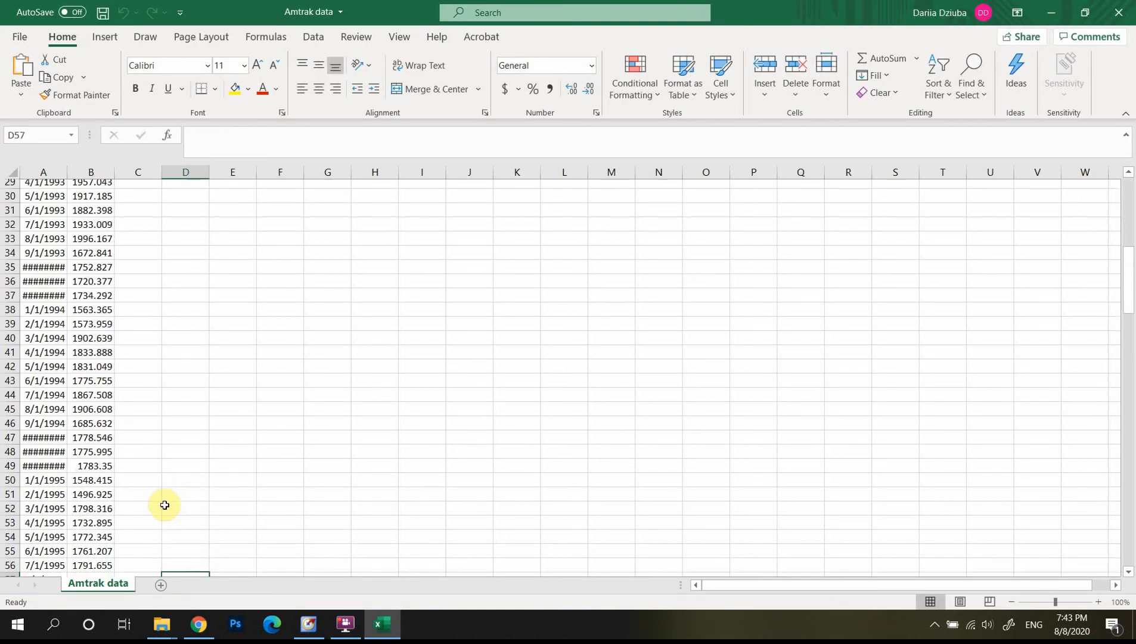
key("Down")
key("Down")
key("Down")
key("Down")
key("Down")
key("Down")
key("Down")
key("Down")
key("Down")
key("Down")
key("Down")
key("Down")
key("Down")
key("Down")
key("Down")
key("Down")
key("Down")
key("Down")
key("Down")
key("Down")
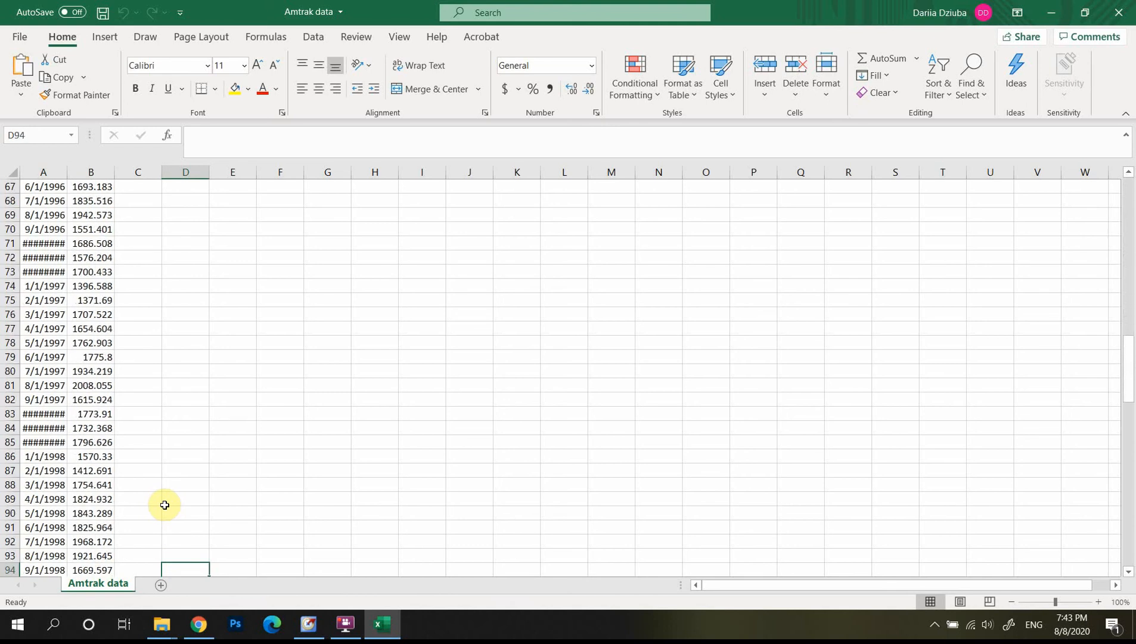
key("Down")
key("Down")
key("Down")
key("Down")
key("Down")
key("Down")
key("Down")
key("Down")
key("Down")
key("Down")
key("Down")
key("Down")
key("Down")
key("Down")
key("Down")
key("Down")
key("Down")
key("Down")
key("Down")
key("Down")
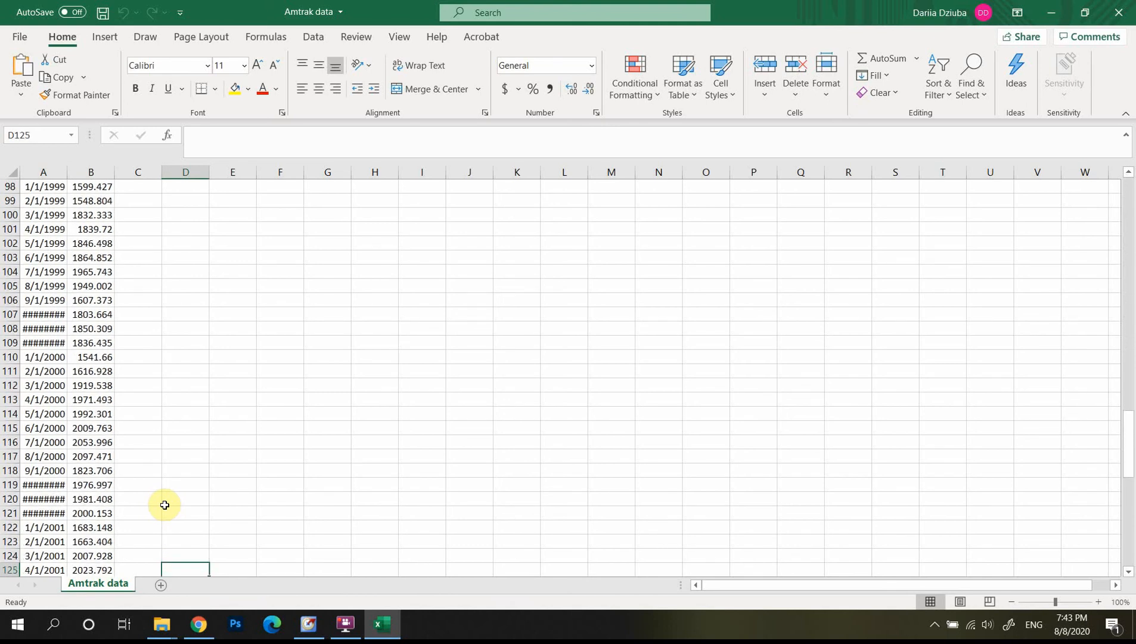
key("Down")
key("Down")
key("Down")
key("Down")
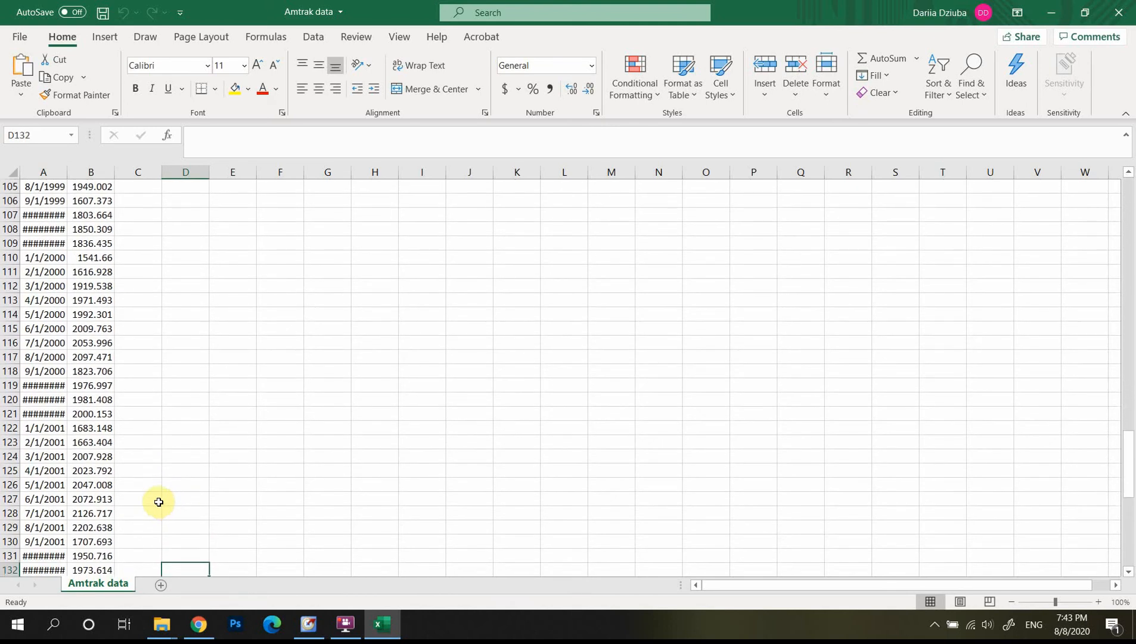
left_click_drag(137, 470, 137, 549)
left_click(344, 382)
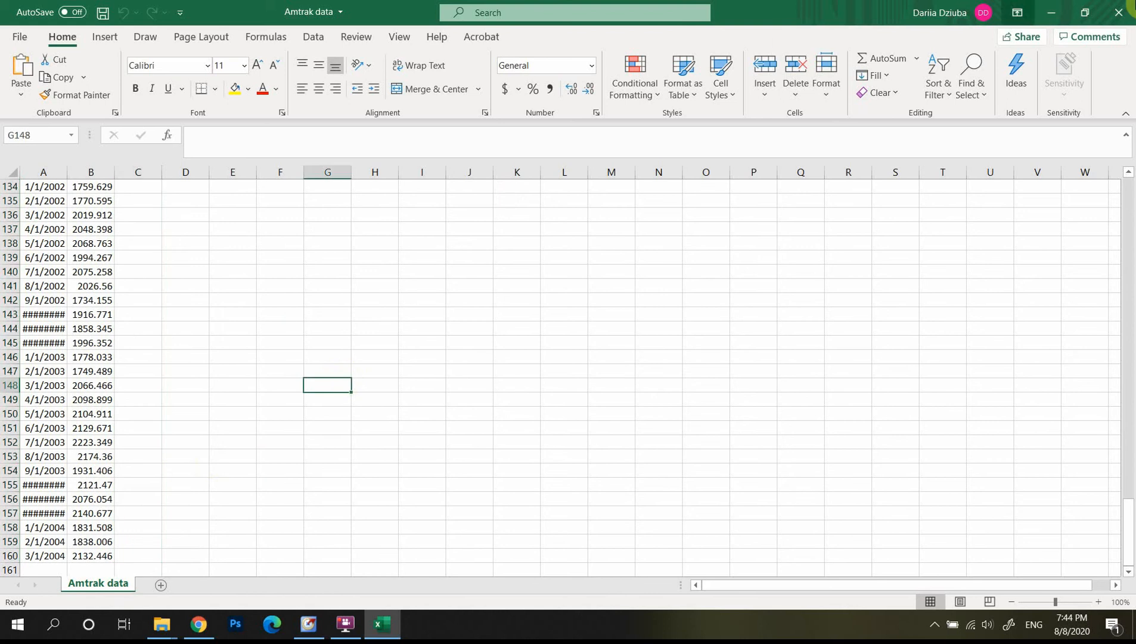
left_click(1120, 11)
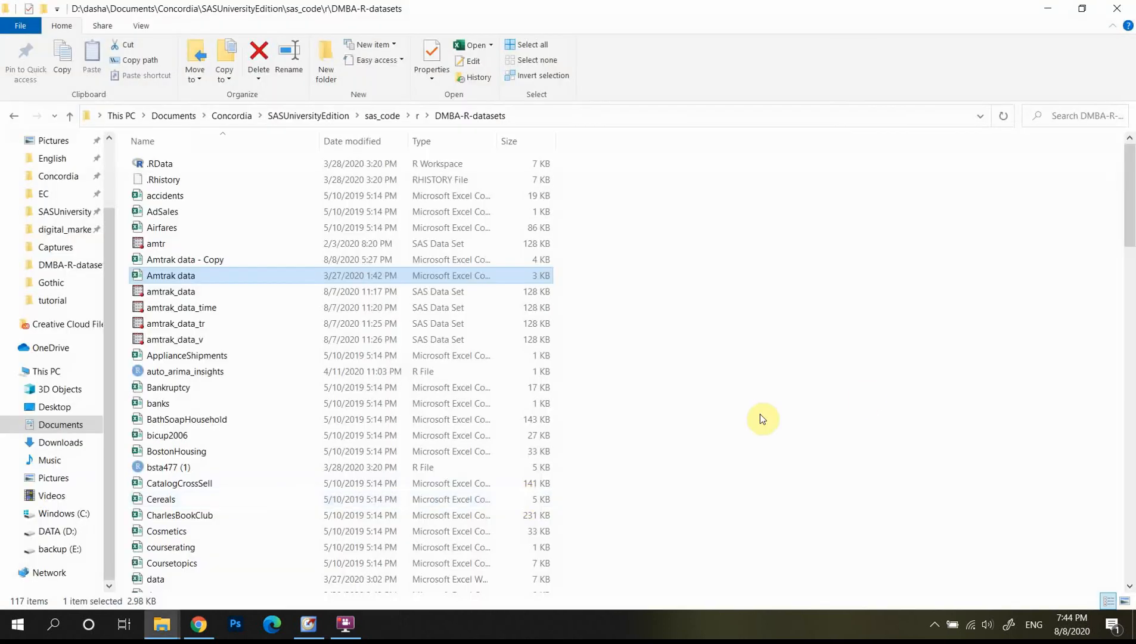
left_click(864, 398)
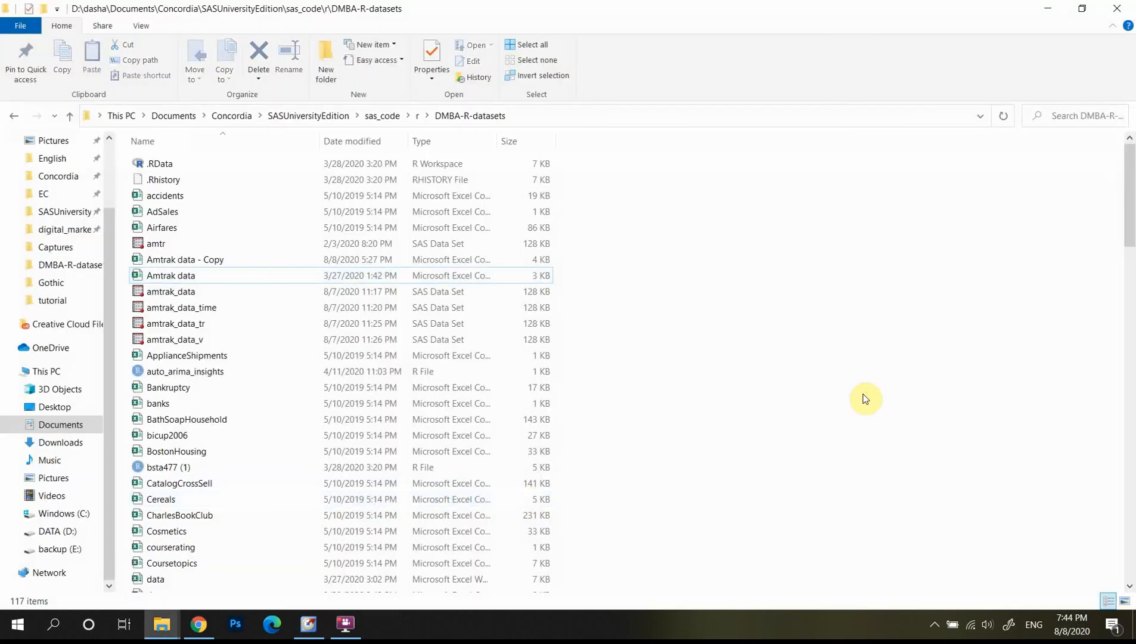
Return to SAS Enterprise Guide, check the output data set name for saved forecasts in the existing Basic Forecasting task, and cancel.
left_click(310, 623)
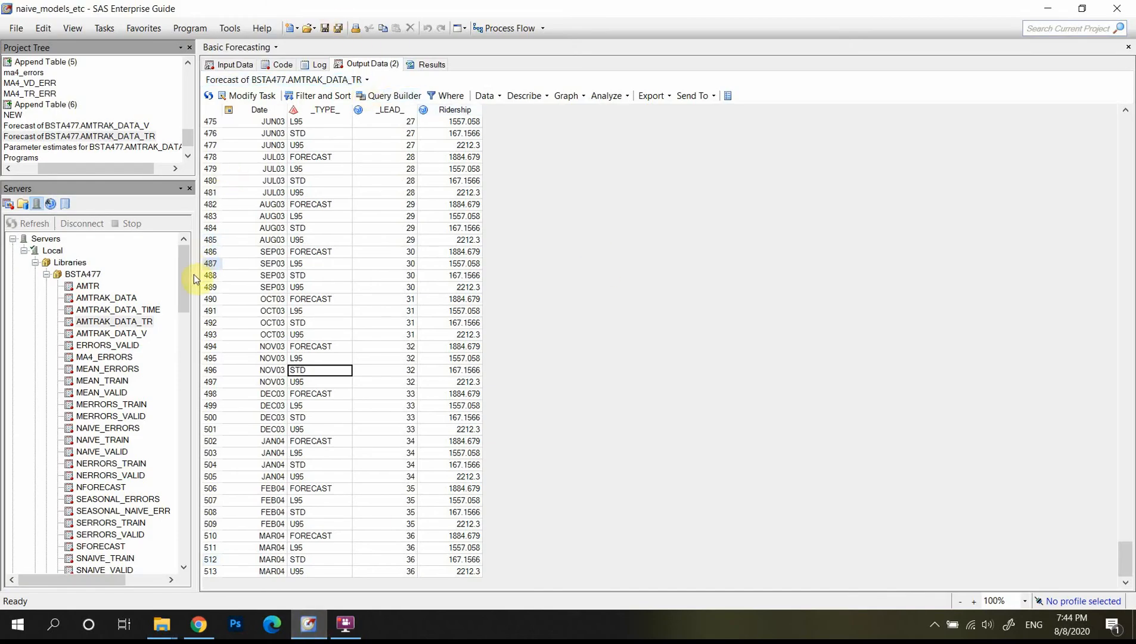
left_click_drag(183, 277, 209, 539)
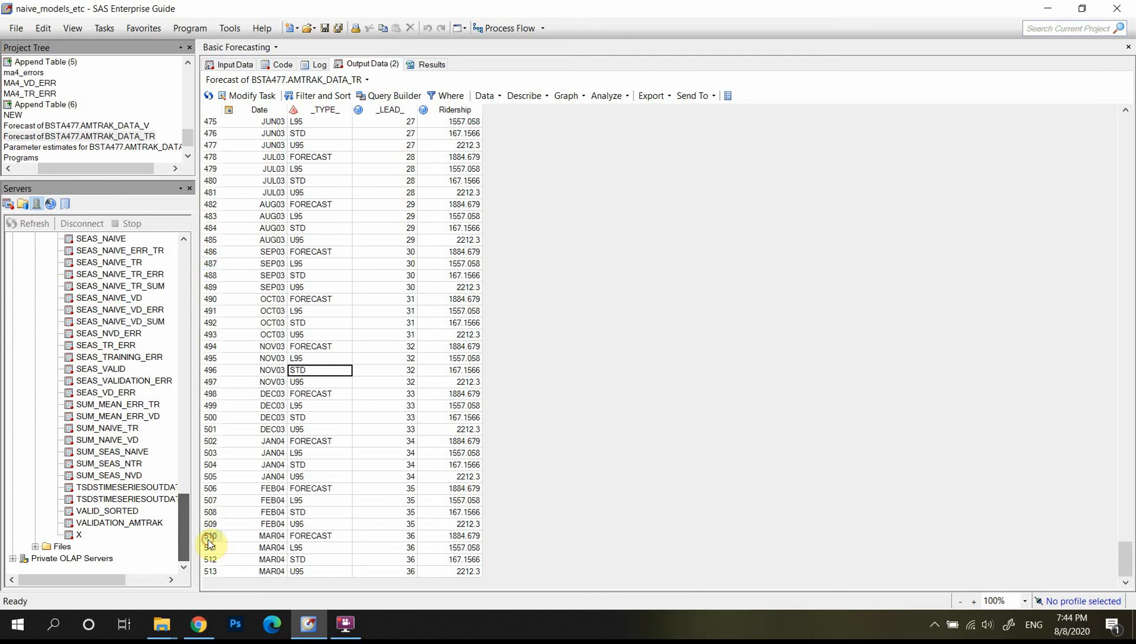
left_click(250, 97)
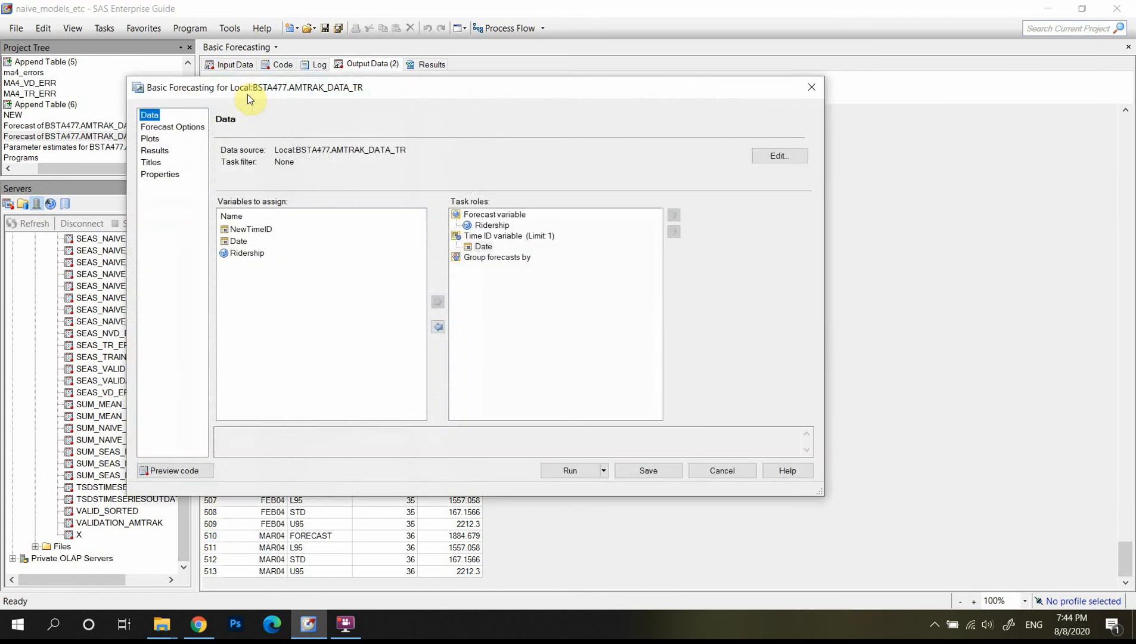
left_click(156, 150)
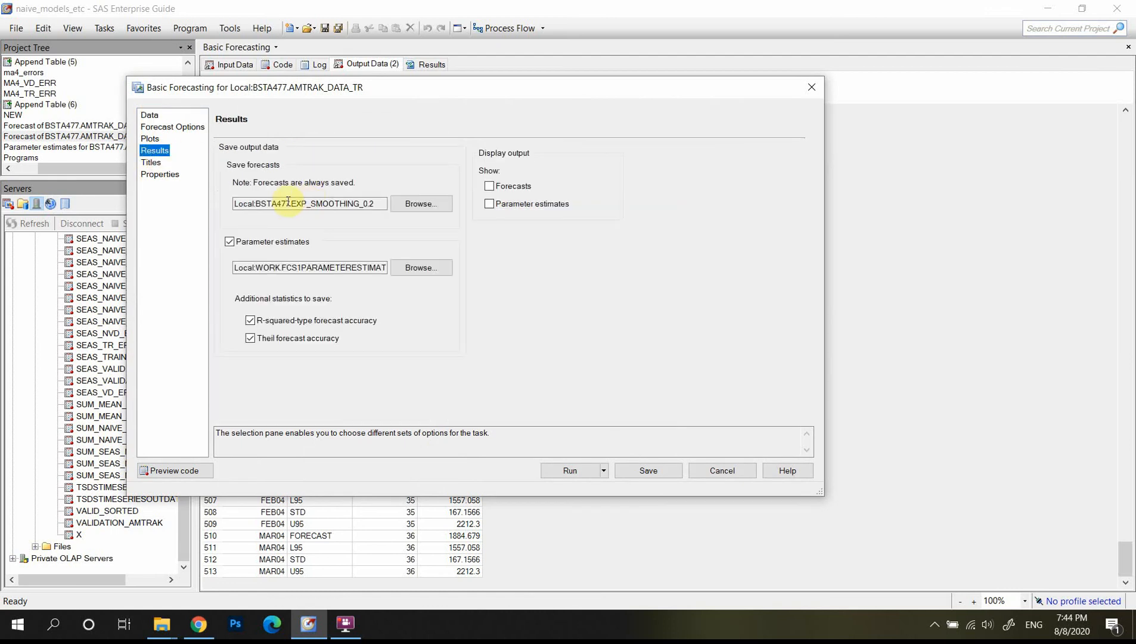
left_click(256, 203)
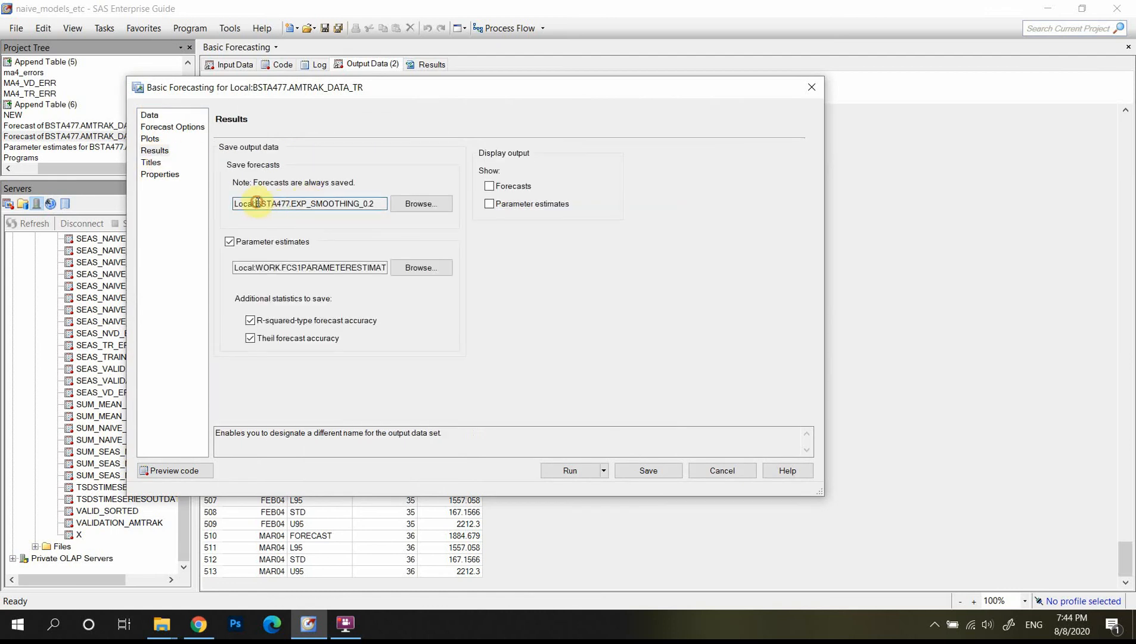
left_click_drag(257, 203, 390, 197)
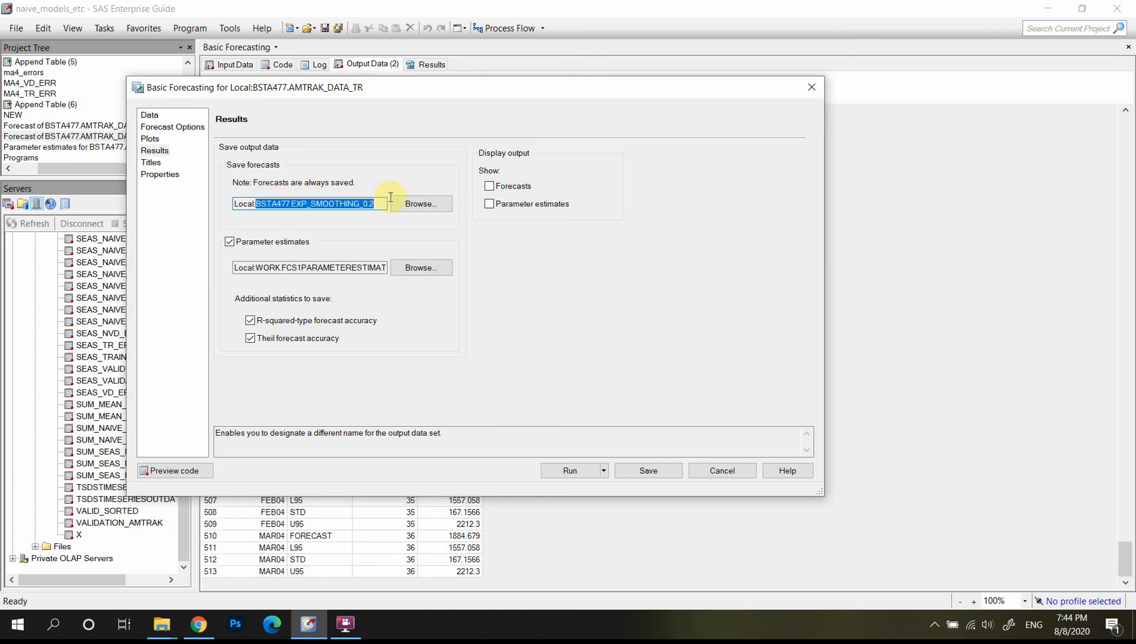
left_click(735, 473)
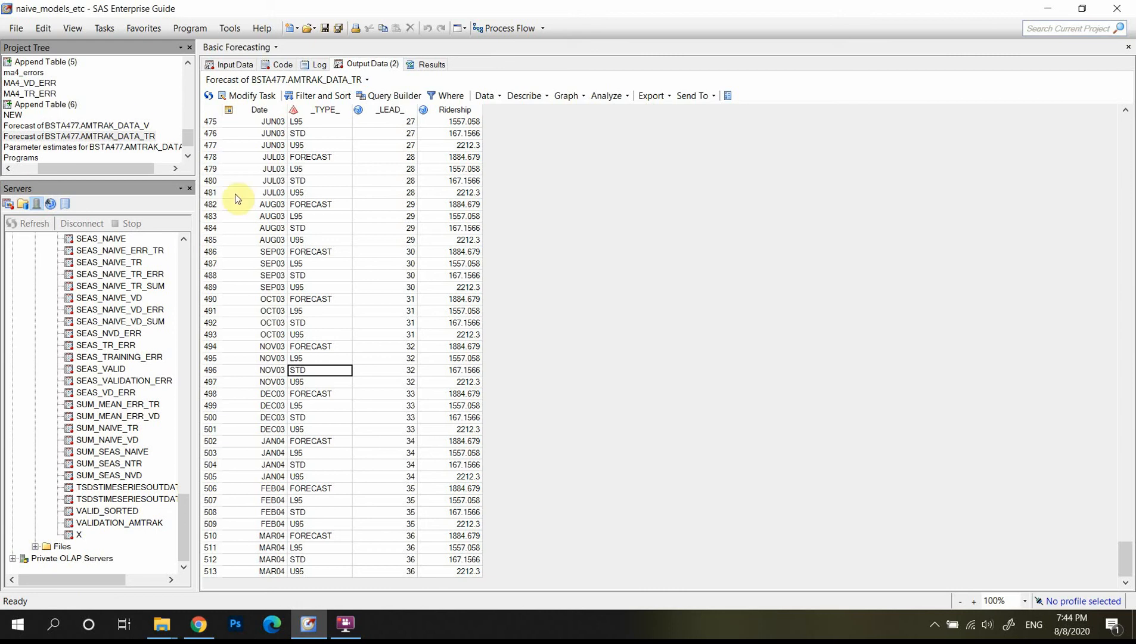
Open AMTRAK_DATA_TR from the BSTA477 library and start a new Basic Forecasting task with Ridership as the forecast variable.
left_click_drag(180, 539, 196, 273)
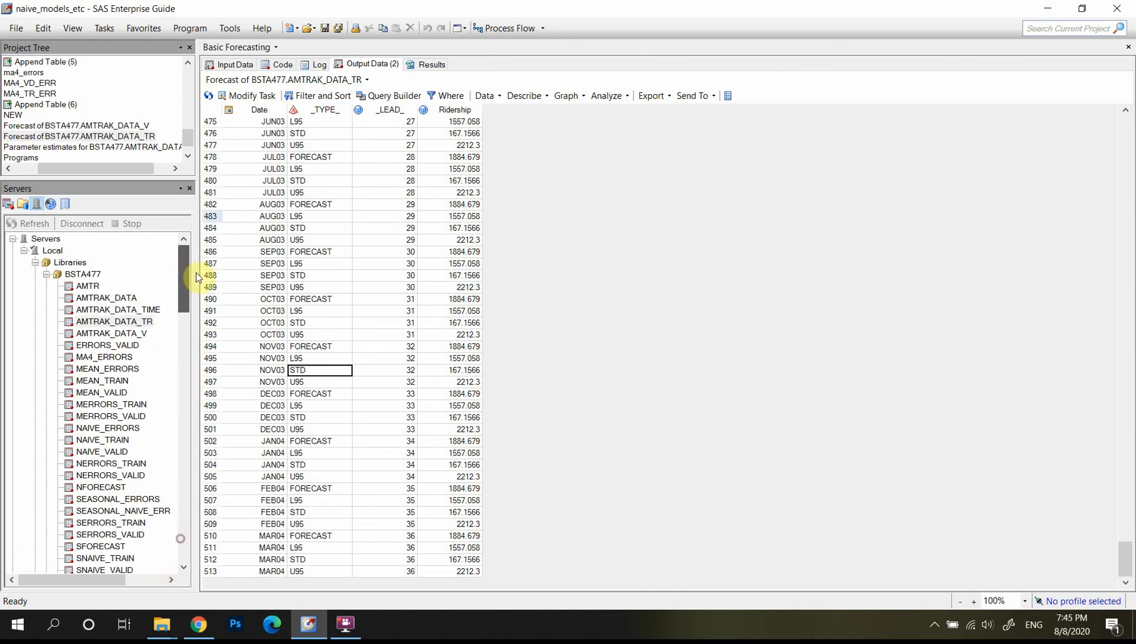
double_click(114, 322)
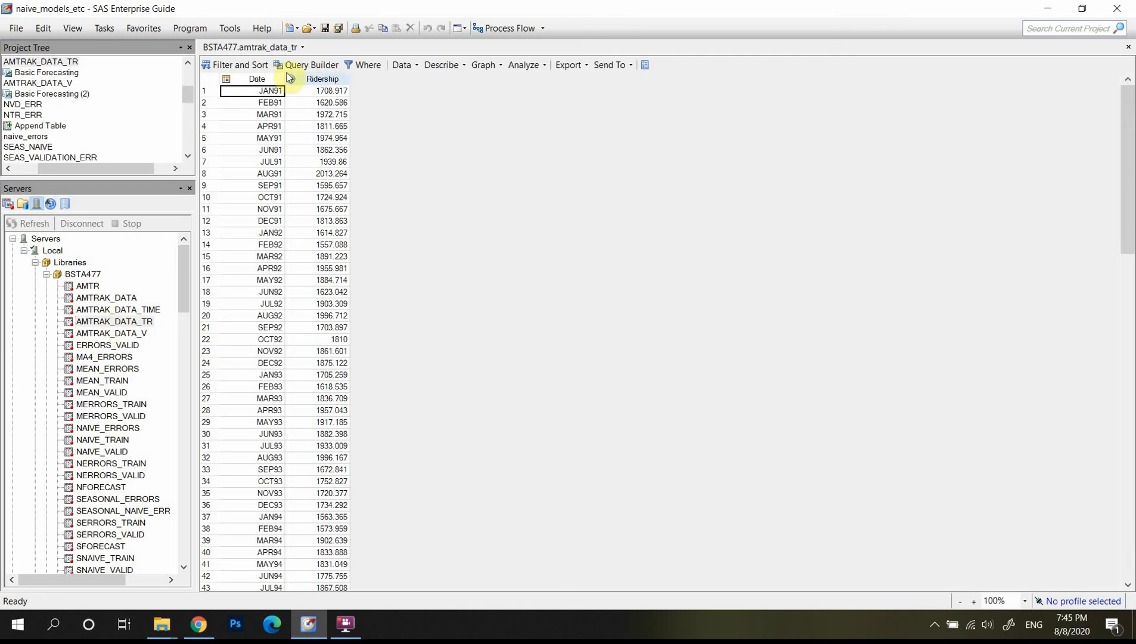
left_click(540, 65)
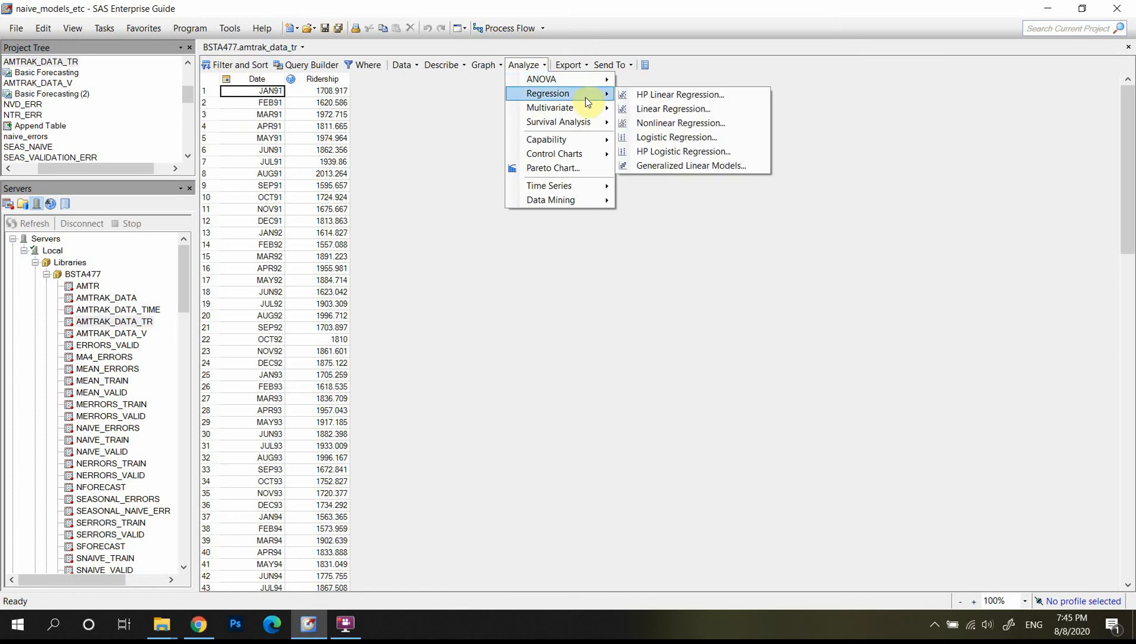
mouse_move(602, 185)
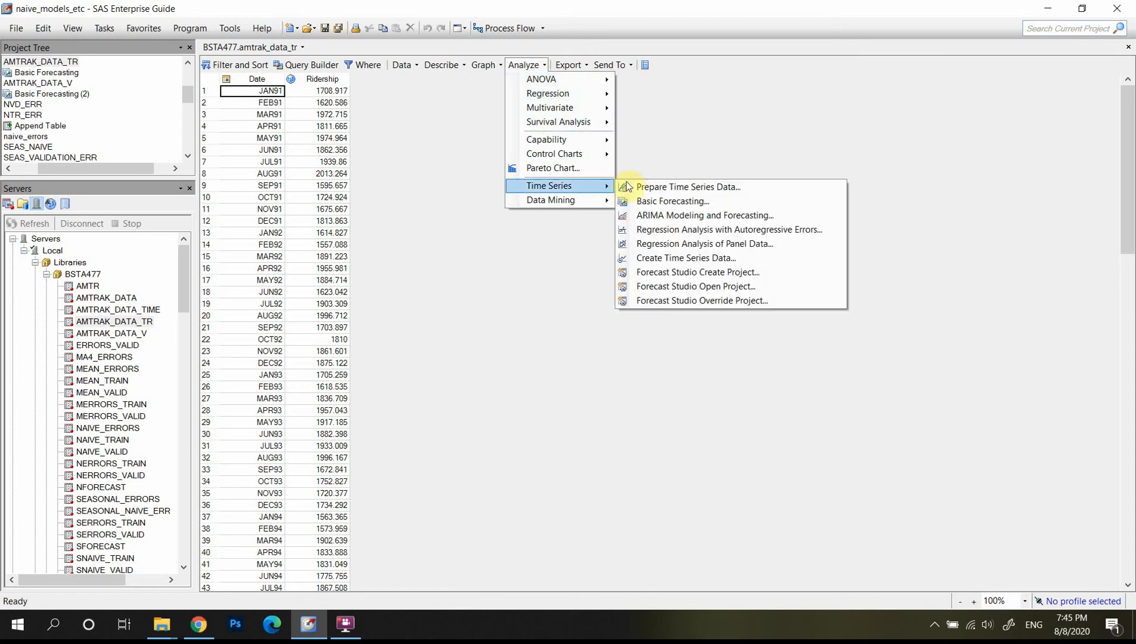
left_click(672, 198)
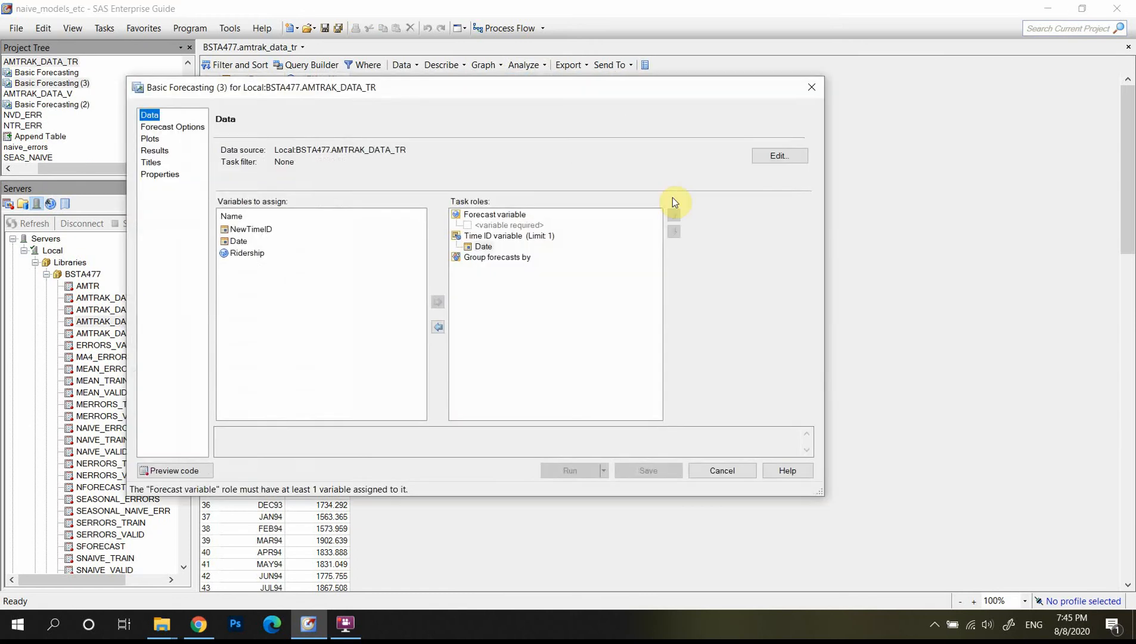
left_click(232, 254)
left_click_drag(232, 258, 483, 225)
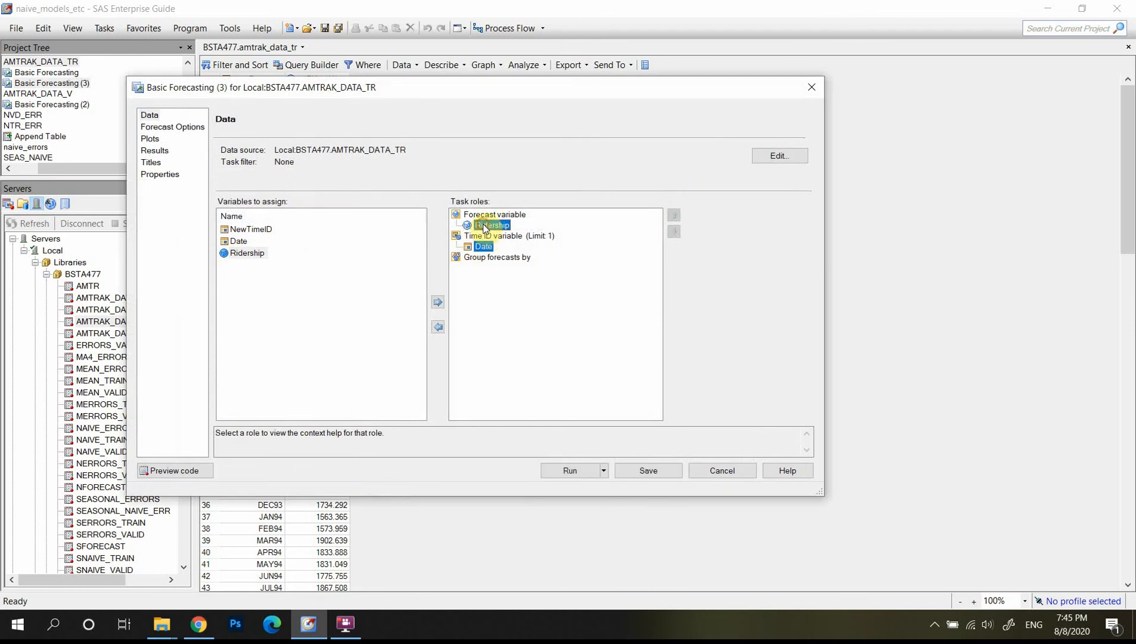
Set the forecasting method of the new task to Exponential smoothing.
left_click(172, 126)
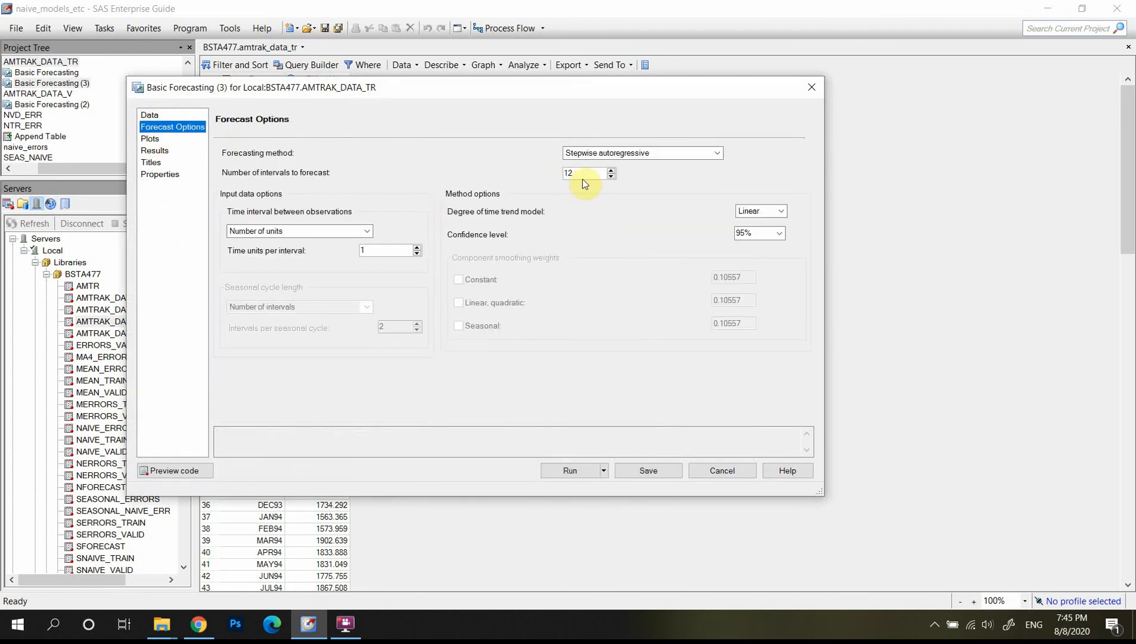
left_click(583, 178)
left_click(716, 153)
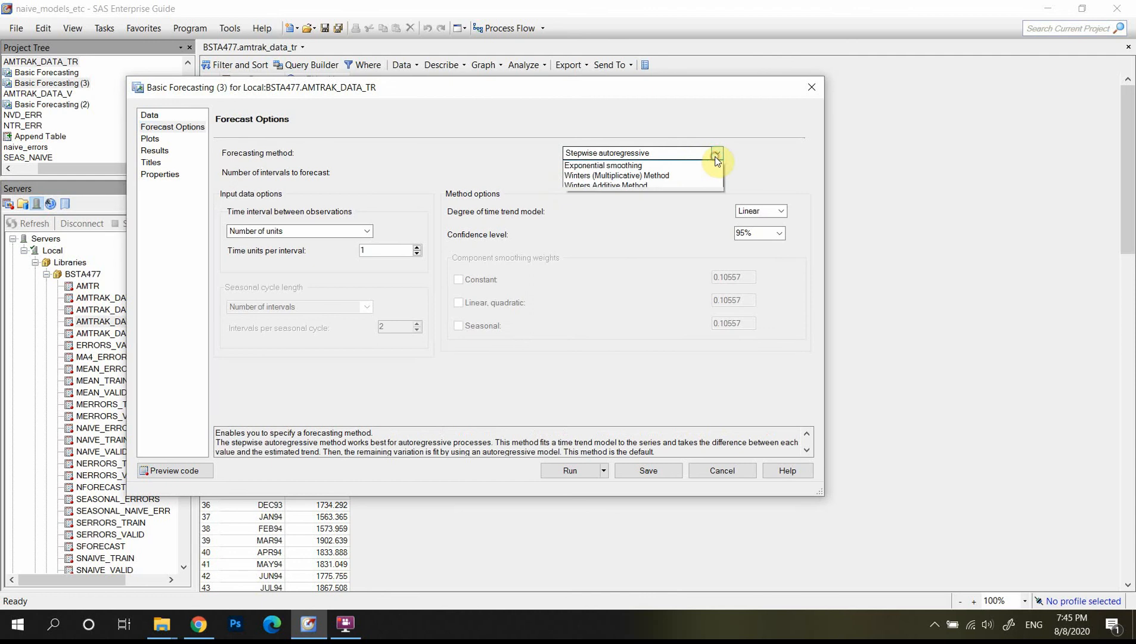
left_click(648, 173)
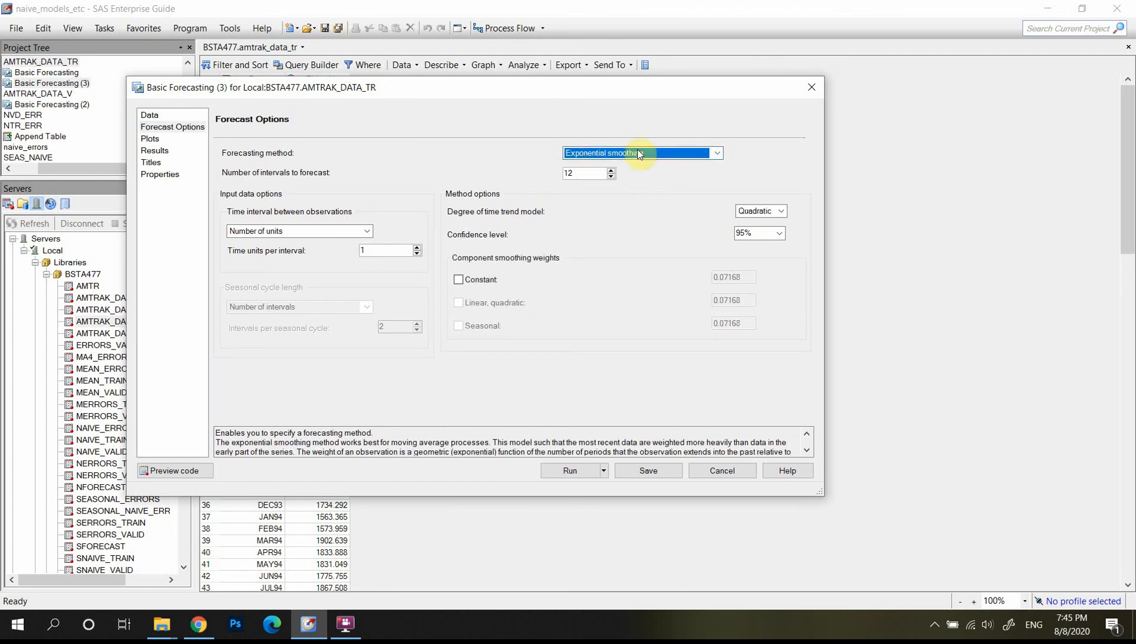
Set the number of intervals to forecast to 36 and the degree of the time trend model to Constant.
double_click(588, 171)
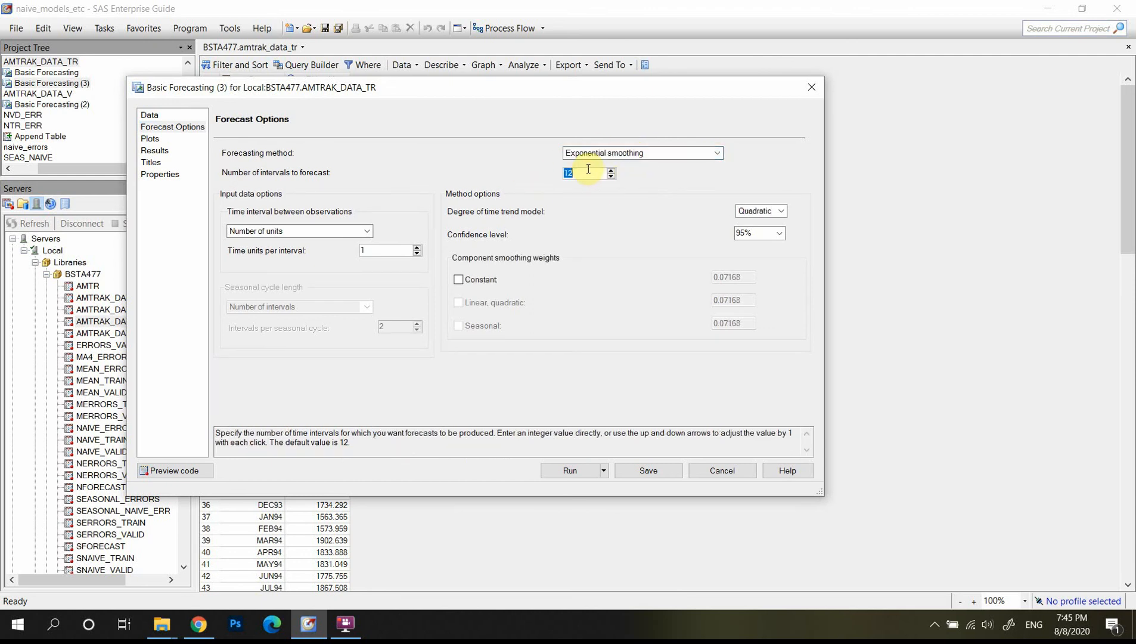
type("36")
left_click(781, 212)
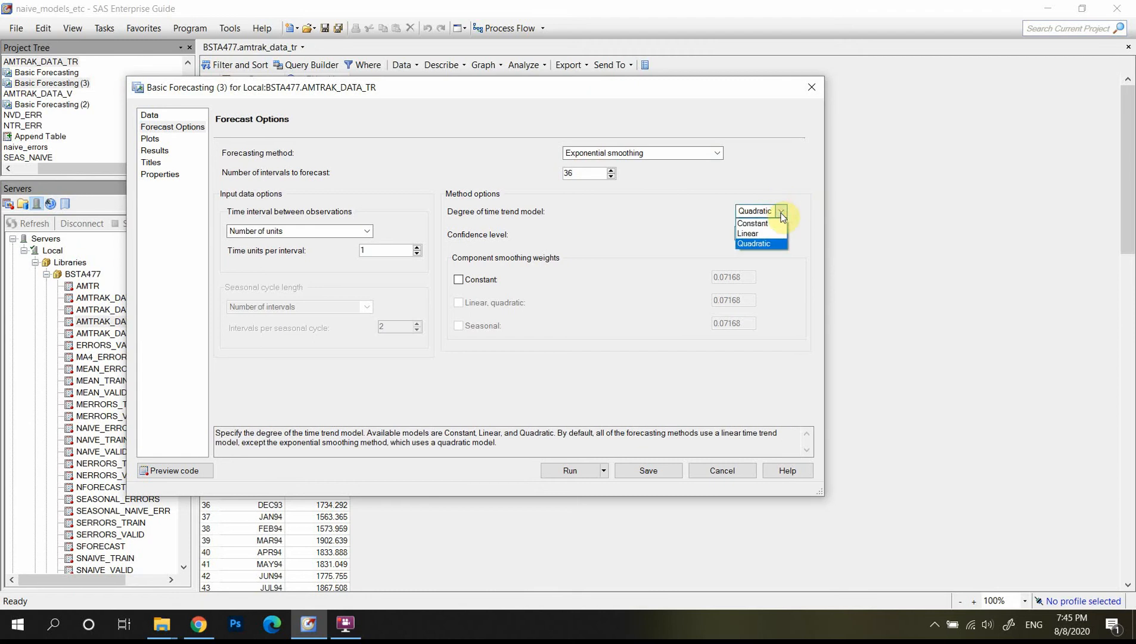
left_click(767, 224)
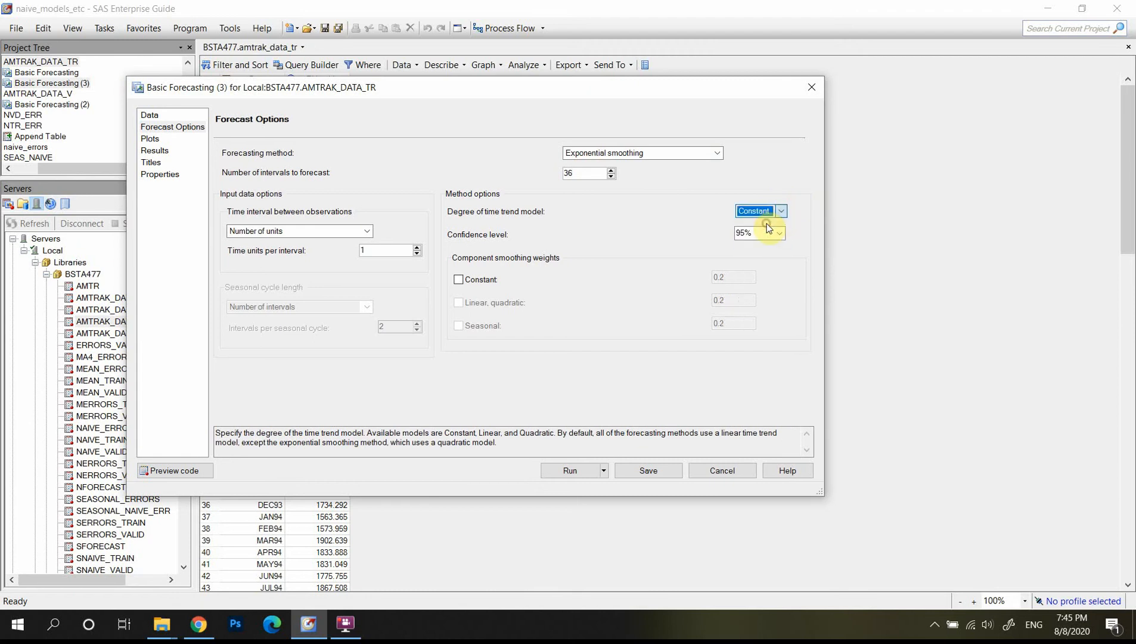
Enable the constant component smoothing weight at 0.5 and set the time interval between observations to Monthly.
left_click(459, 279)
left_click(738, 278)
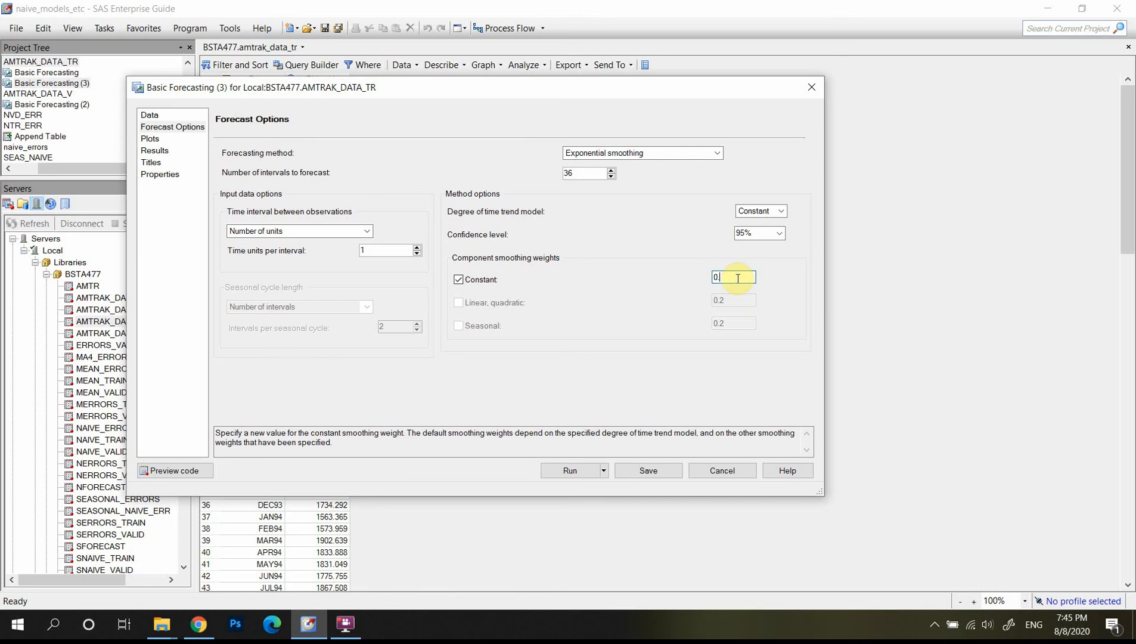
type("5")
left_click(355, 232)
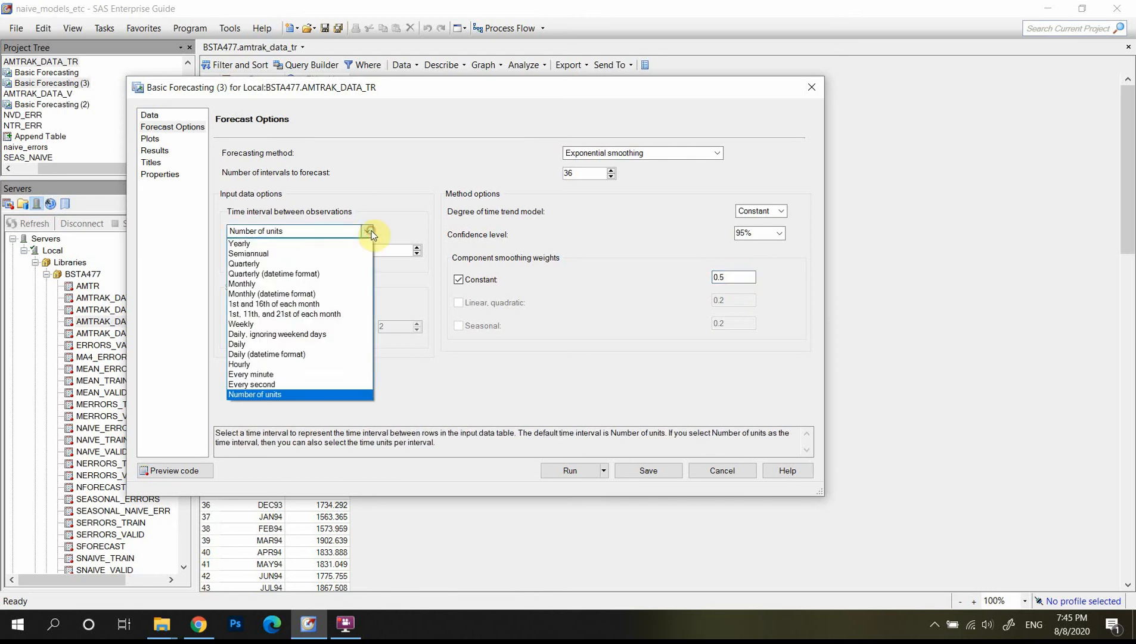
left_click(308, 284)
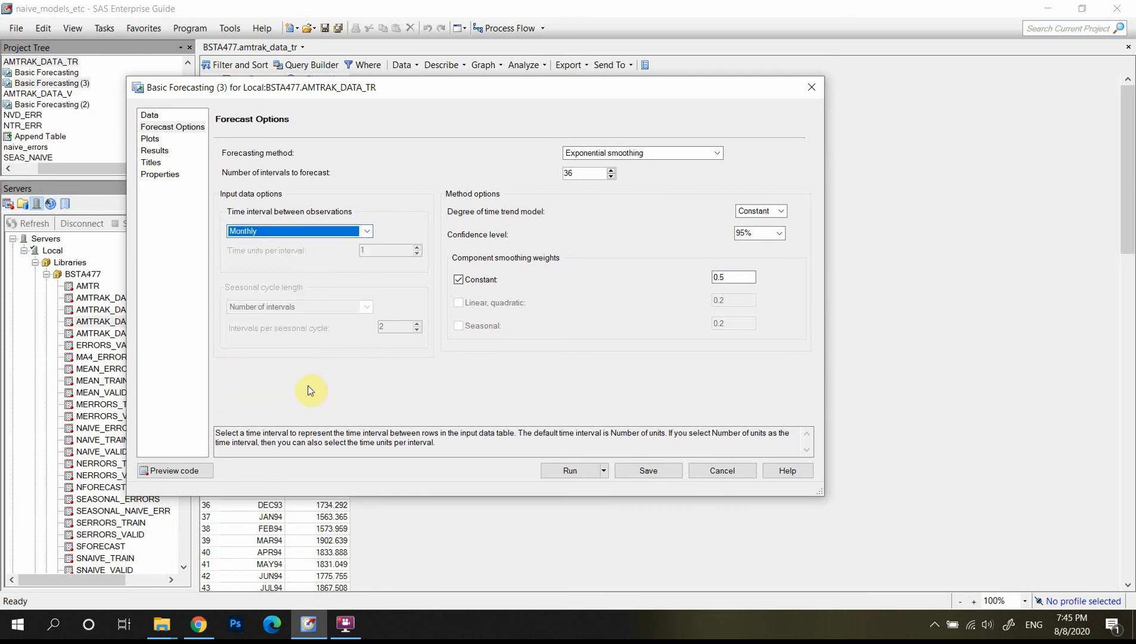
Include the actual values plot and the residuals plot in the forecasting task's output.
left_click(151, 145)
left_click(282, 169)
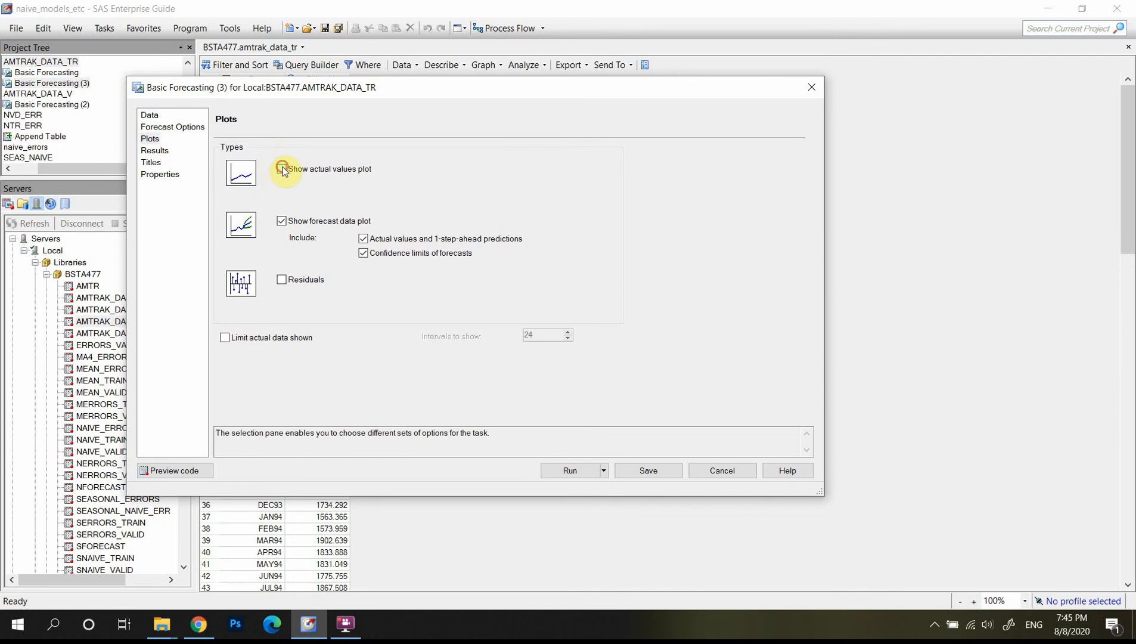
left_click(283, 280)
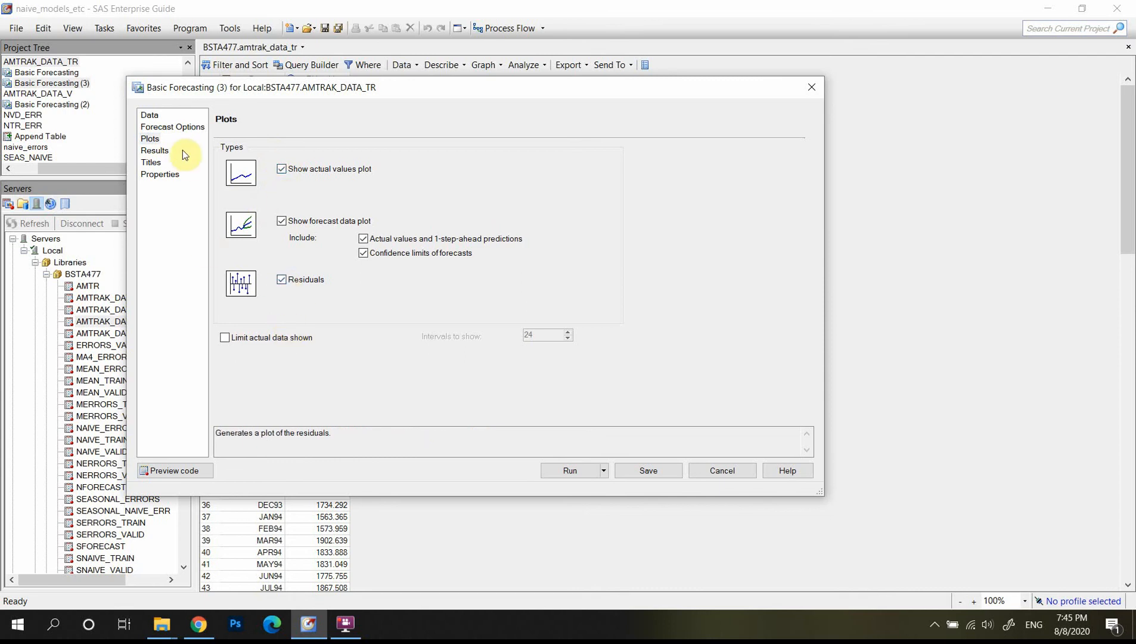
Save the parameter estimates with R-squared-type and Theil forecast accuracy statistics, and run the forecasting task.
left_click(162, 152)
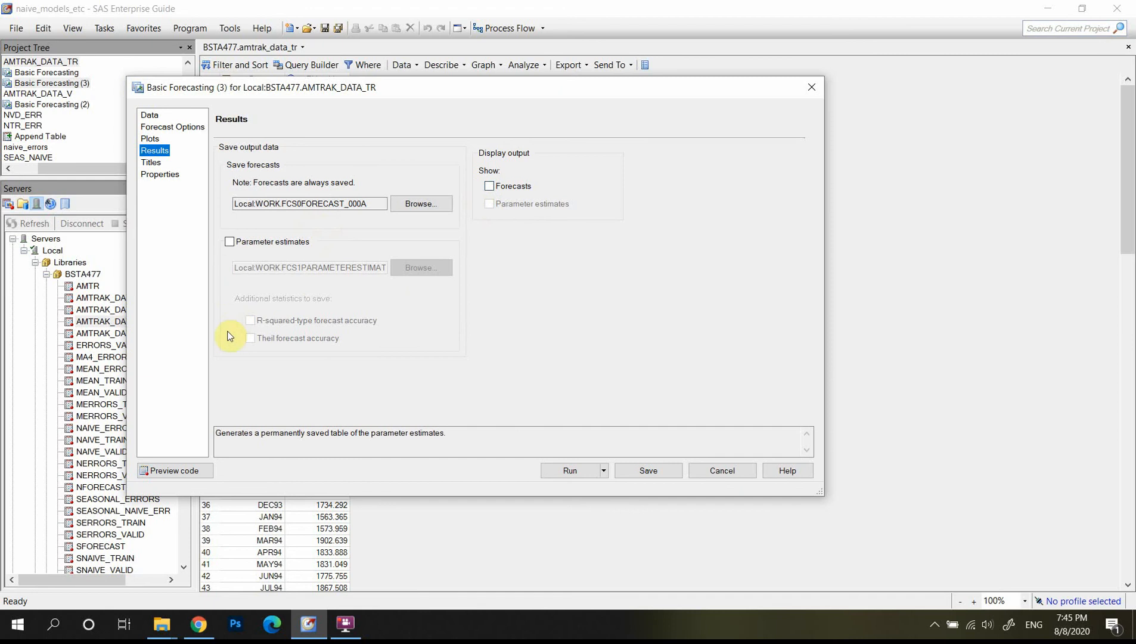
left_click(235, 241)
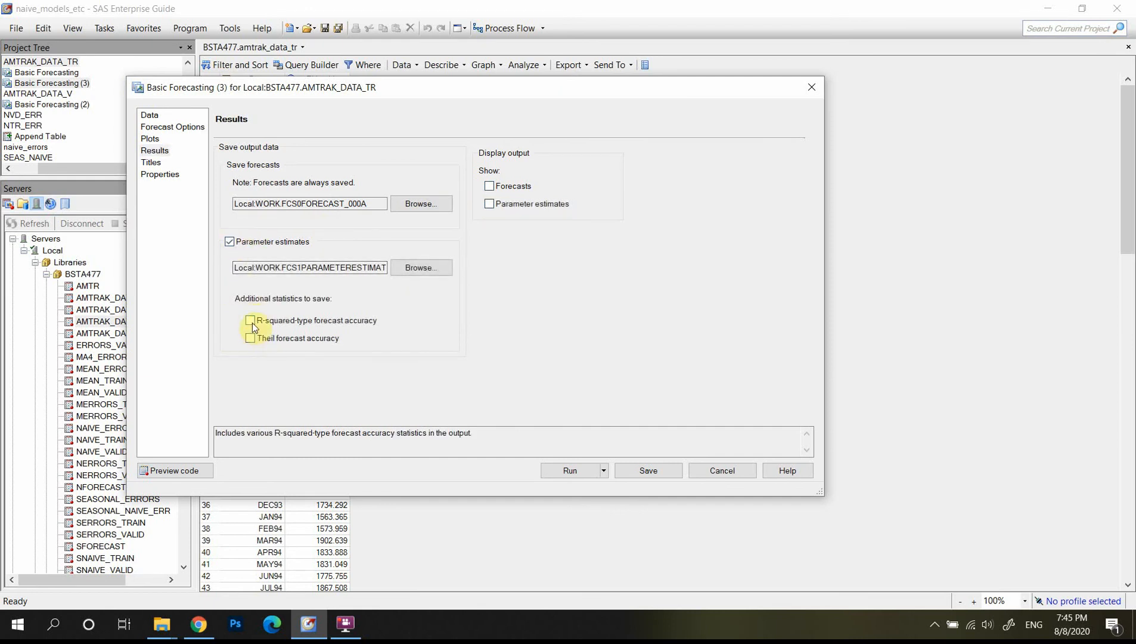
left_click(251, 322)
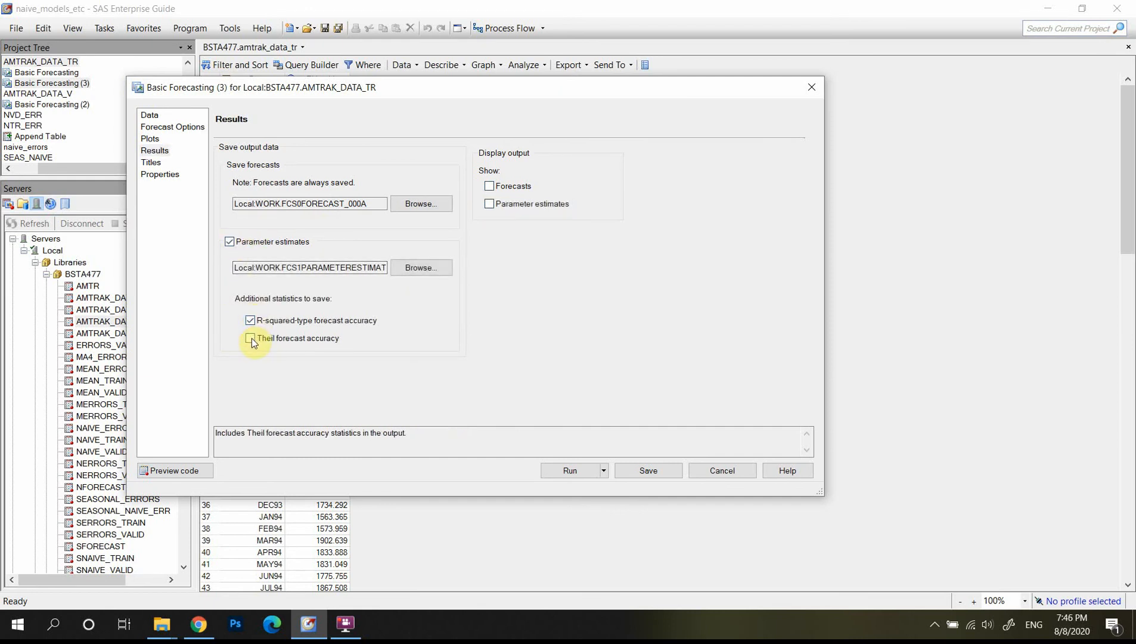
left_click(251, 339)
left_click(569, 472)
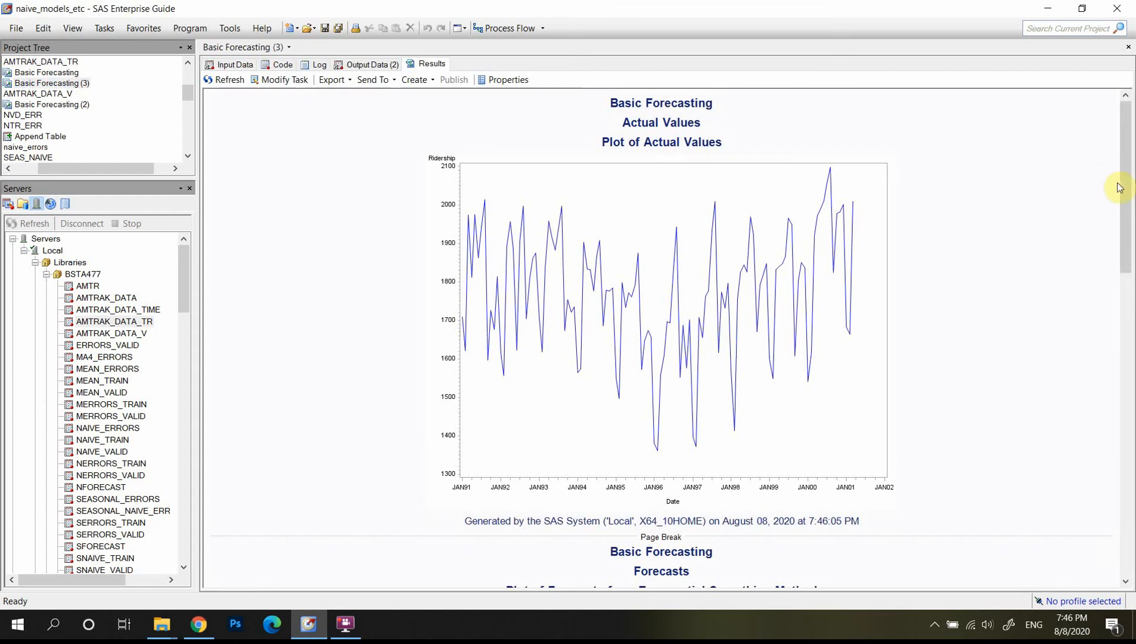
Review the actual values, exponential smoothing forecast and residuals plots in the results.
left_click_drag(1120, 187, 1127, 391)
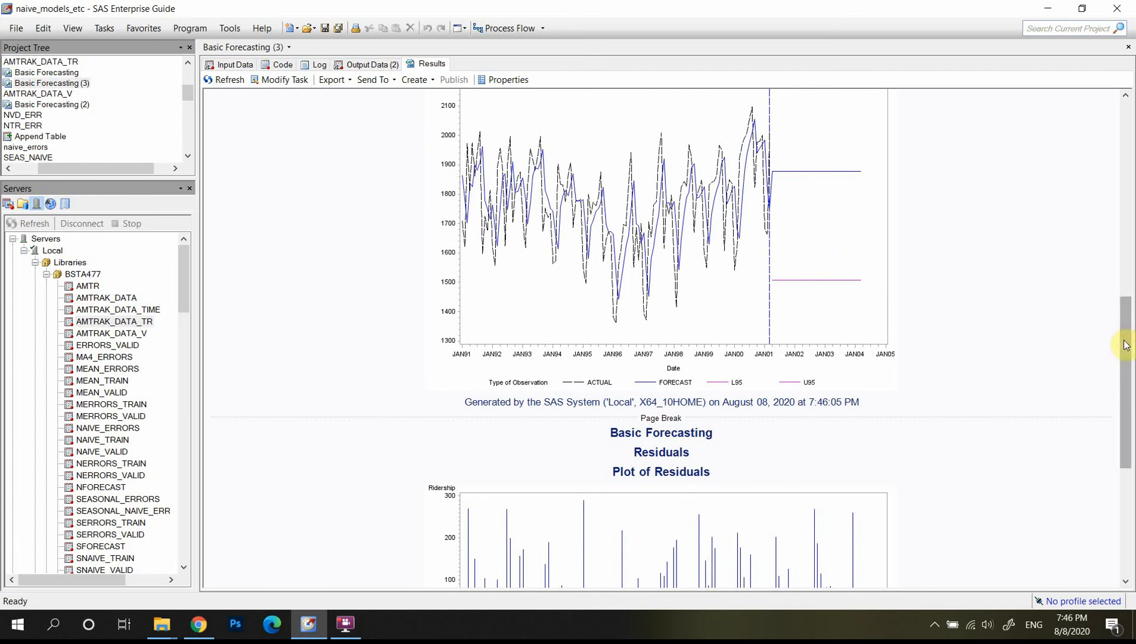
left_click_drag(1124, 340, 1130, 482)
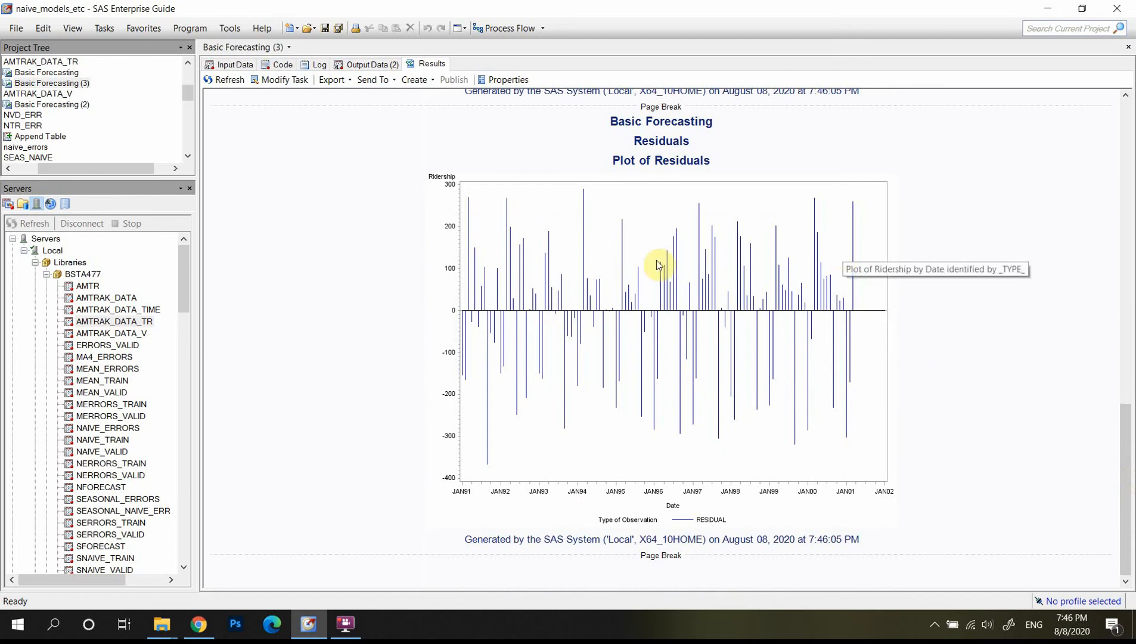
left_click_drag(1127, 494, 1124, 172)
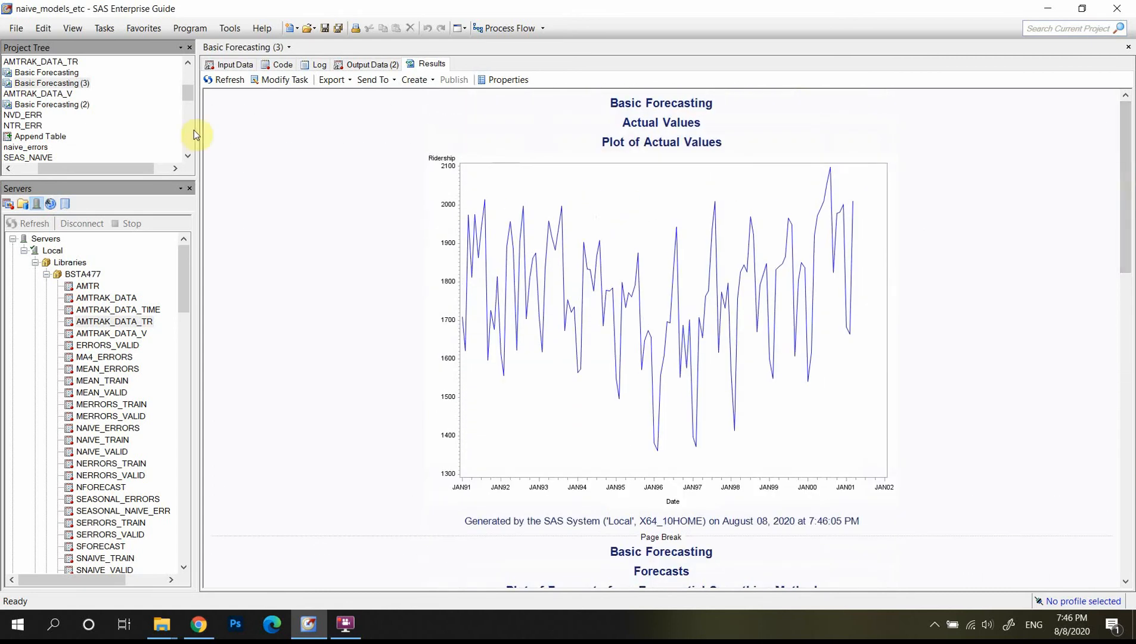
Rename the first Basic Forecasting task under AMTRAK_DATA_TR as EXP_SMOOTH_0.2.
left_click_drag(75, 167, 51, 167)
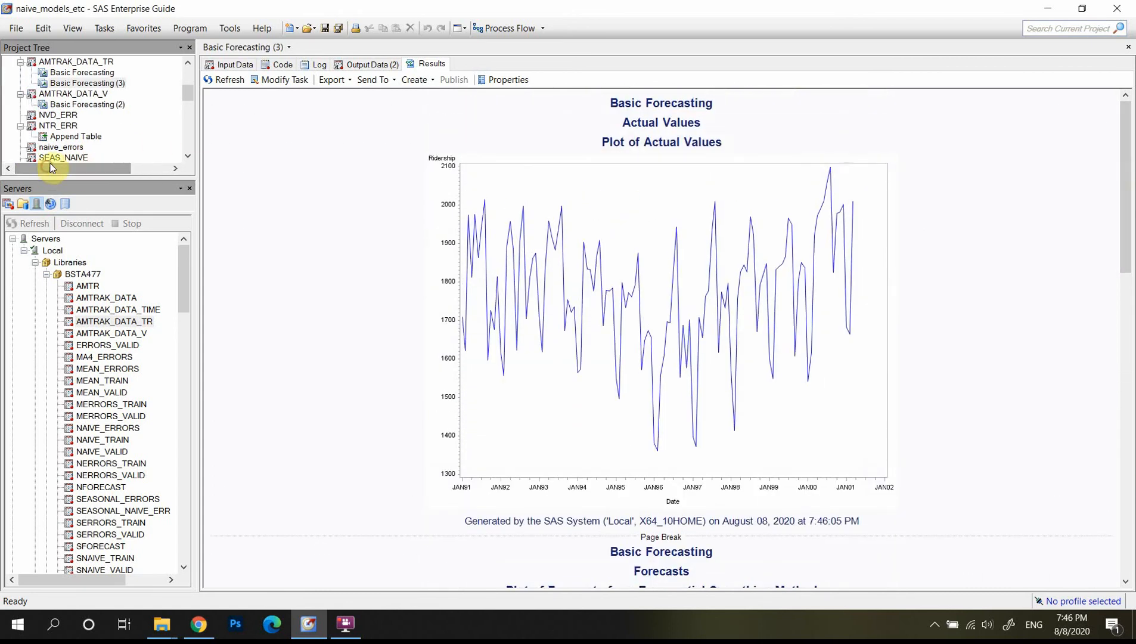
left_click(66, 74)
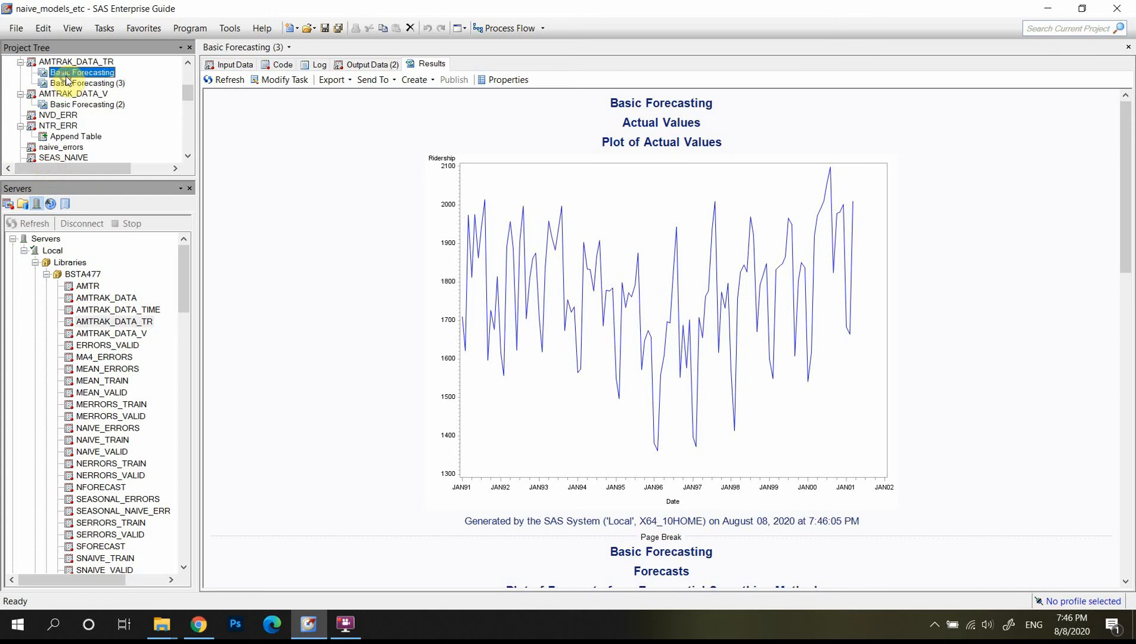
right_click(66, 80)
left_click(152, 255)
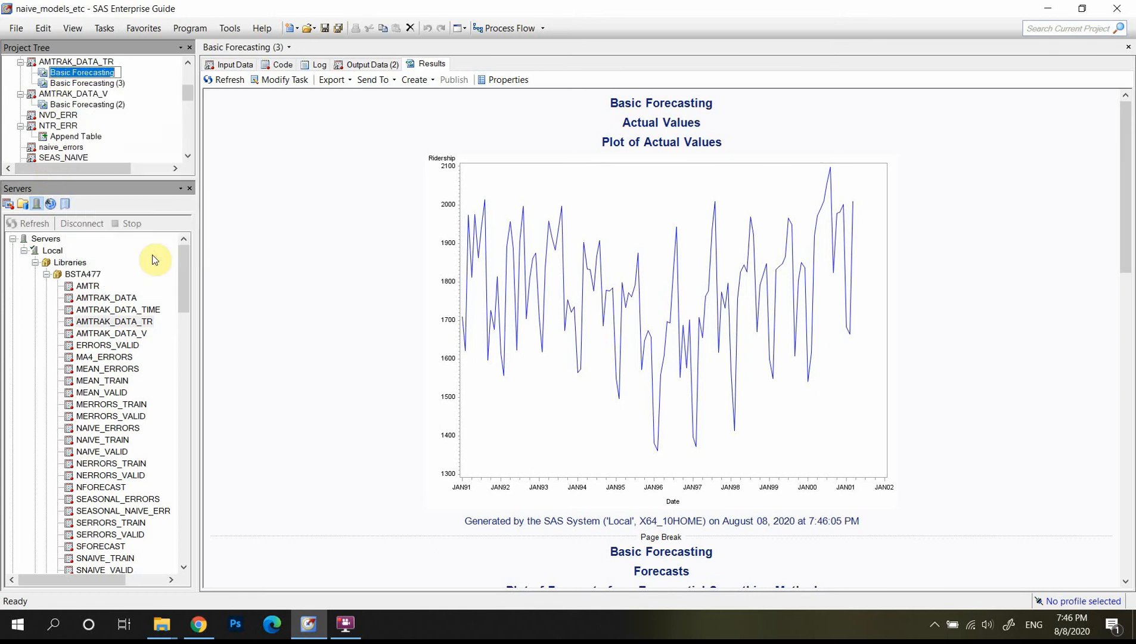
key("Caps_Lock")
type("EXP")
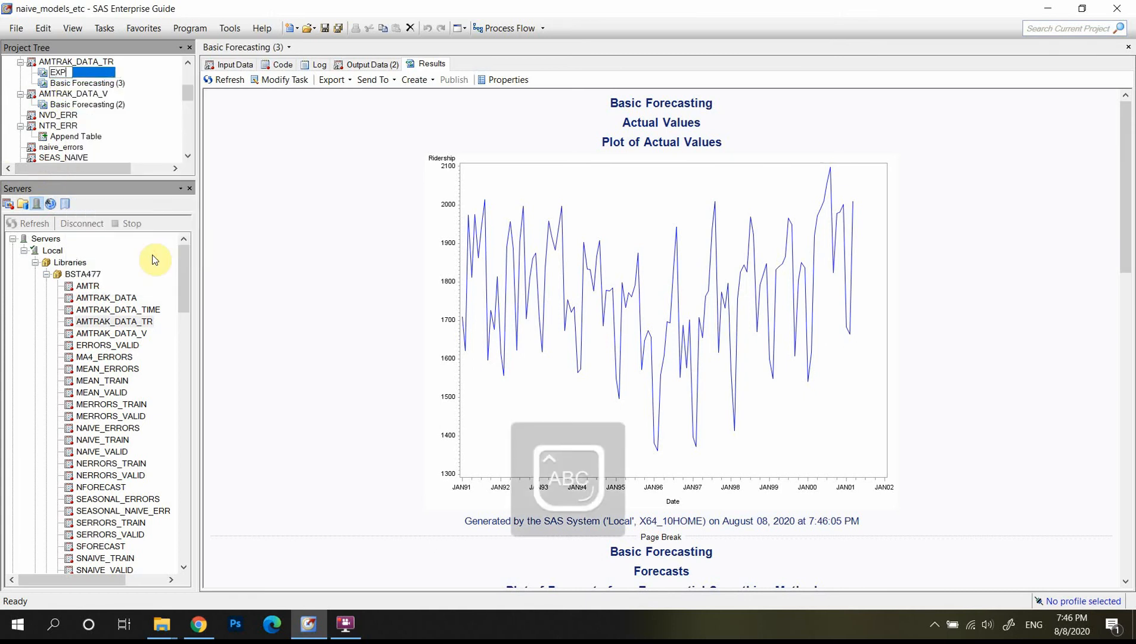
type("_SMOOTH")
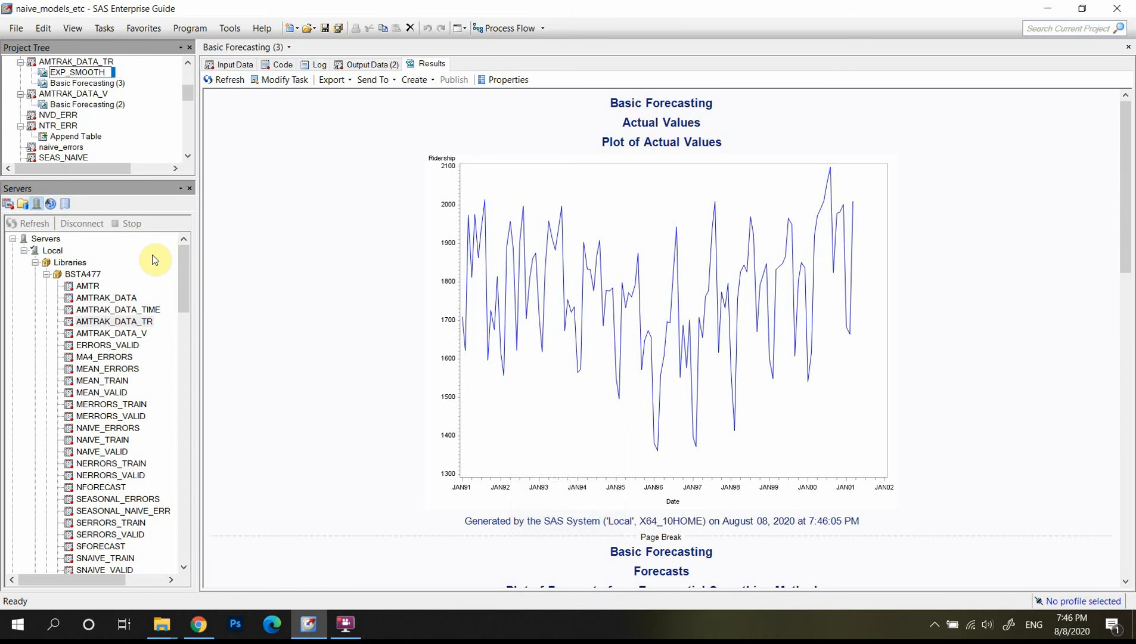
type("_0.2")
key("Return")
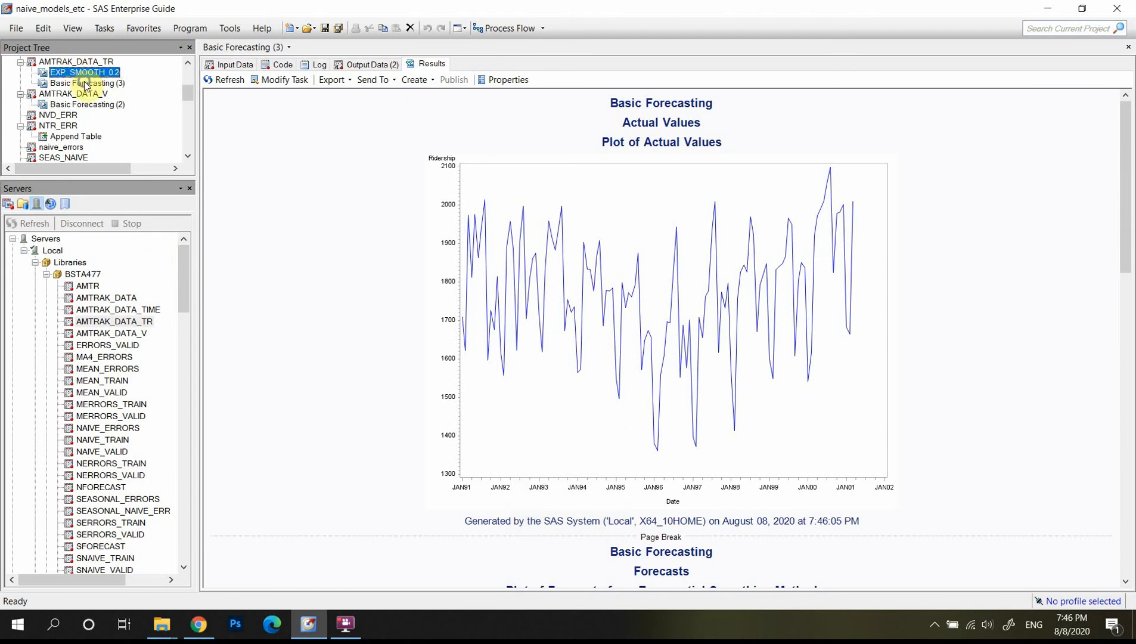
Rename the Basic Forecasting (3) task as EXP_SMOOTH_0.5.
right_click(85, 85)
left_click(146, 257)
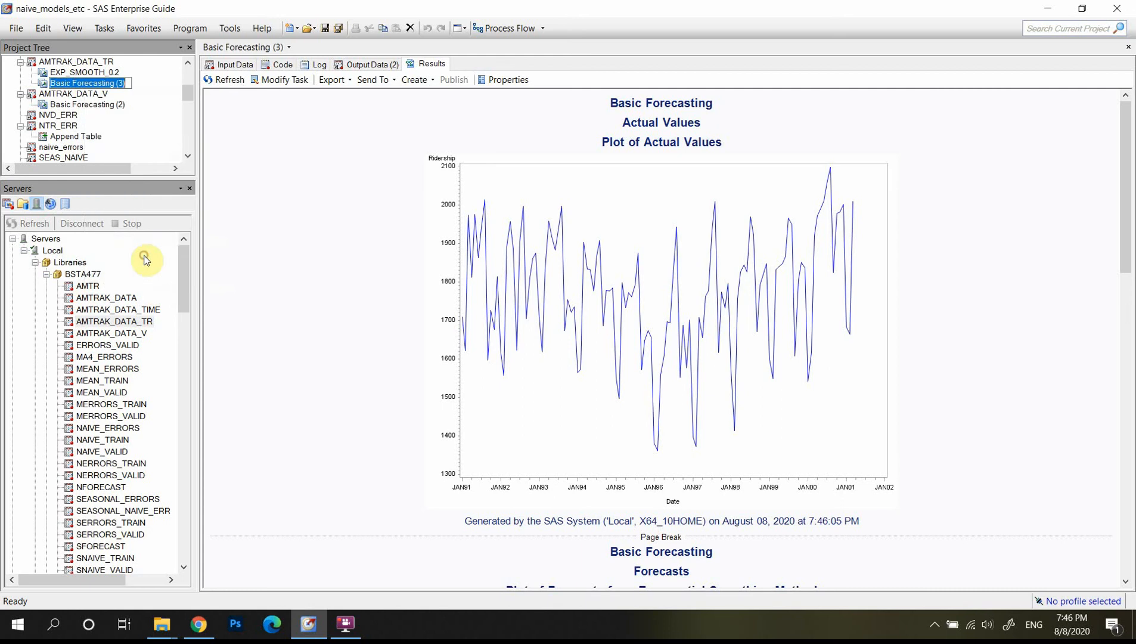
type("EXP_SMOOTH")
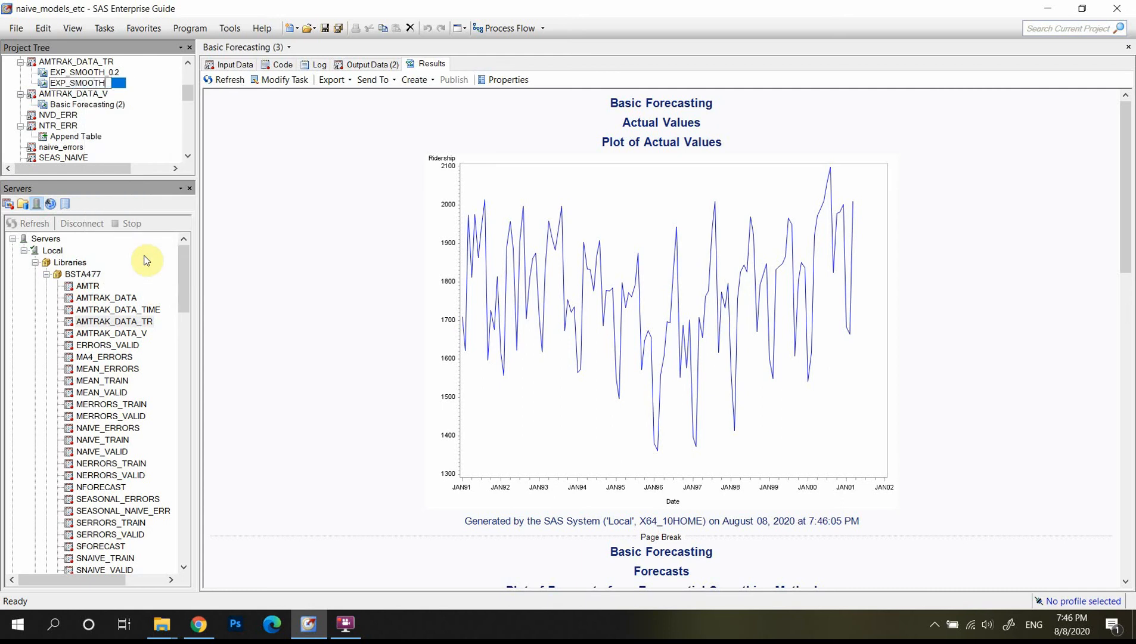
type("_0.5")
key("Return")
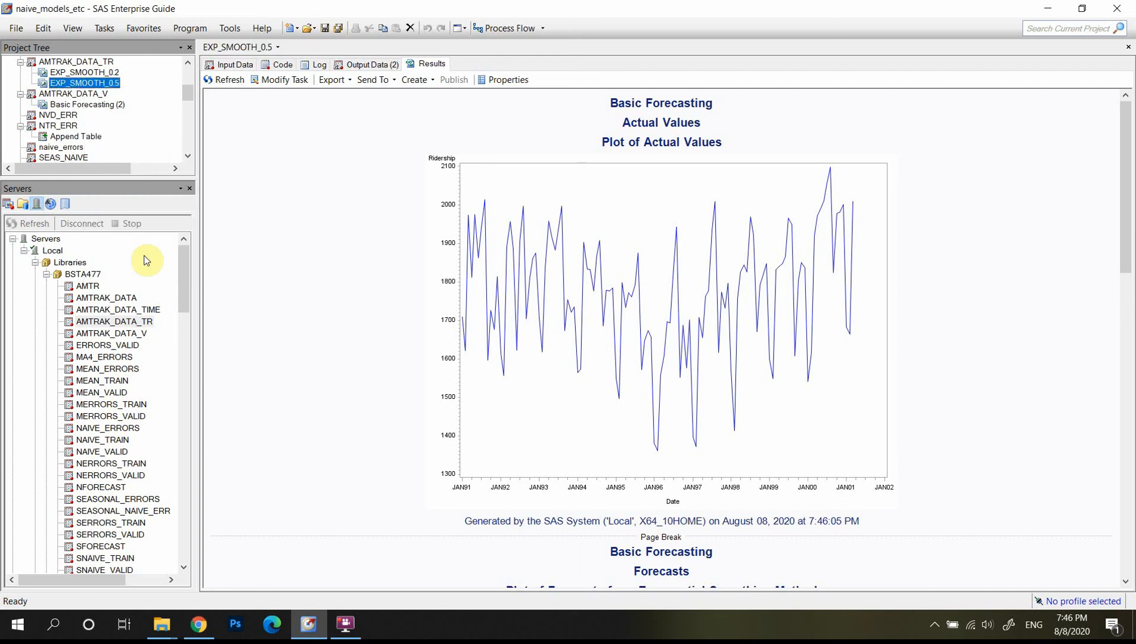
left_click(316, 195)
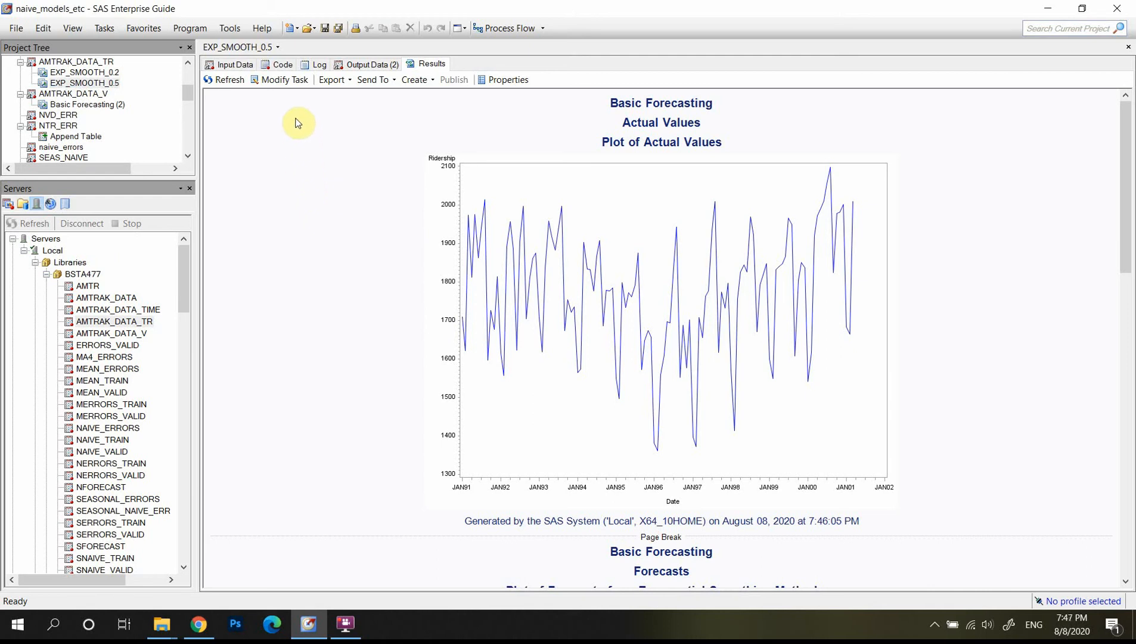
Reopen the EXP_SMOOTH_0.5 task for modification and change its forecasting method to Winters (Multiplicative) Method.
left_click(284, 81)
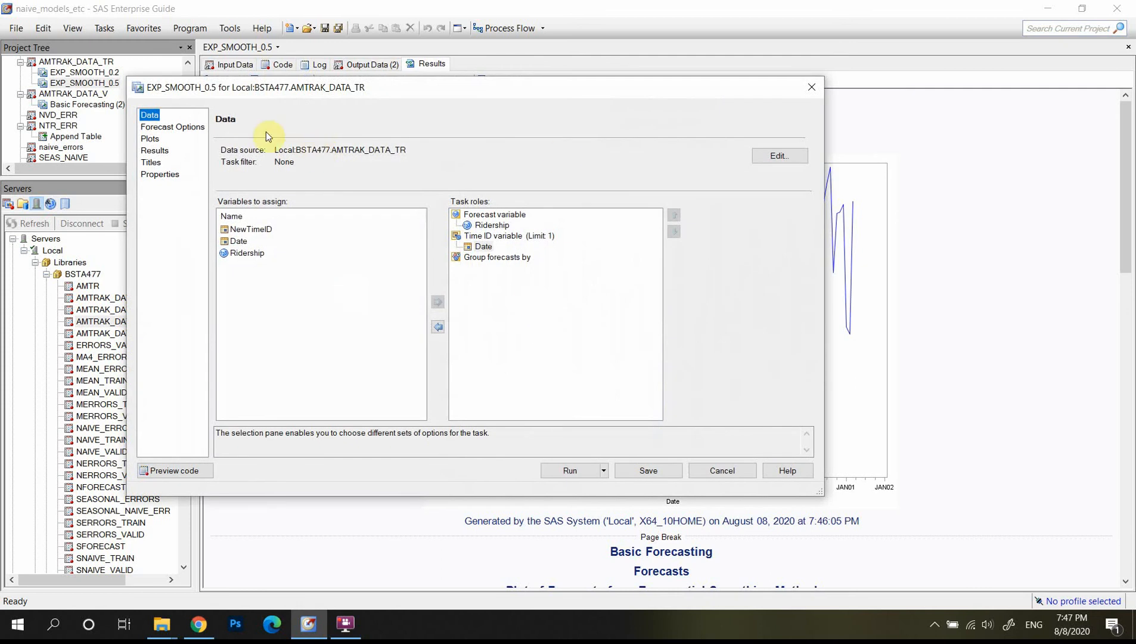
left_click(180, 127)
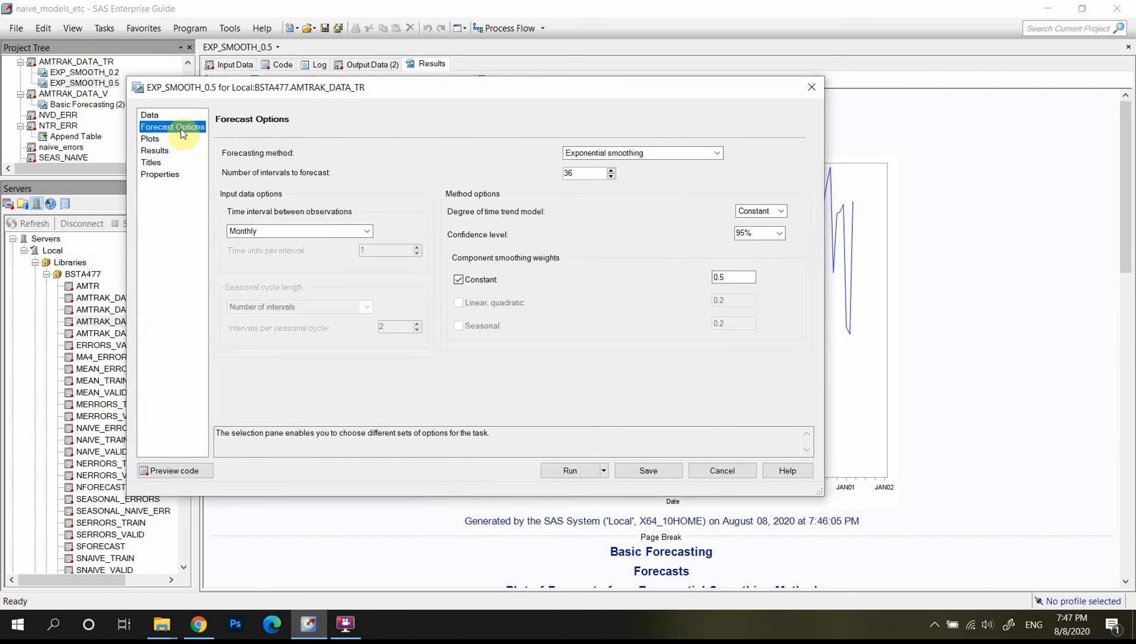
left_click(717, 154)
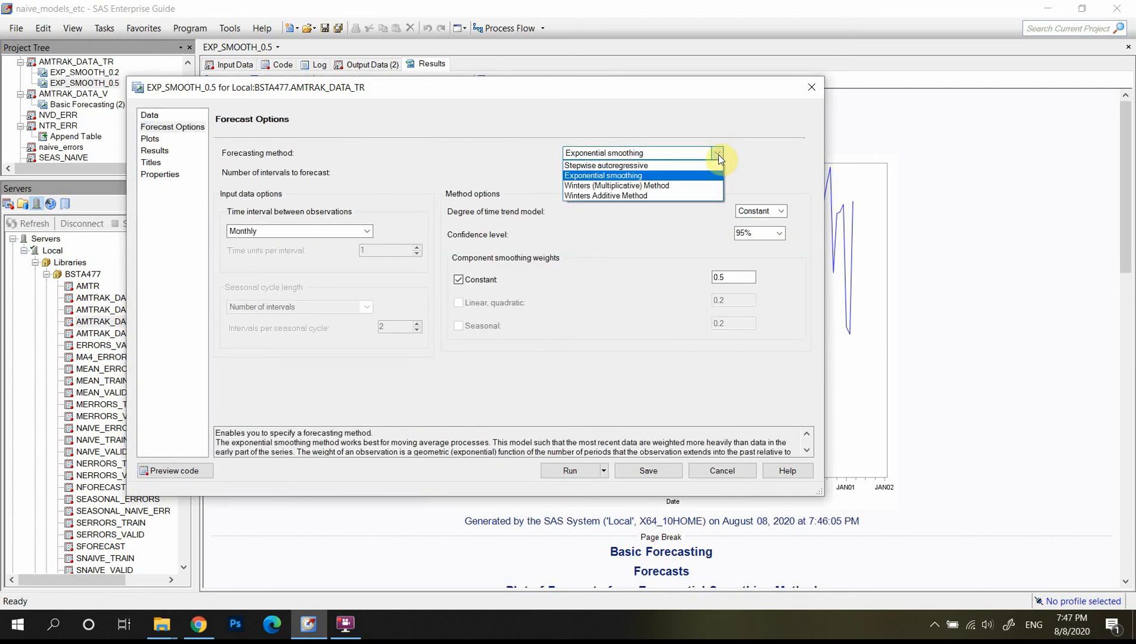
left_click(619, 186)
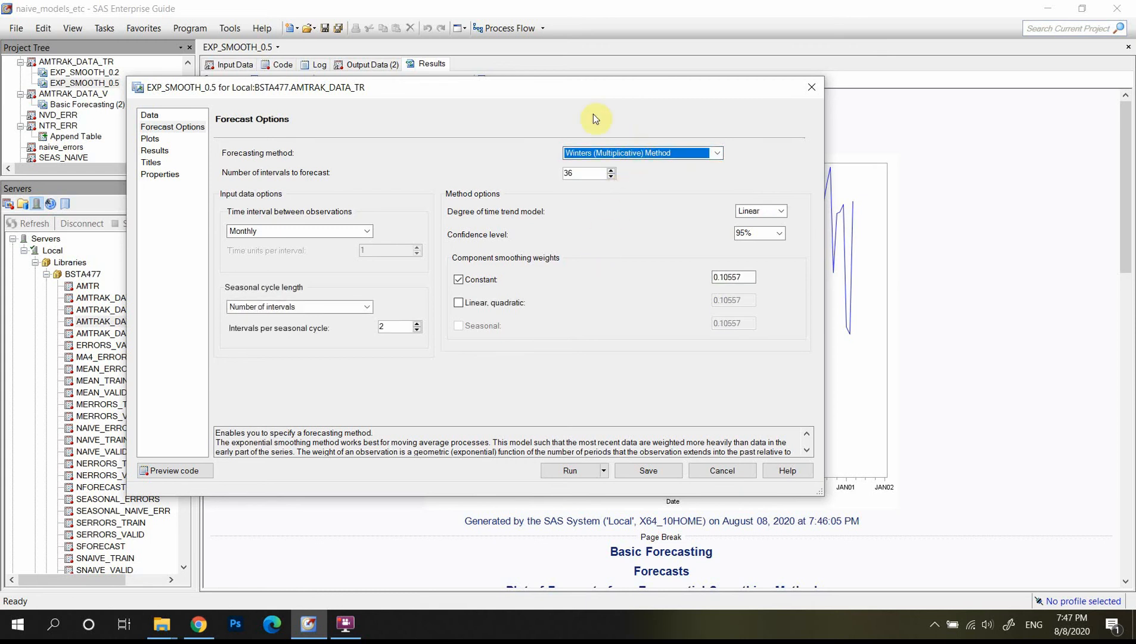
left_click_drag(526, 89, 549, 65)
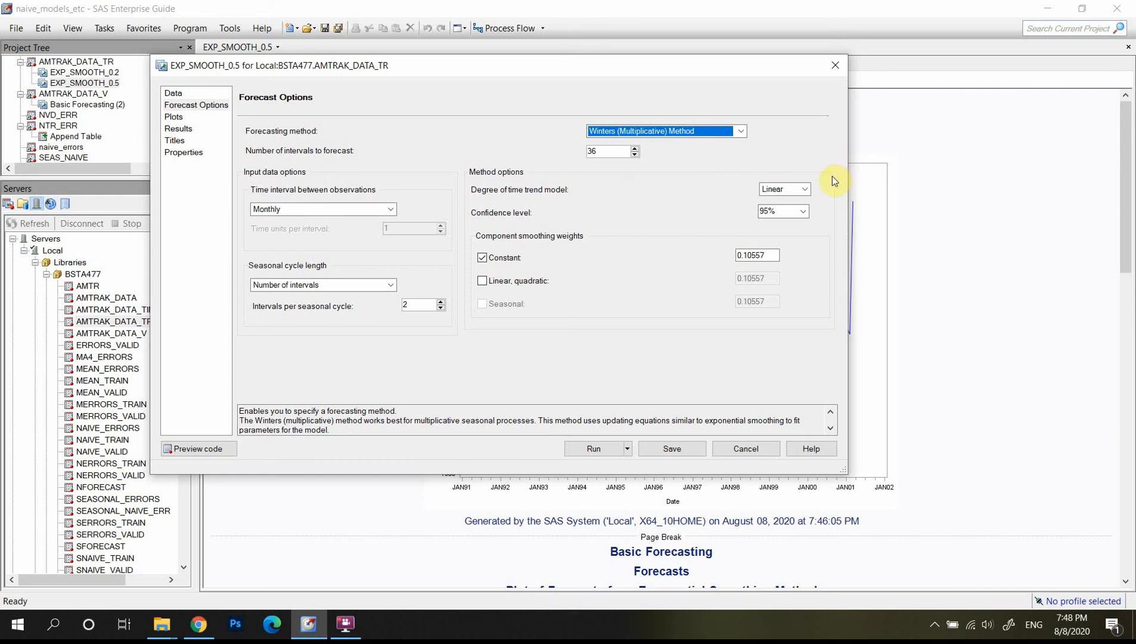
Enable the linear, quadratic smoothing weight and set the constant smoothing weight to 0.2.
left_click(521, 285)
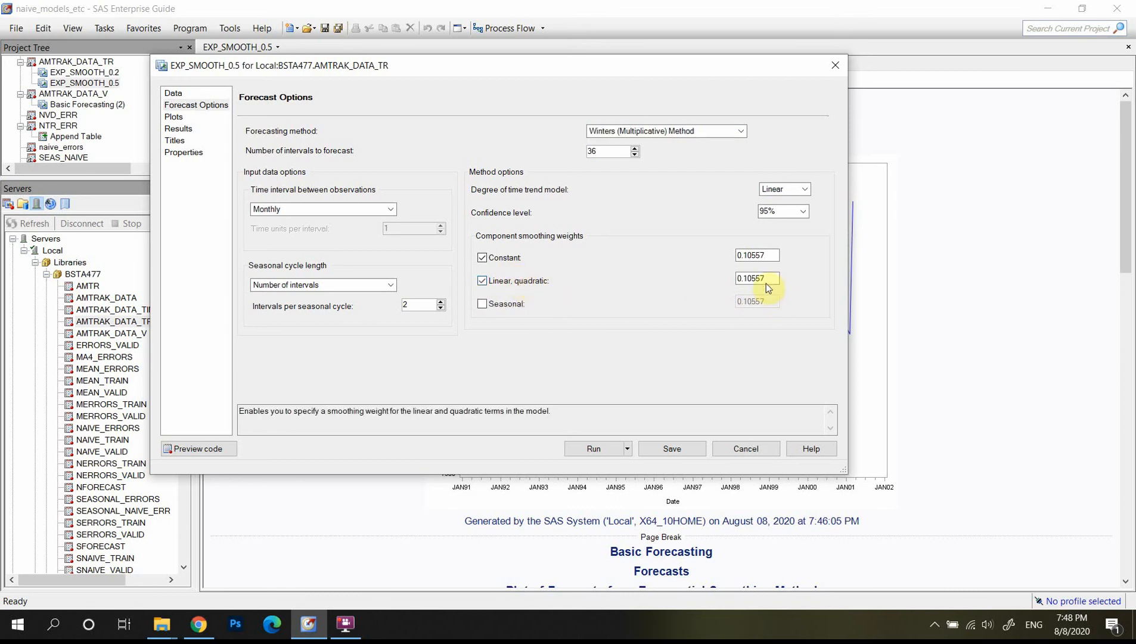
left_click_drag(737, 255, 775, 256)
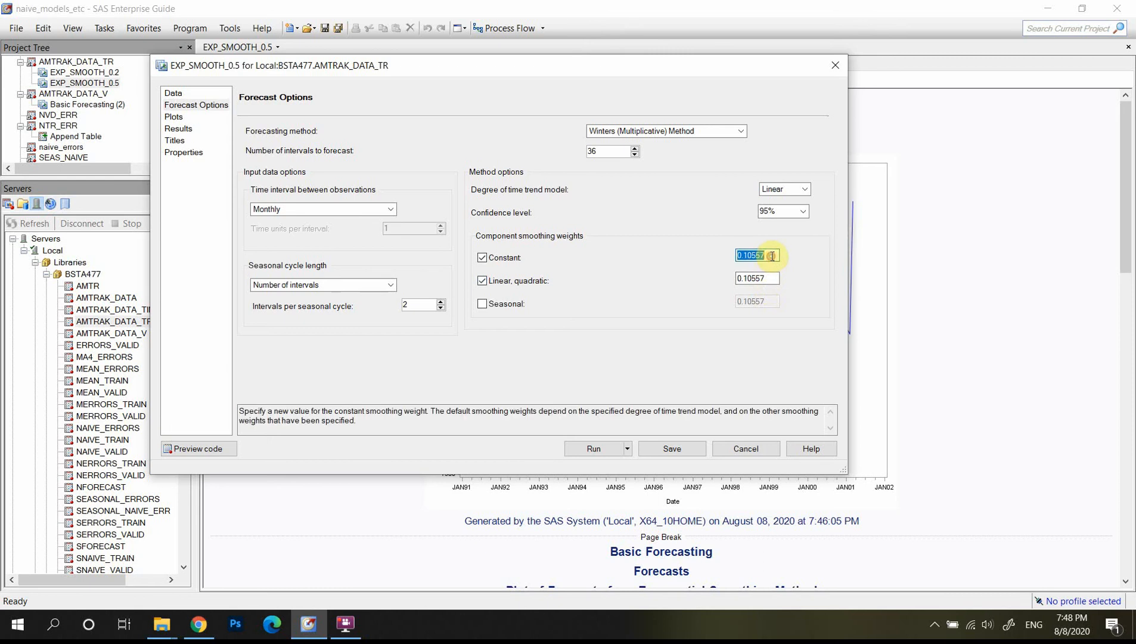
type("0.2")
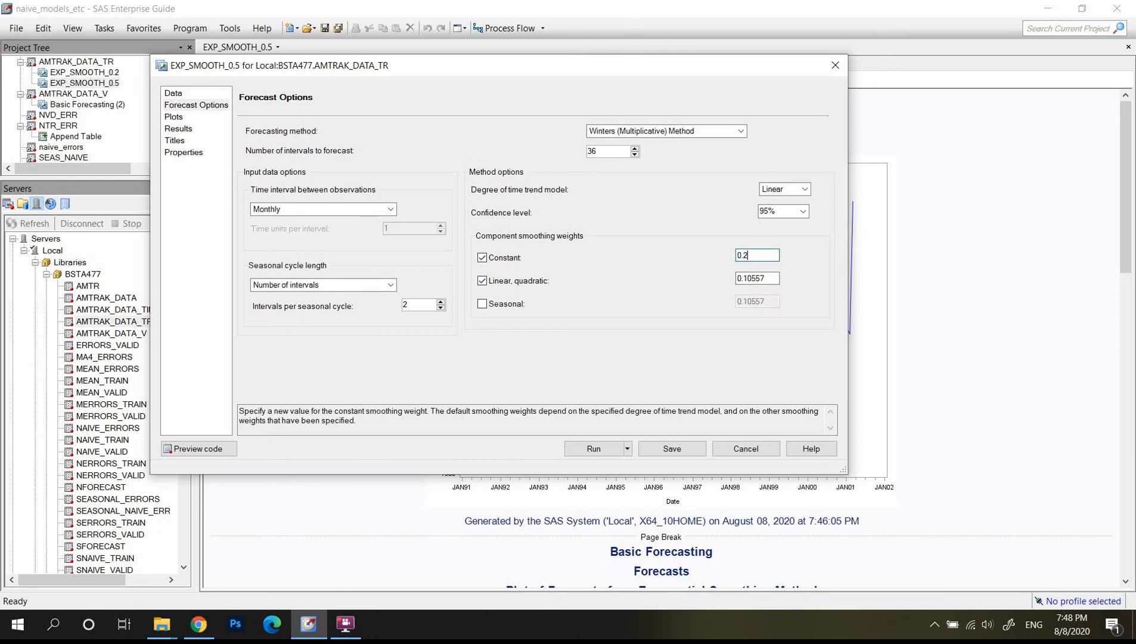
left_click(774, 278)
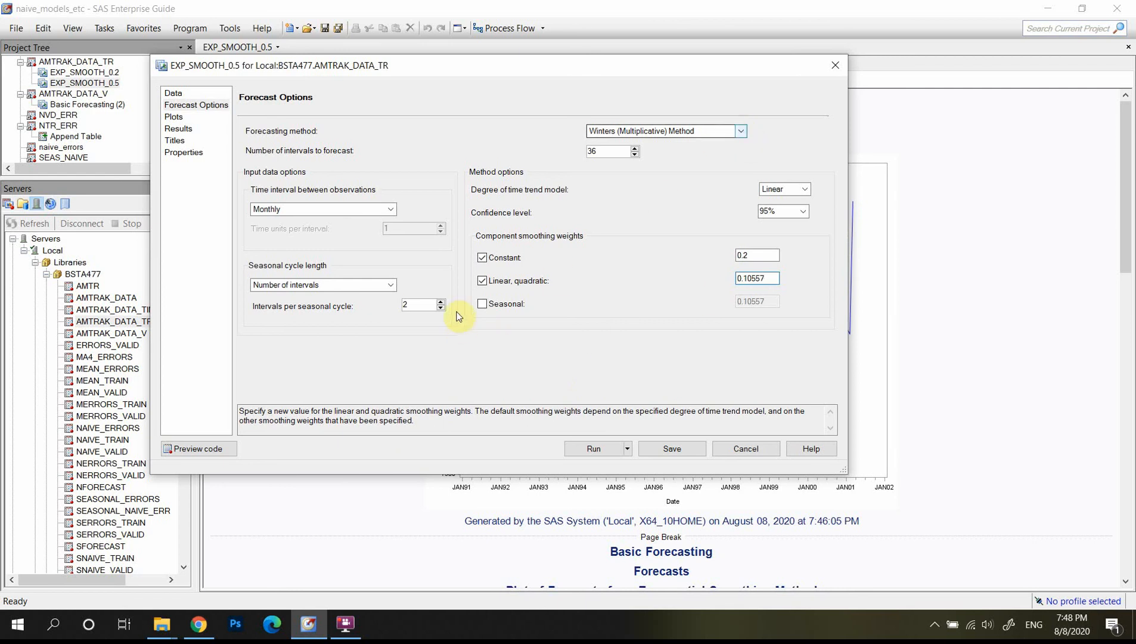
Choose Monthly as the time interval and One month as the seasonal cycle length, keeping the Linear time trend model.
left_click(391, 209)
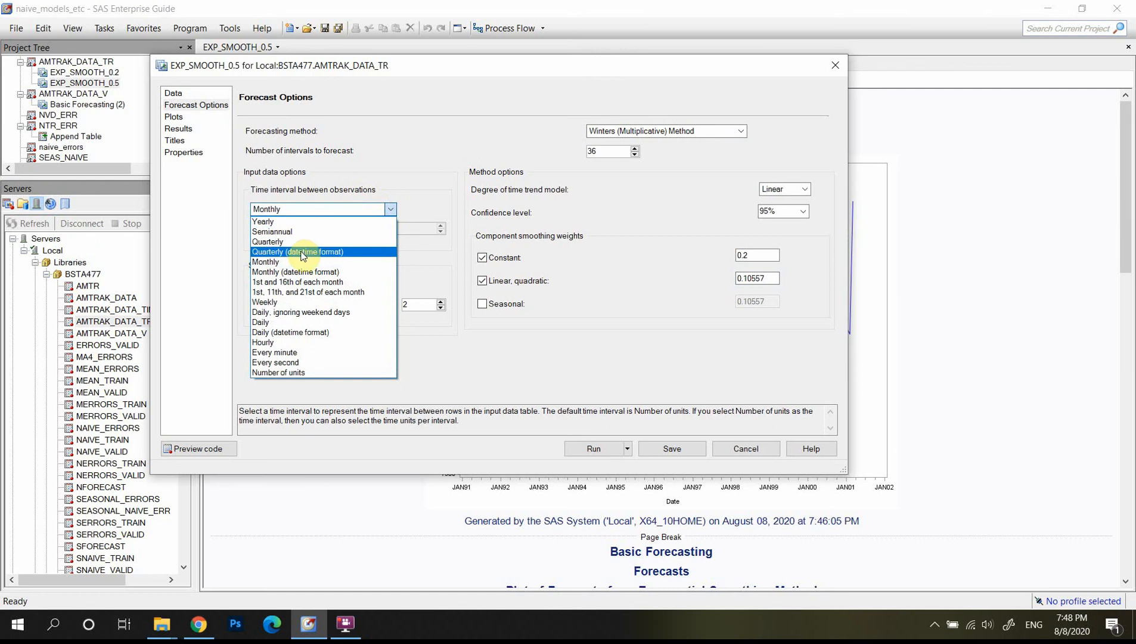
left_click(289, 263)
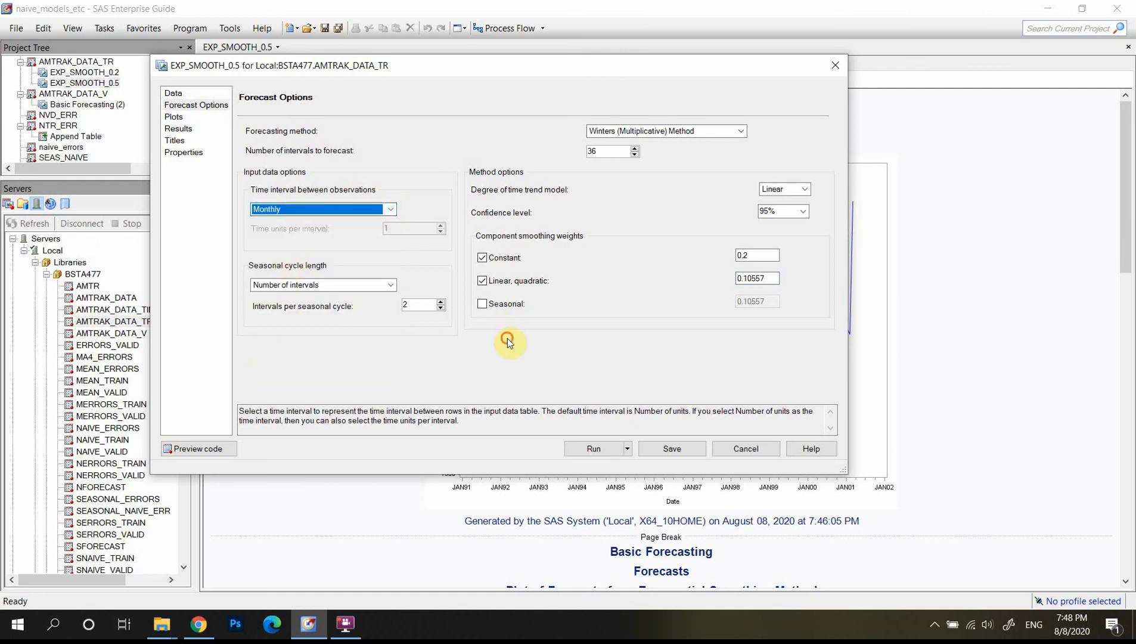
left_click(396, 287)
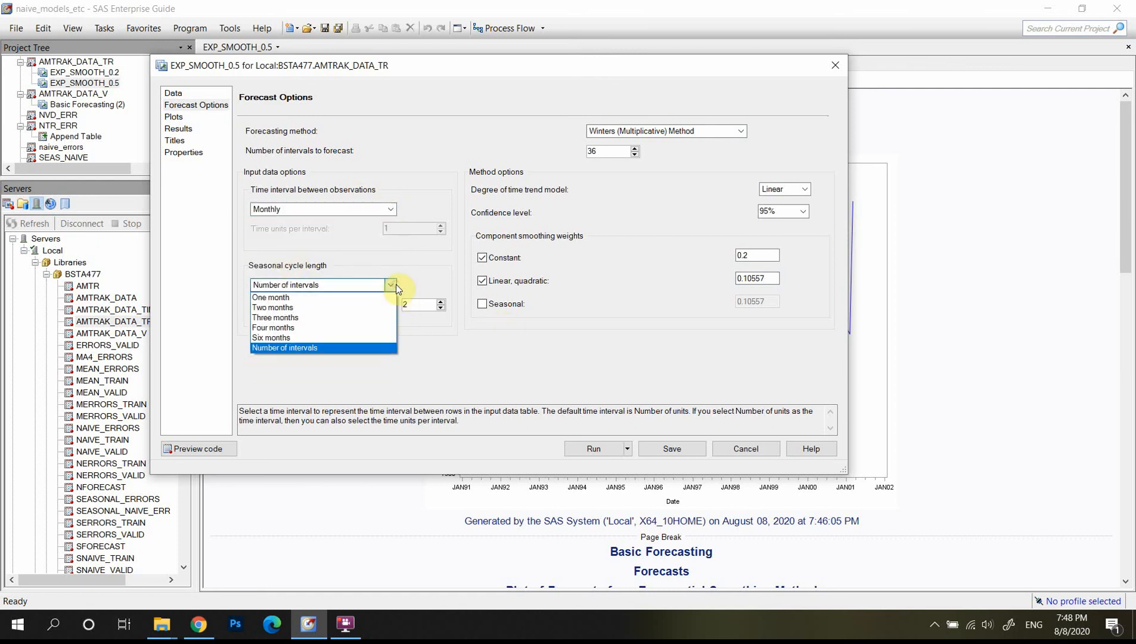
left_click(339, 297)
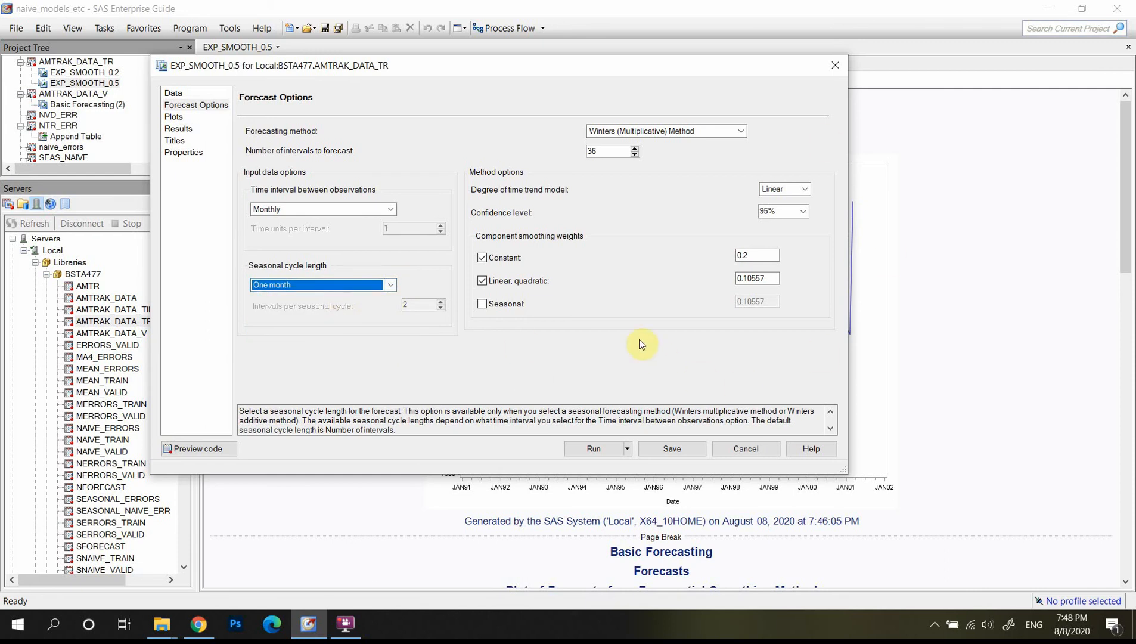
left_click(804, 191)
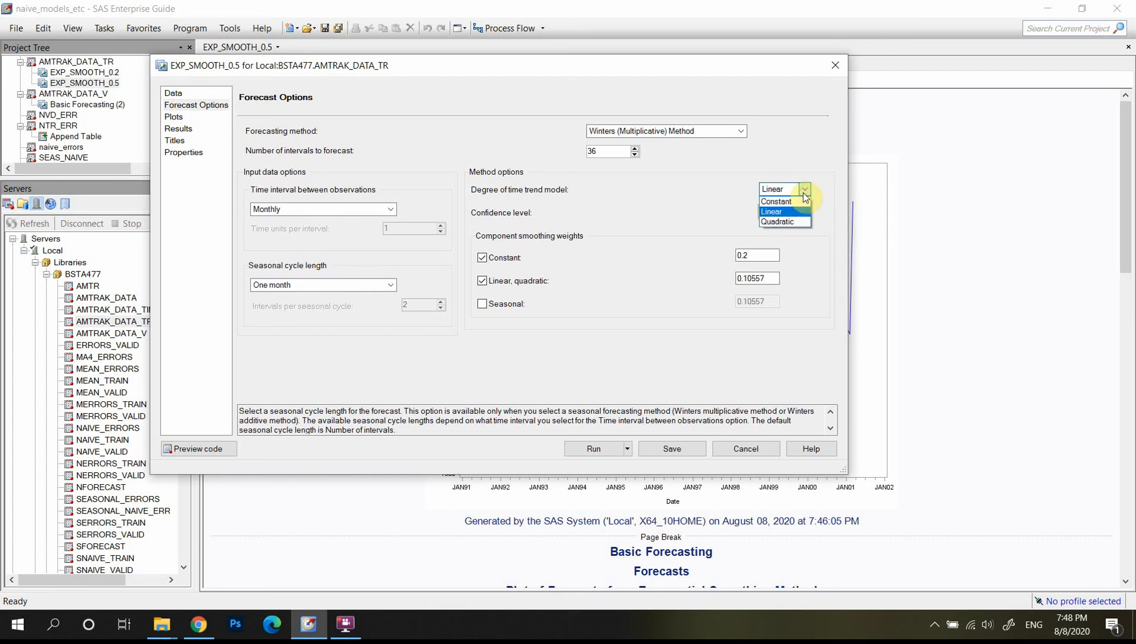
left_click(804, 192)
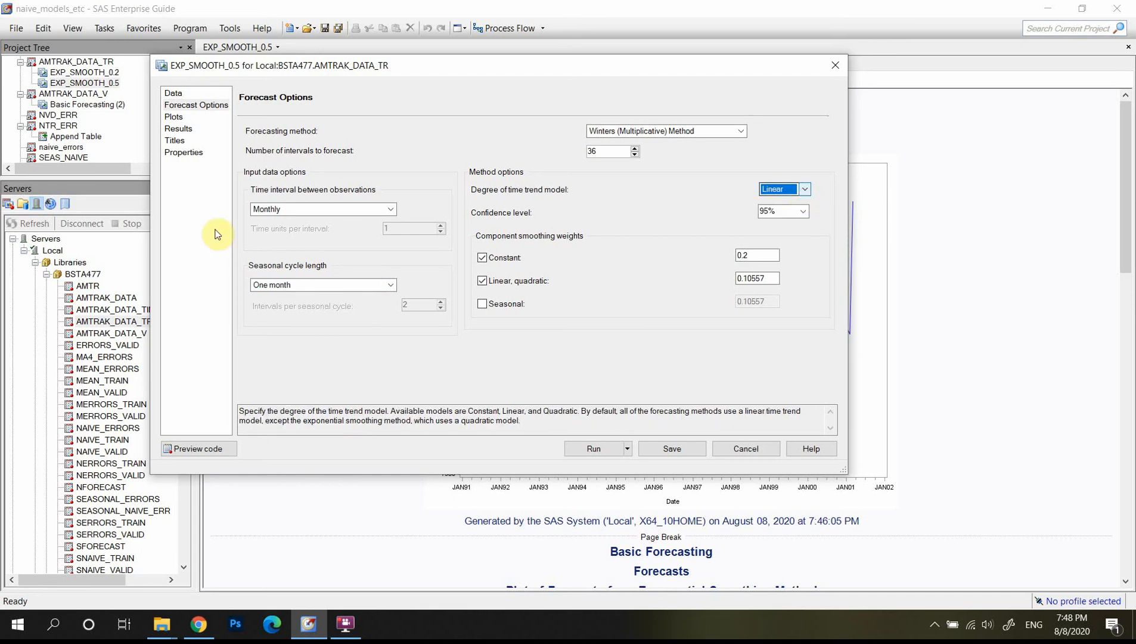
Check the task's plots, results, titles and data settings, and run it as a new task without replacing the previous results.
left_click(174, 118)
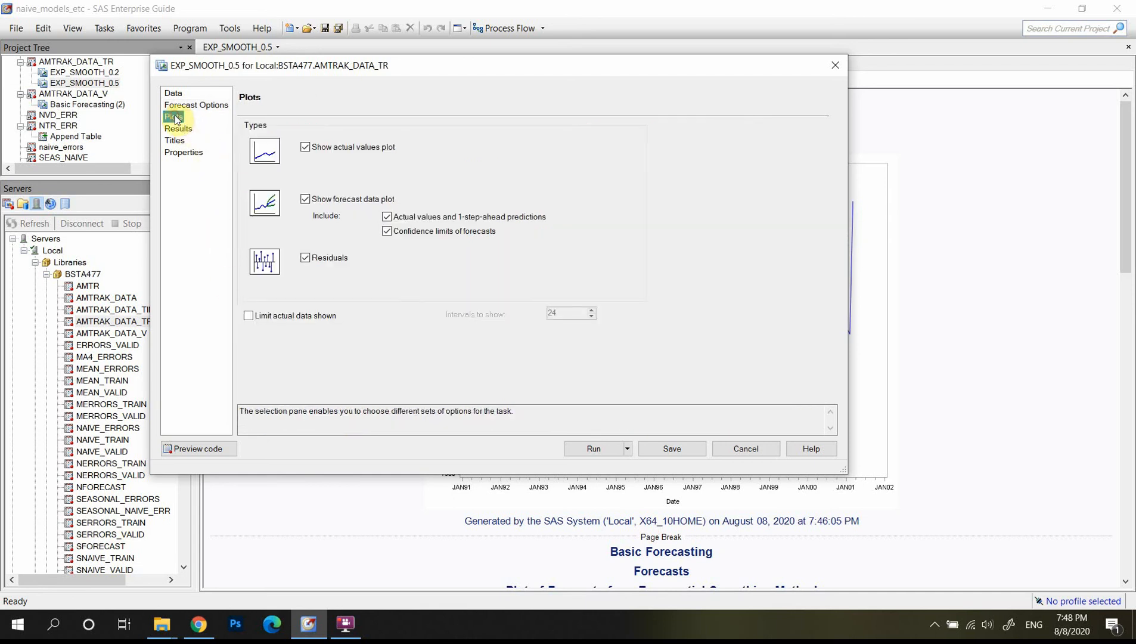
left_click(178, 129)
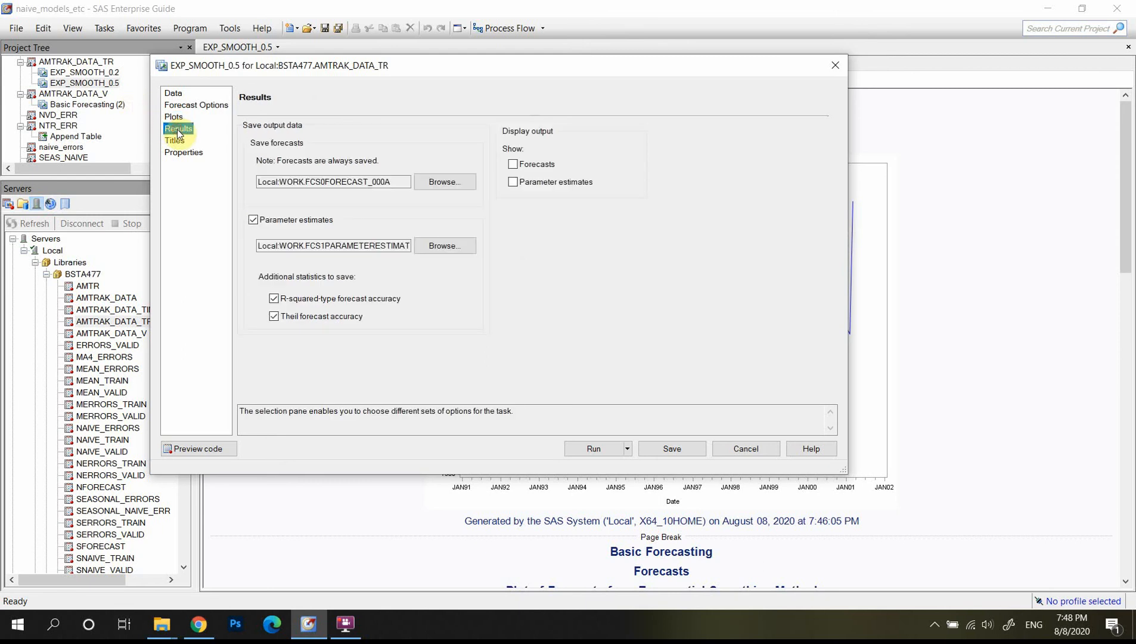
left_click(175, 140)
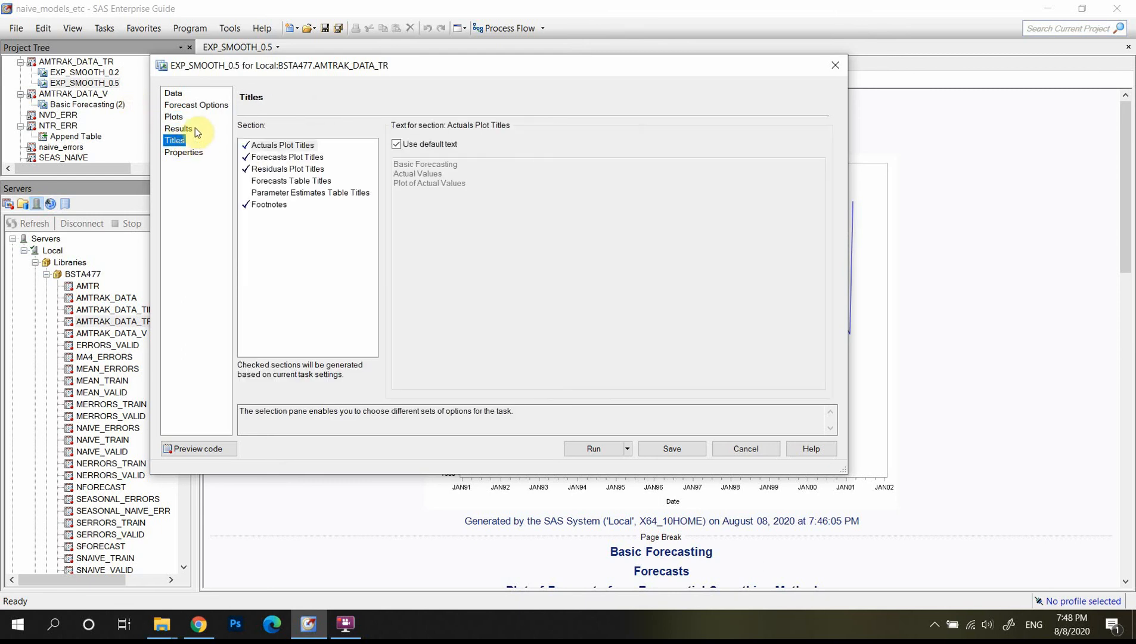
left_click(179, 96)
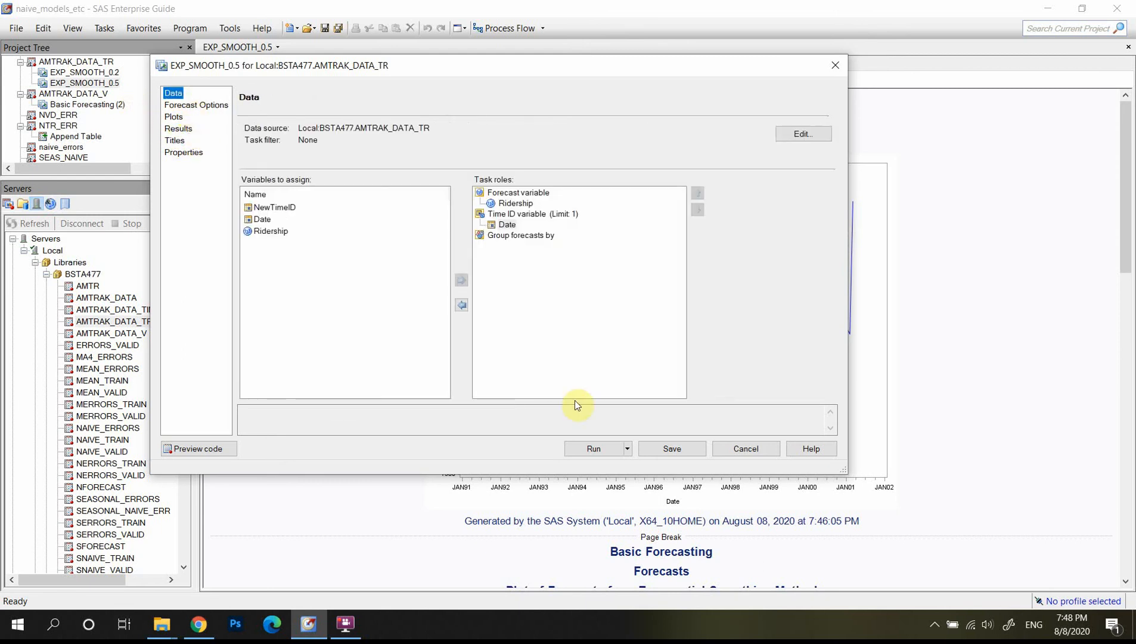
left_click(593, 450)
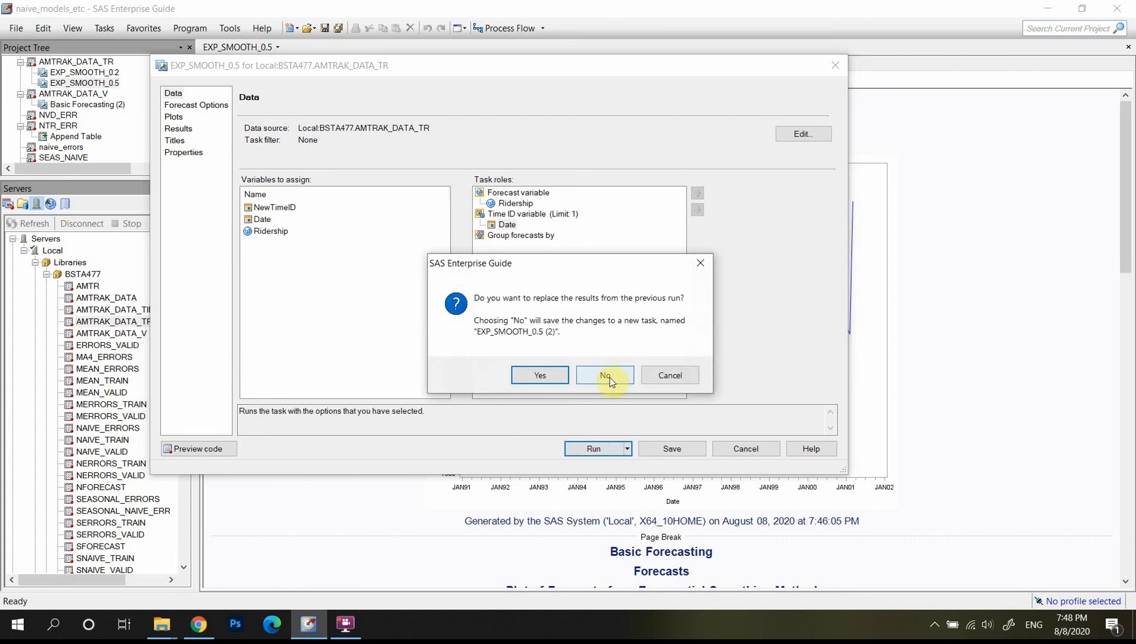
left_click(610, 378)
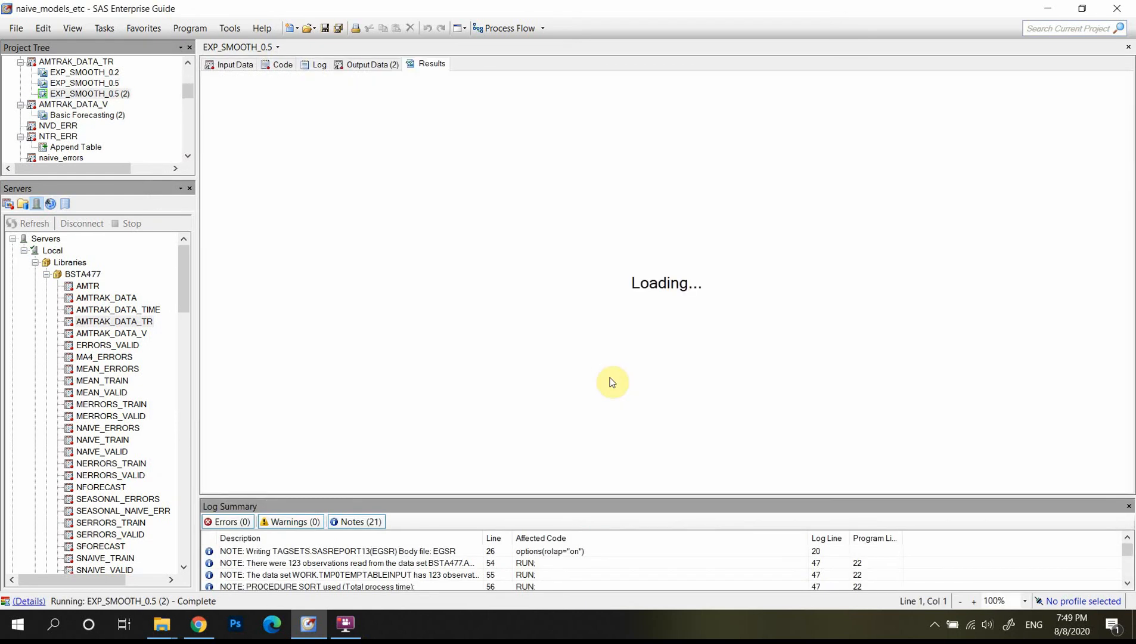
Rename the EXP_SMOOTH_0.5 (2) task as HOLTS.
right_click(90, 93)
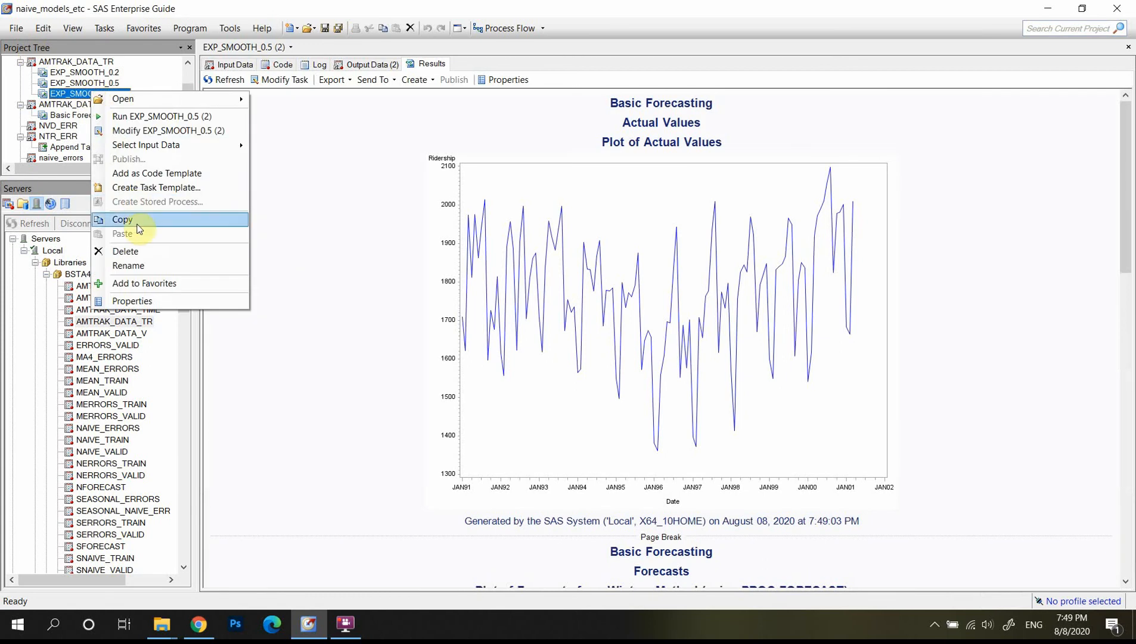
left_click(149, 264)
type("HOLTS")
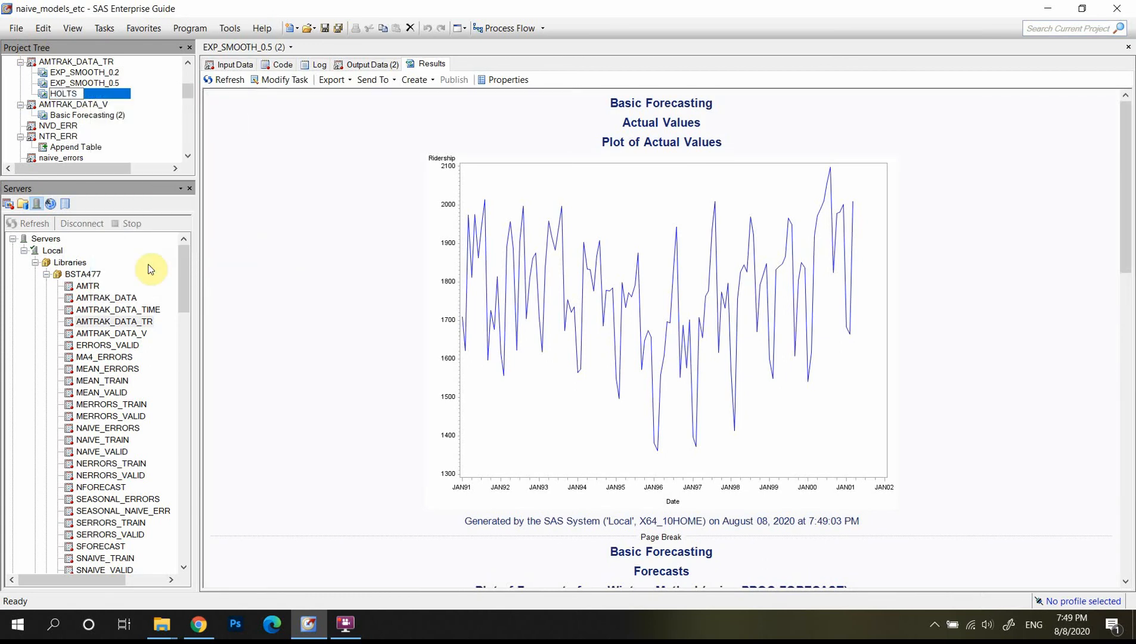
key("Return")
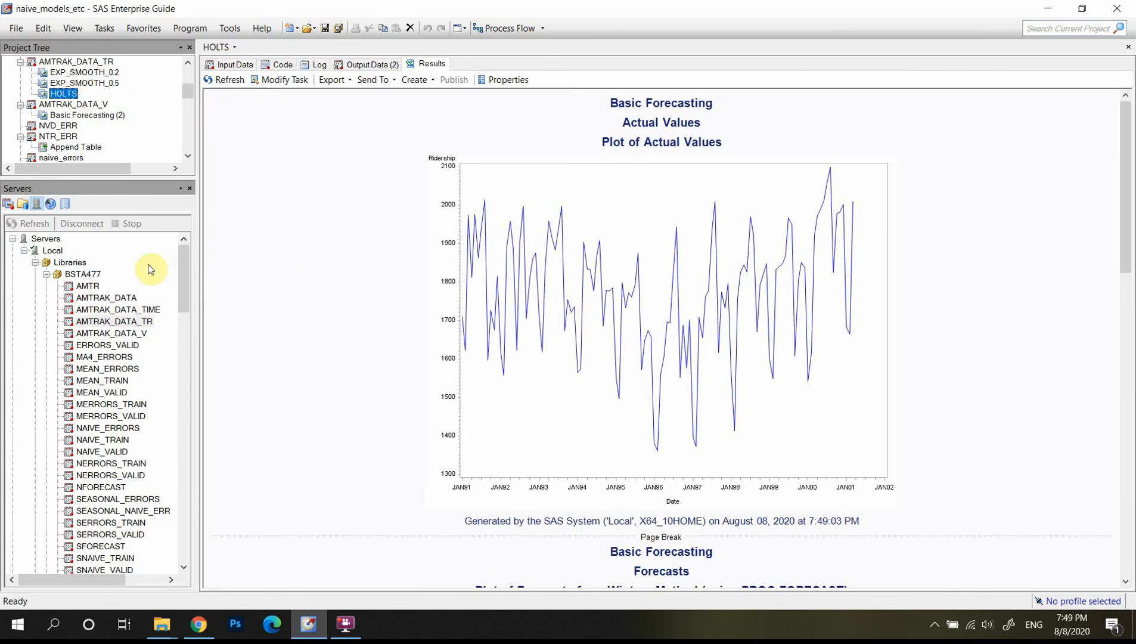
Review the HOLTS forecast and residuals plots and examine the Ridership forecast rows for DEC03 to MAR04 in the output data.
left_click_drag(1128, 188, 1127, 376)
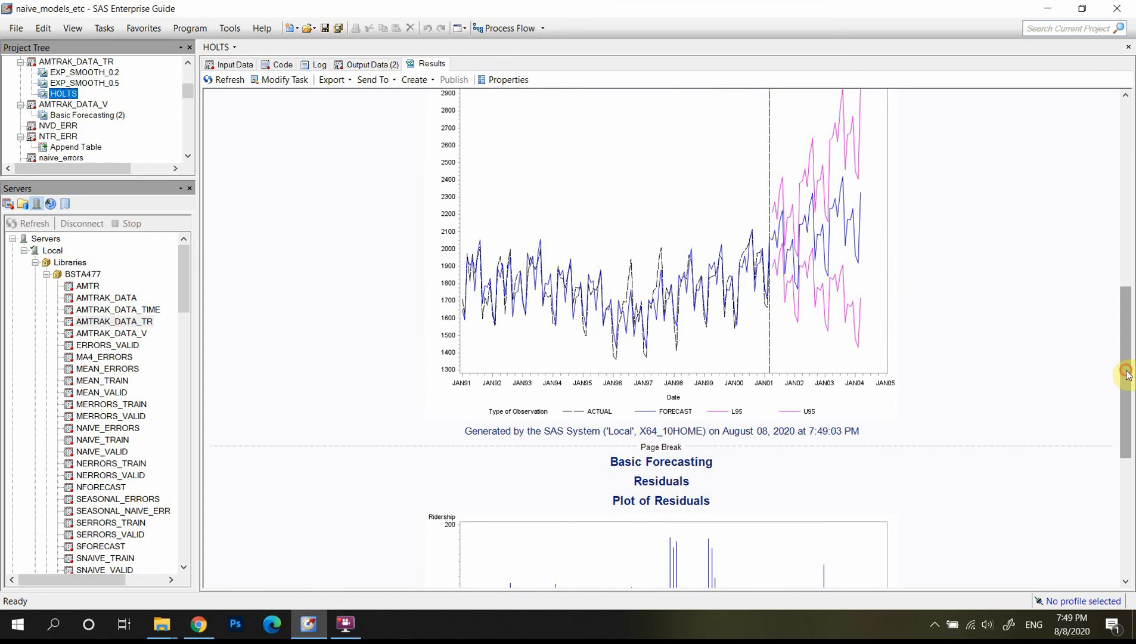
left_click_drag(1126, 370, 1131, 514)
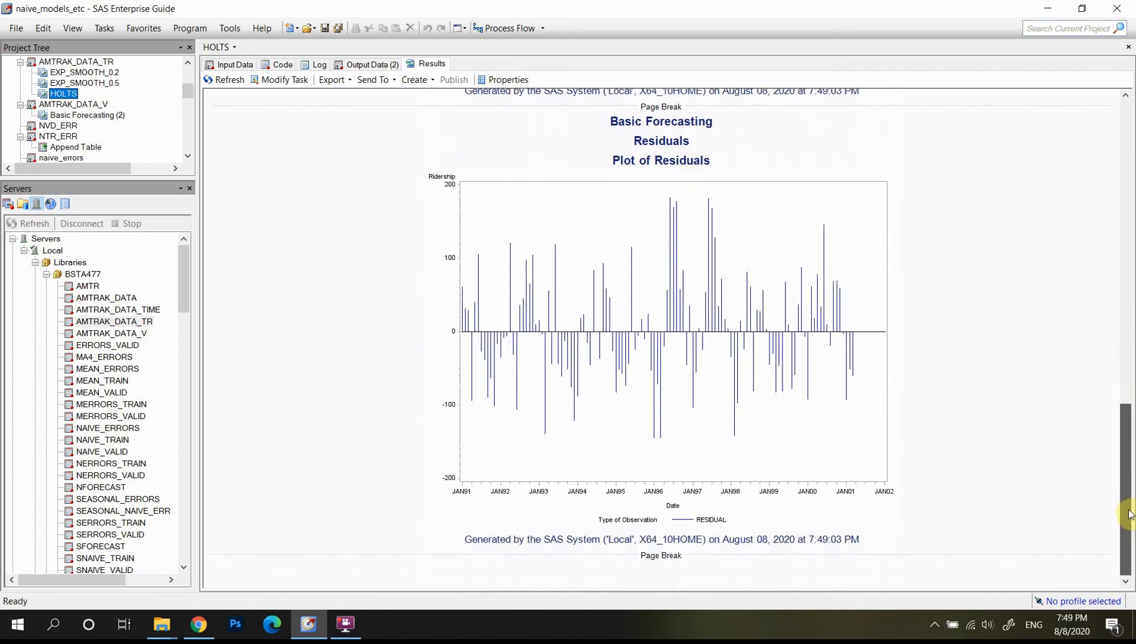
left_click(370, 65)
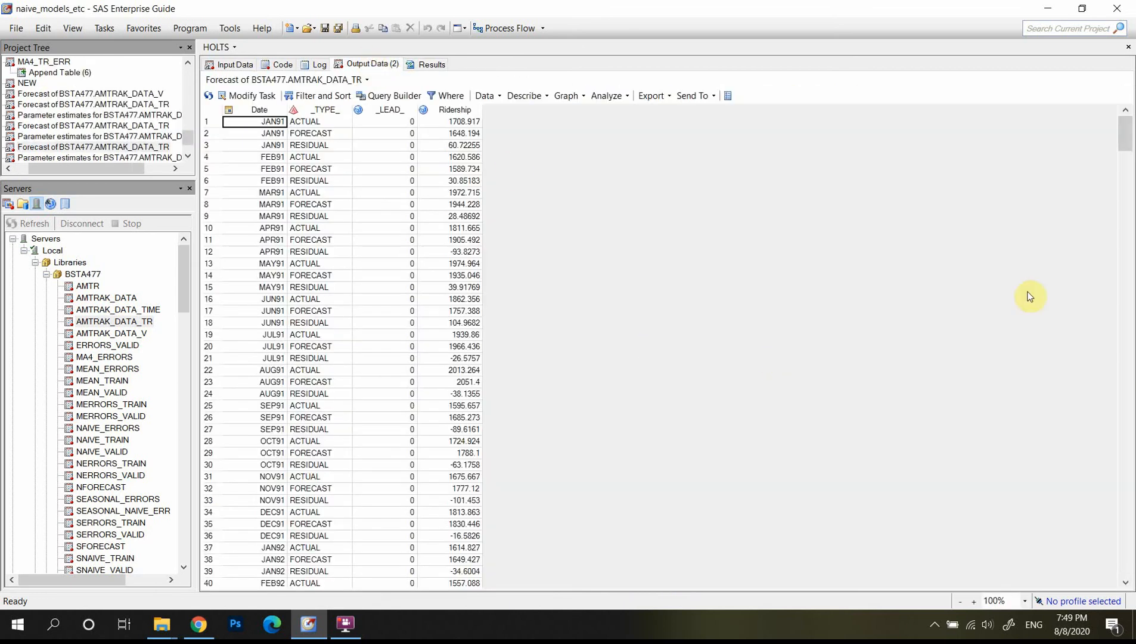
left_click_drag(1126, 145, 1127, 501)
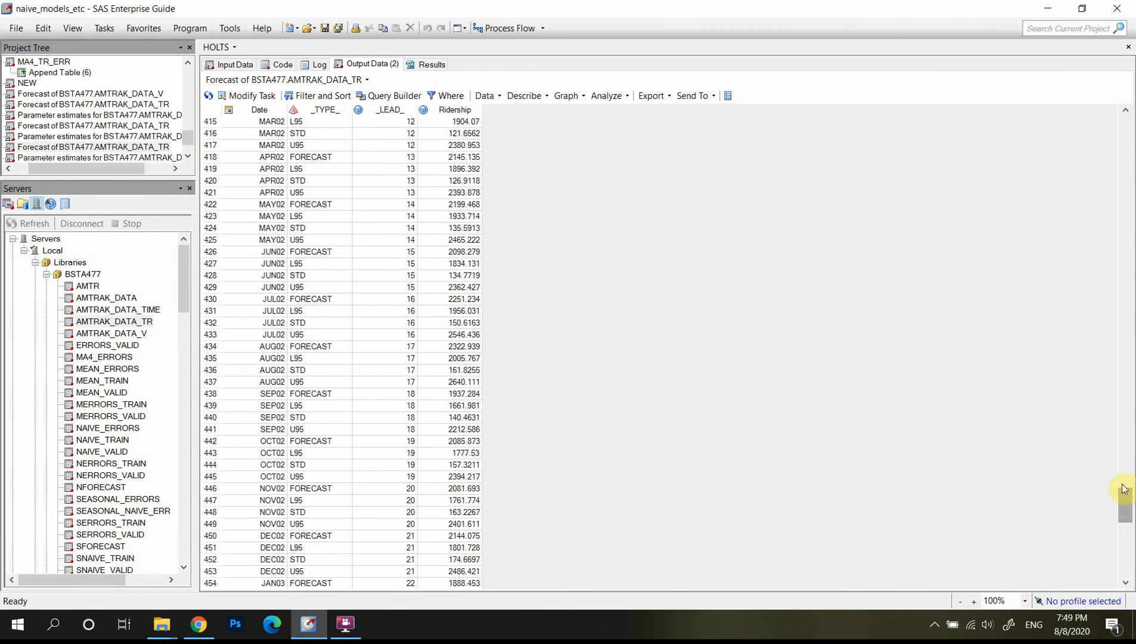
left_click_drag(1128, 544, 1129, 554)
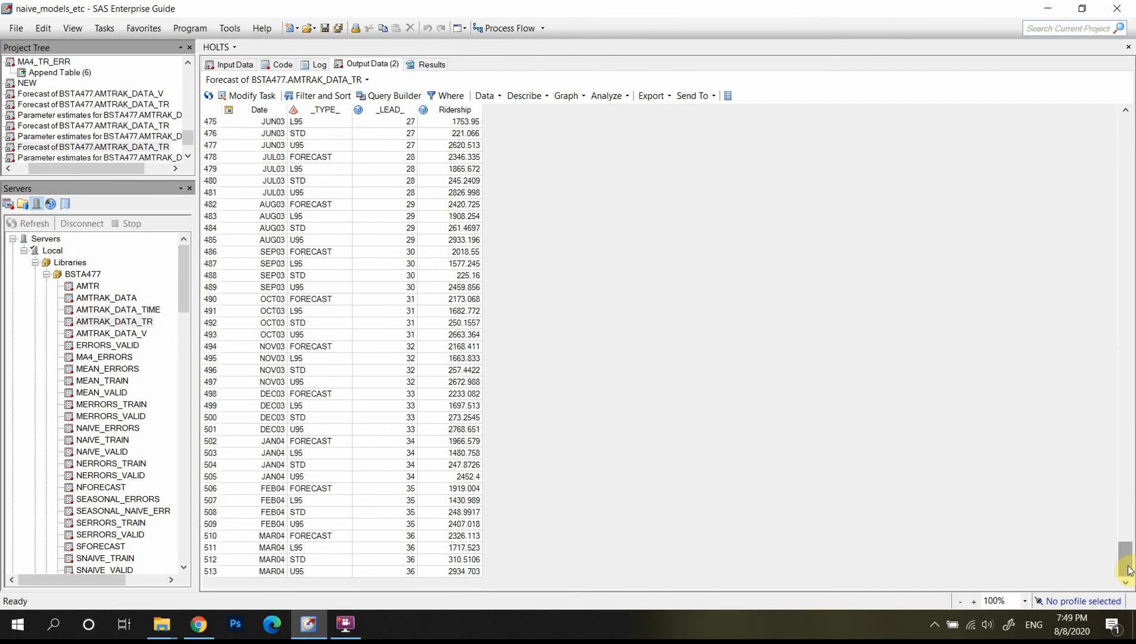
left_click(338, 439)
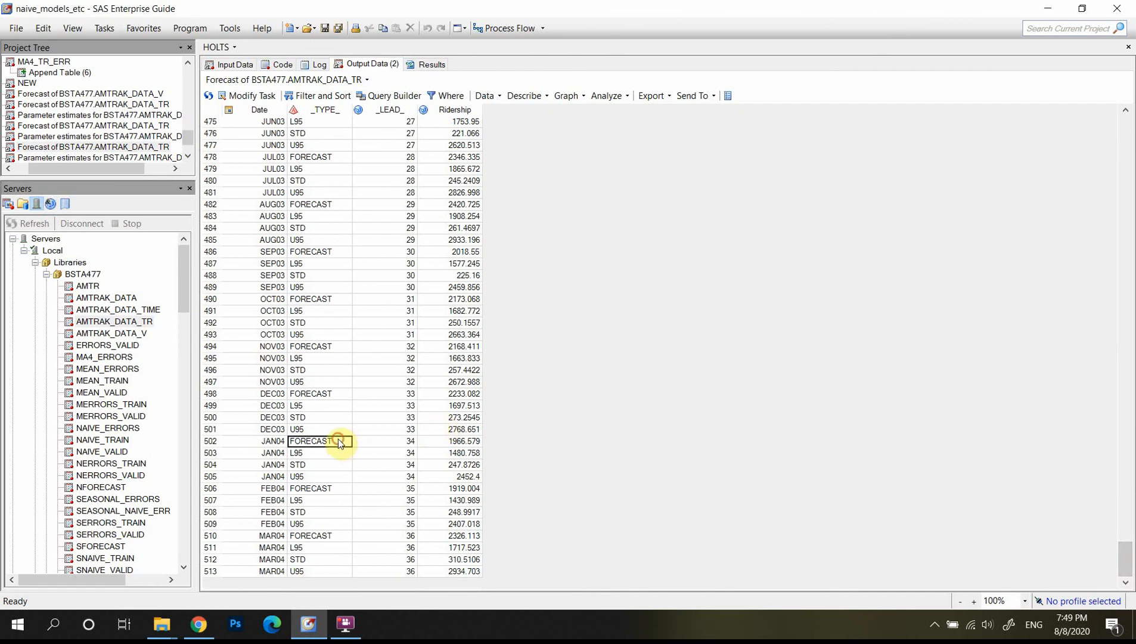
left_click(468, 443)
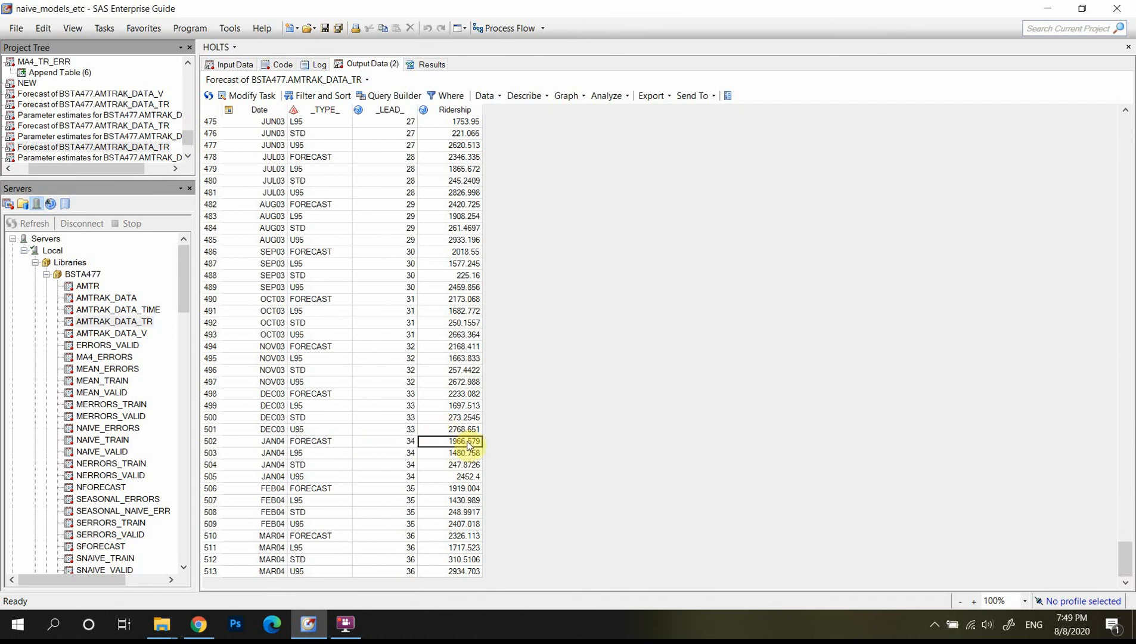
left_click(463, 395)
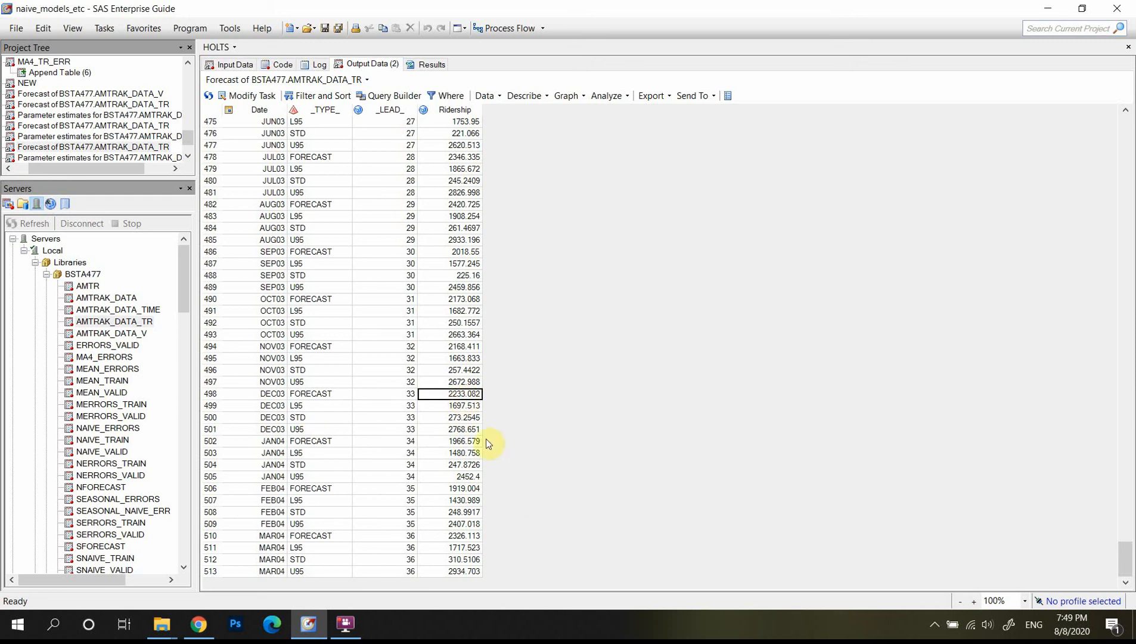
left_click(470, 444)
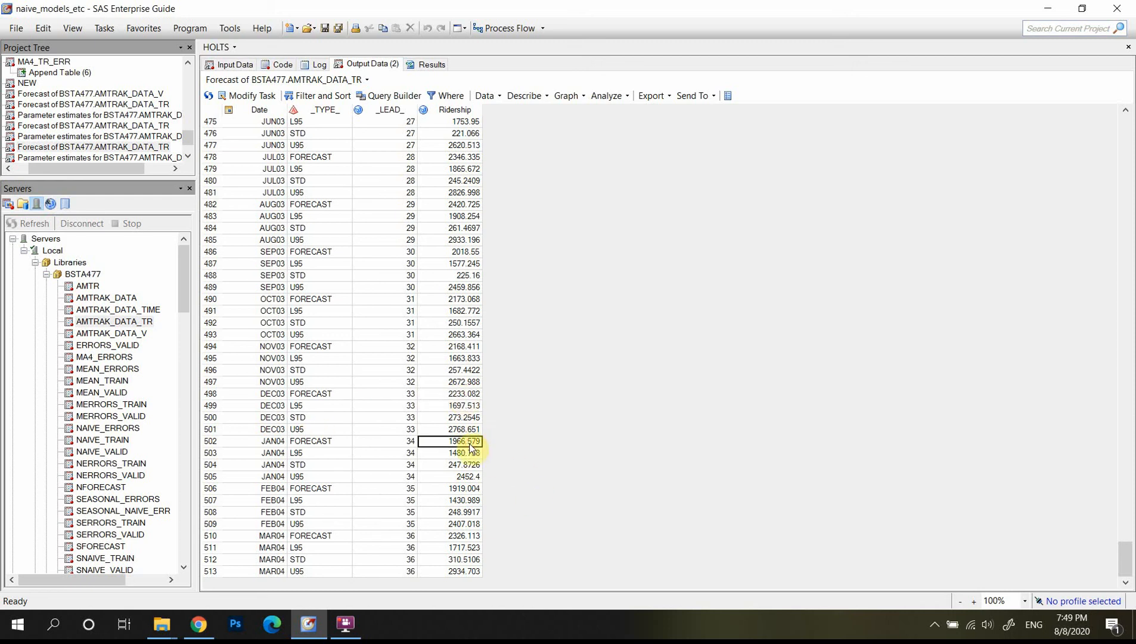
left_click(464, 489)
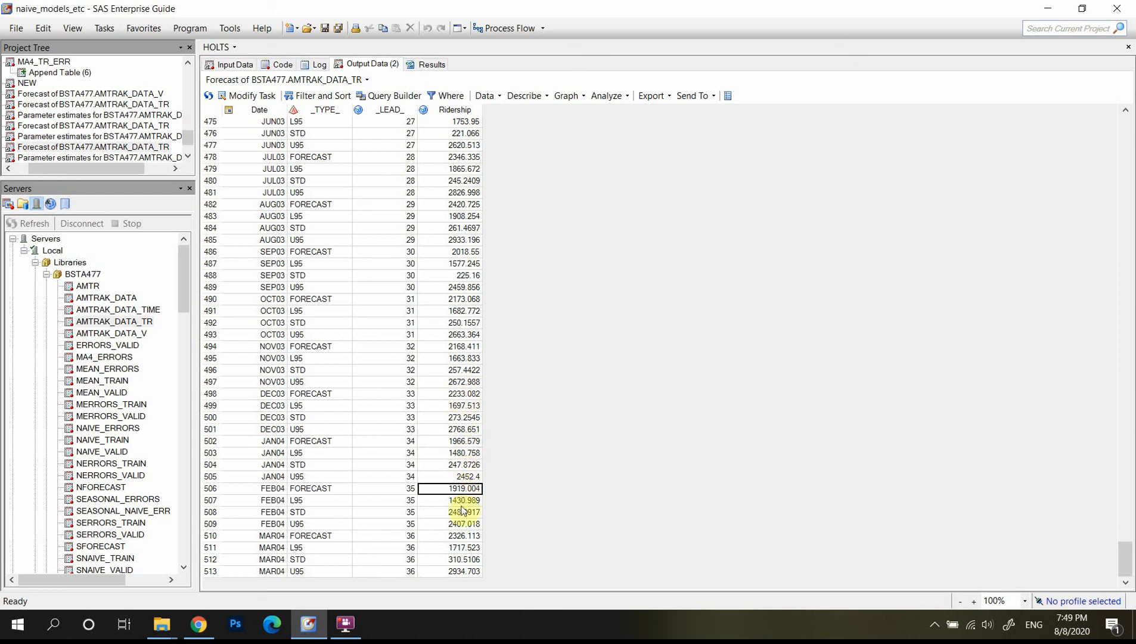
left_click(460, 537)
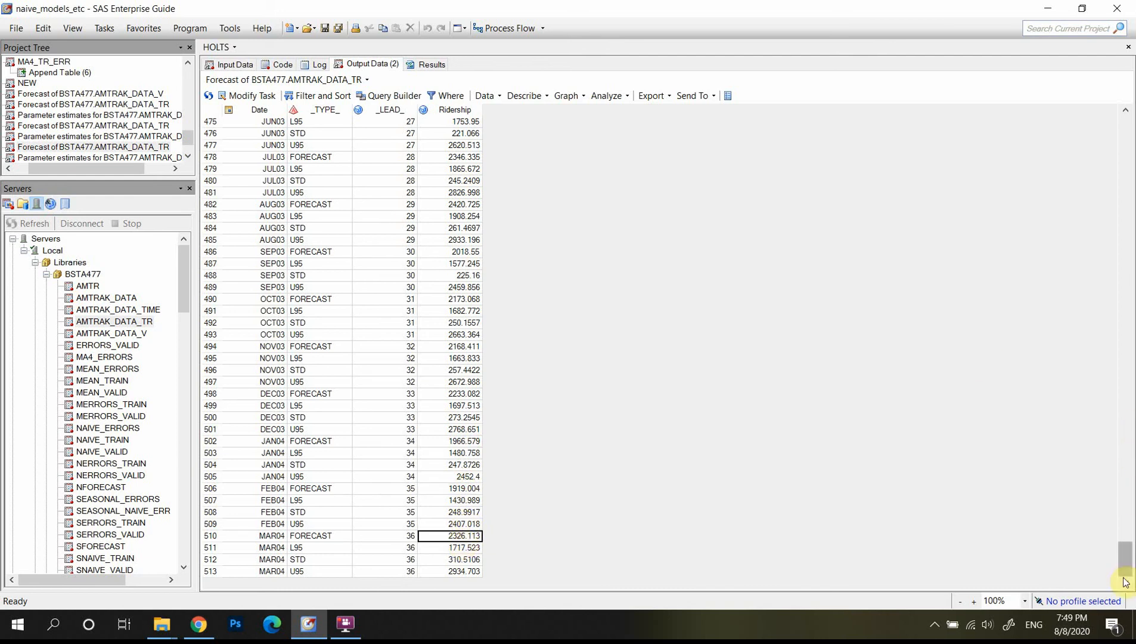
left_click_drag(1126, 561, 1123, 449)
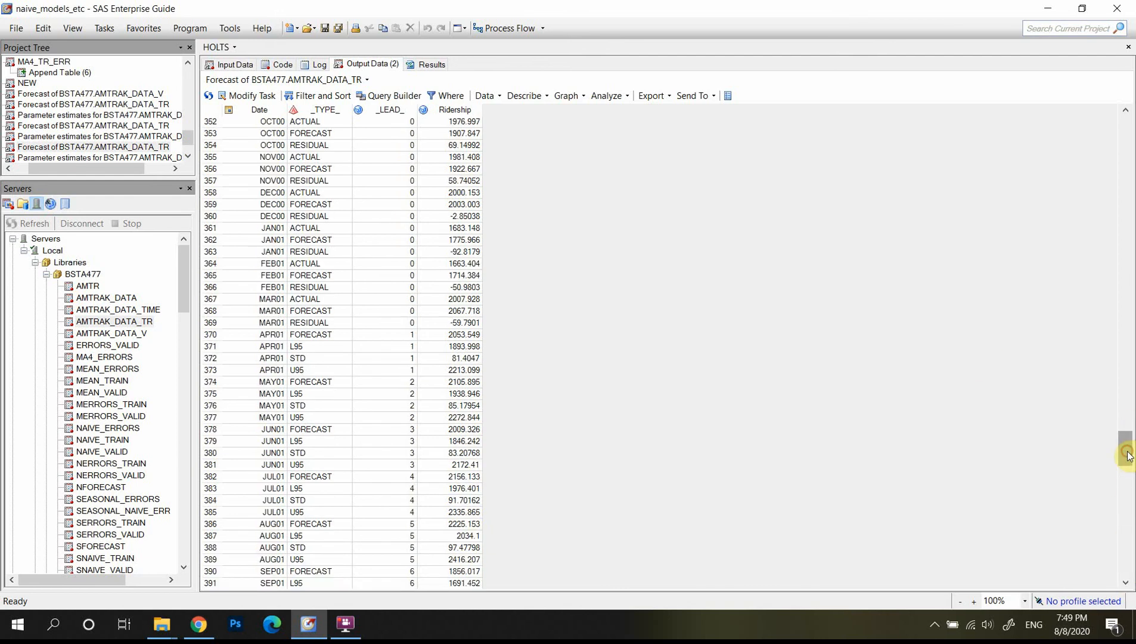
View the file types available for exporting the AMTRAK_DATA_TR forecast table, and close the export dialog without saving.
left_click(669, 97)
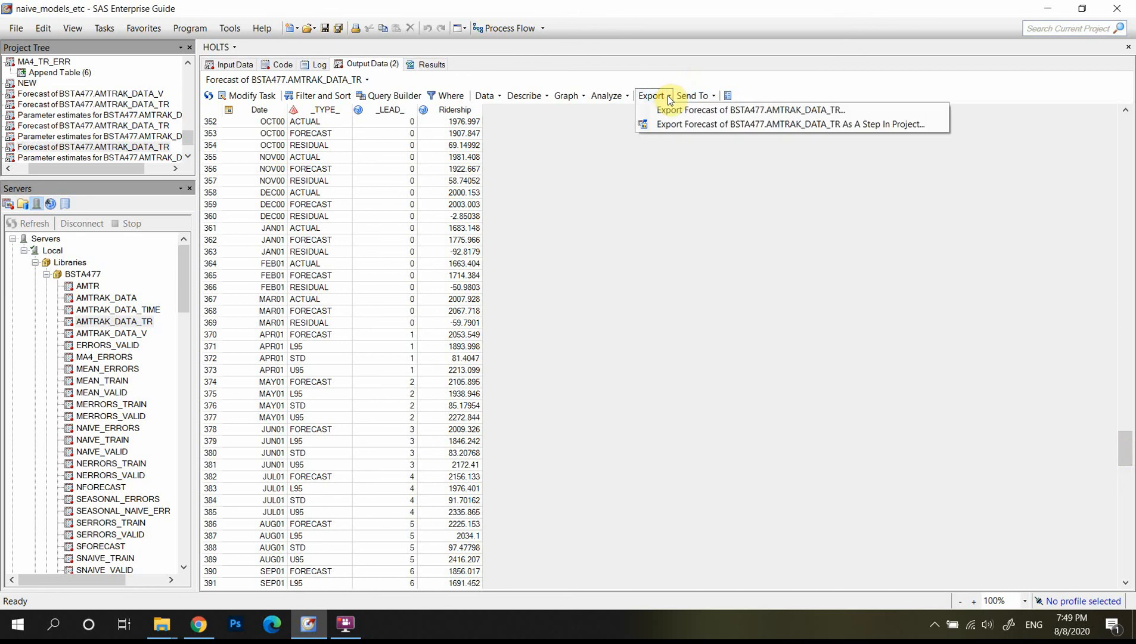
left_click(671, 106)
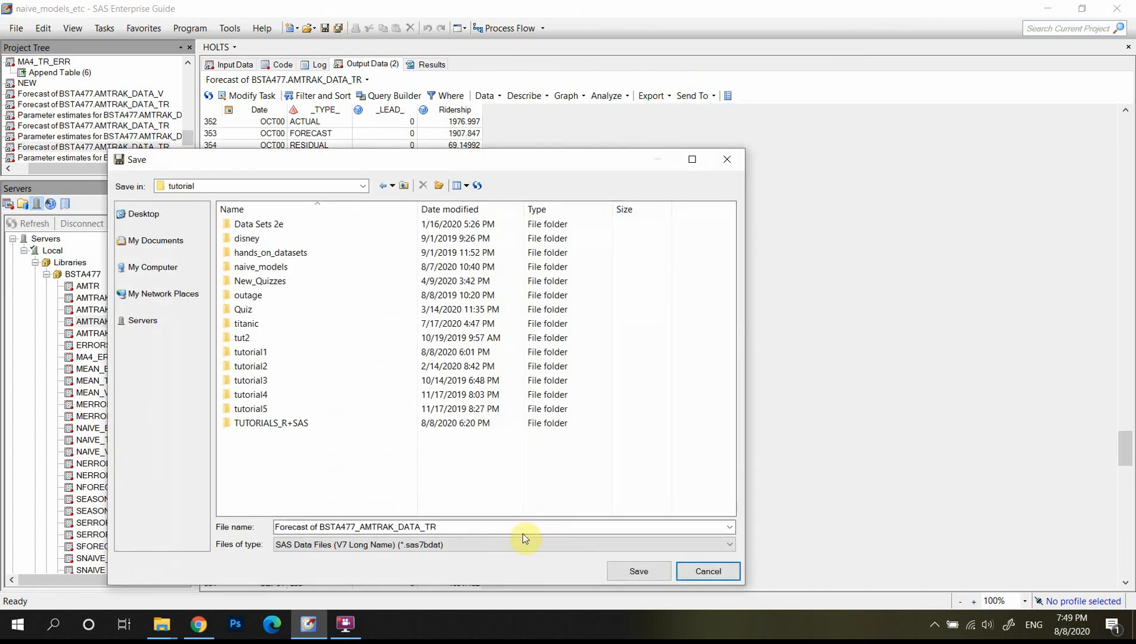
left_click(510, 539)
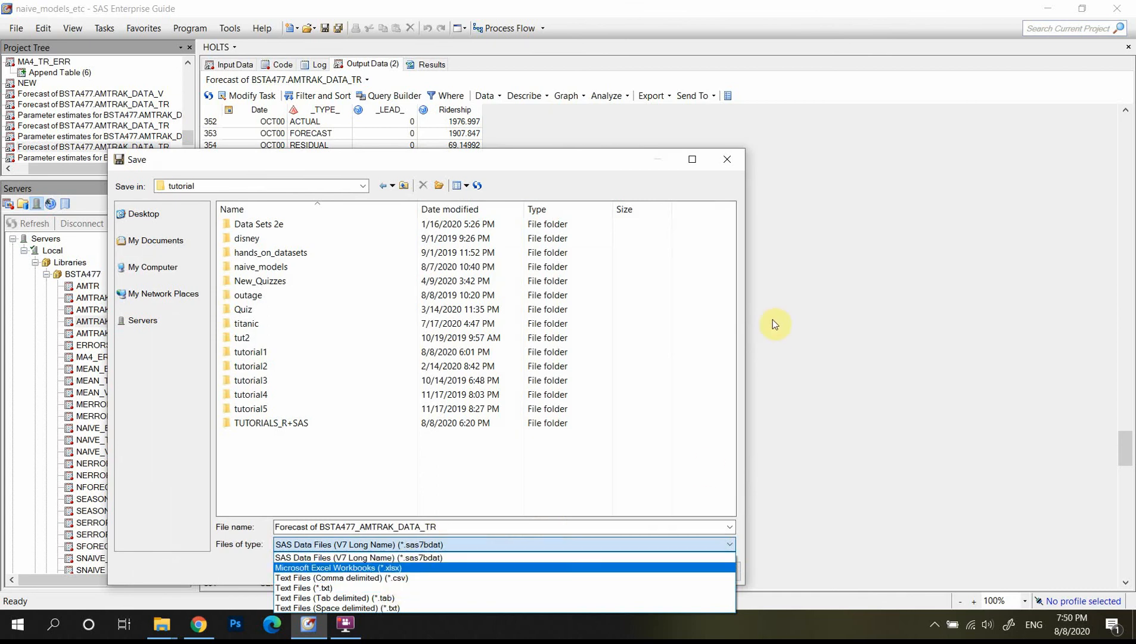
left_click(727, 159)
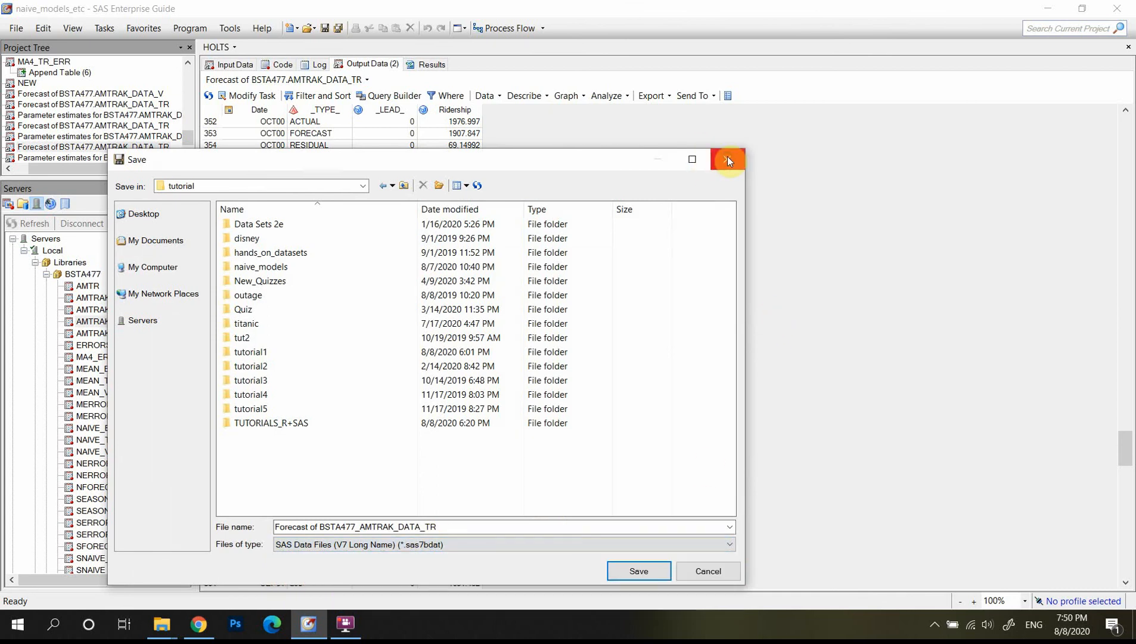
Close the export dialog and examine the MSE to MAE rows in the HOLTS parameter estimates table.
left_click(727, 159)
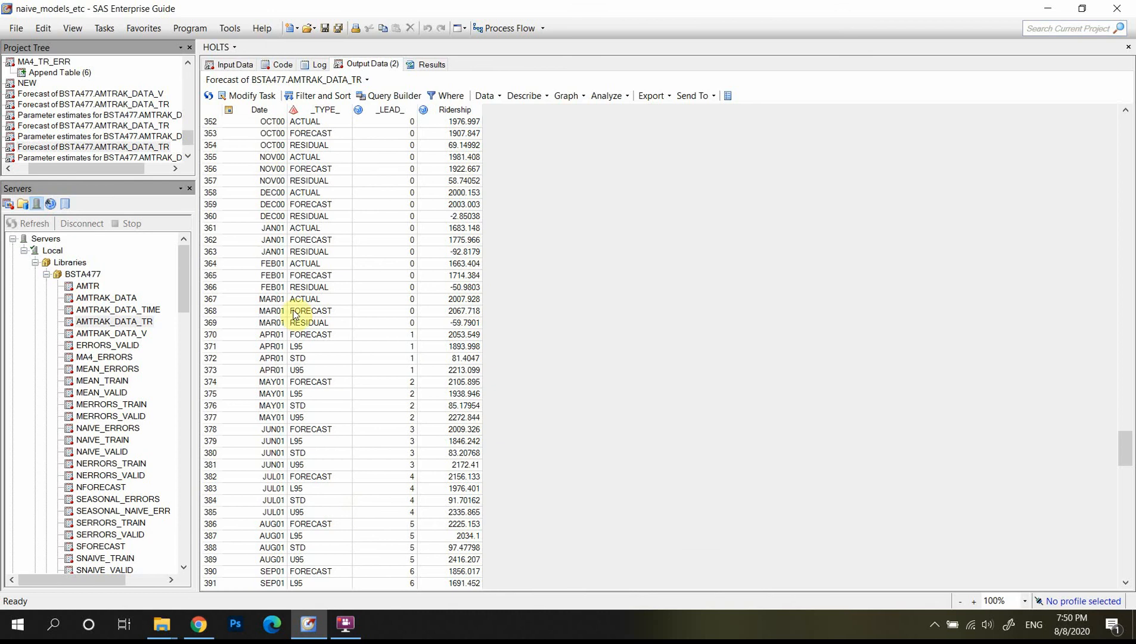
left_click(366, 79)
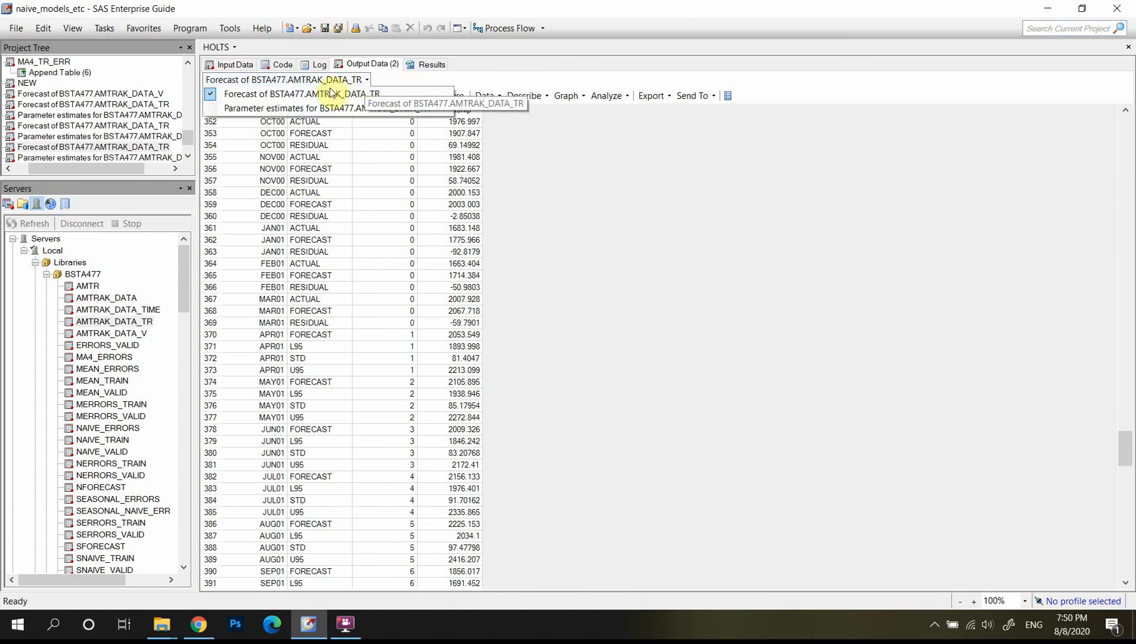
left_click(316, 108)
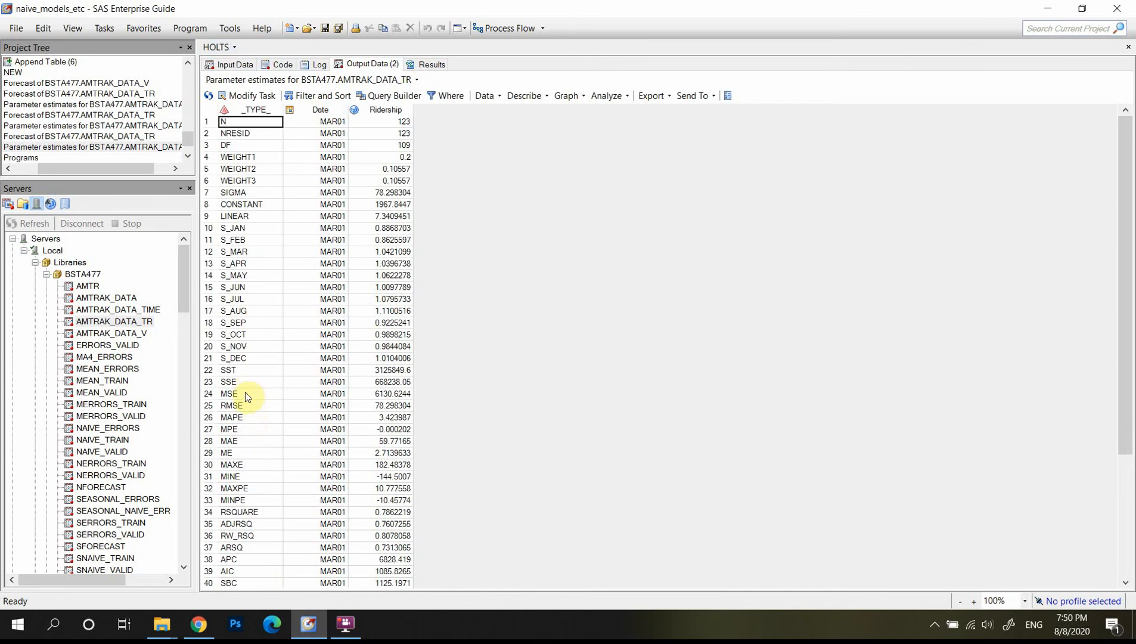
left_click_drag(245, 393, 363, 447)
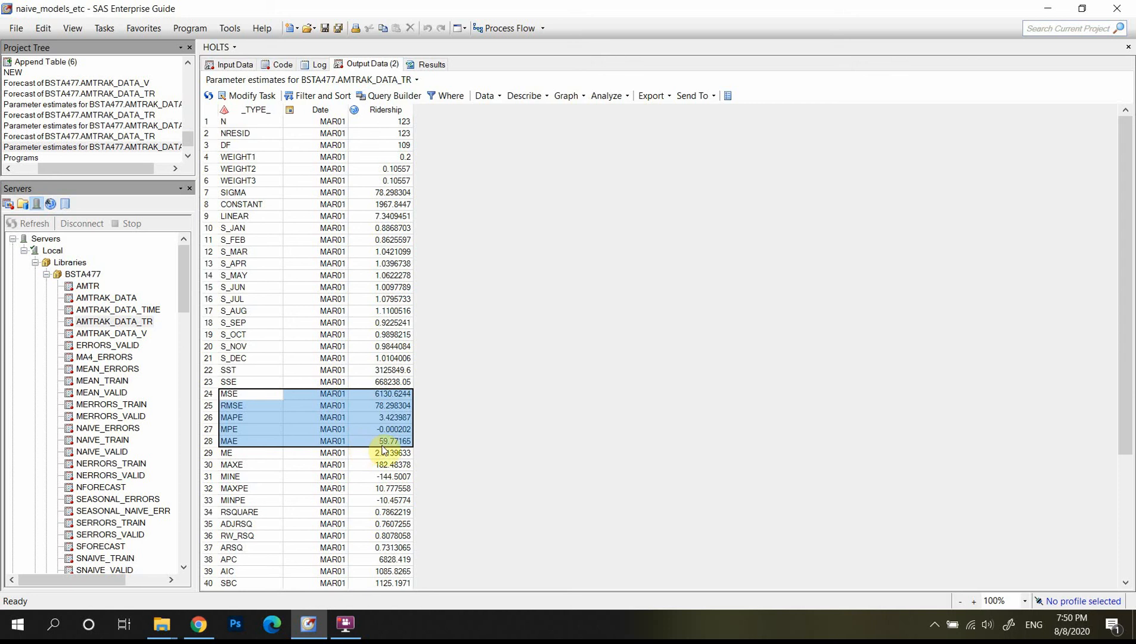
left_click(381, 446)
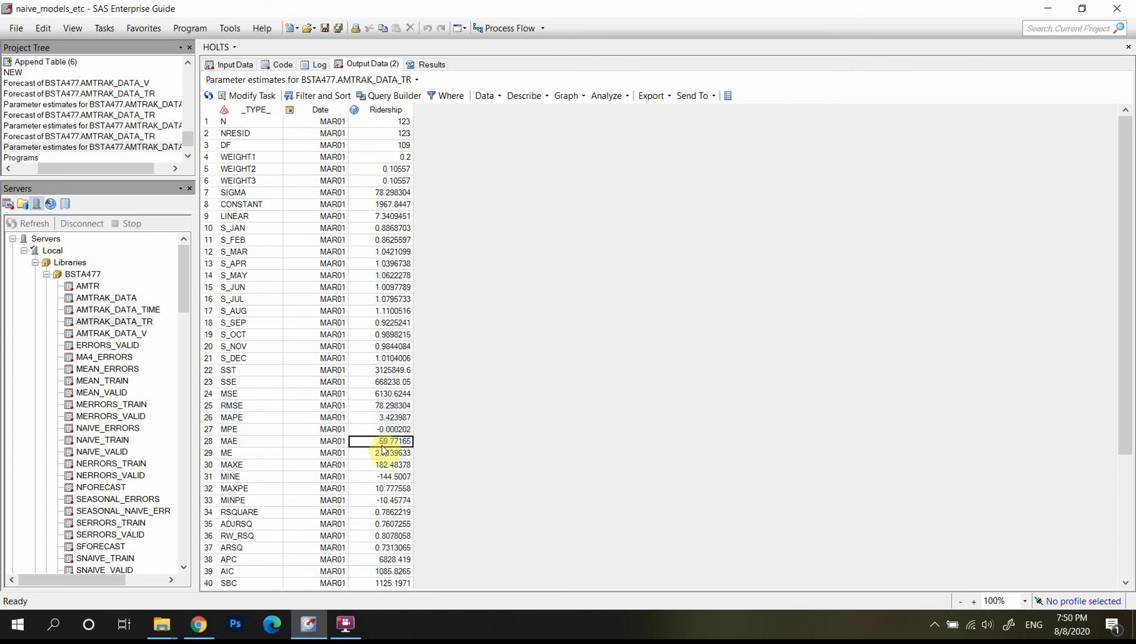
Set the HOLTS task's forecasting method to Winters Additive Method and run it as a new task without replacing the previous results.
left_click_drag(122, 167, 86, 172)
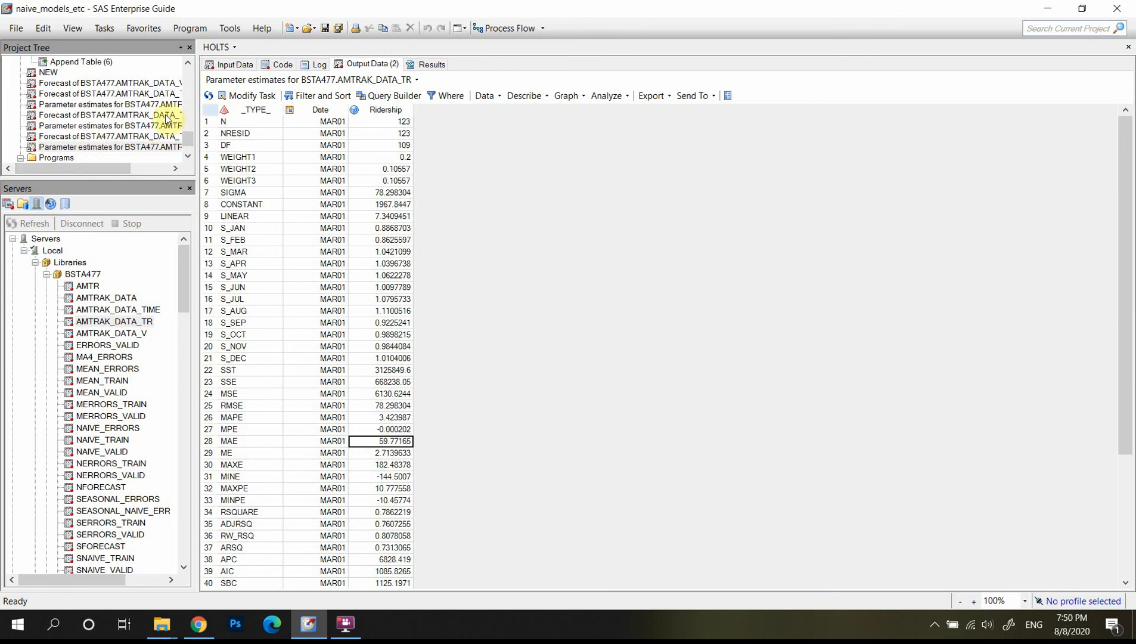
left_click_drag(187, 139, 186, 88)
left_click(71, 105)
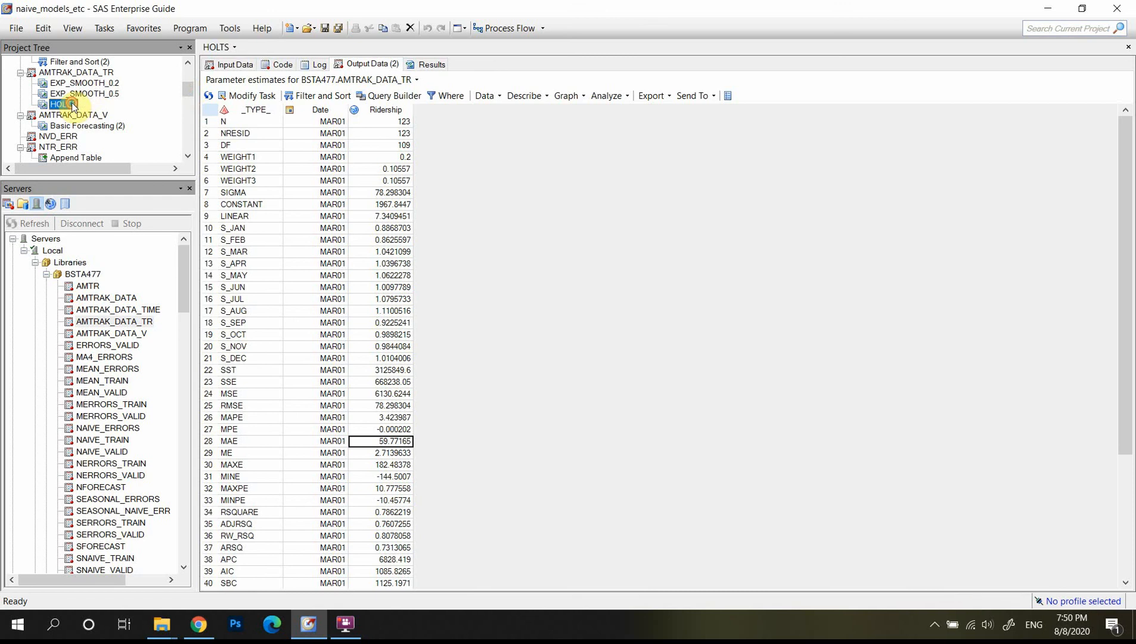
double_click(71, 105)
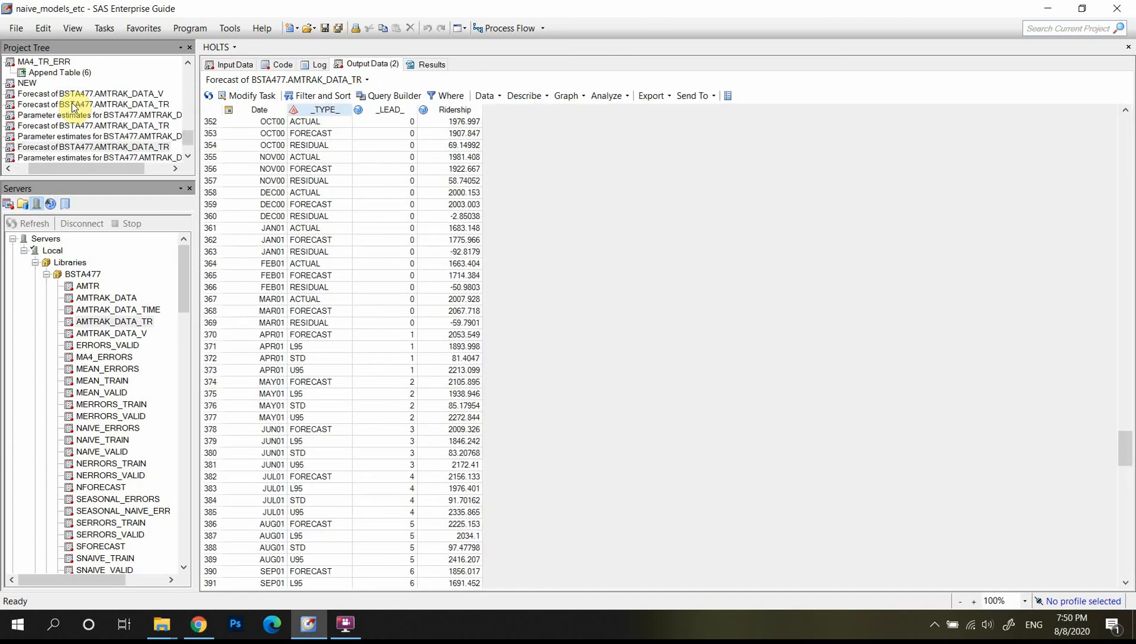
left_click(258, 98)
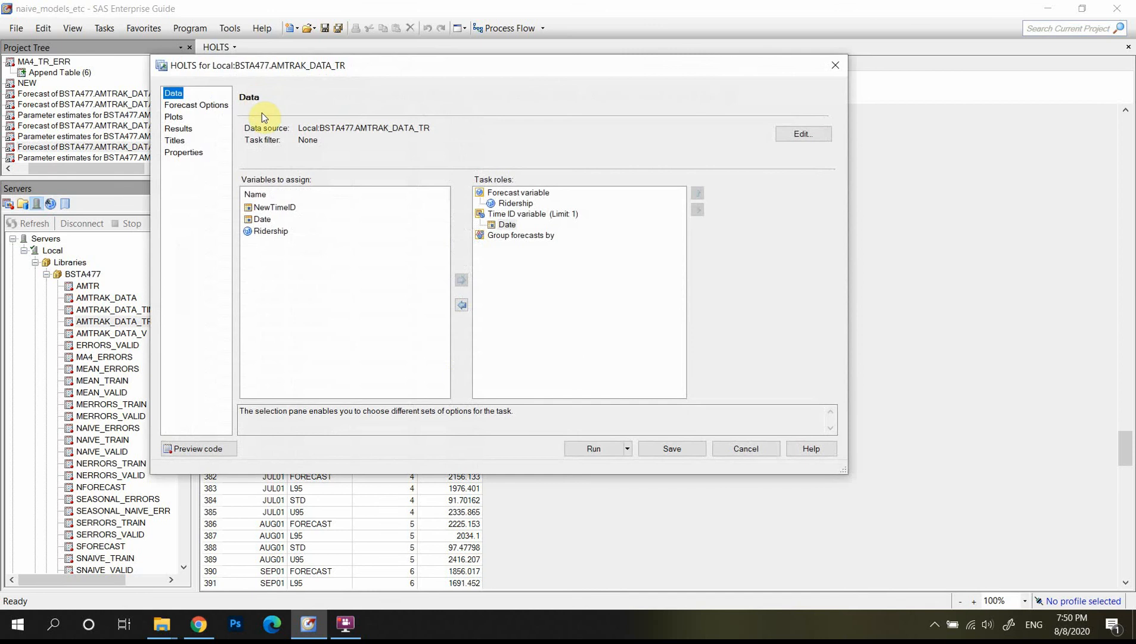
left_click(187, 107)
left_click(744, 133)
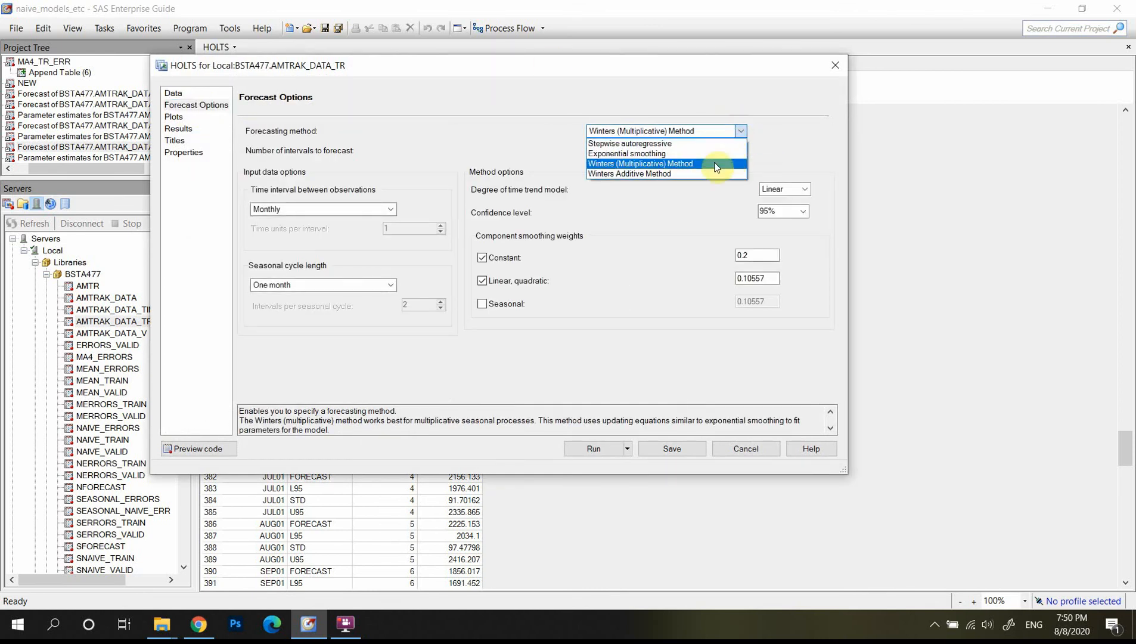
left_click(715, 169)
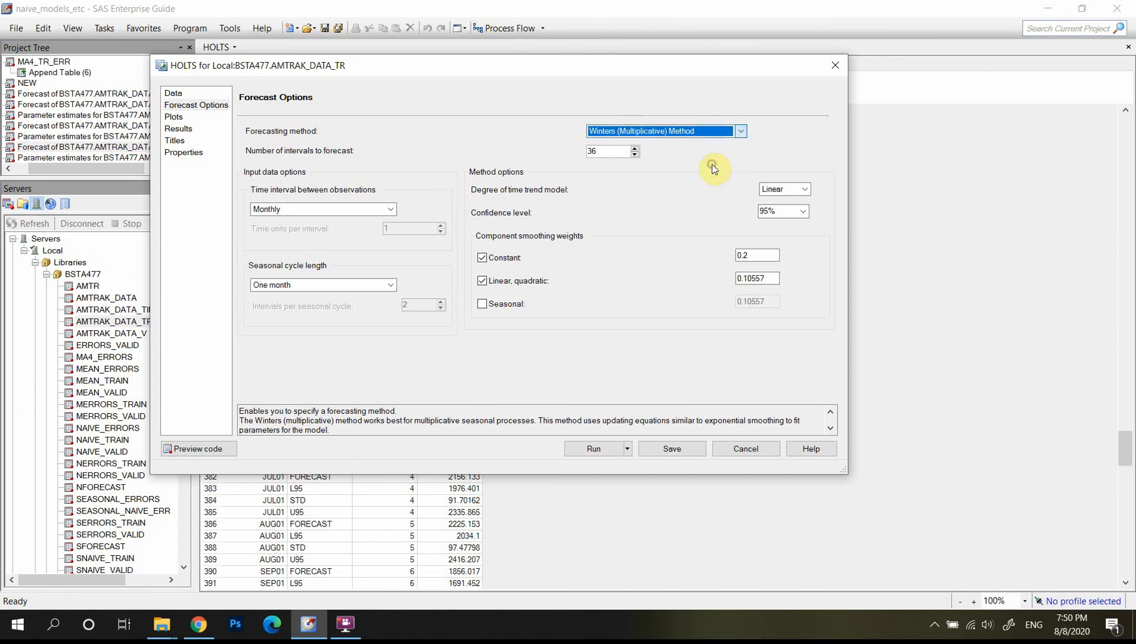
left_click(737, 132)
left_click(661, 172)
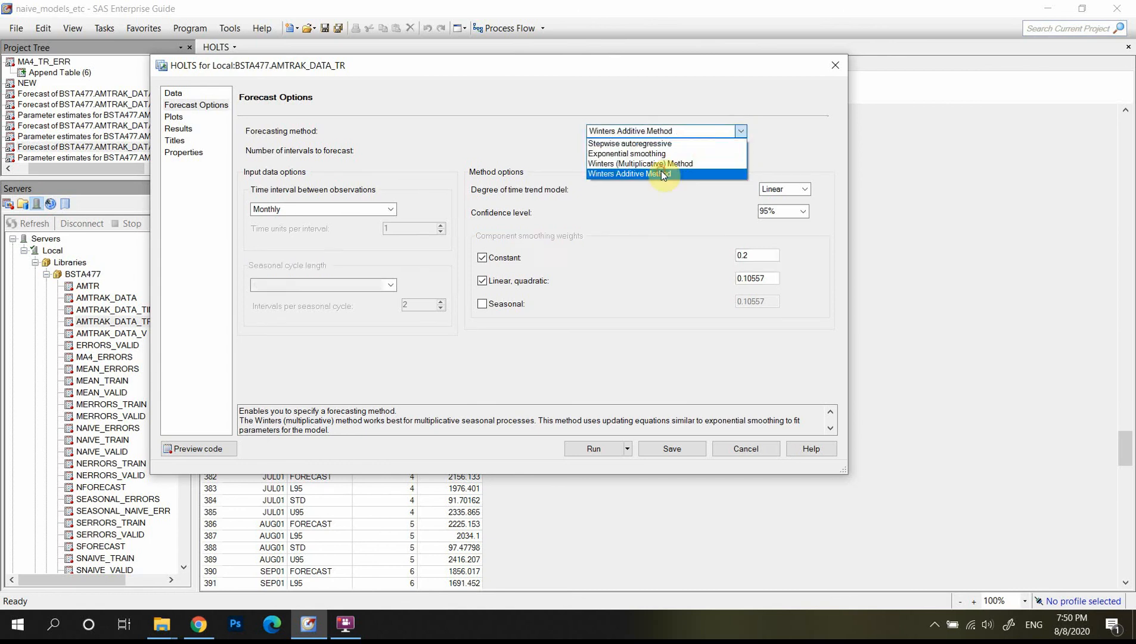
left_click(590, 449)
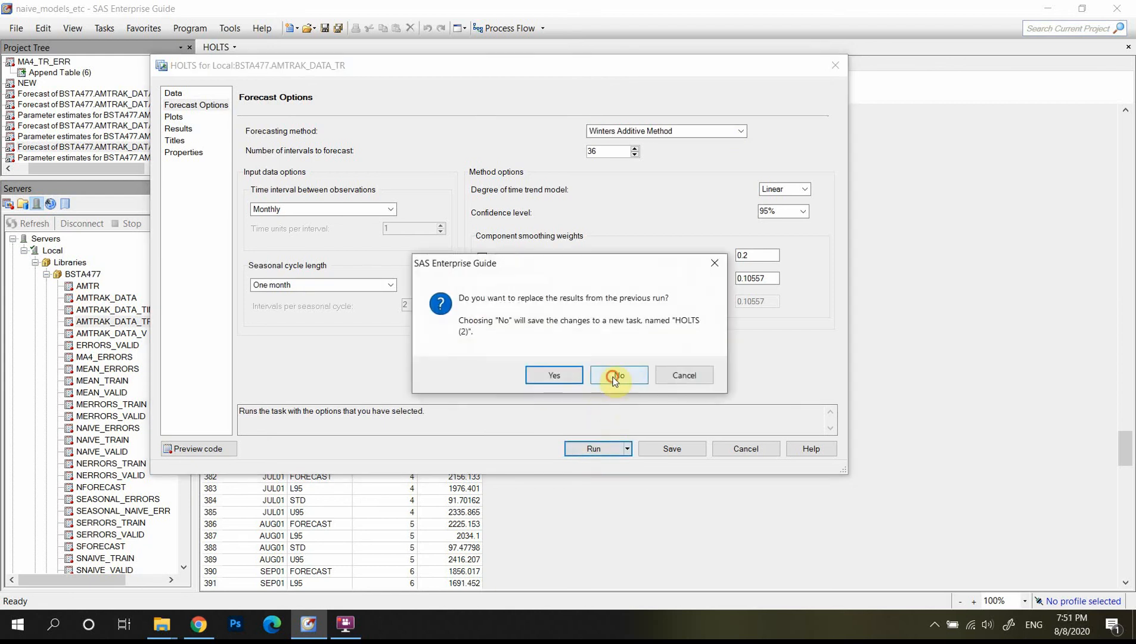
left_click(613, 376)
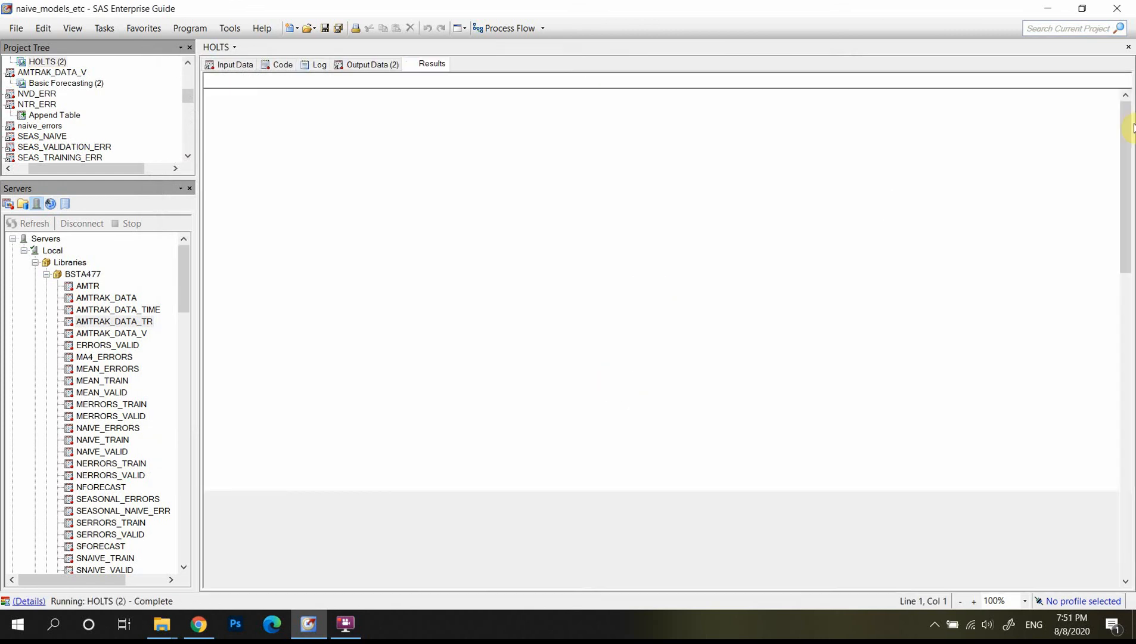
Review the forecast and residuals plots in the HOLTS (2) results.
left_click_drag(1122, 157, 1132, 295)
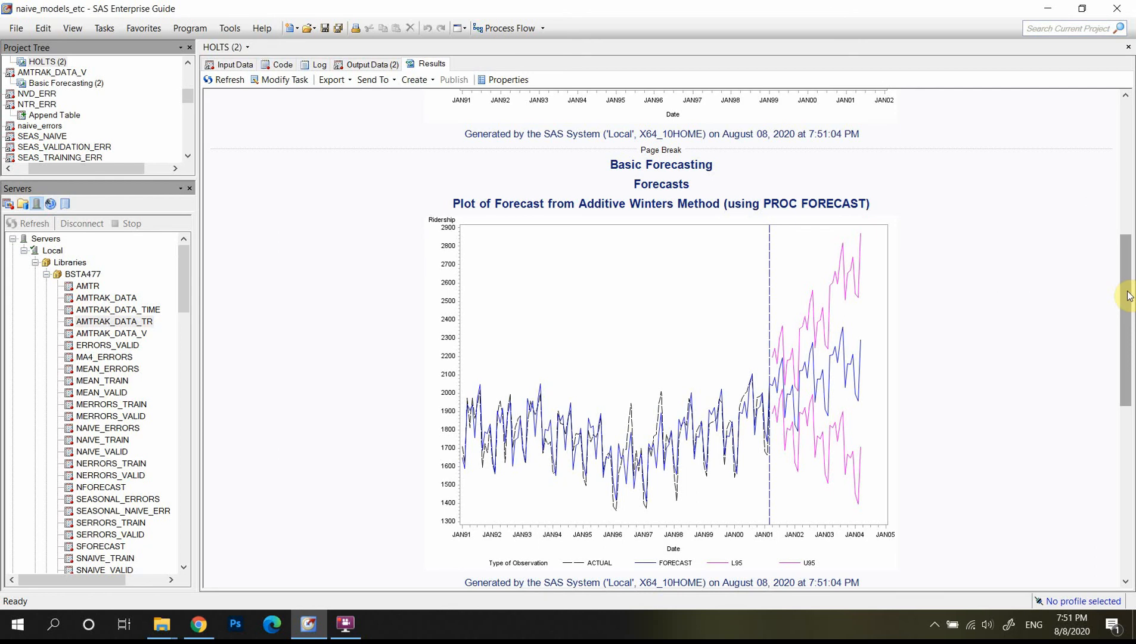
left_click_drag(1127, 291, 1127, 315)
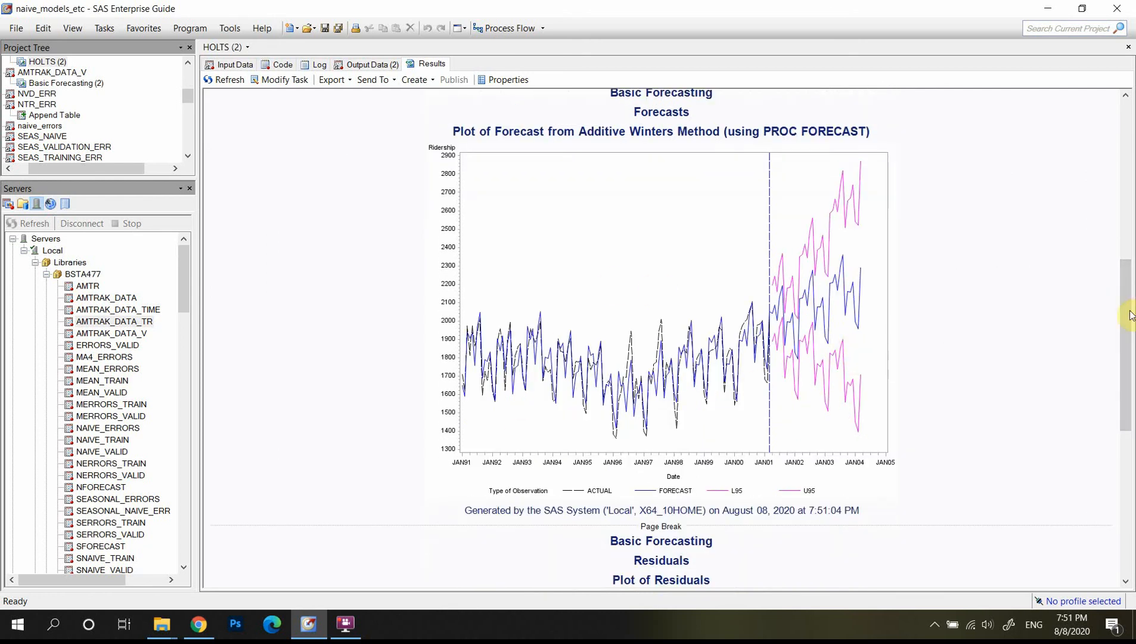
left_click_drag(1125, 316, 1124, 444)
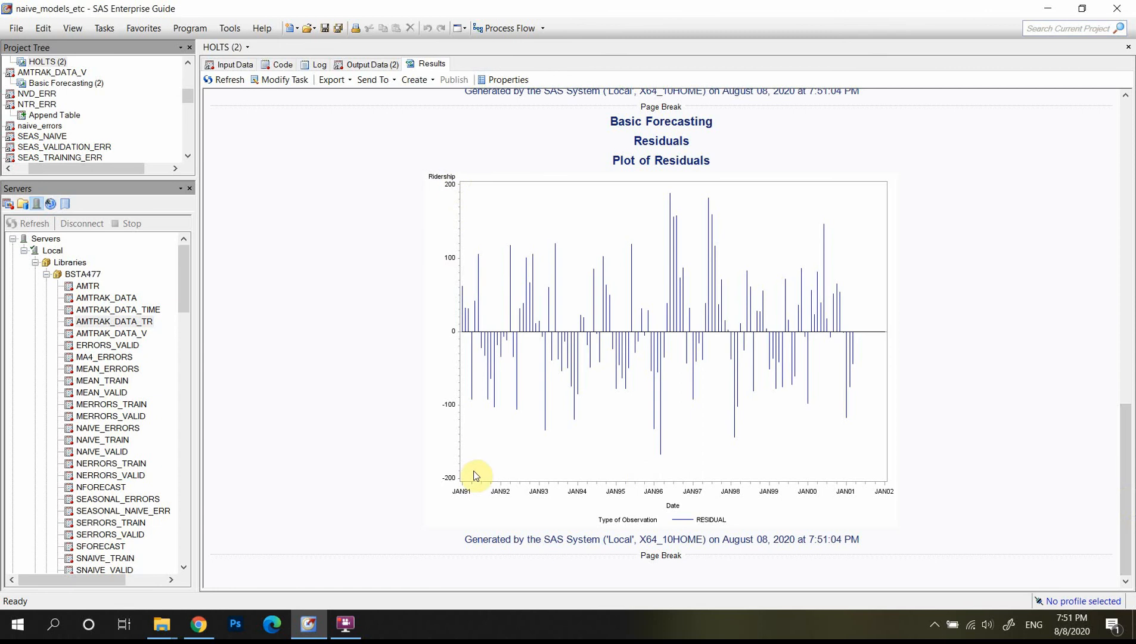
left_click_drag(1131, 480, 1131, 322)
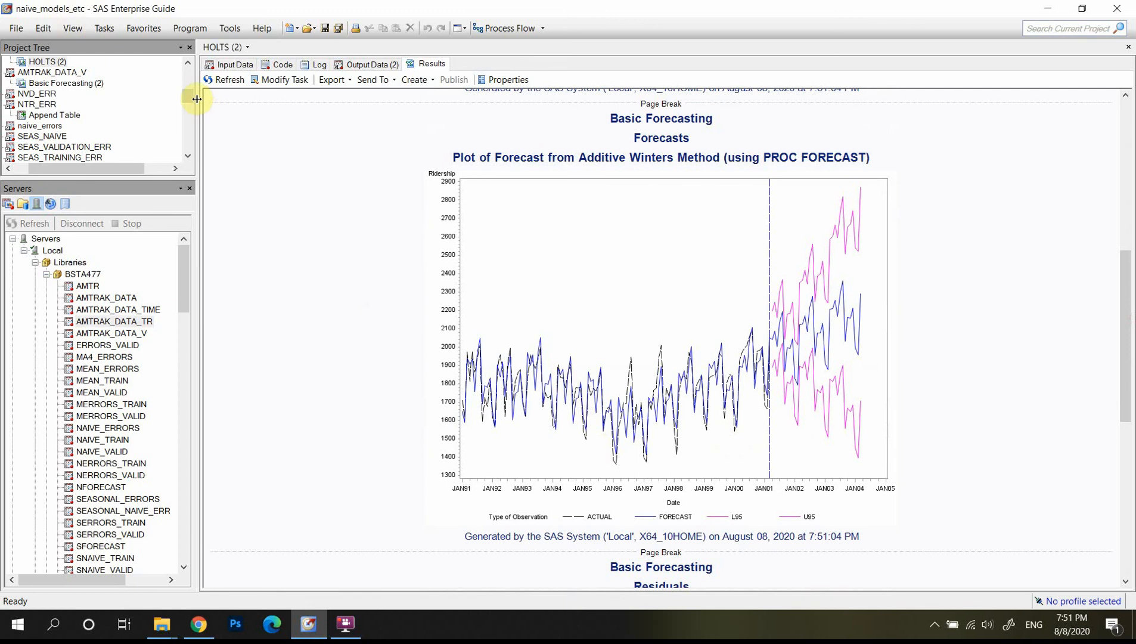
Rename the HOLTS task under AMTRAK_DATA_TR as HOLTS_MULTIPL.
left_click_drag(188, 96, 188, 86)
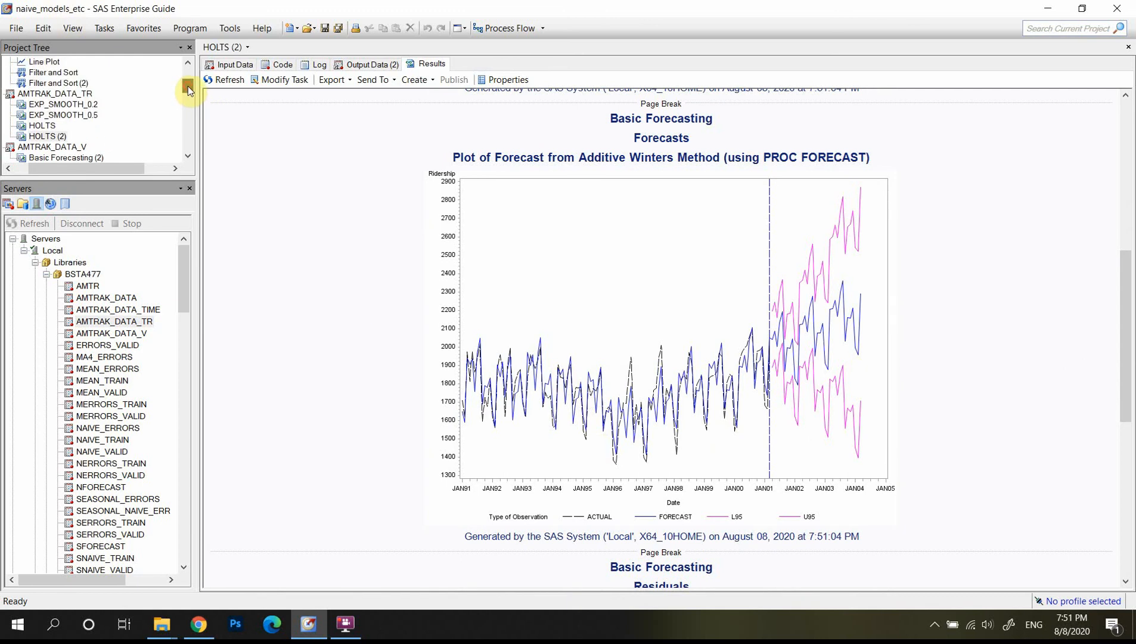
left_click(47, 127)
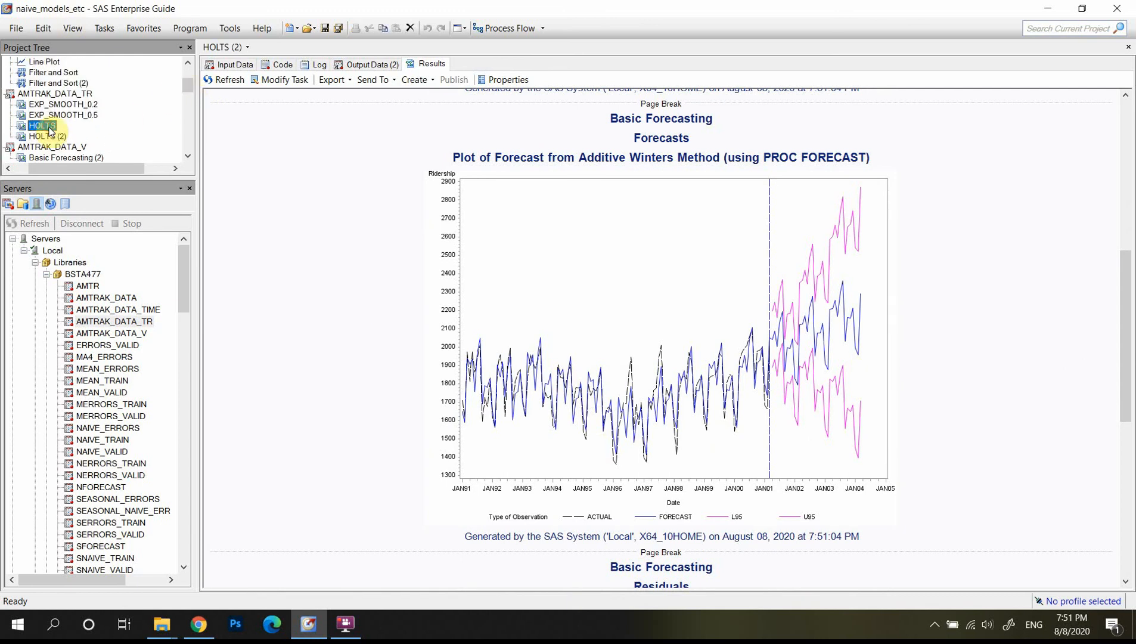
right_click(49, 128)
left_click(105, 301)
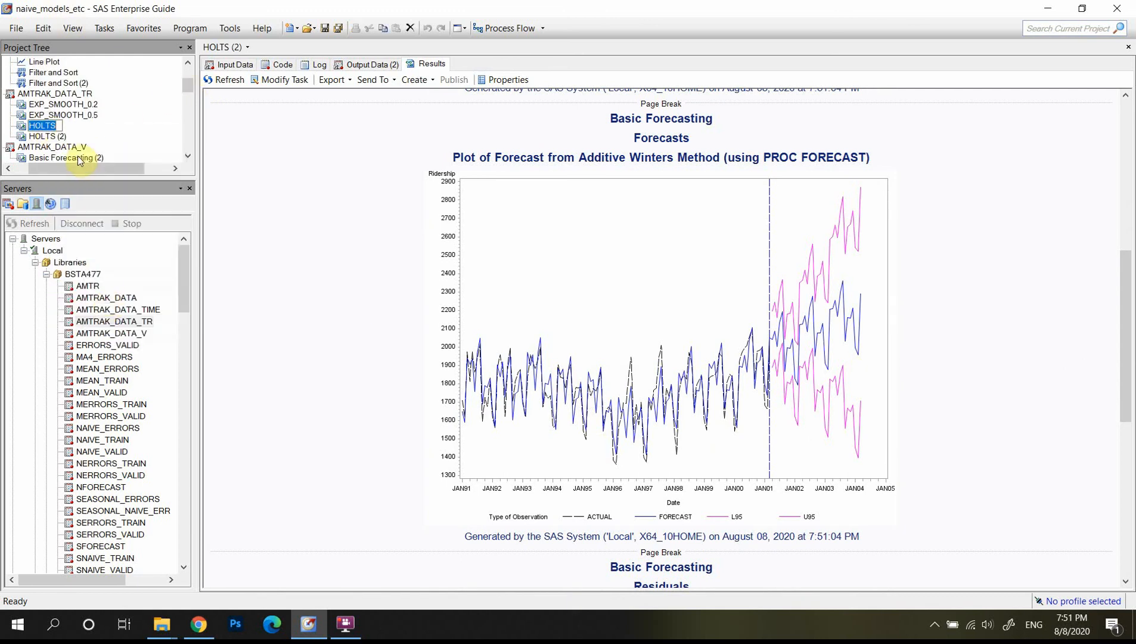
left_click(55, 125)
type("_MULTIPL")
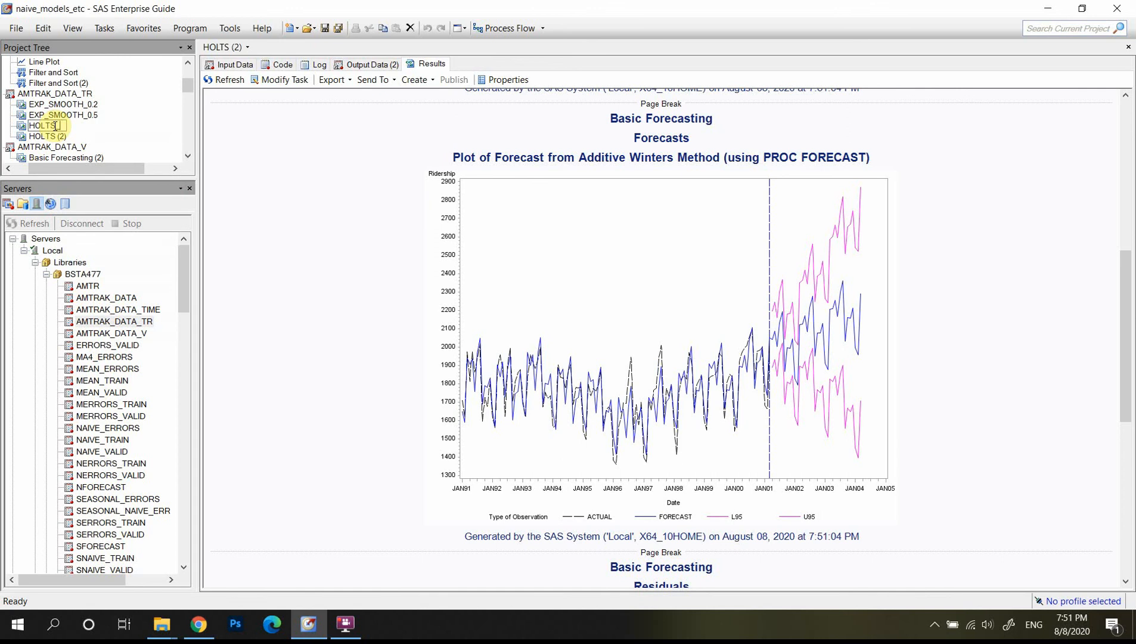
key("Return")
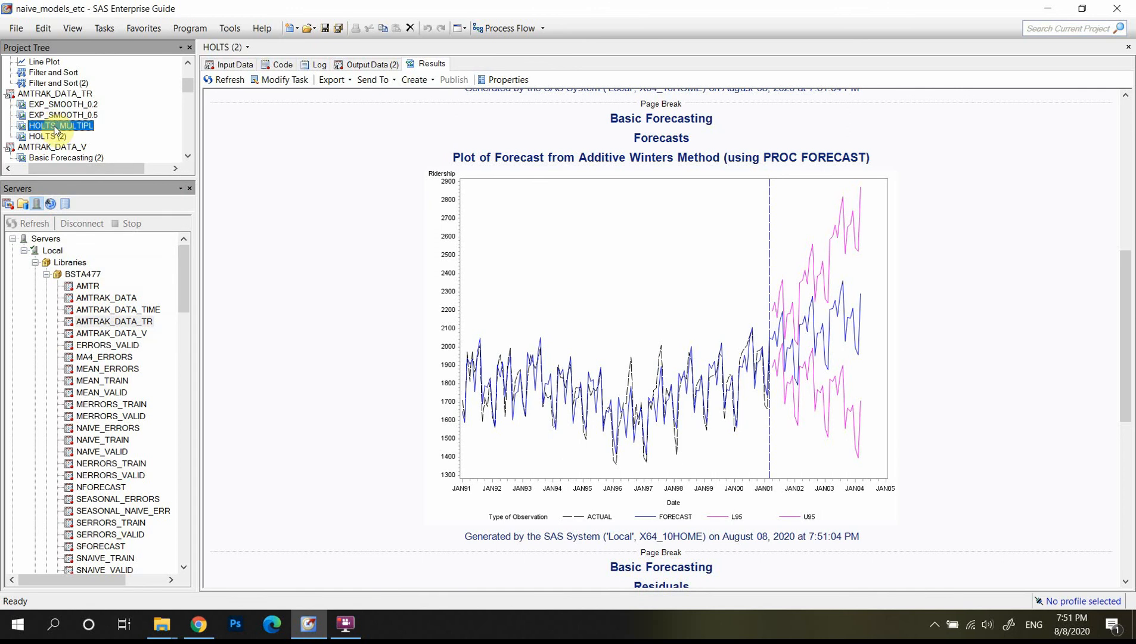
Rename the HOLTS (2) task as HOLTS_ADD.
left_click(53, 137)
right_click(58, 139)
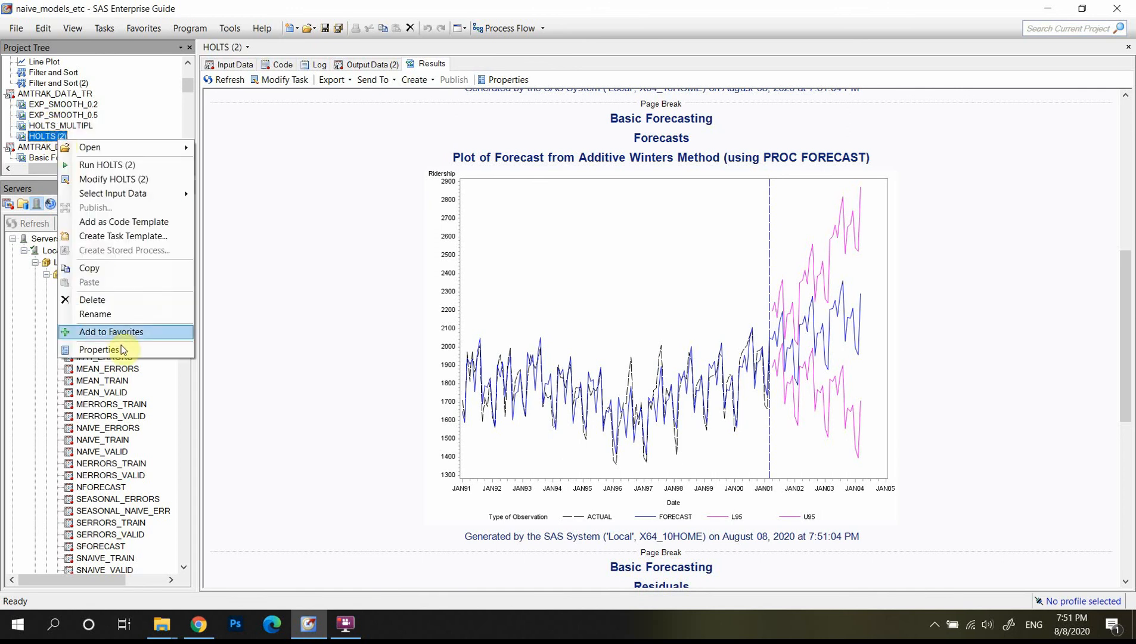
left_click(95, 314)
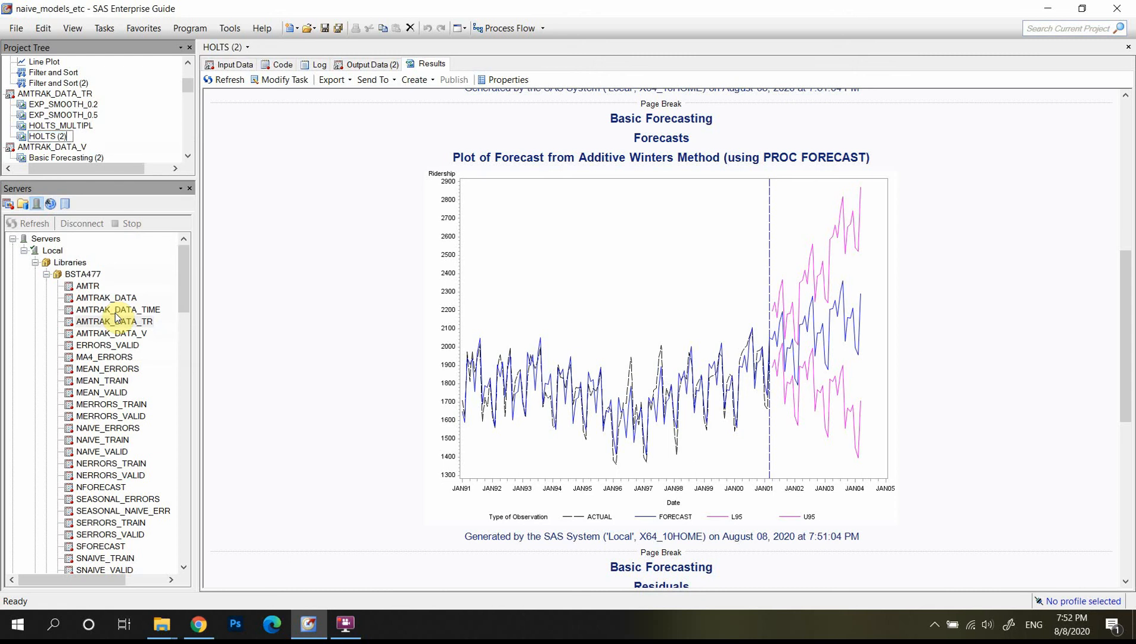
key("BackSpace")
key("BackSpace")
key("BackSpace")
key("BackSpace")
type("_ADD")
key("Return")
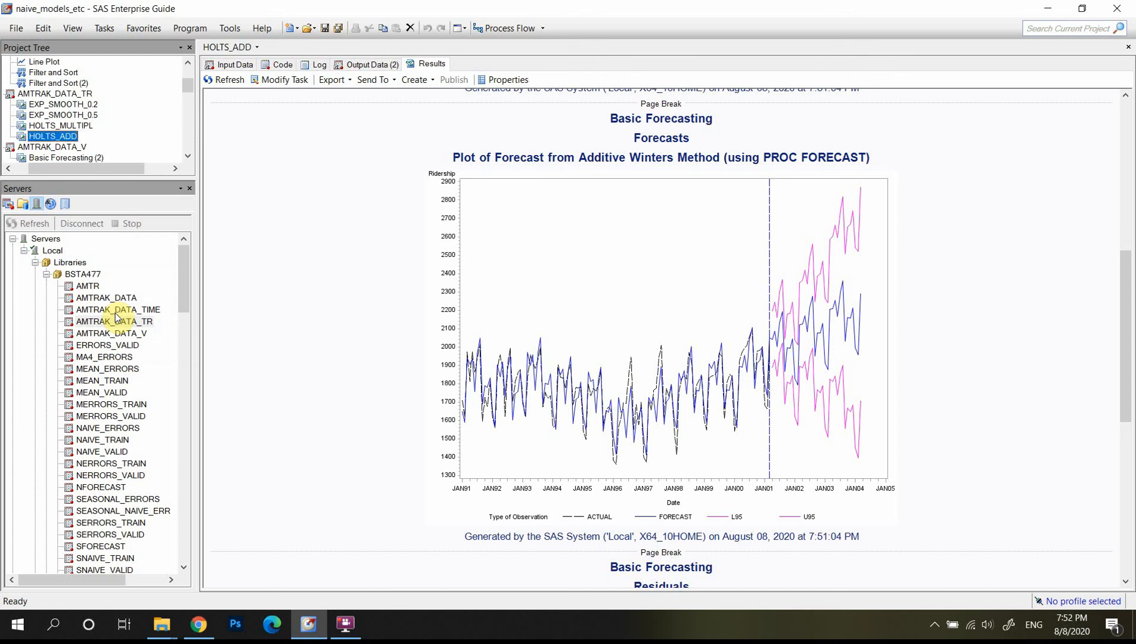
In the HOLTS_ADD task, set the forecasting method to Winters (Multiplicative) Method and enable the Seasonal smoothing weight.
left_click(287, 82)
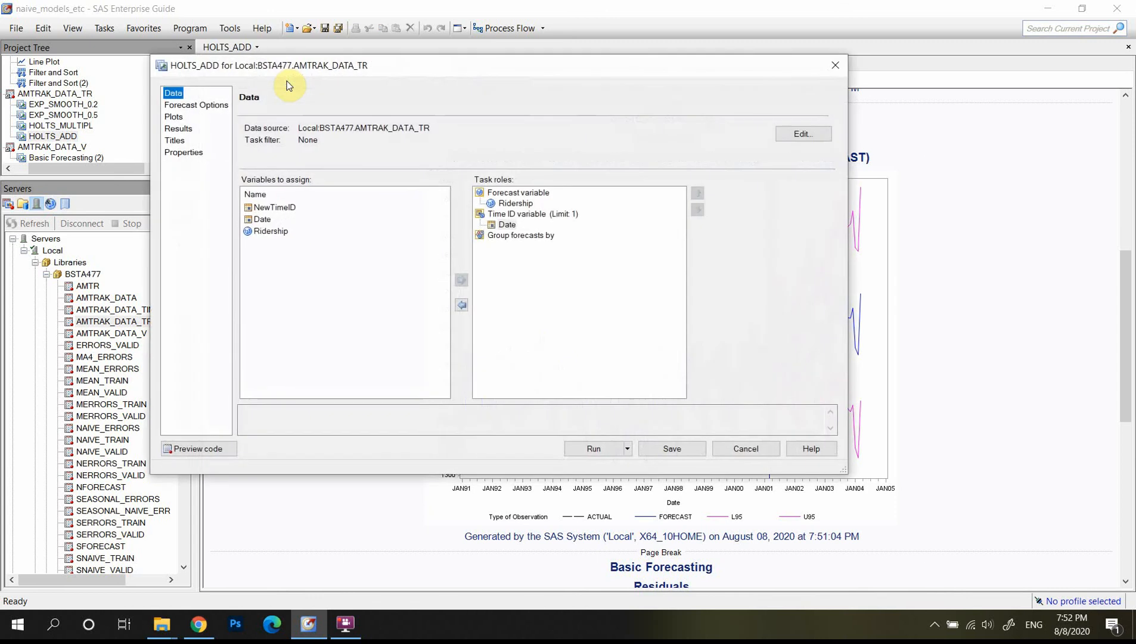
left_click(174, 106)
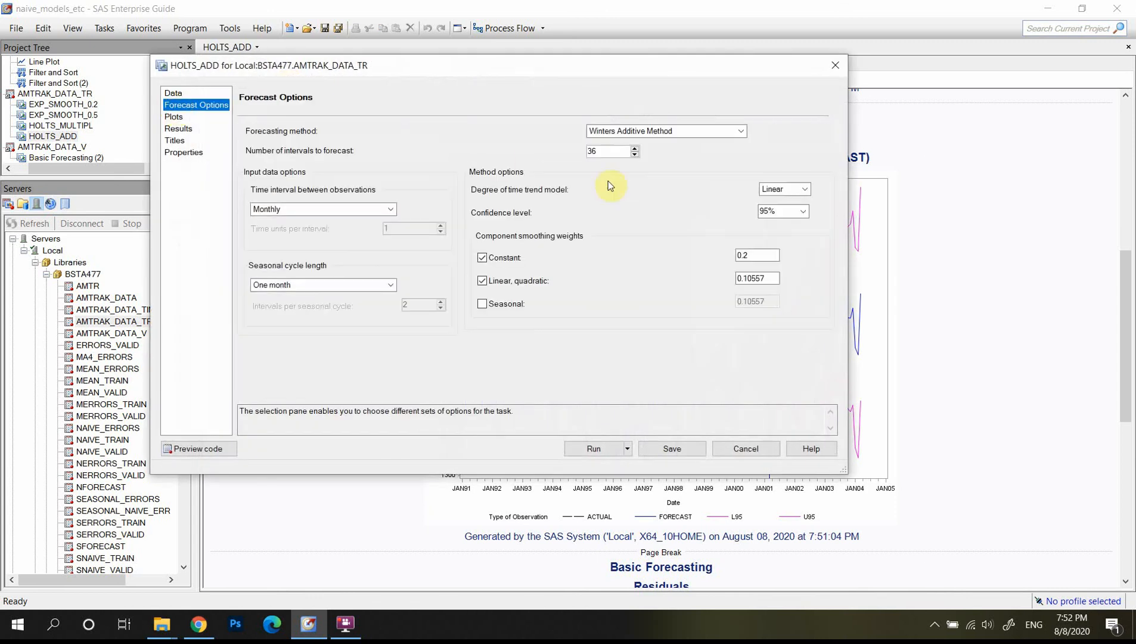
left_click(737, 129)
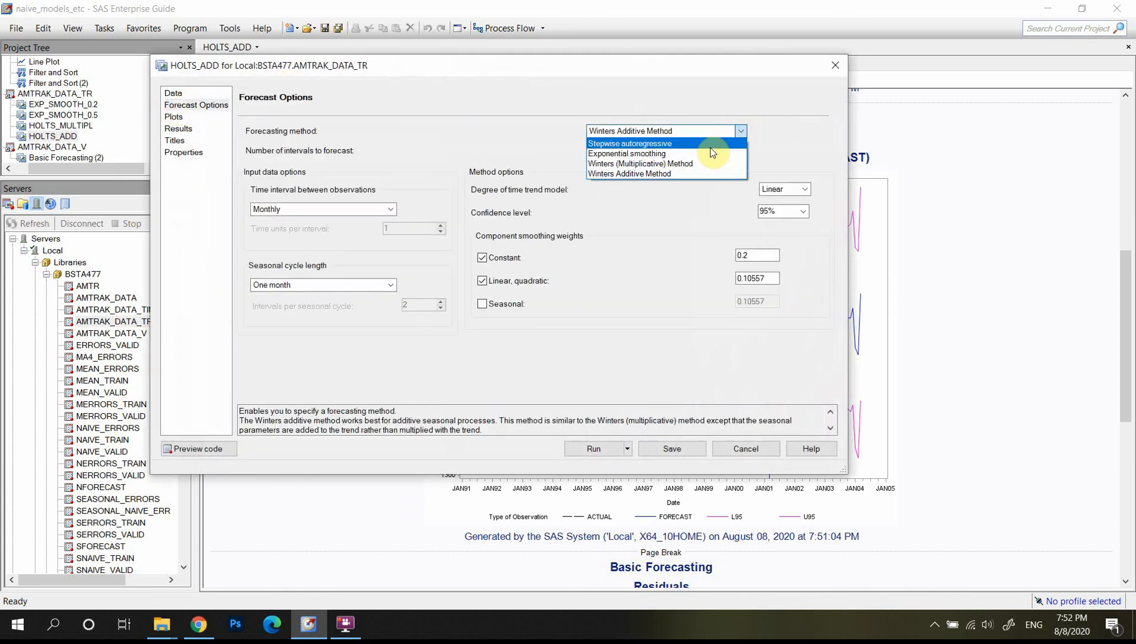
left_click(699, 158)
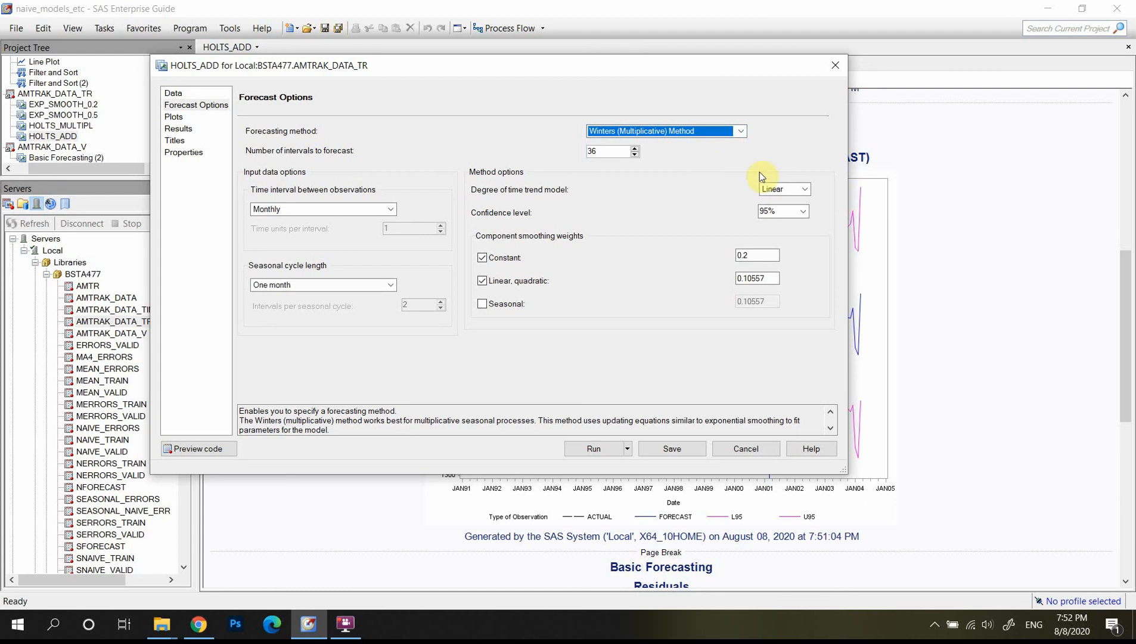
left_click(752, 257)
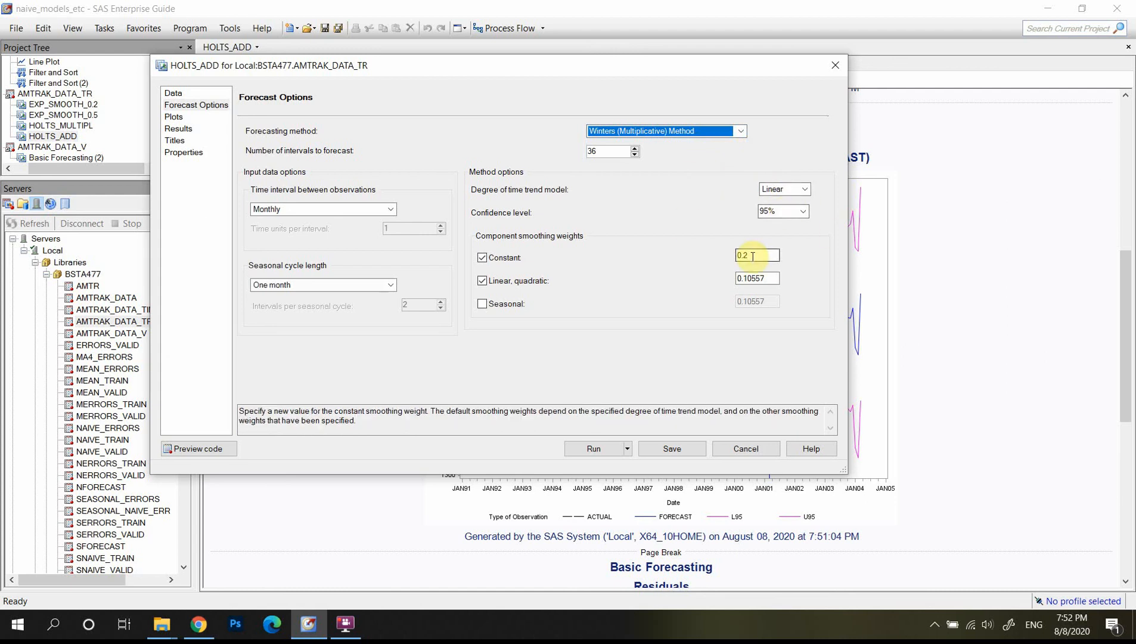
left_click(482, 305)
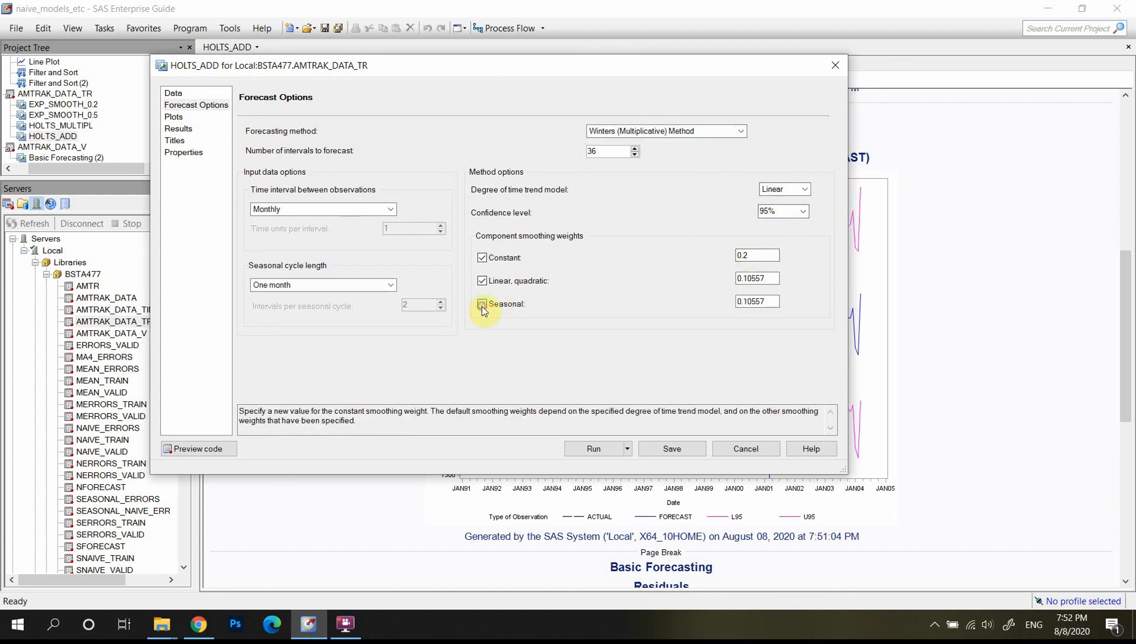
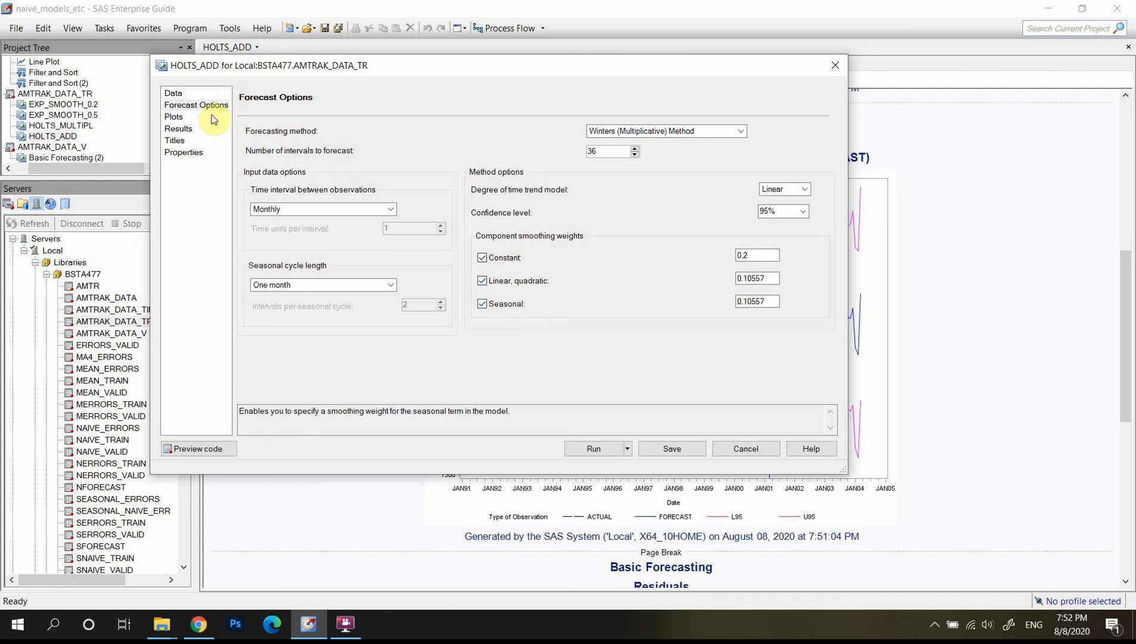
Check the HOLTS_ADD task's remaining settings, run it as a new task without replacing the previous results, and review its forecast and residuals plots.
left_click(174, 117)
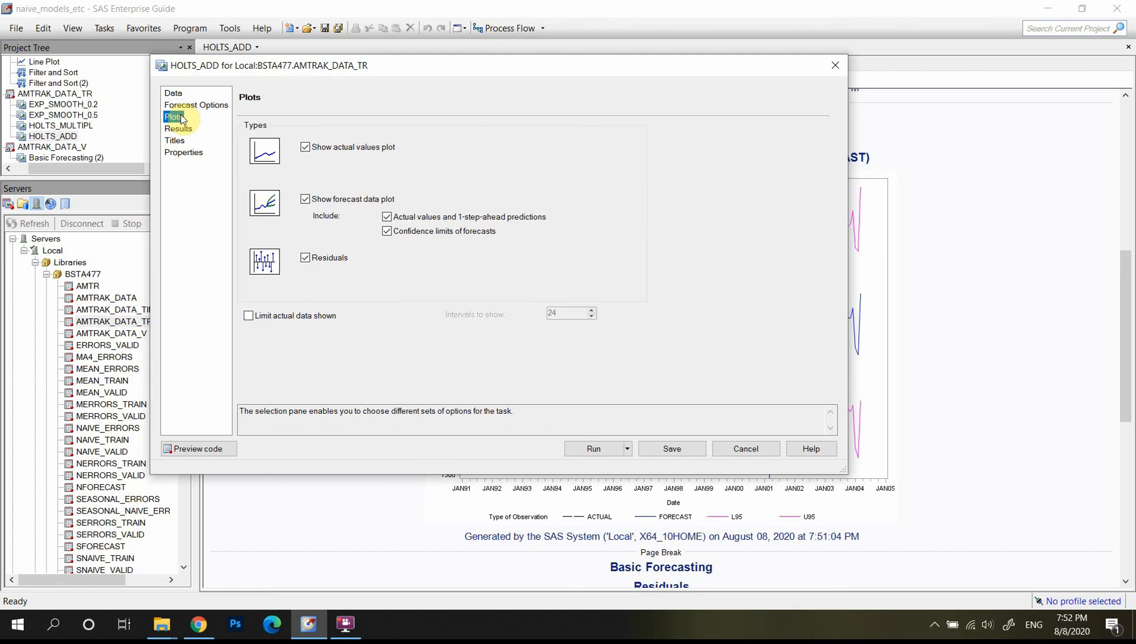
left_click(178, 129)
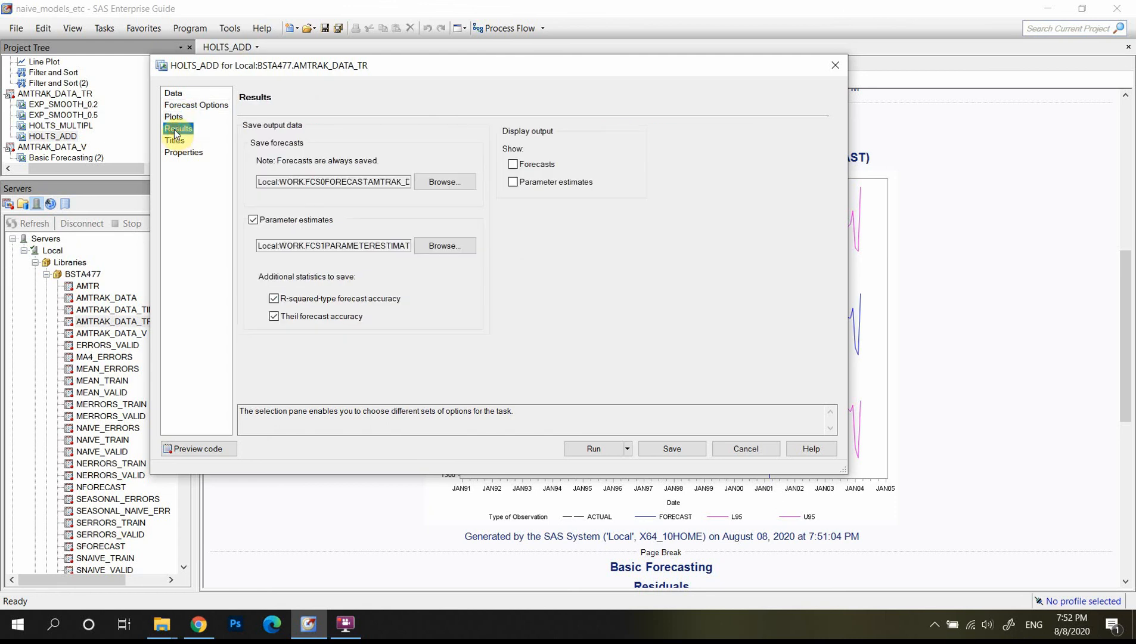
left_click(176, 141)
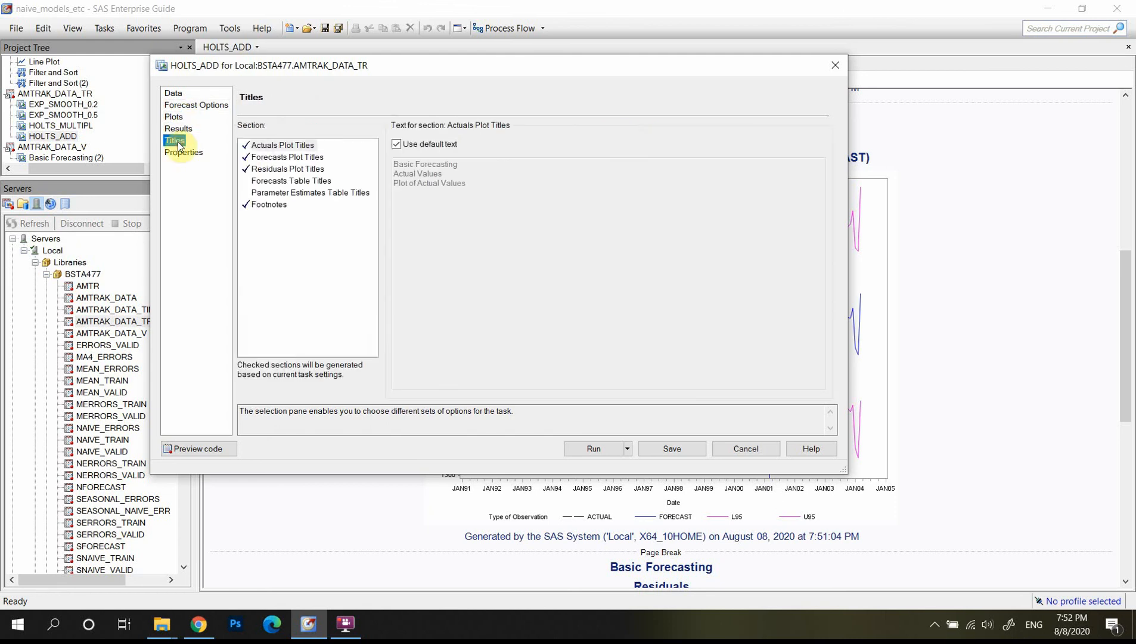
left_click(173, 93)
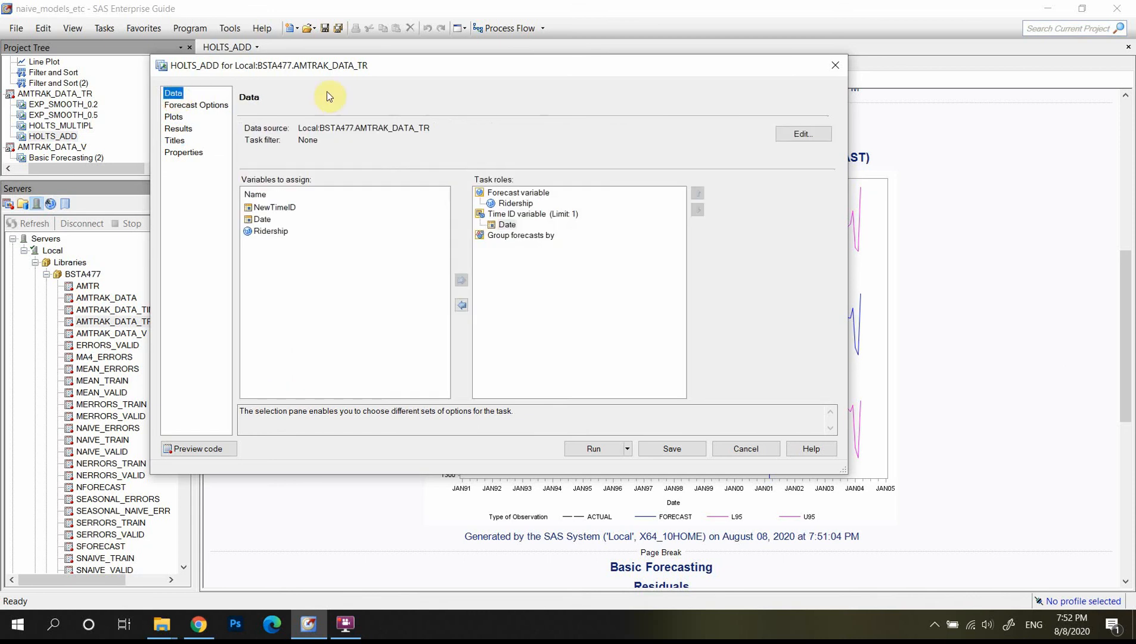
left_click(593, 447)
left_click(605, 376)
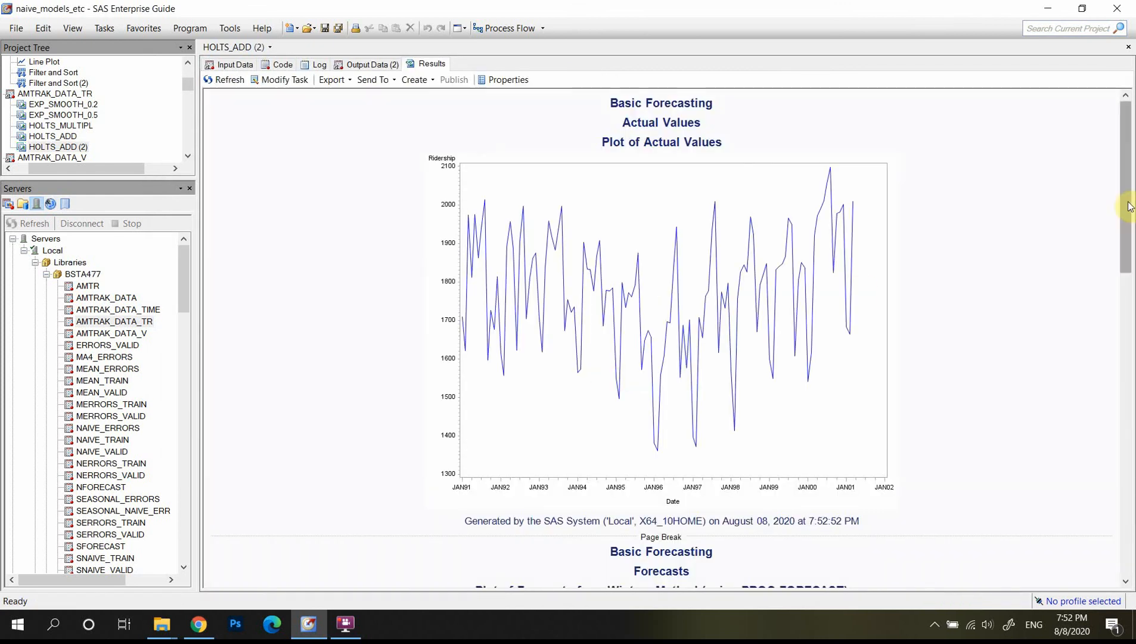
left_click_drag(1127, 206, 1130, 501)
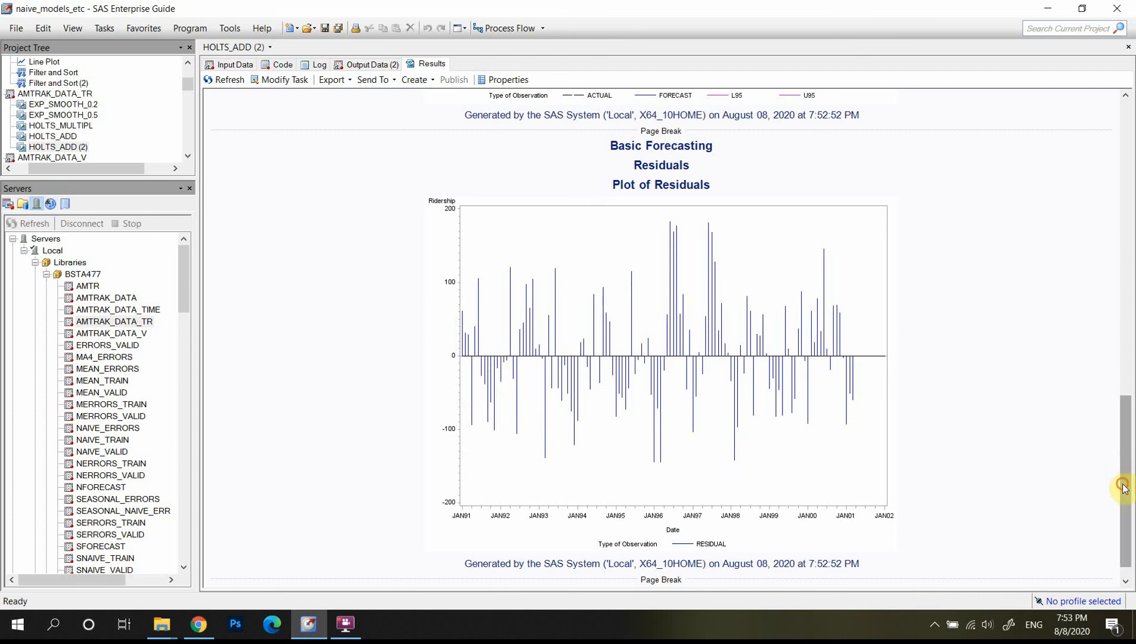
left_click_drag(1123, 486, 1132, 316)
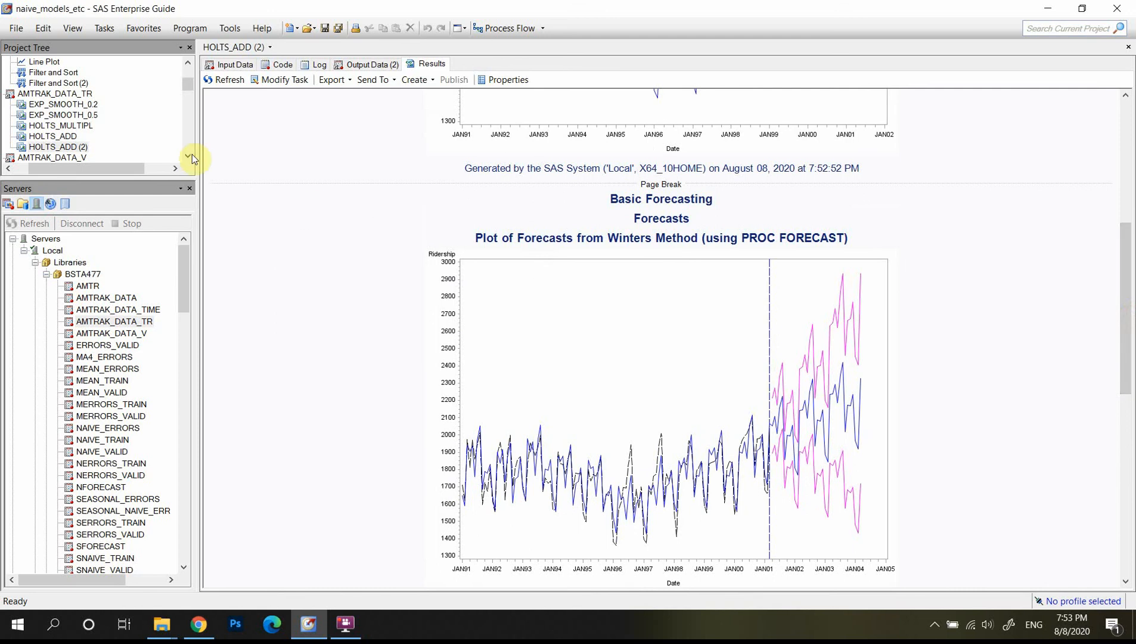
Rename the HOLTS_ADD (2) task under AMTRAK_DATA_TR as WINTERS_MULTIPL.
right_click(62, 150)
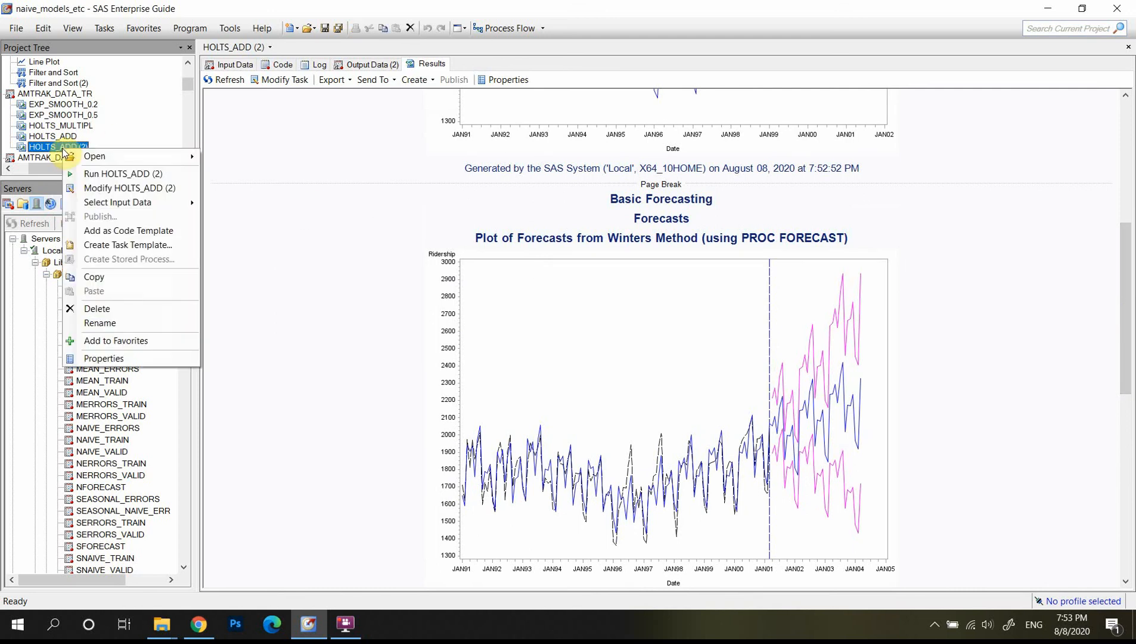
left_click(178, 327)
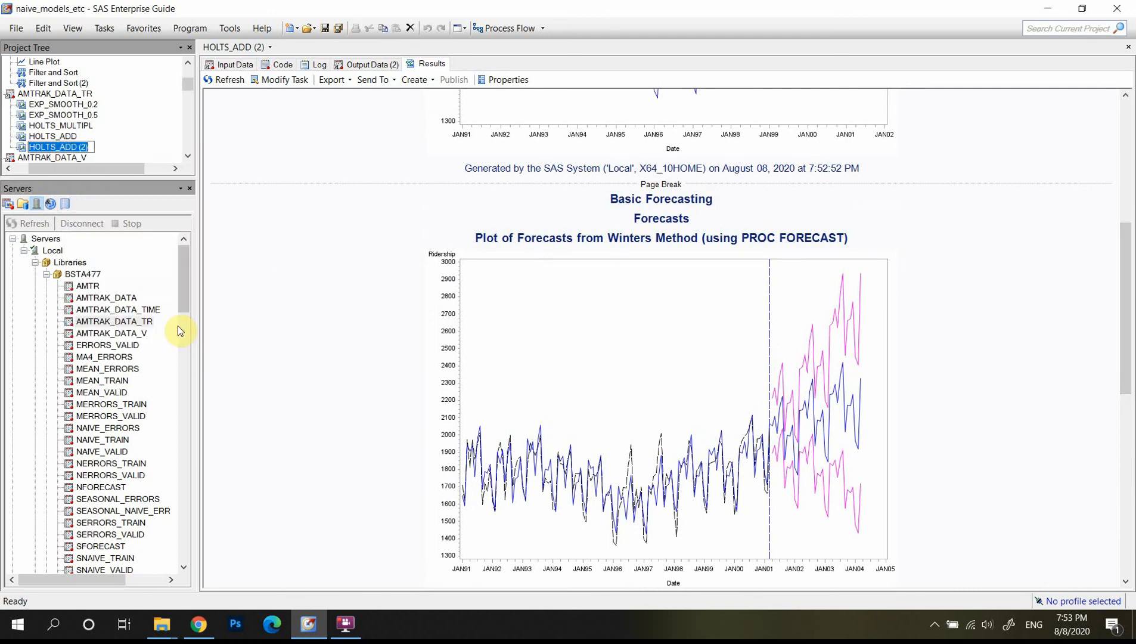
type("WINTERS_MULTIP")
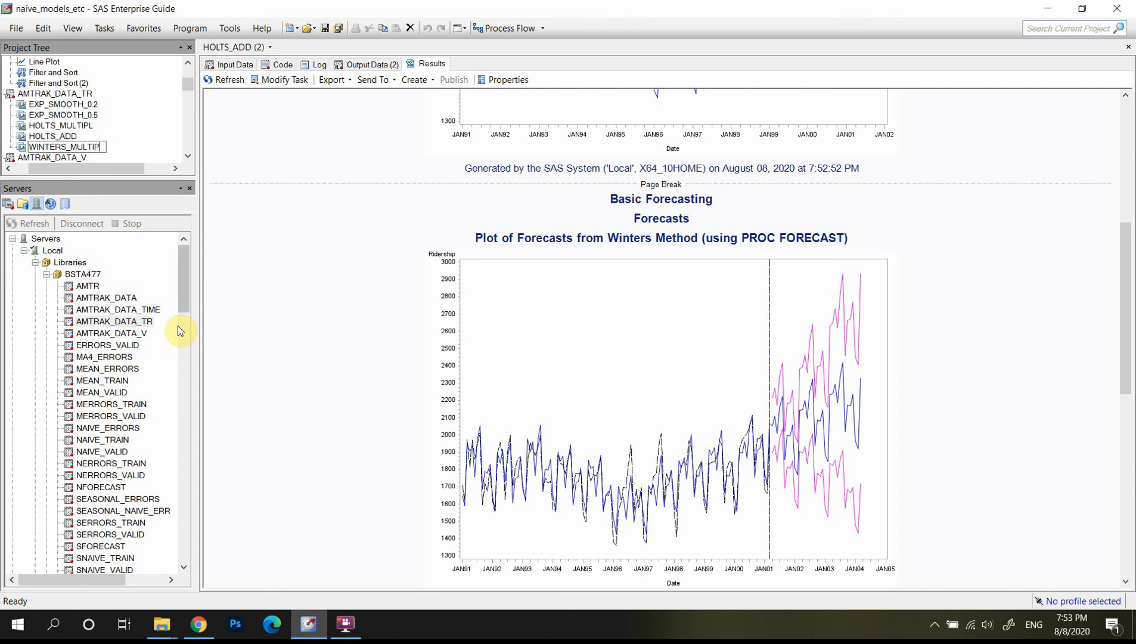
type("L")
key("Return")
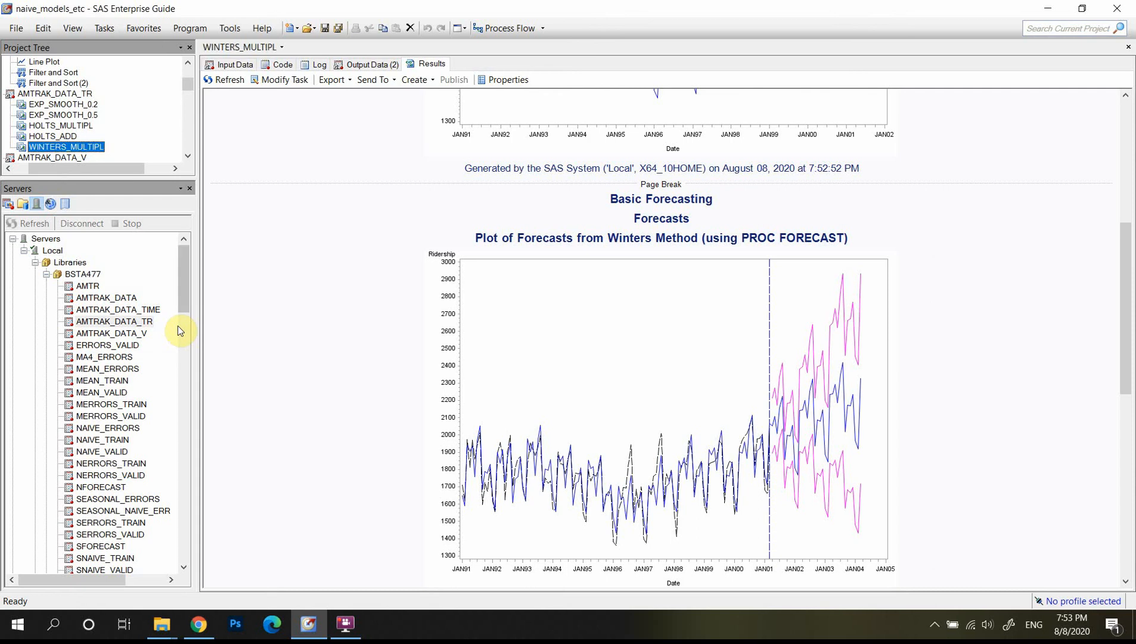
Set the WINTERS_MULTIPL seasonal cycle length to Three months, run it as a new task keeping the previous results, and view the forecast plot.
left_click(285, 88)
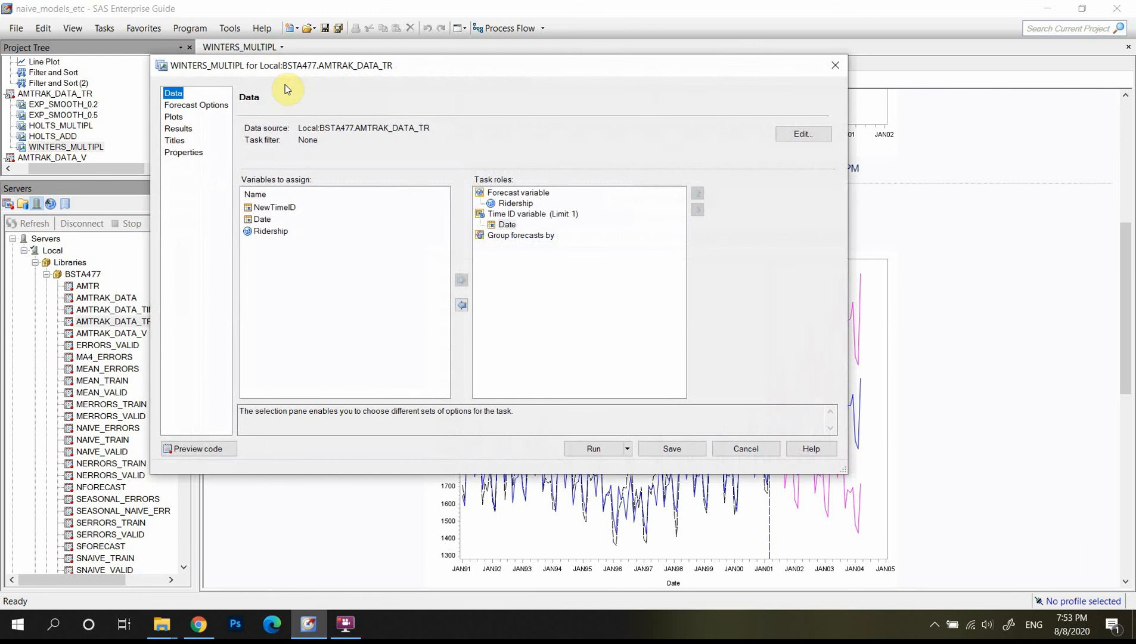
left_click(191, 107)
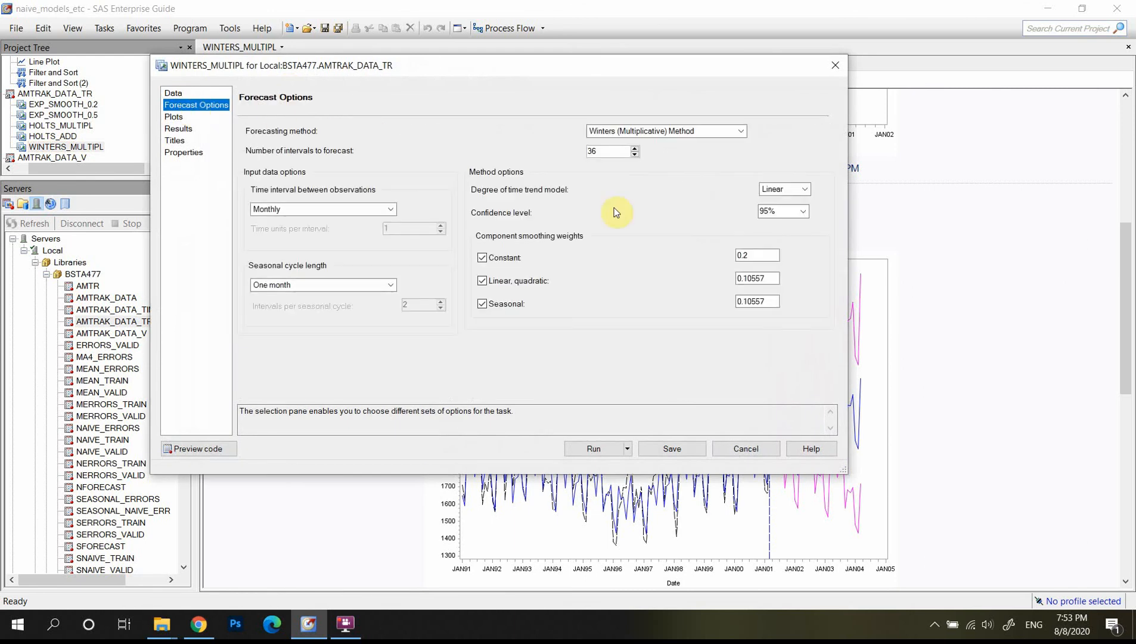
left_click(390, 285)
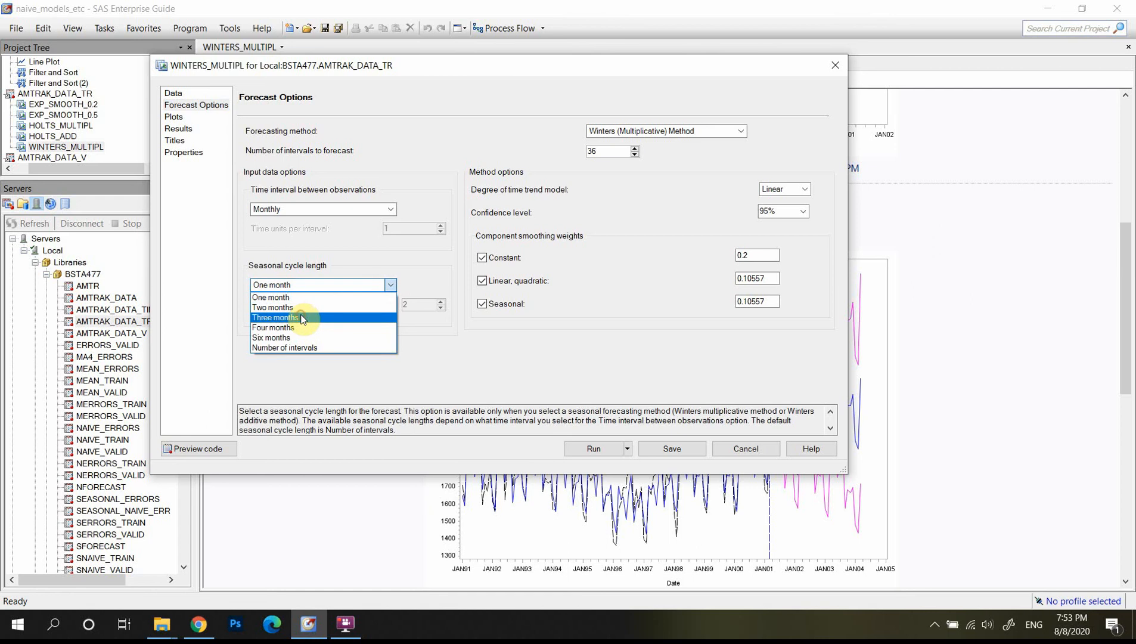
left_click(302, 318)
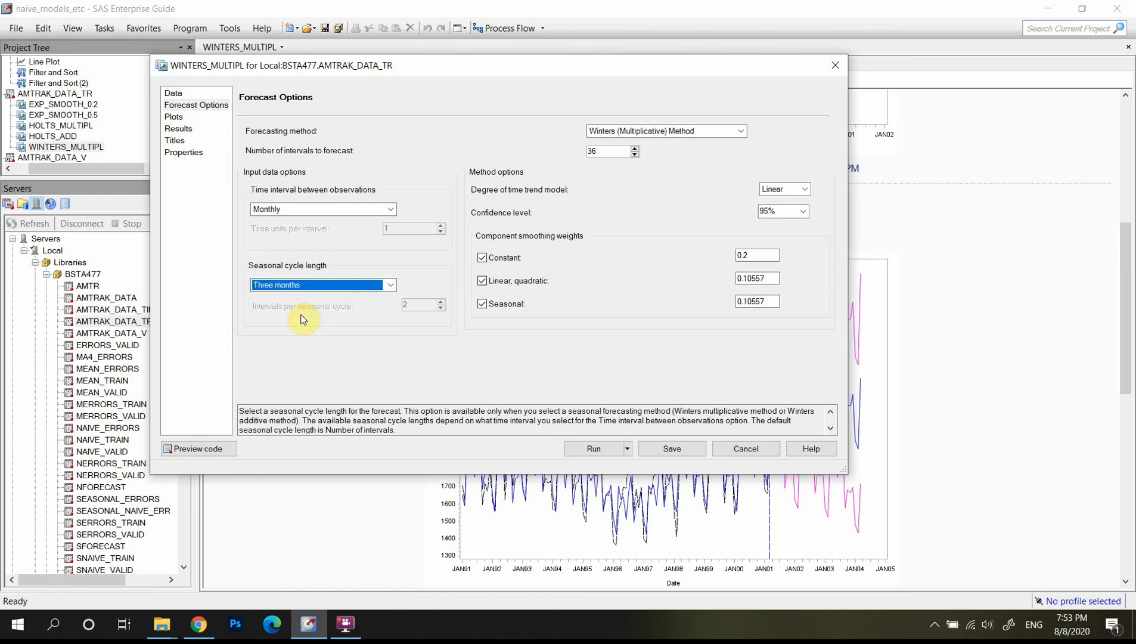
left_click(595, 450)
left_click(607, 375)
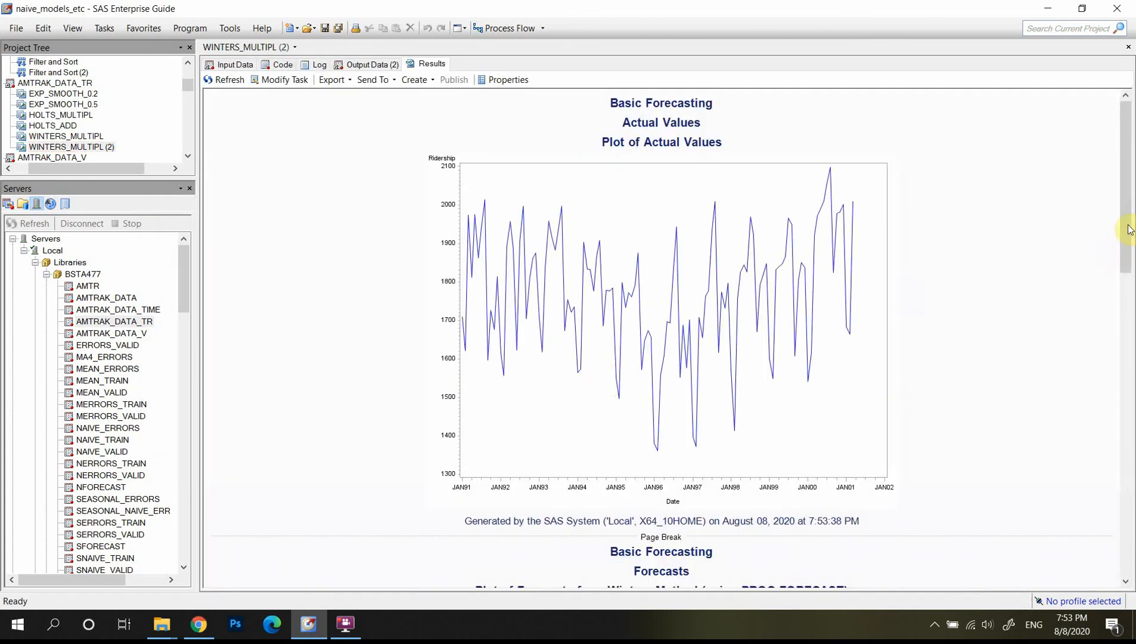
mouse_move(1126, 213)
left_mouse_down()
mouse_move(1126, 519)
mouse_move(1124, 351)
left_mouse_up()
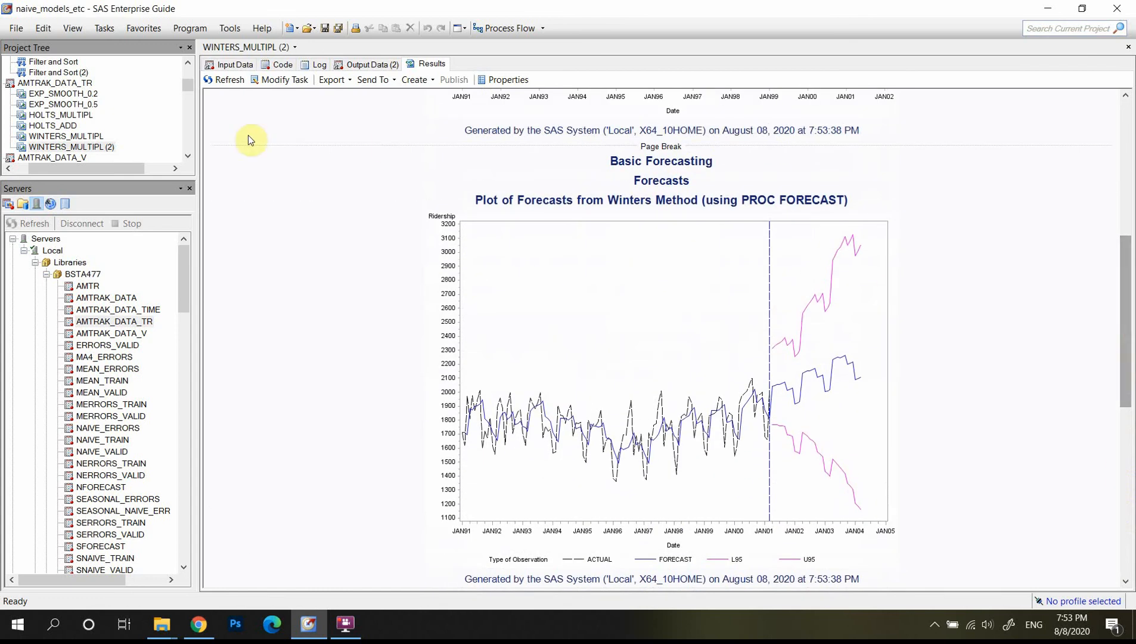
Set the WINTERS_MULTIPL (2) seasonal cycle length to Six months and rerun the task, replacing its previous results.
left_click(300, 84)
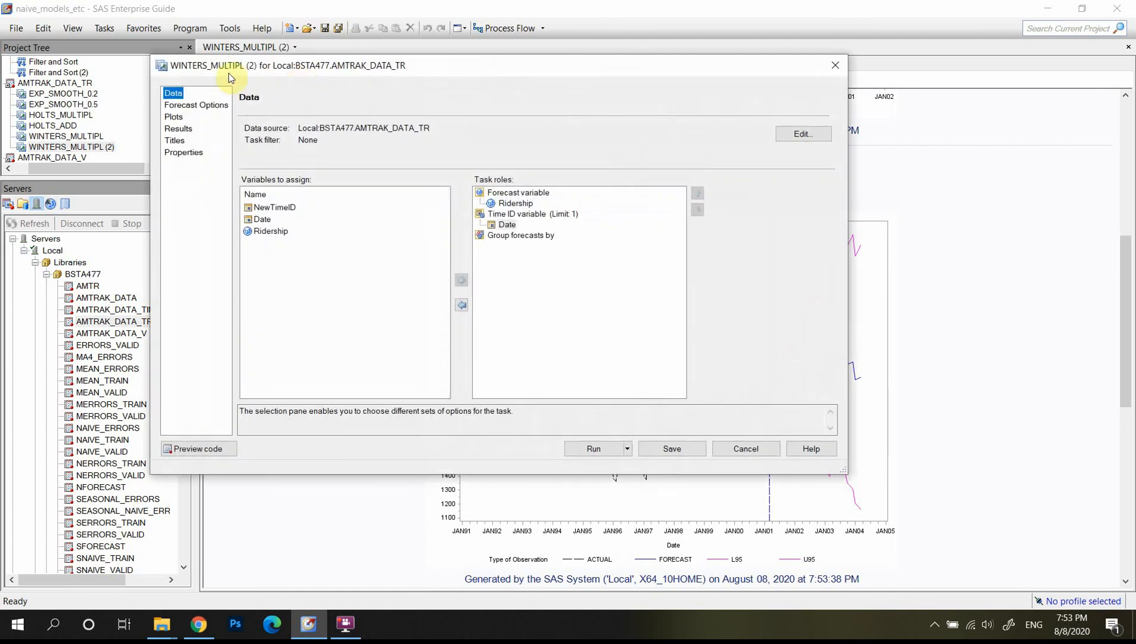
left_click(178, 105)
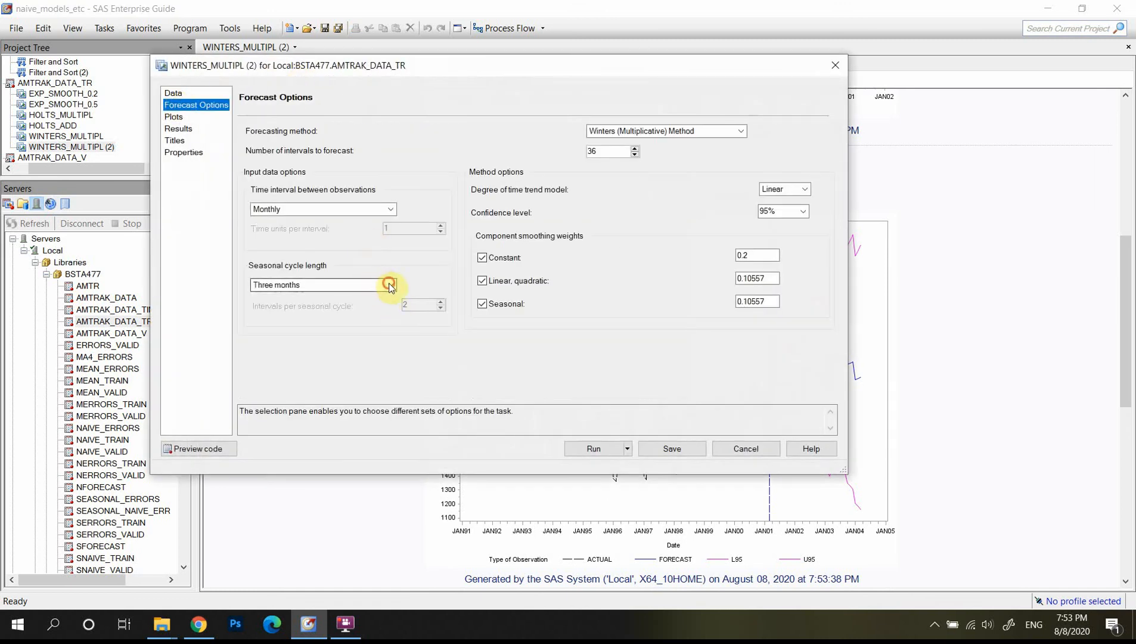
left_click(391, 284)
left_click(291, 338)
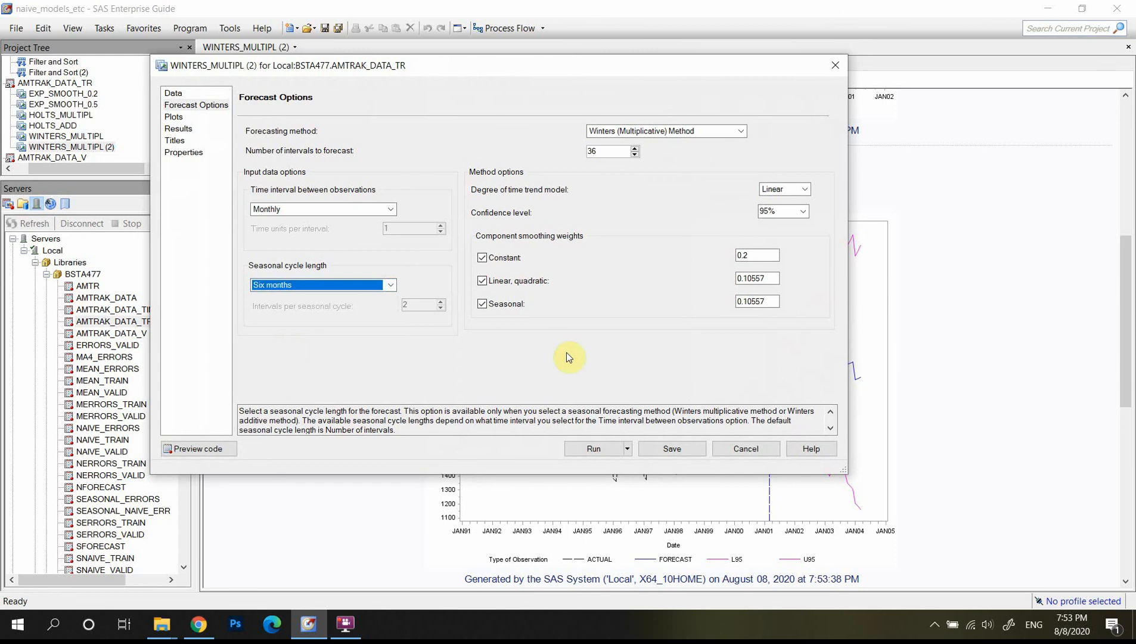
left_click(599, 455)
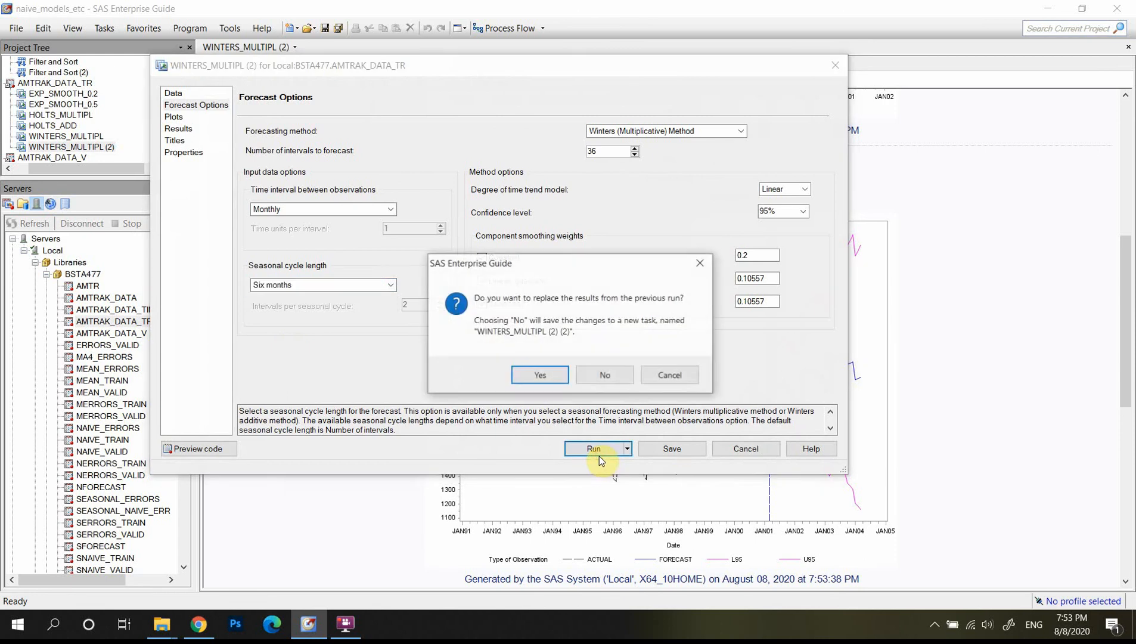
left_click(532, 374)
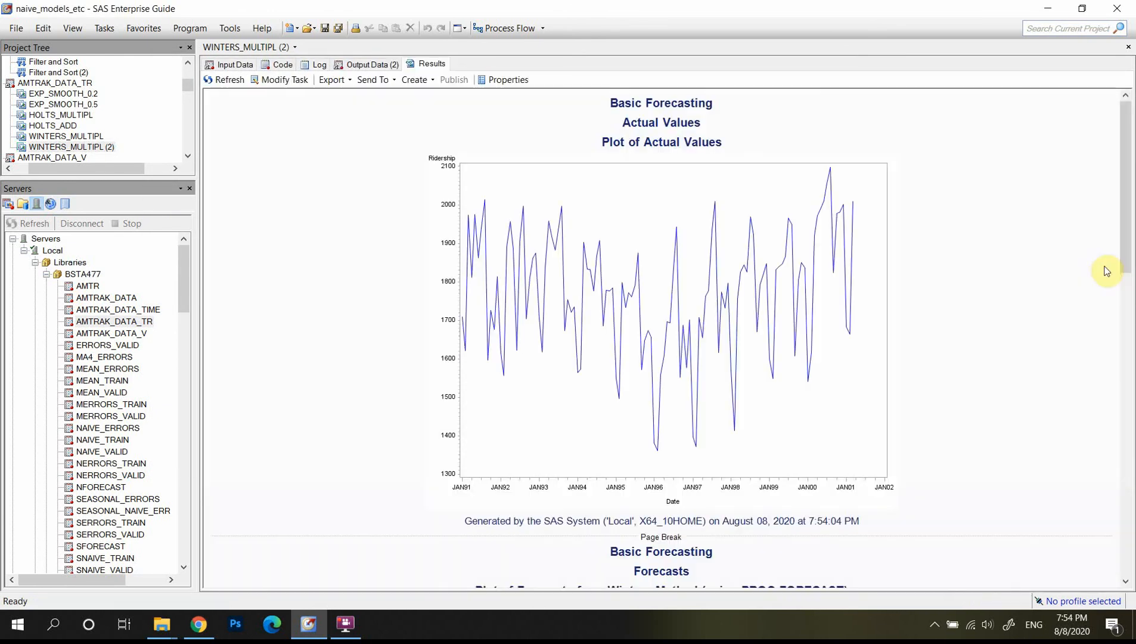
left_click_drag(1123, 228, 1131, 206)
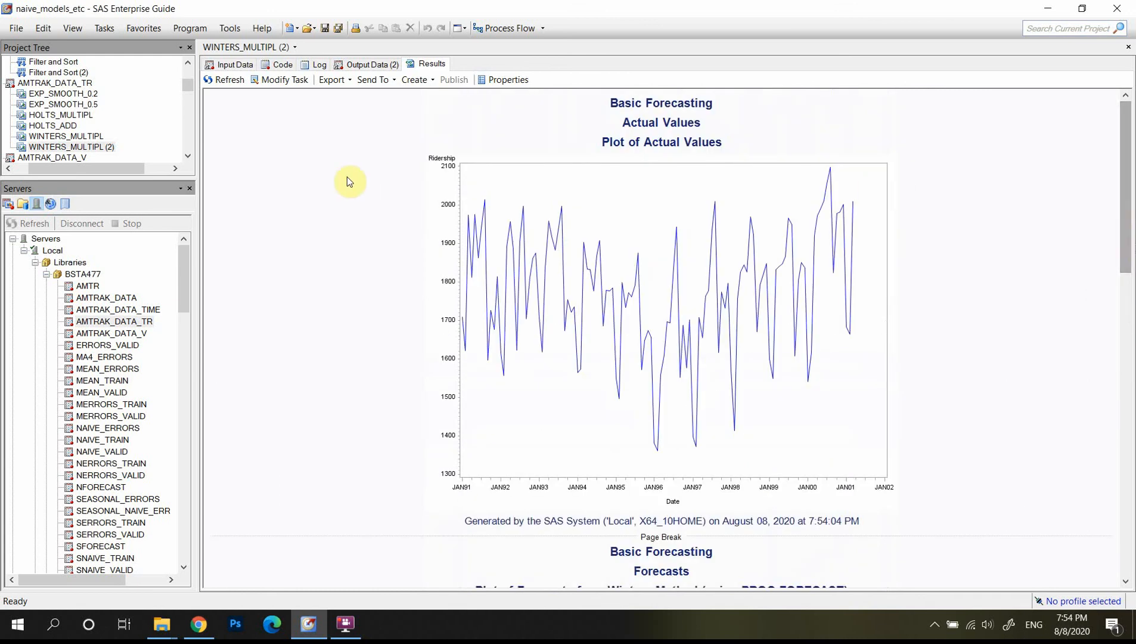
Change the WINTERS_MULTIPL (2) seasonal cycle length to Two months, rerun it replacing the previous results, and review the residuals plot.
left_click(286, 80)
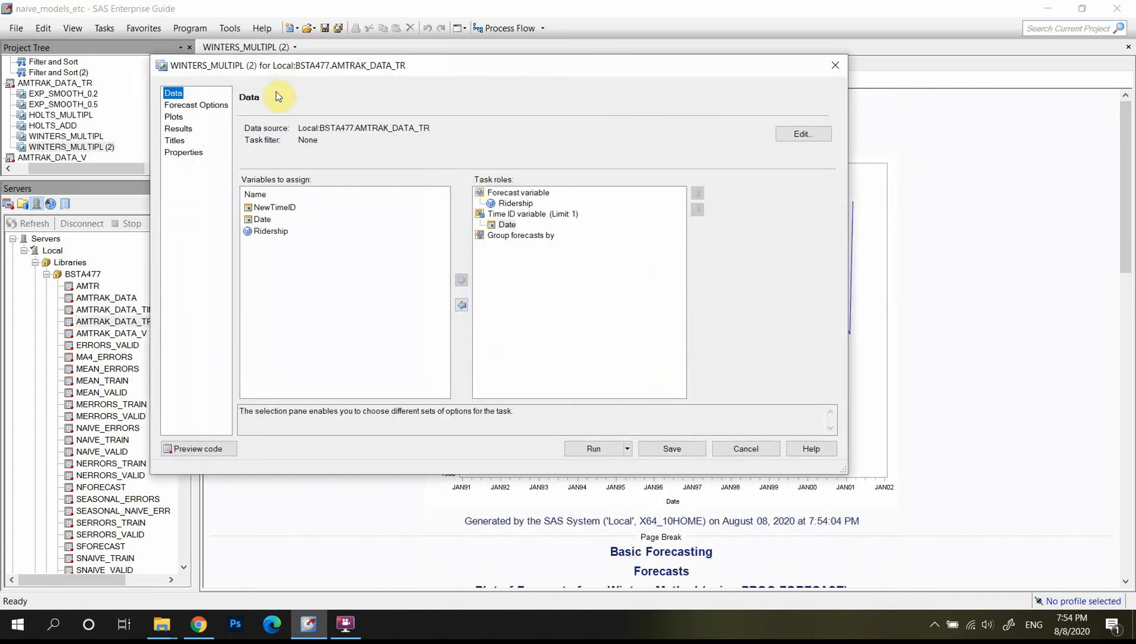
left_click(187, 106)
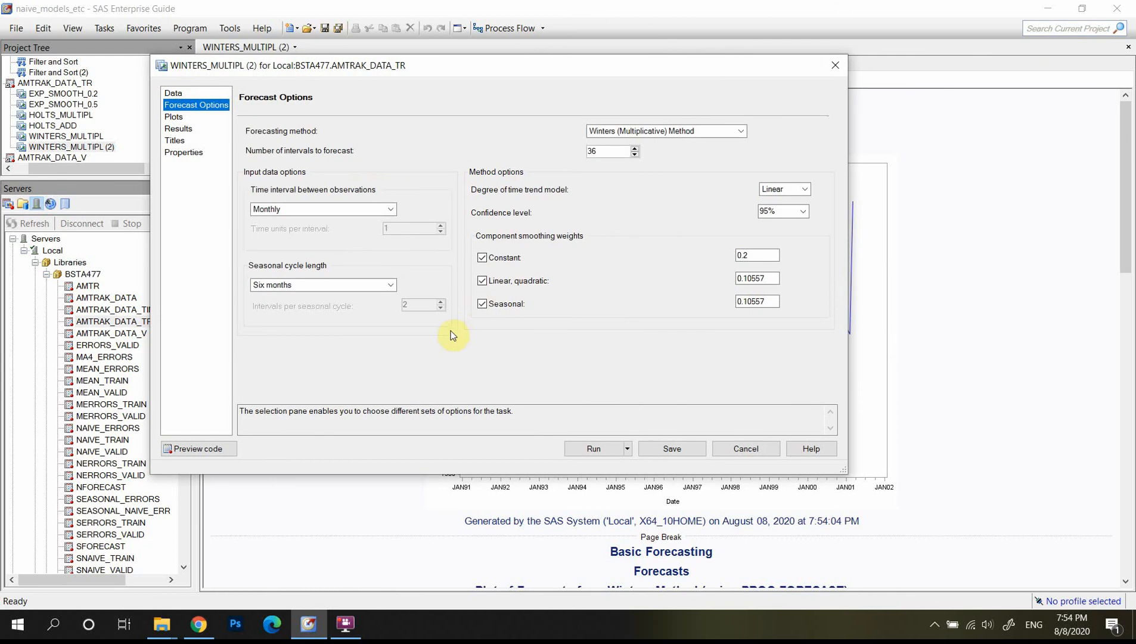
left_click(391, 285)
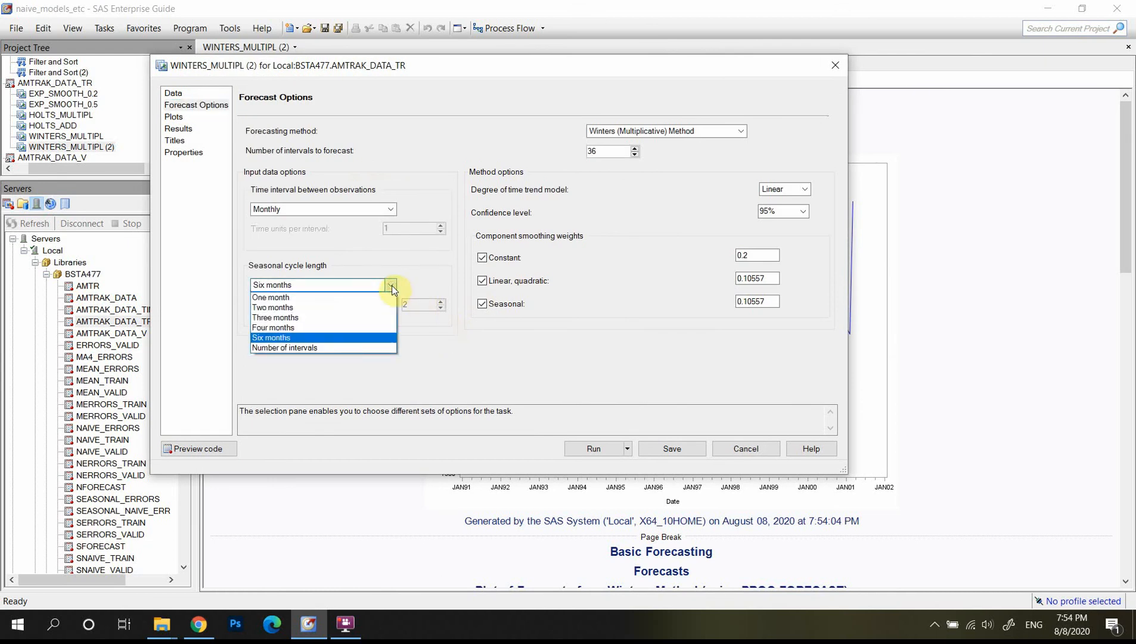
left_click(283, 308)
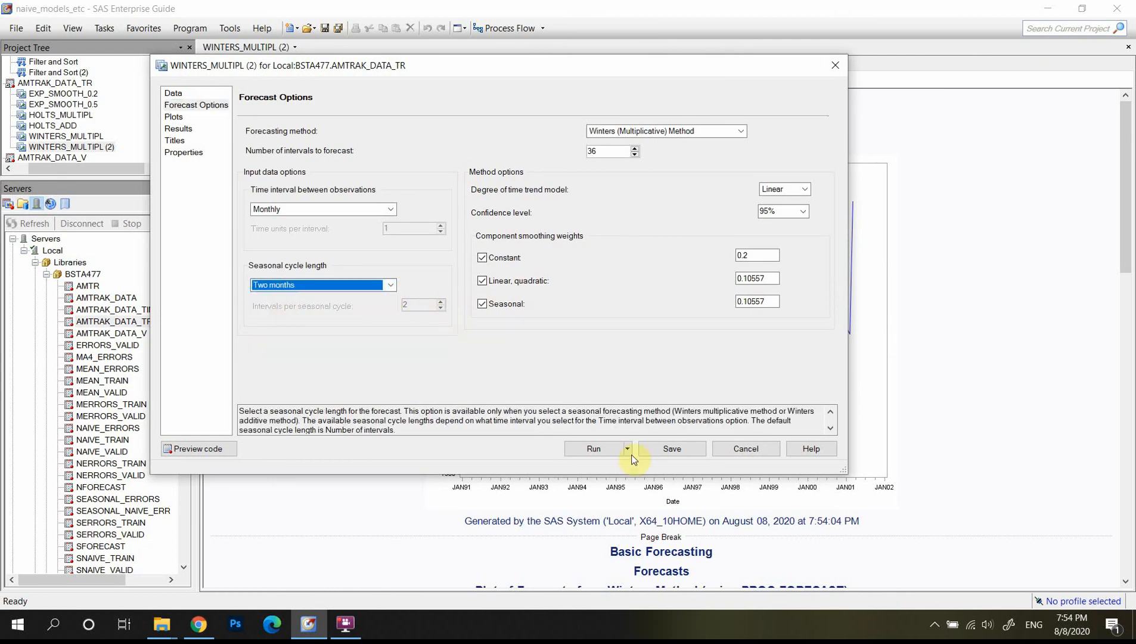
left_click(594, 448)
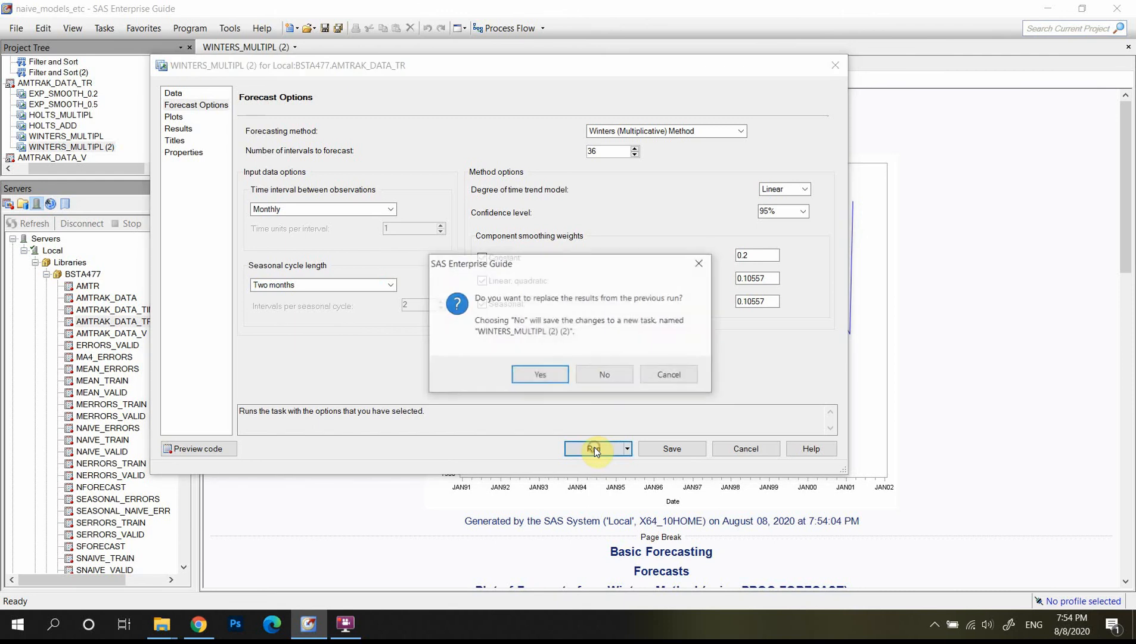
left_click(540, 376)
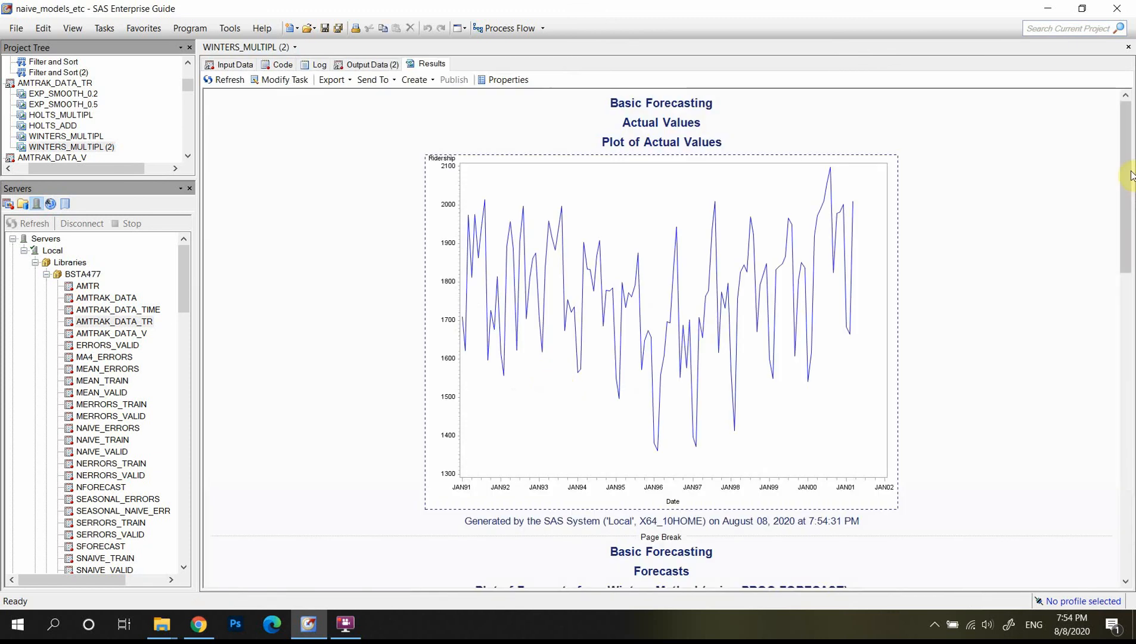
left_click_drag(1127, 182, 1133, 473)
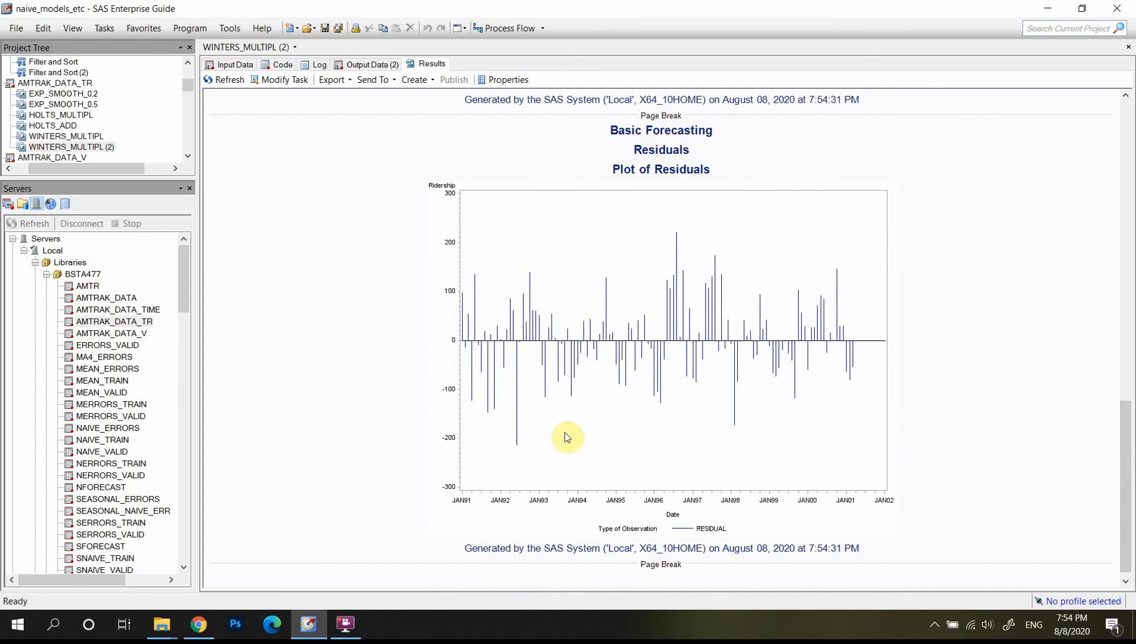
Set the WINTERS_MULTIPL (2) seasonal cycle length to One month and its forecasting method to Winters Additive Method, keeping the Linear trend model.
left_click(292, 82)
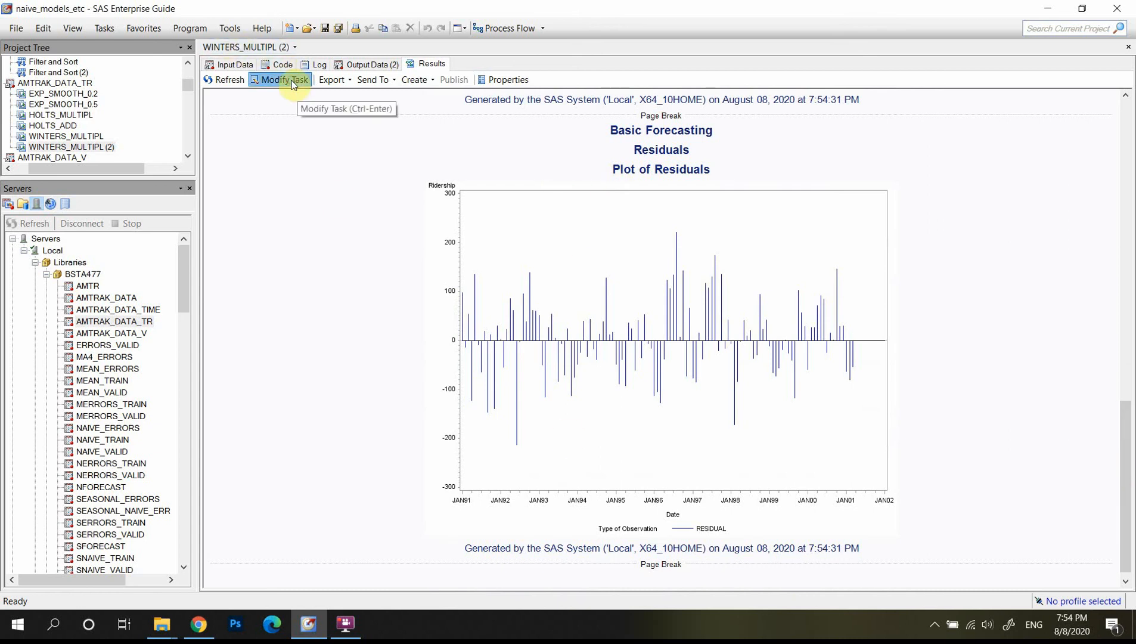
left_click(195, 106)
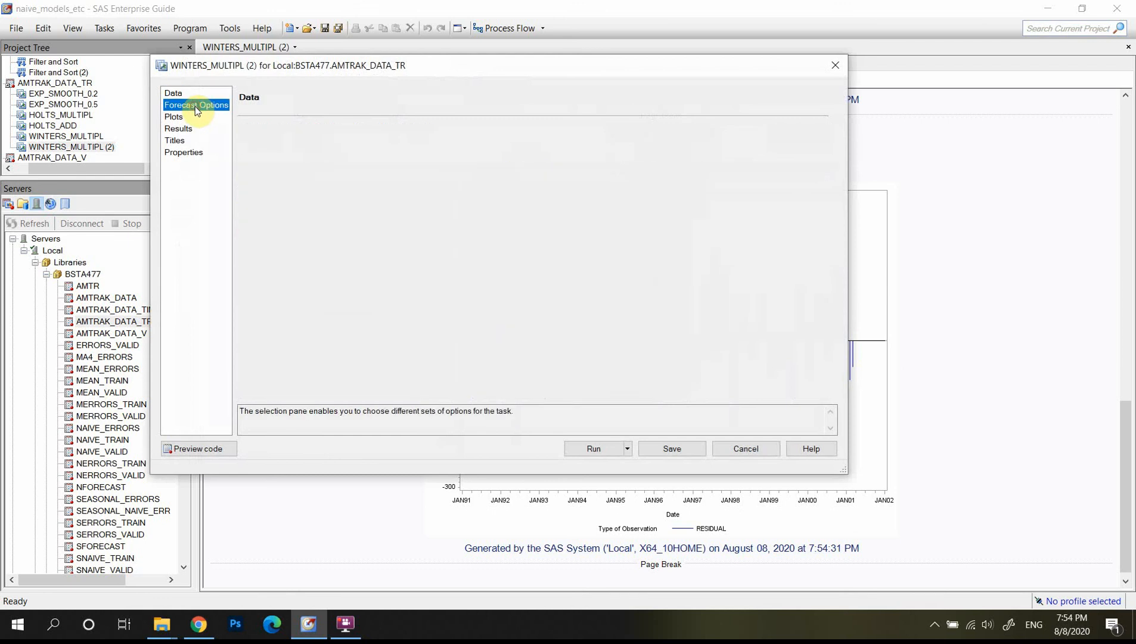
left_click(391, 284)
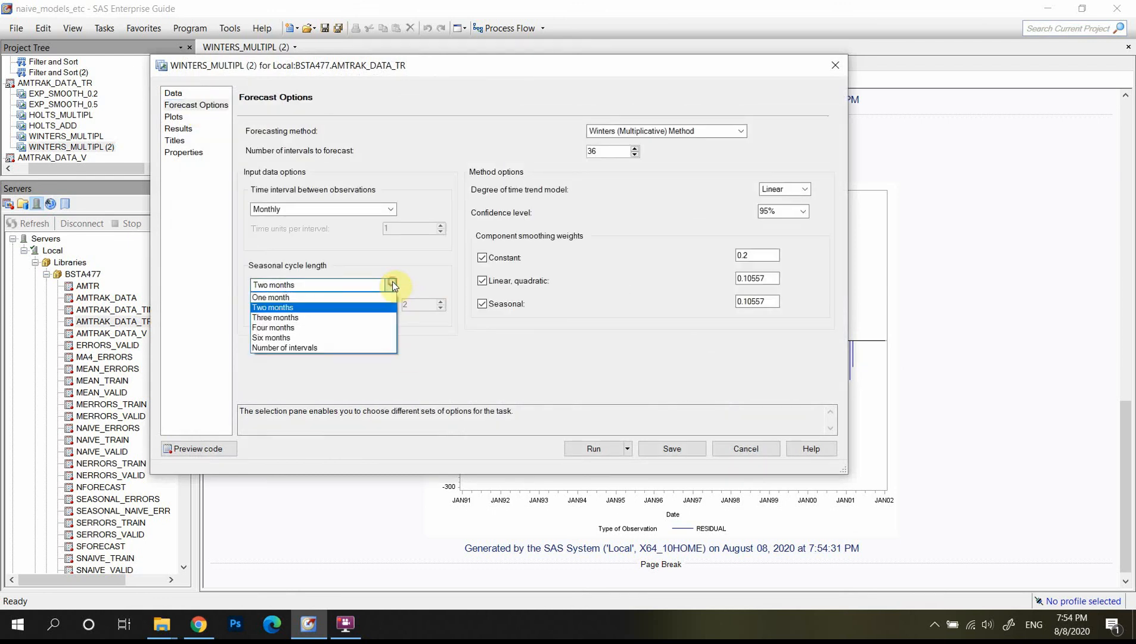
left_click(336, 298)
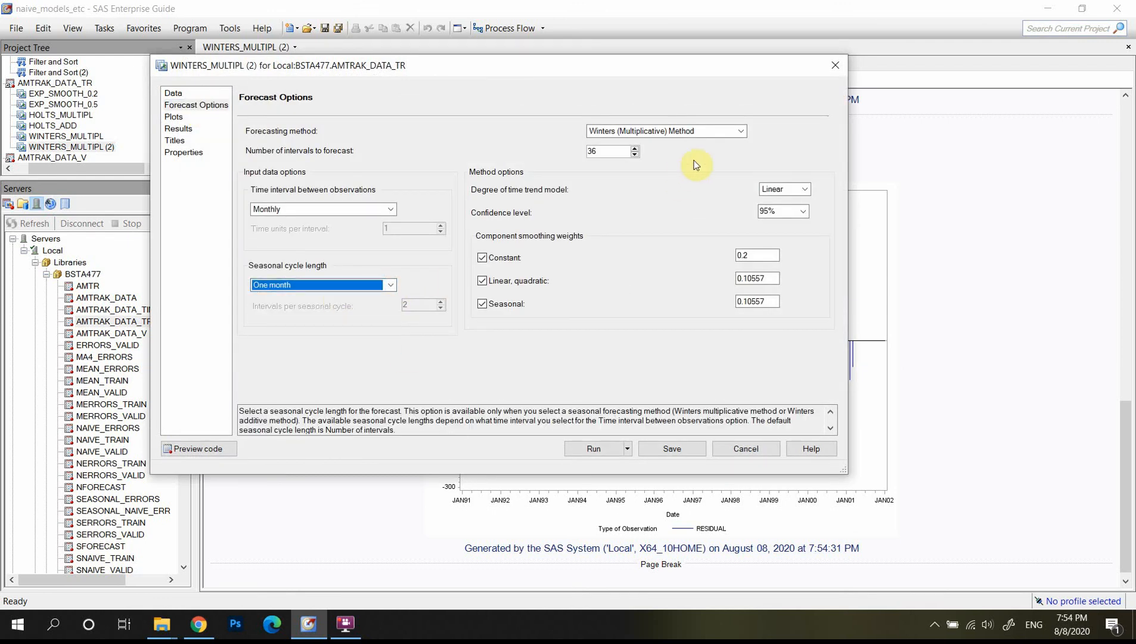
left_click(739, 131)
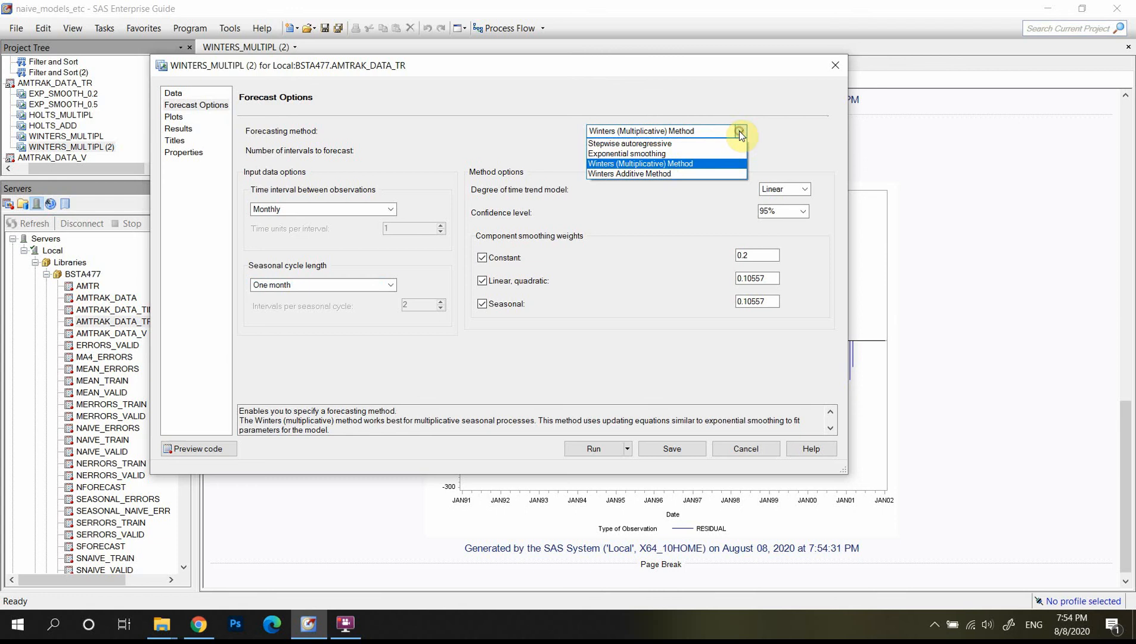
left_click(660, 173)
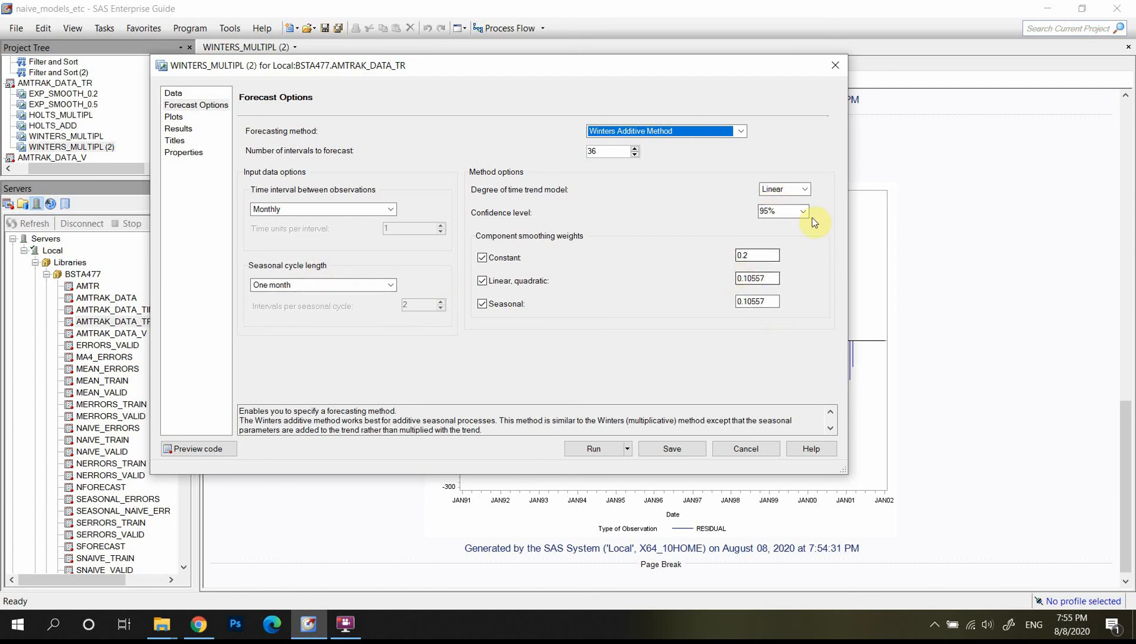
left_click(806, 191)
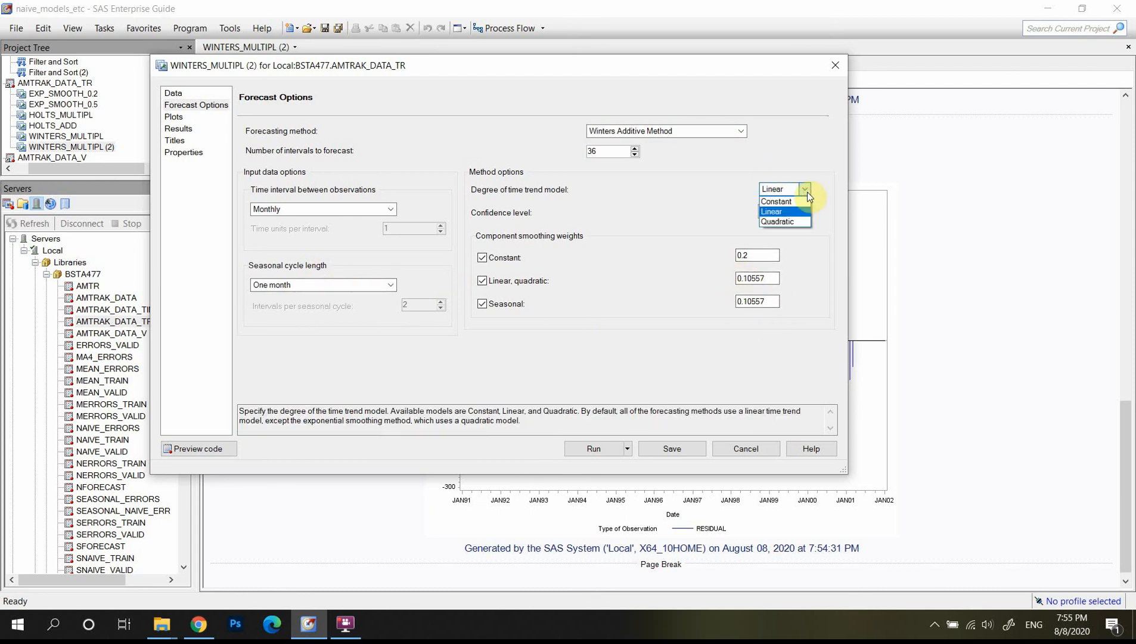
left_click(807, 192)
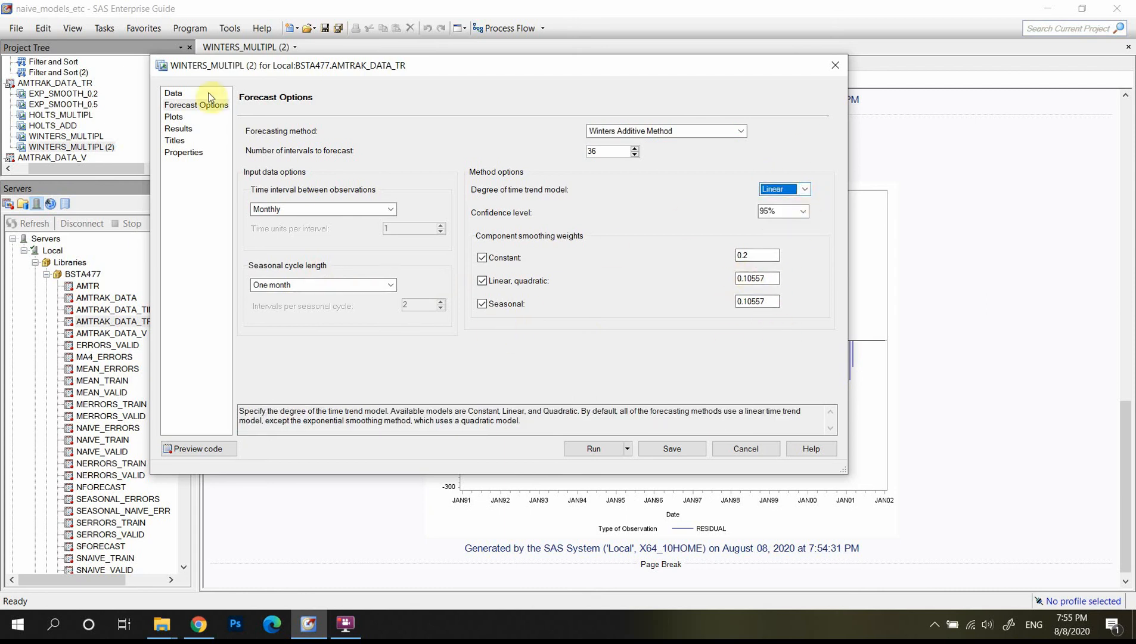
Check the task's plot and output settings, run it replacing the previous results, and review the residuals and forecast plots.
left_click(180, 117)
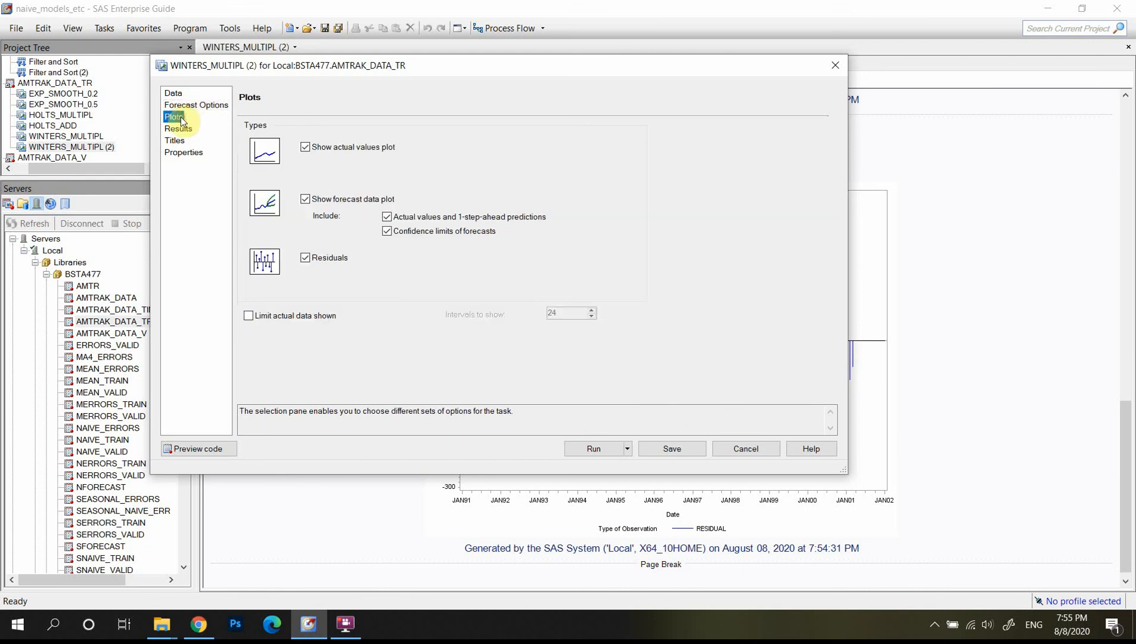
left_click(181, 129)
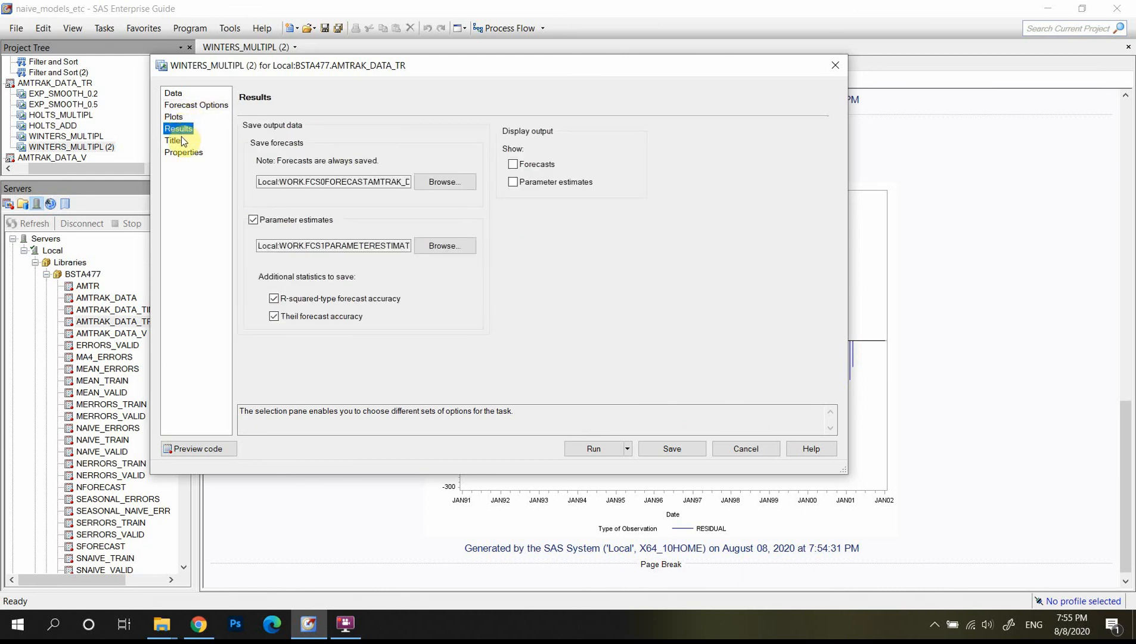
left_click(589, 452)
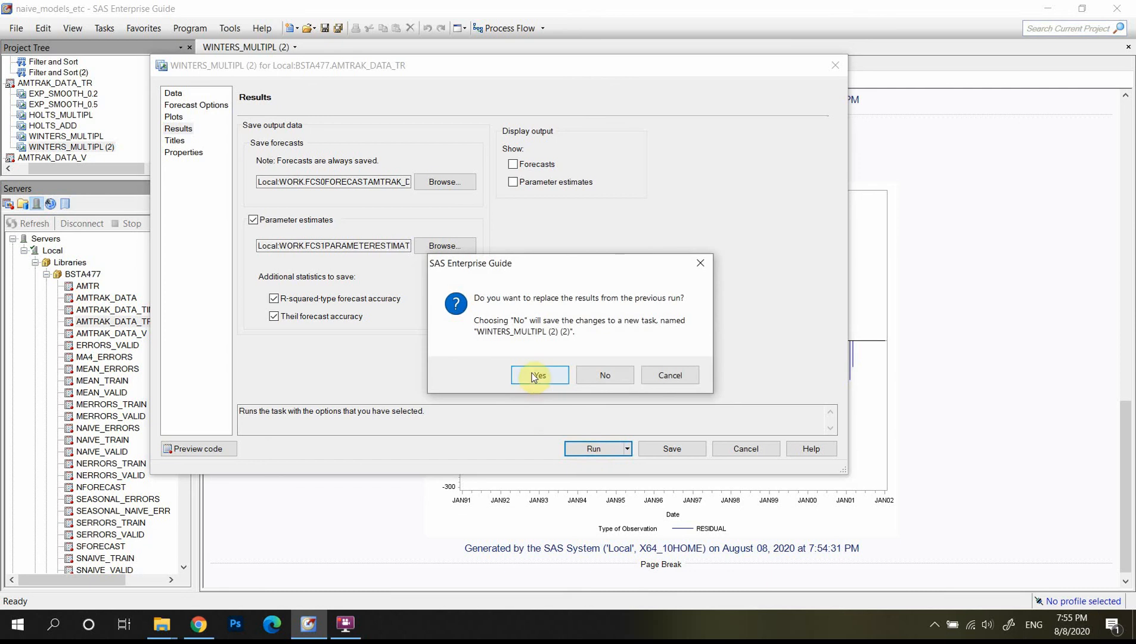
left_click(537, 374)
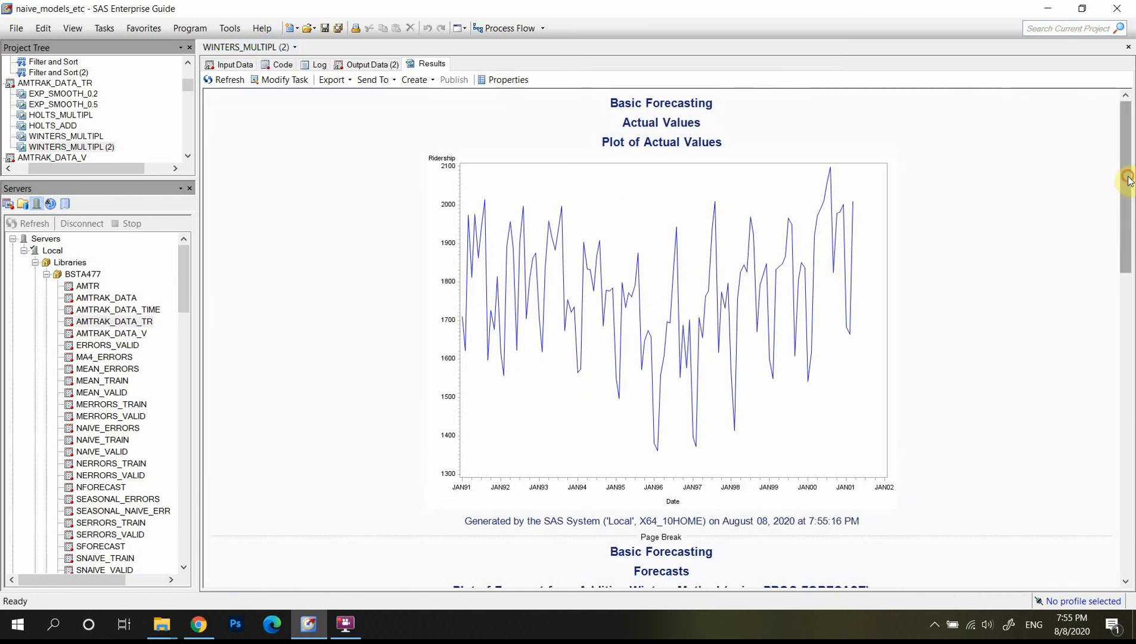
left_click_drag(1129, 181, 1133, 484)
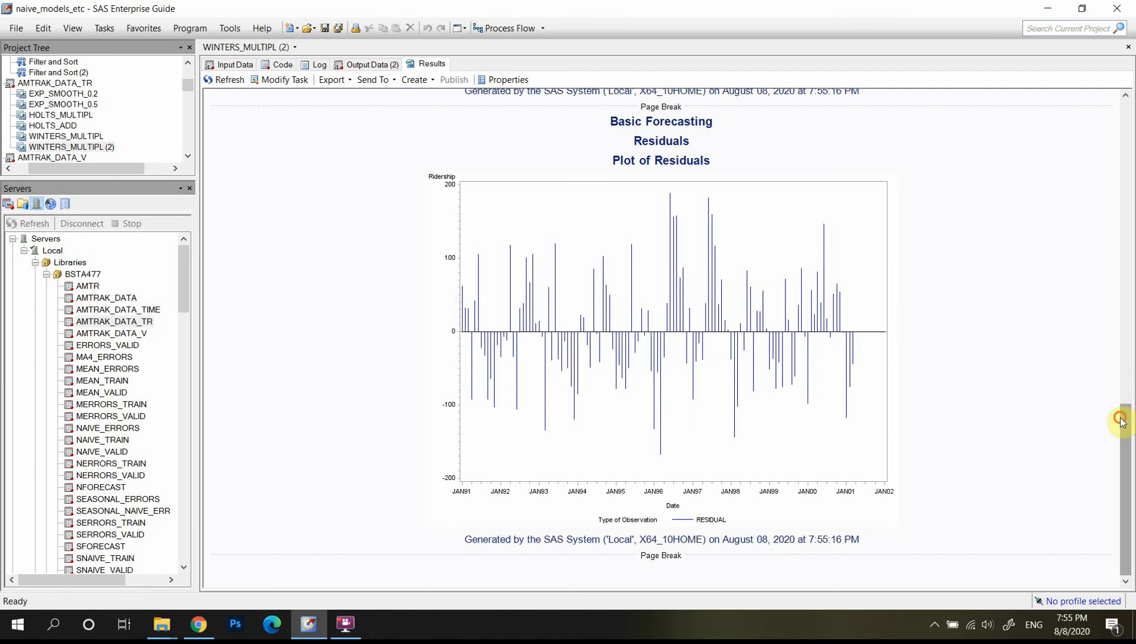
left_click_drag(1120, 420, 1132, 224)
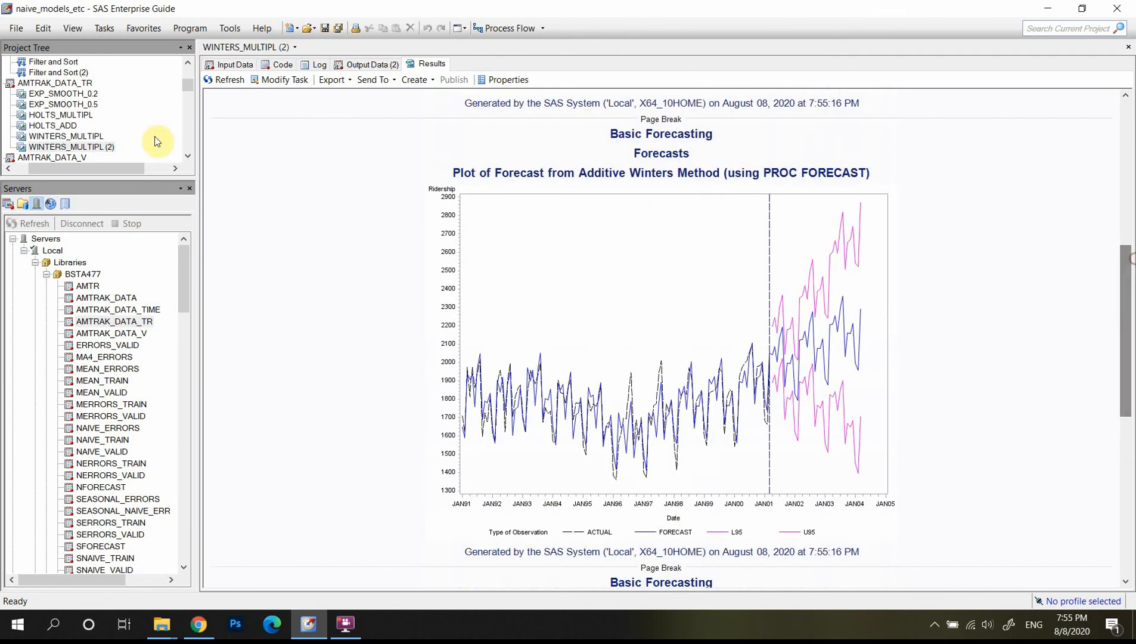
Rename the WINTERS_MULTIPL (2) task under AMTRAK_DATA_TR as WINTERS_ADD.
right_click(100, 147)
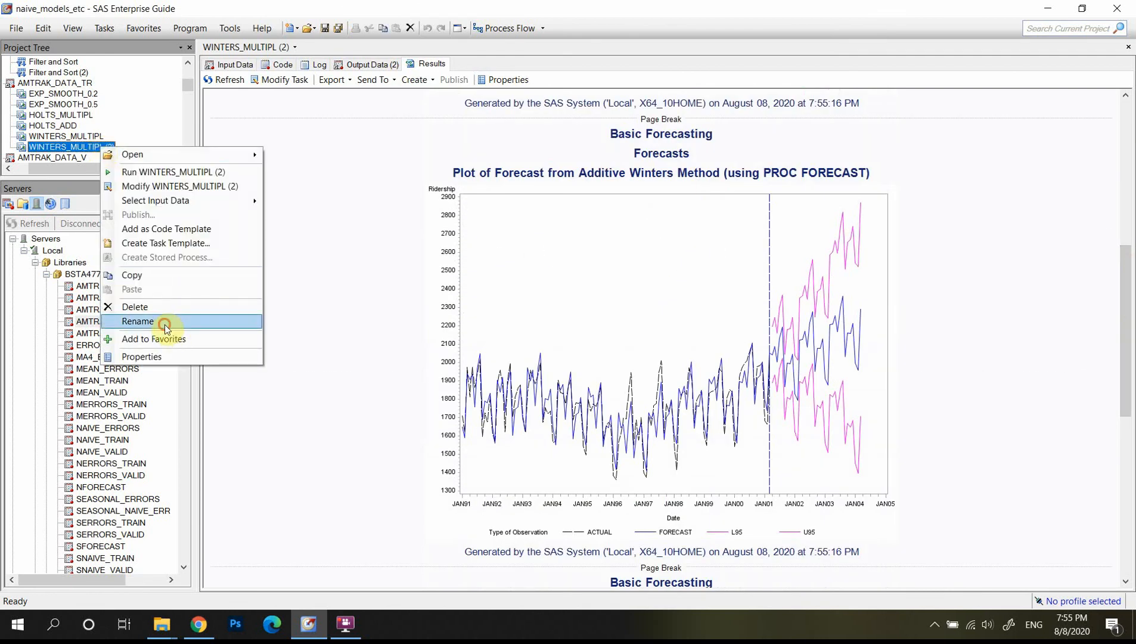
left_click(164, 322)
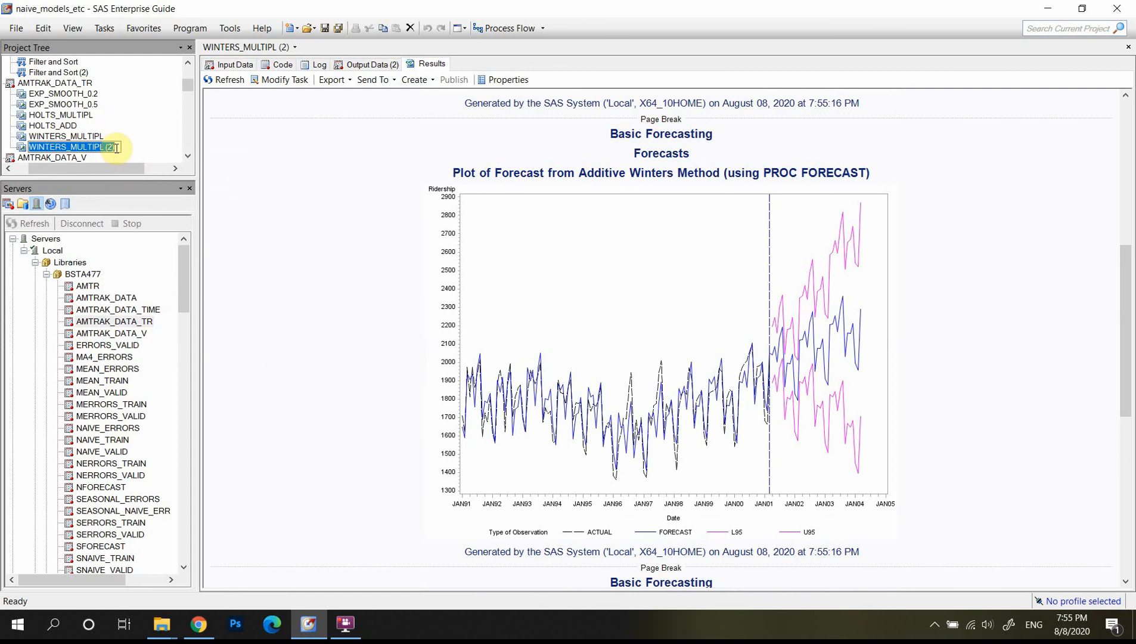
left_click(116, 148)
type("ADD")
key("Return")
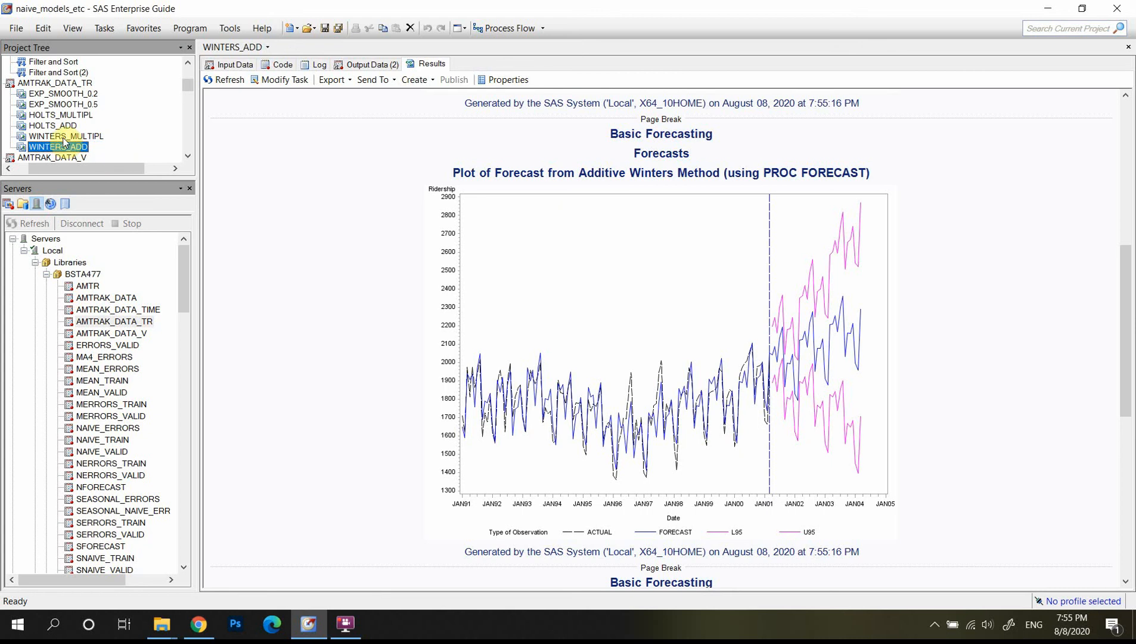
Set the WINTERS_ADD constant smoothing weight to 0.105, run it as a new task keeping the previous results, and view the forecast plot.
left_click(290, 82)
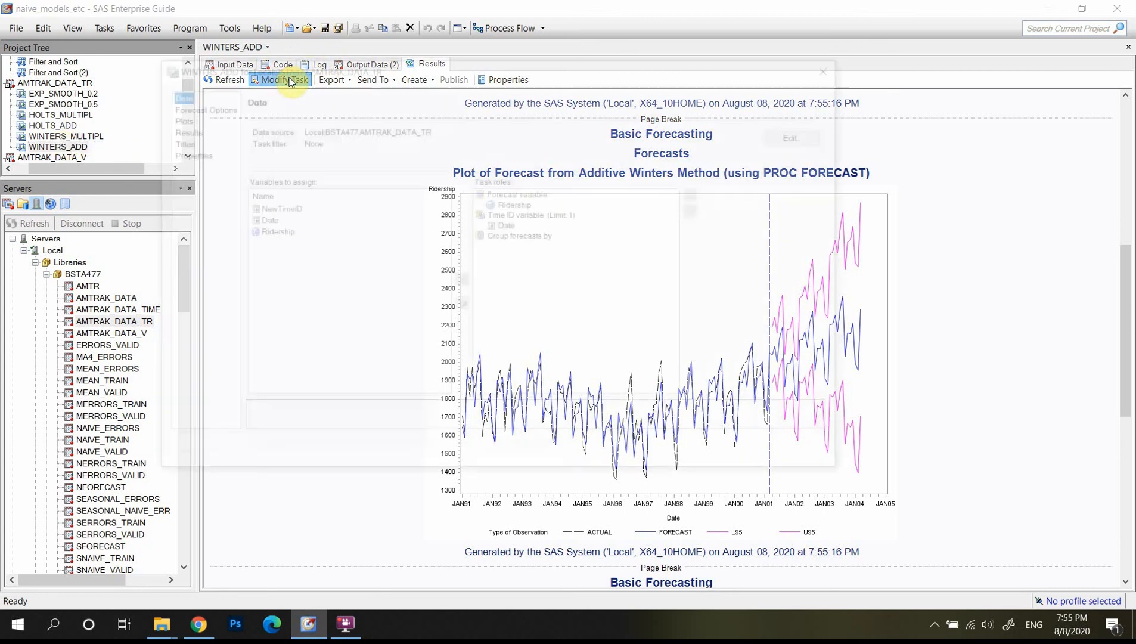
left_click(188, 108)
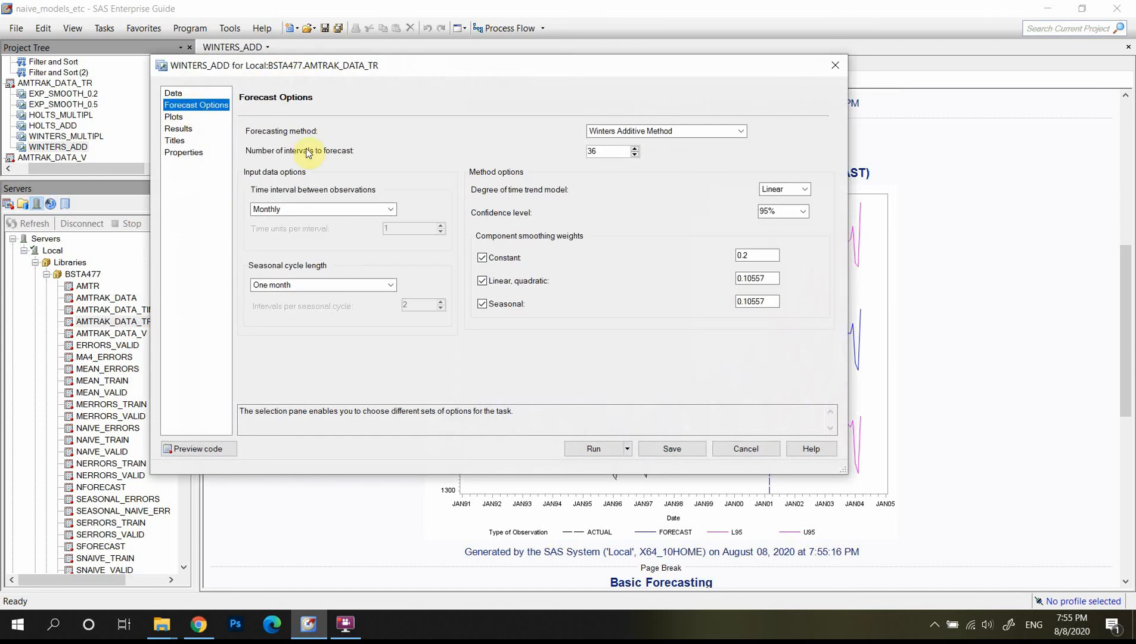
left_click(770, 254)
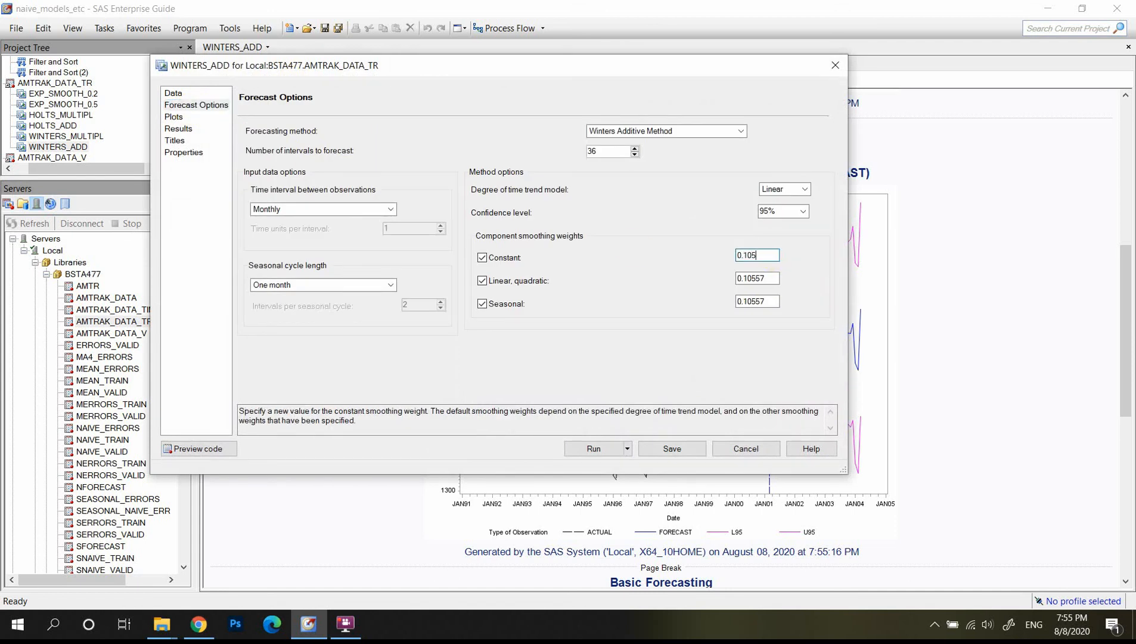
left_click(580, 449)
left_click(599, 373)
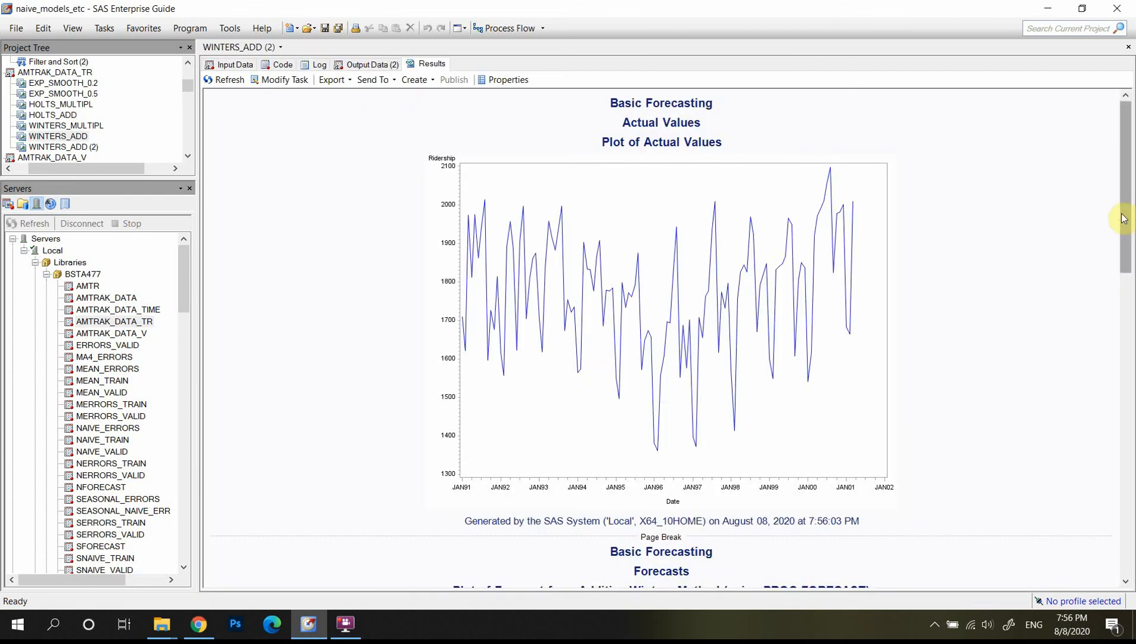
left_click_drag(1124, 219, 1126, 379)
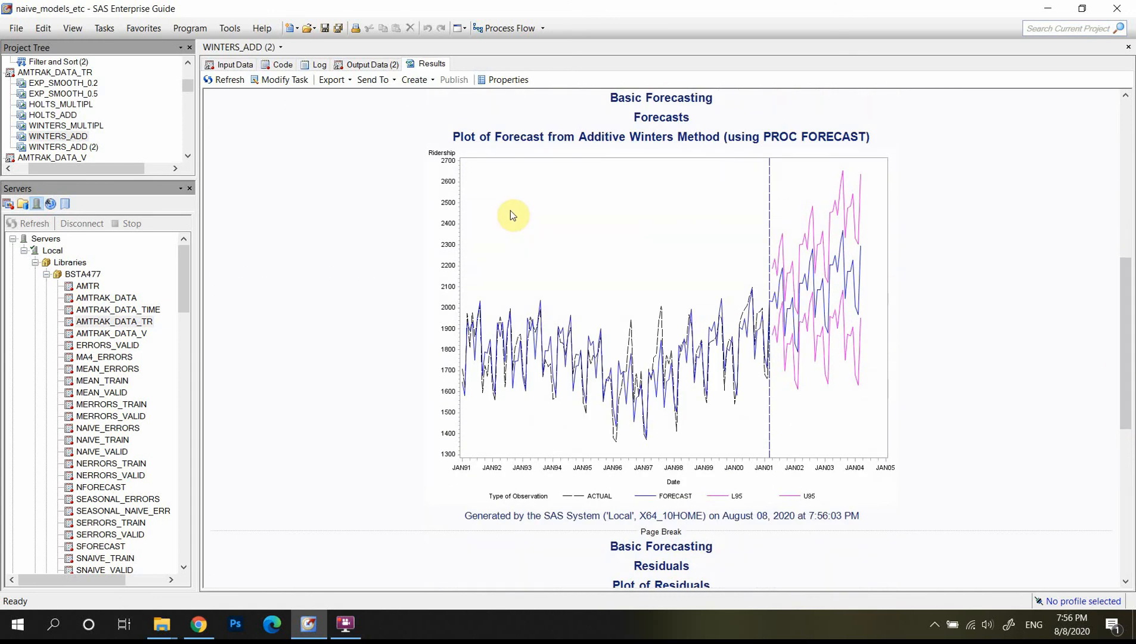
Compare the results of WINTERS_ADD and WINTERS_ADD (2), and check the forecast options of WINTERS_ADD without changing them.
double_click(68, 139)
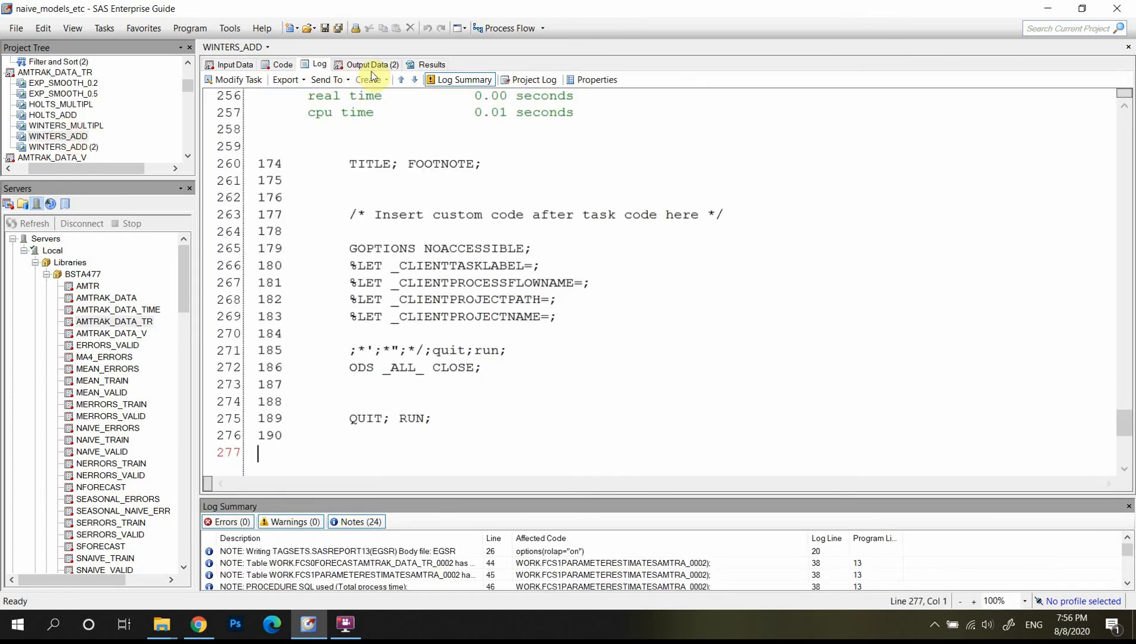
left_click(428, 63)
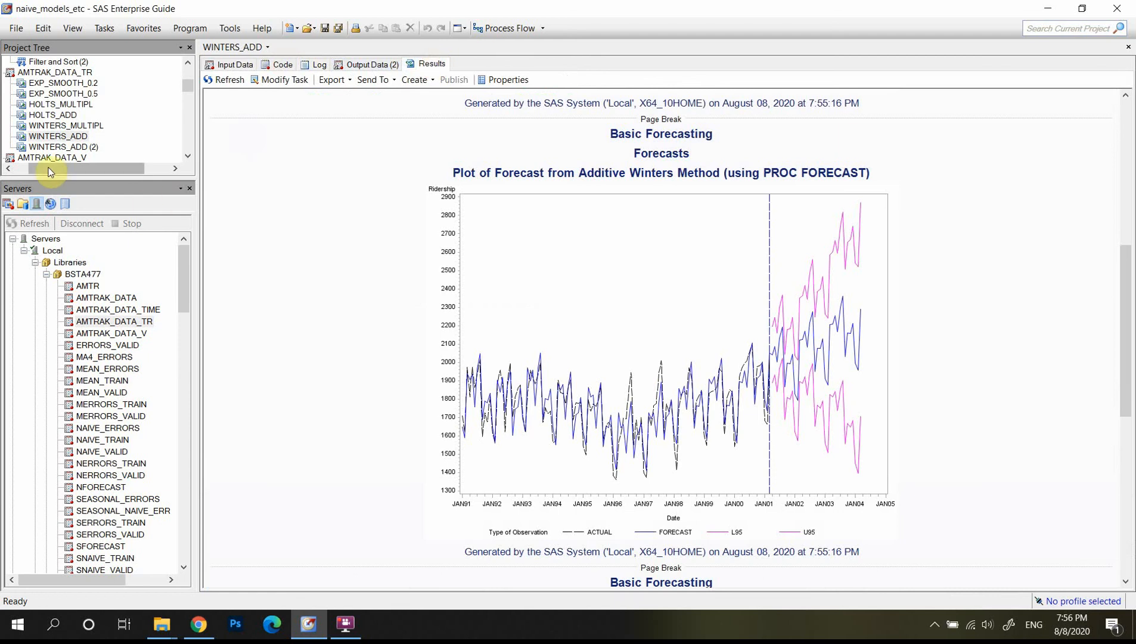
double_click(63, 147)
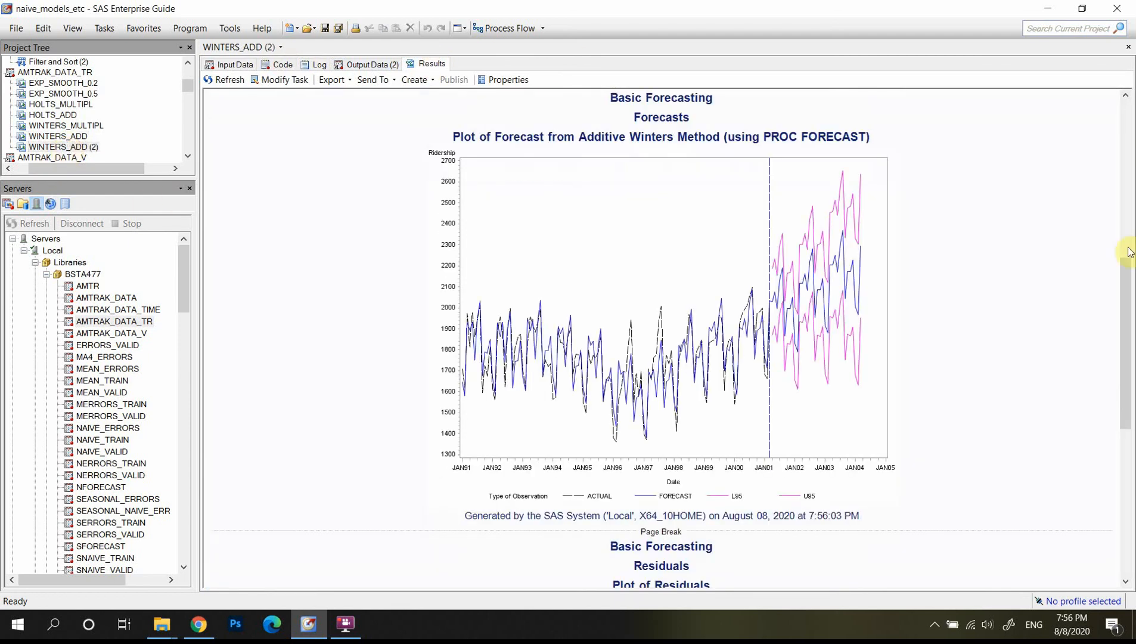
left_click_drag(1128, 351, 1129, 200)
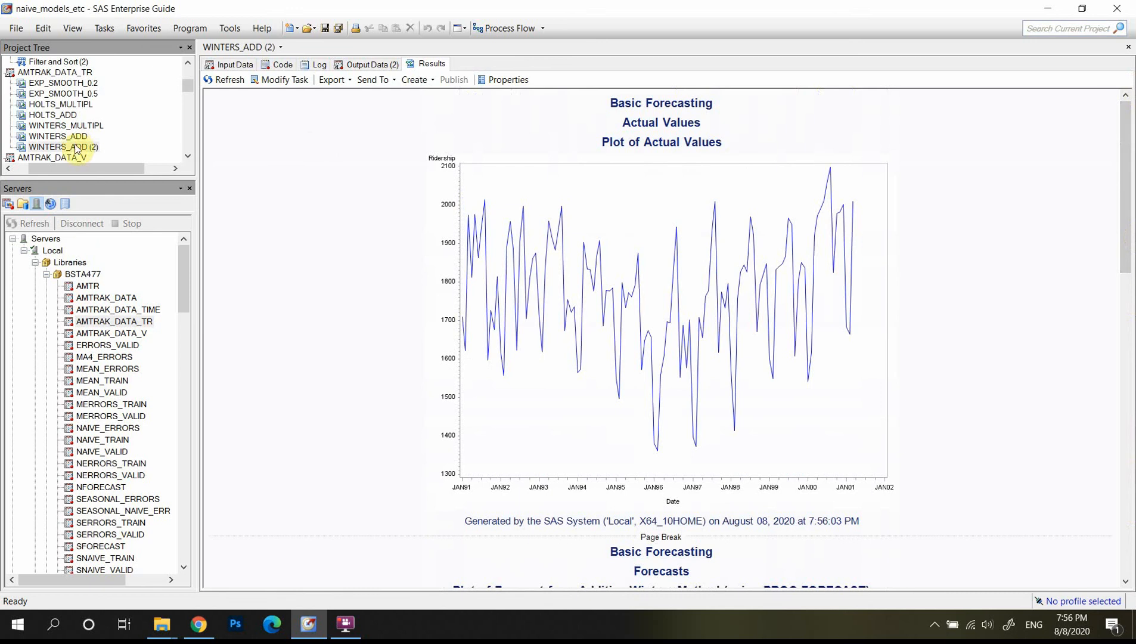
double_click(43, 137)
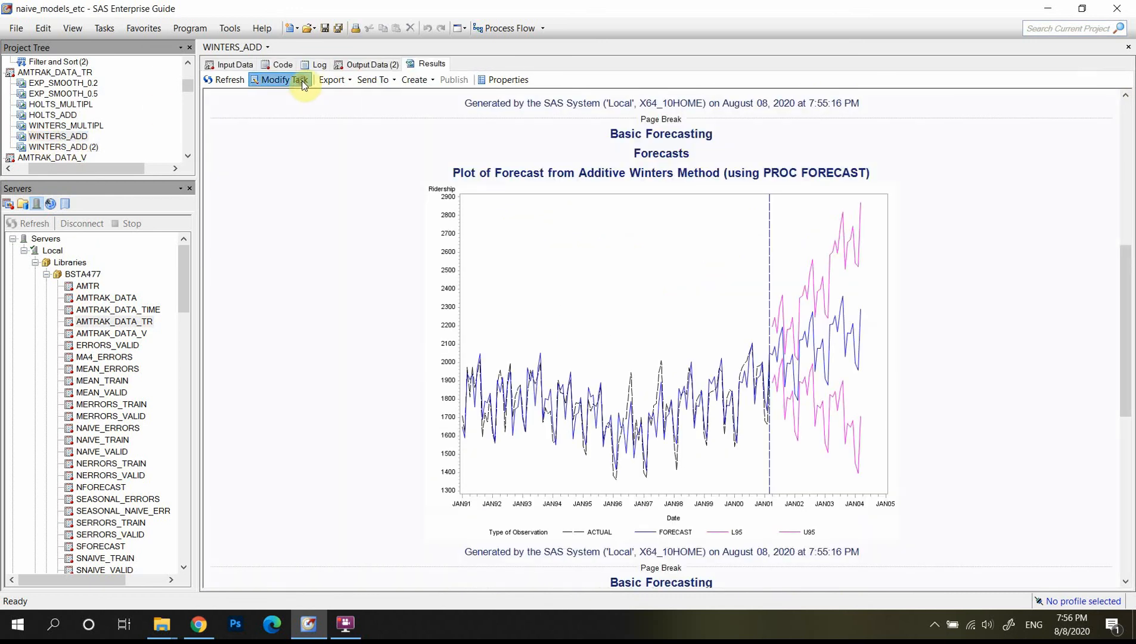
left_click(303, 83)
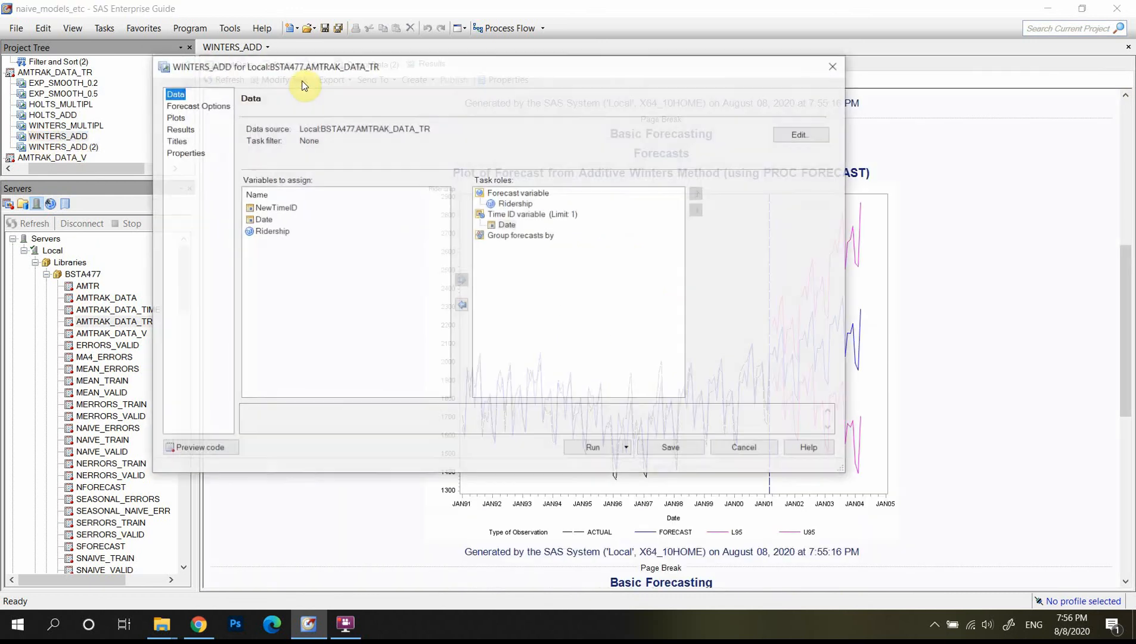
left_click(208, 106)
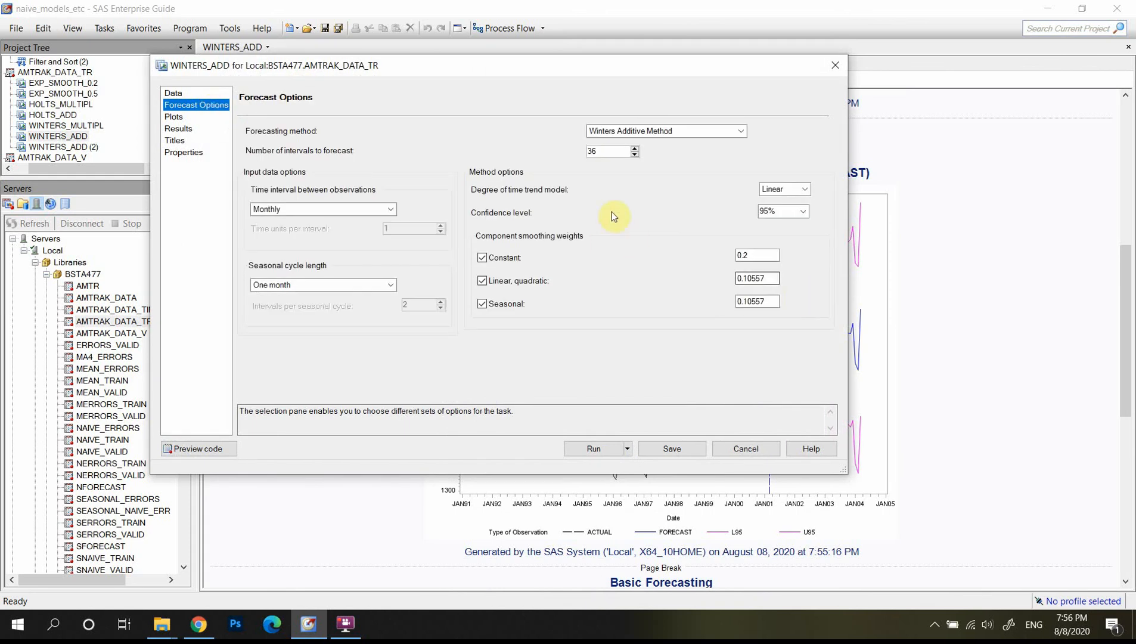
left_click(750, 449)
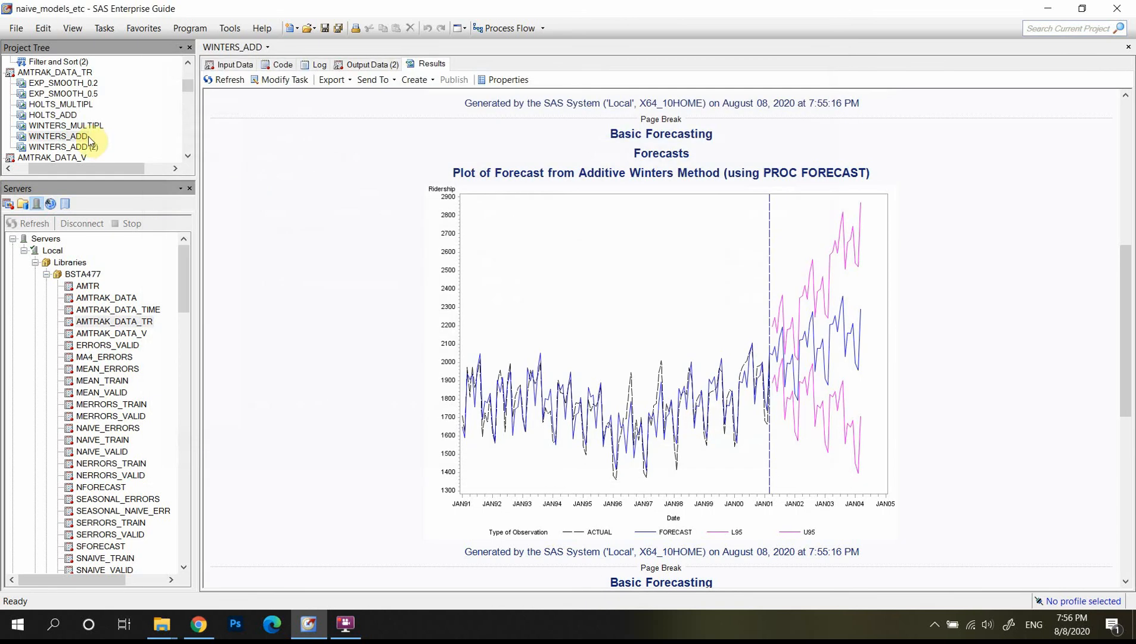
Rename the WINTERS_ADD (2) task under AMTRAK_DATA_TR as WINTERS_ADD_dEF.
left_click(57, 148)
right_click(56, 148)
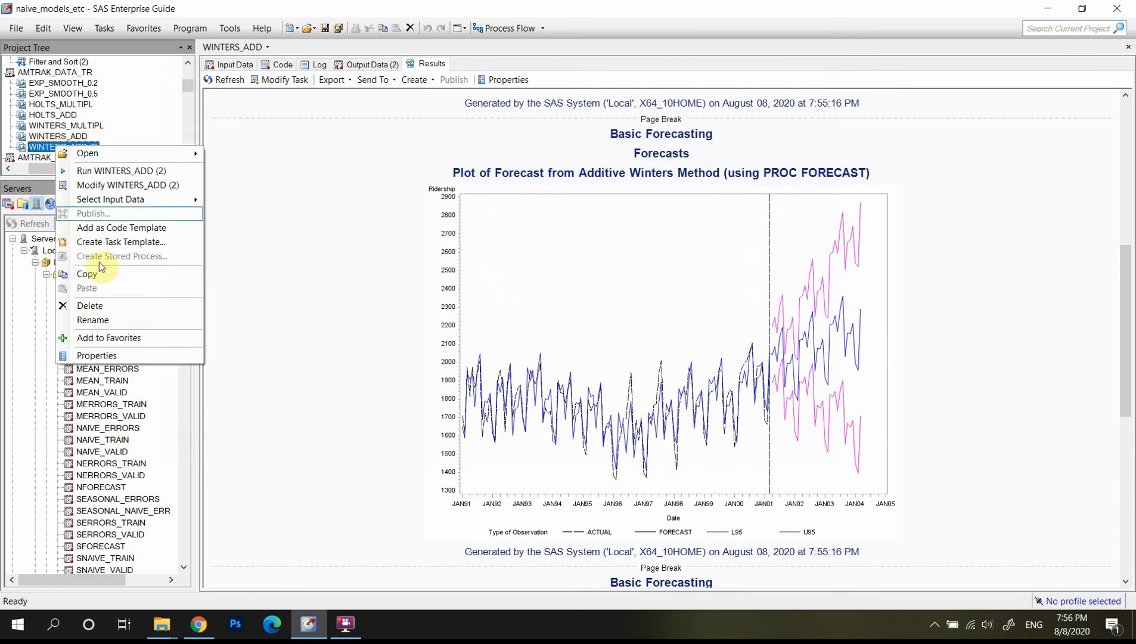
left_click(384, 176)
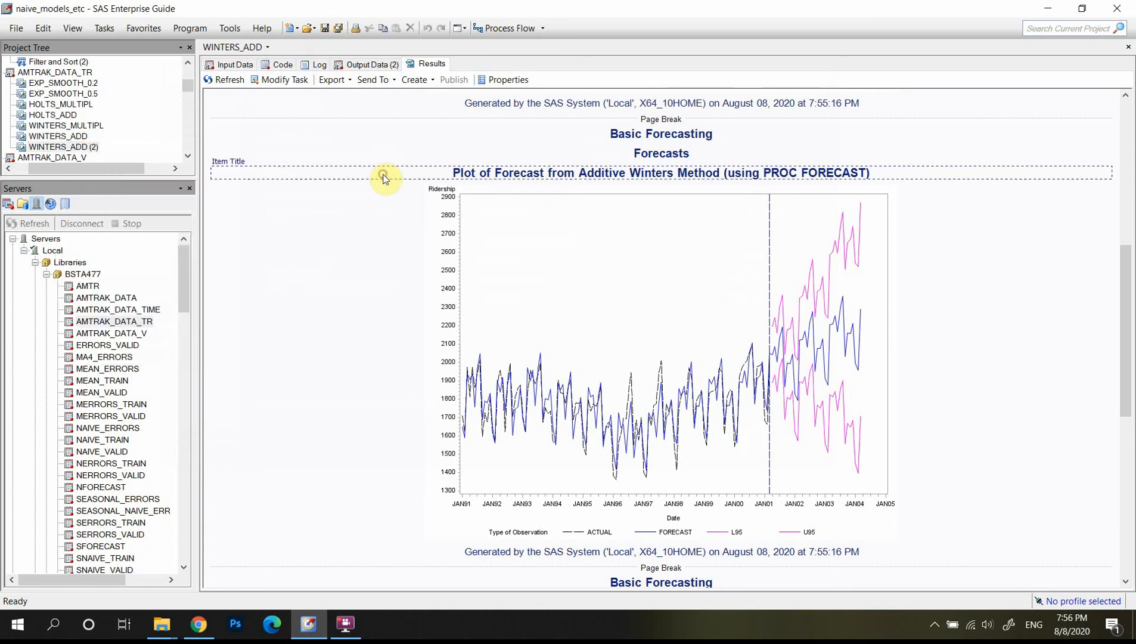
right_click(68, 147)
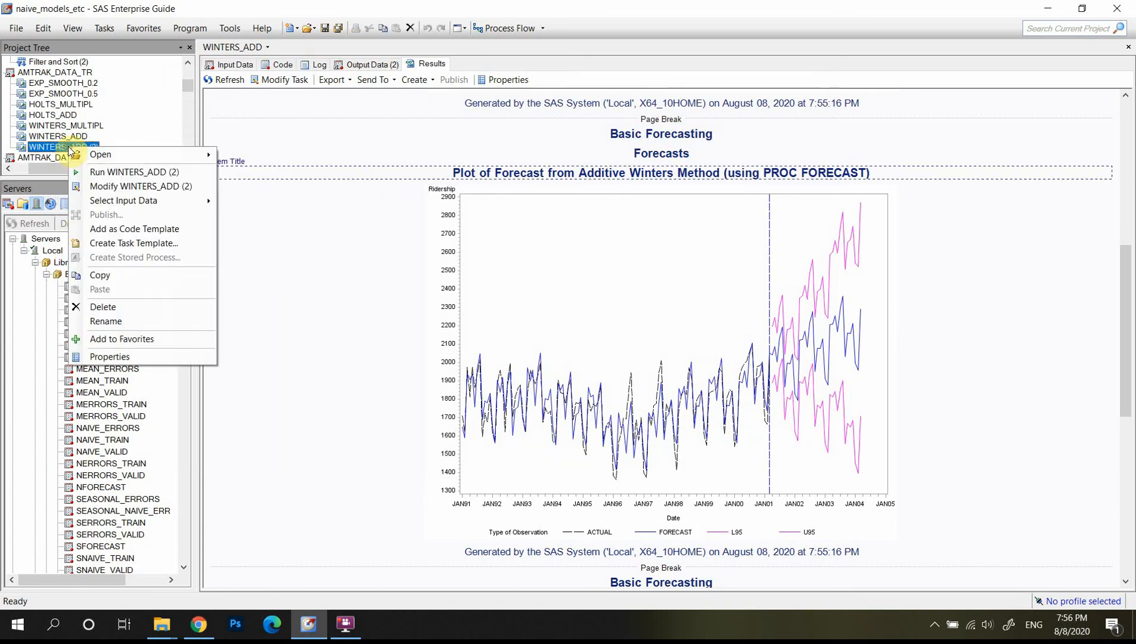
left_click(118, 321)
key("BackSpace")
key("BackSpace")
key("BackSpace")
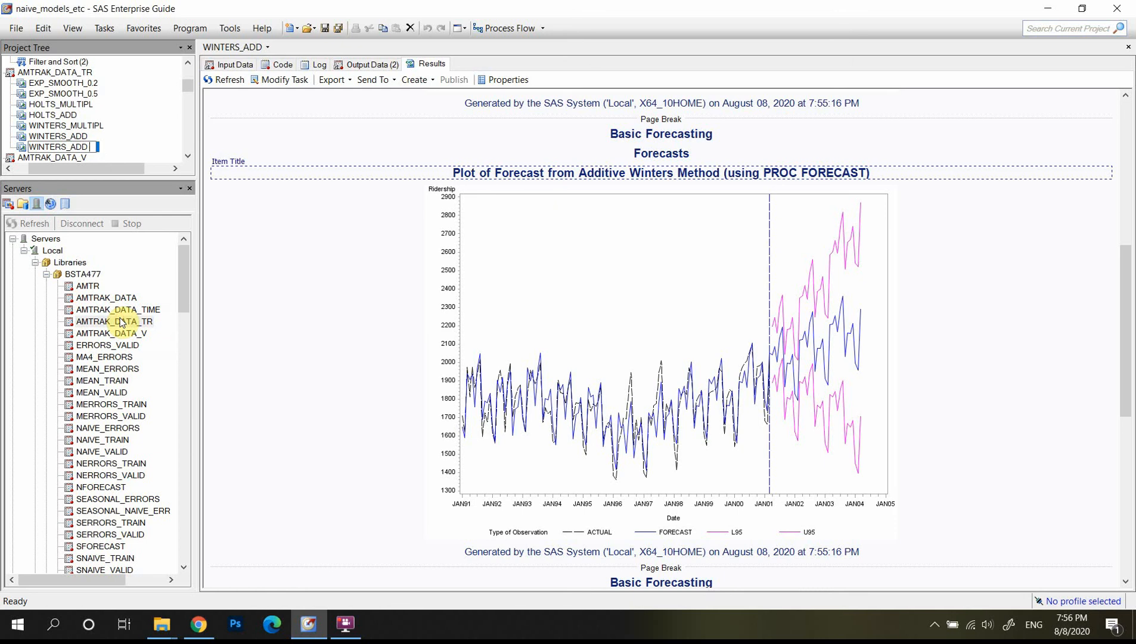
type("_dEF")
key("Return")
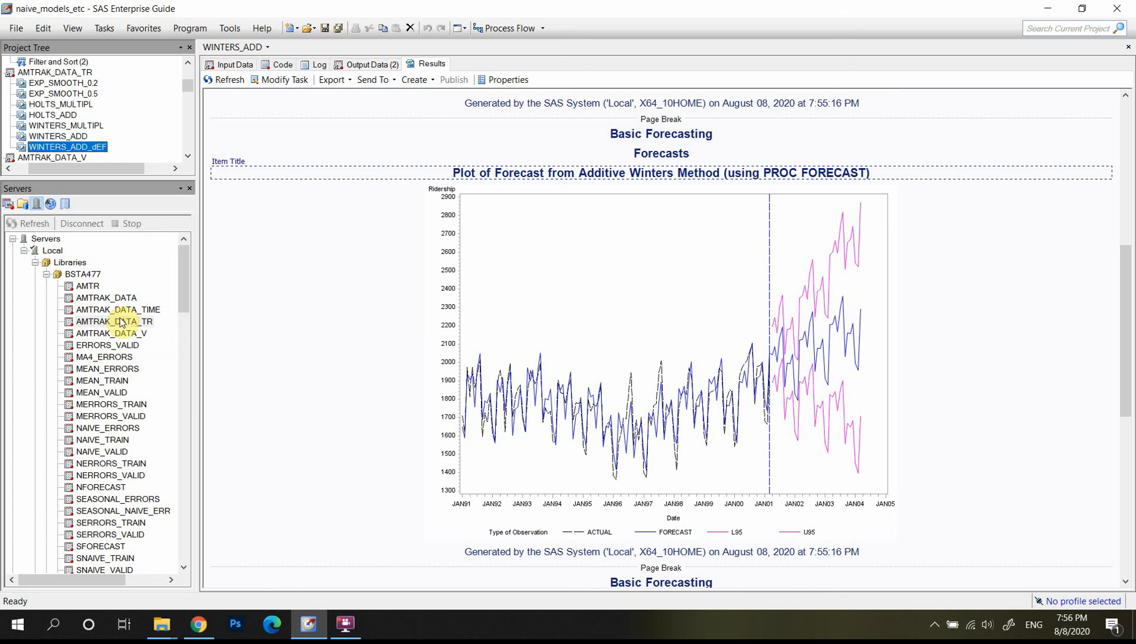
Rename the WINTERS_ADD_dEF task under AMTRAK_DATA_TR as WINTERS_ADD_DEF.
right_click(92, 154)
left_click(126, 325)
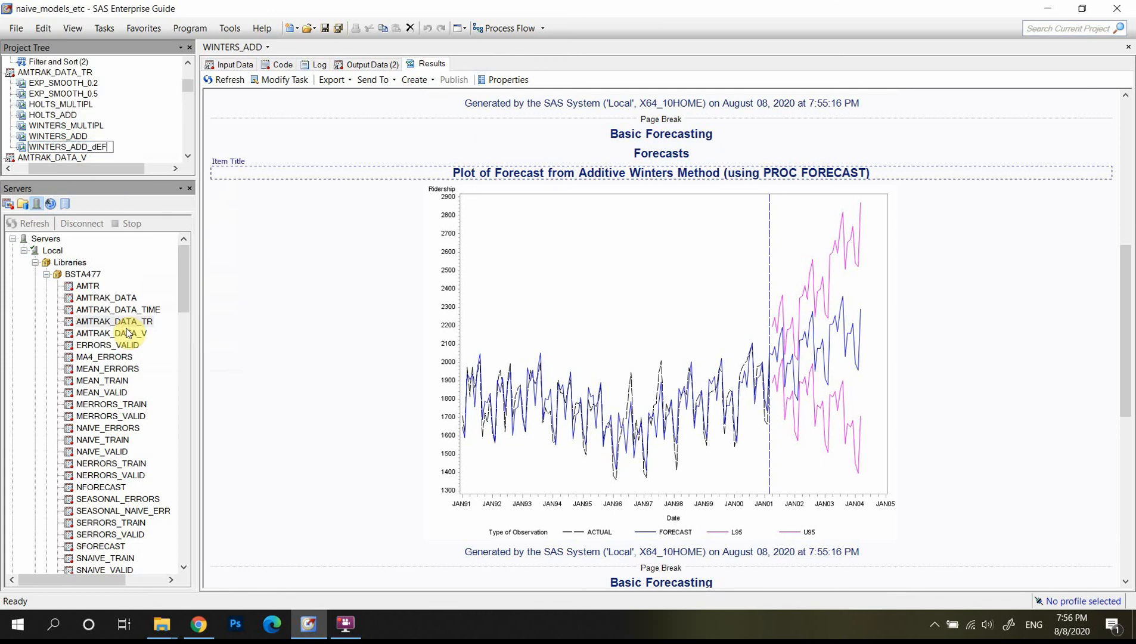
key("BackSpace")
key("BackSpace")
key("BackSpace")
type("DEF")
key("Return")
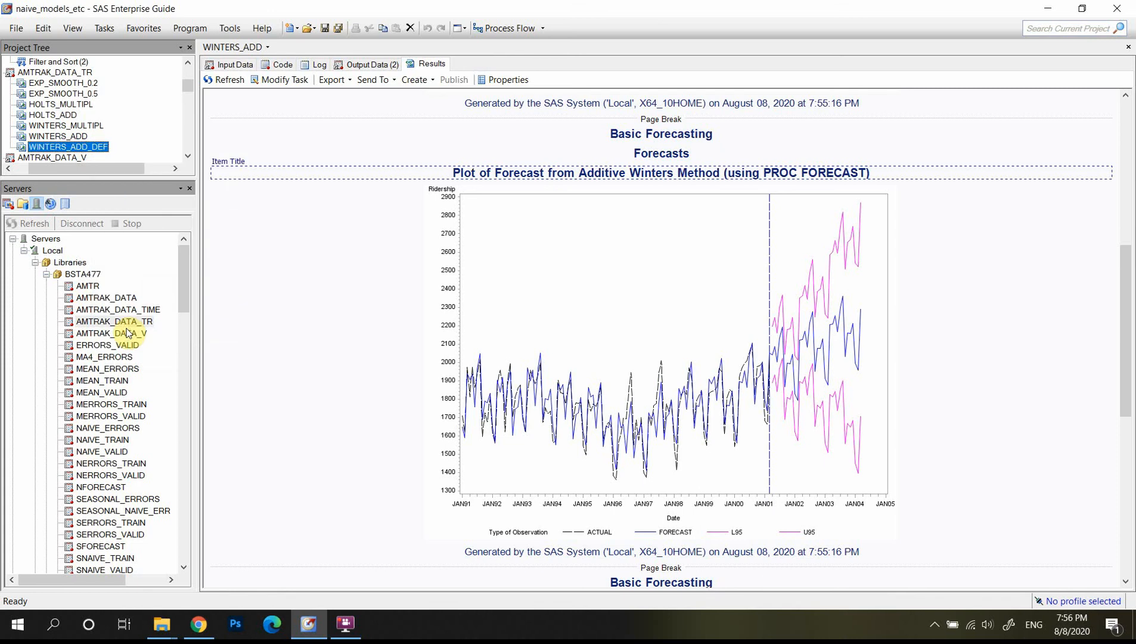
Modify the WINTERS_ADD task to use the Winters (Multiplicative) Method with a constant smoothing weight of 0.10557.
left_click(290, 83)
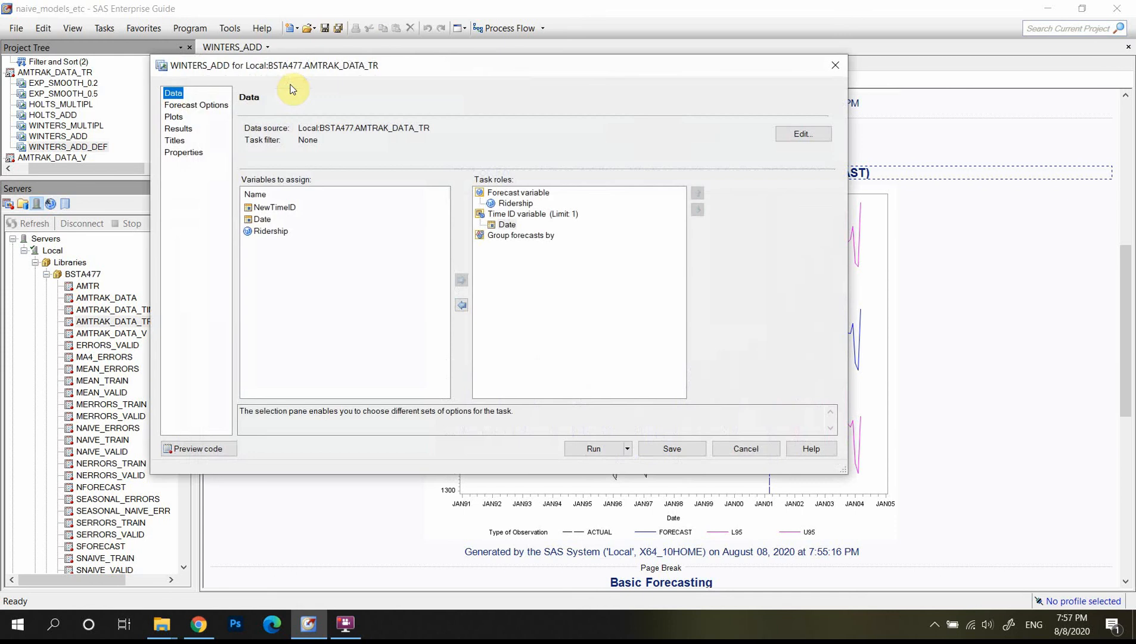
left_click(193, 106)
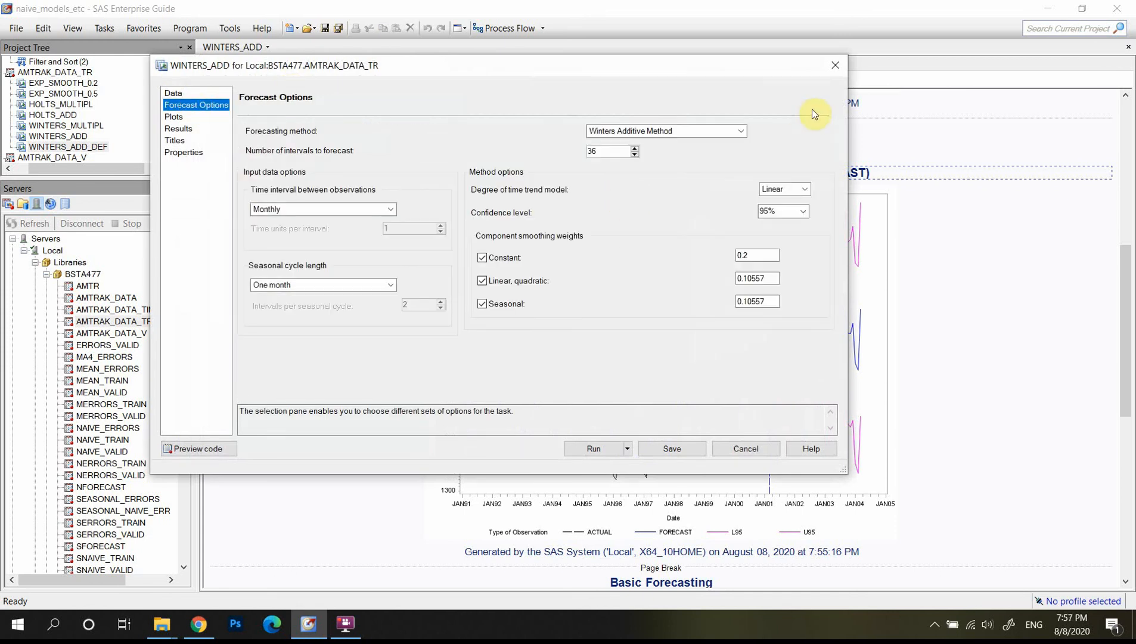
left_click(738, 130)
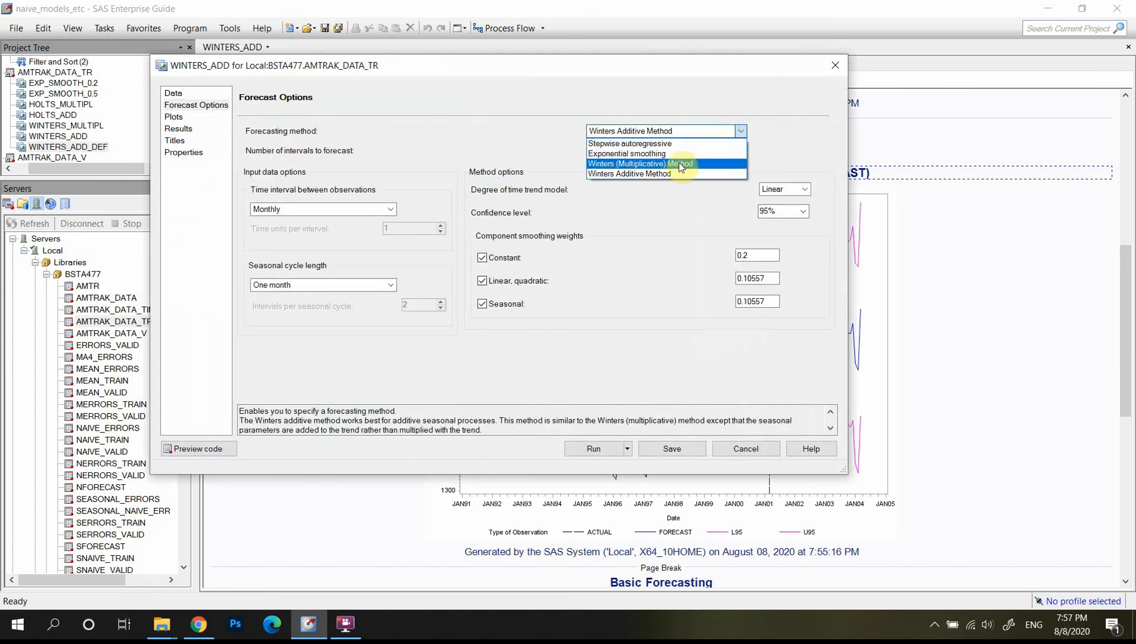
left_click(679, 162)
left_click(767, 256)
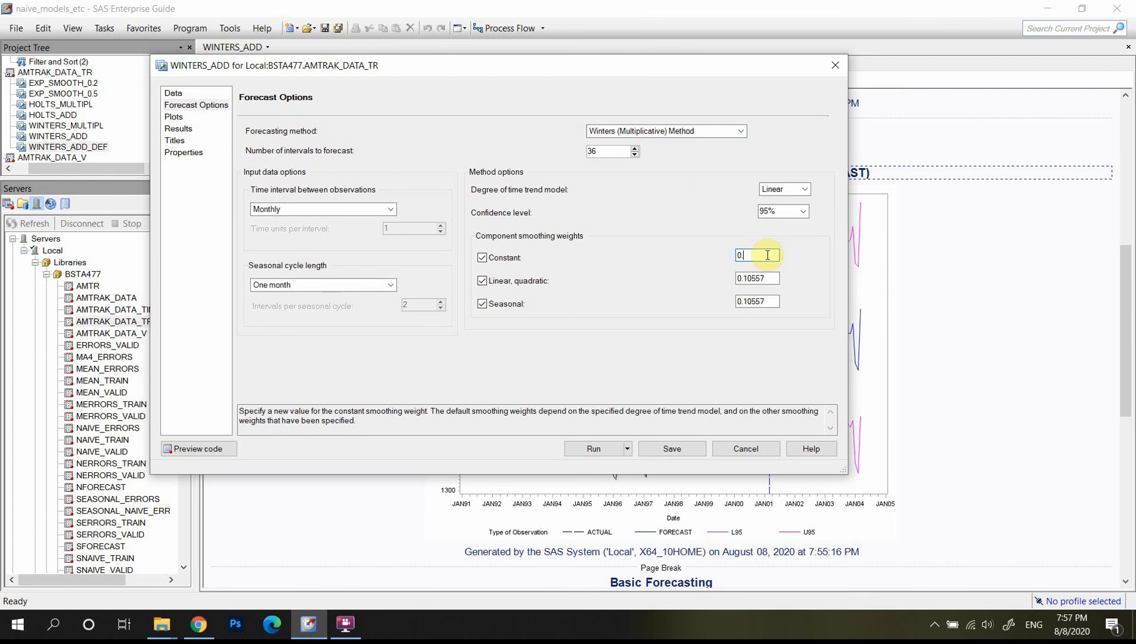
type("0.10557")
Run the modified forecast as a new task, keeping the previous results, and view its result plots down to the residuals.
left_click(610, 454)
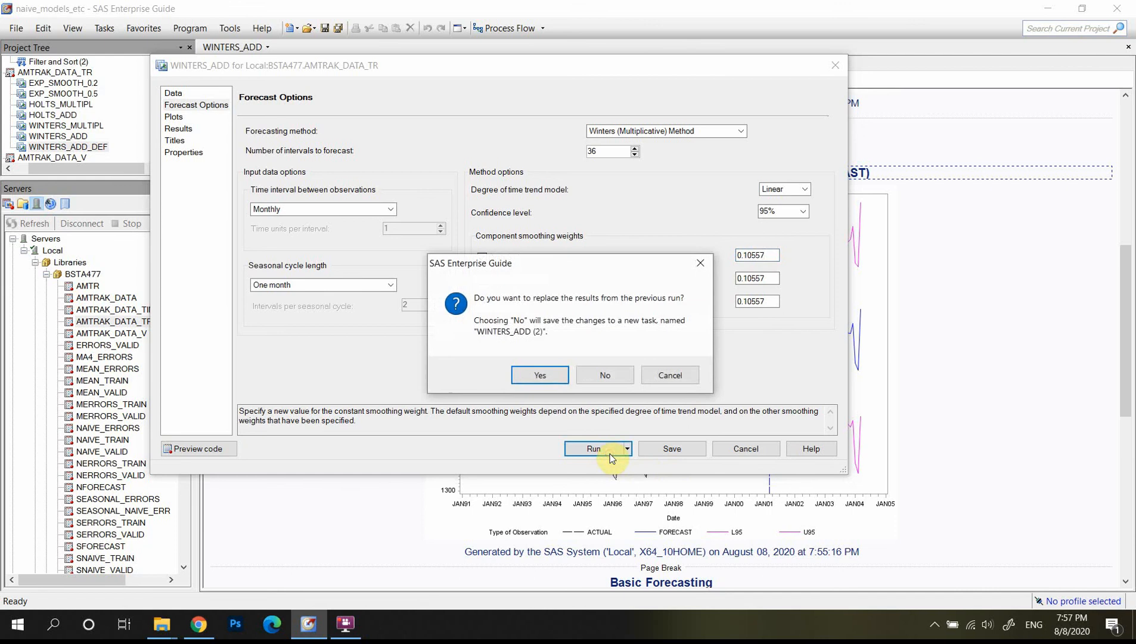
left_click(611, 373)
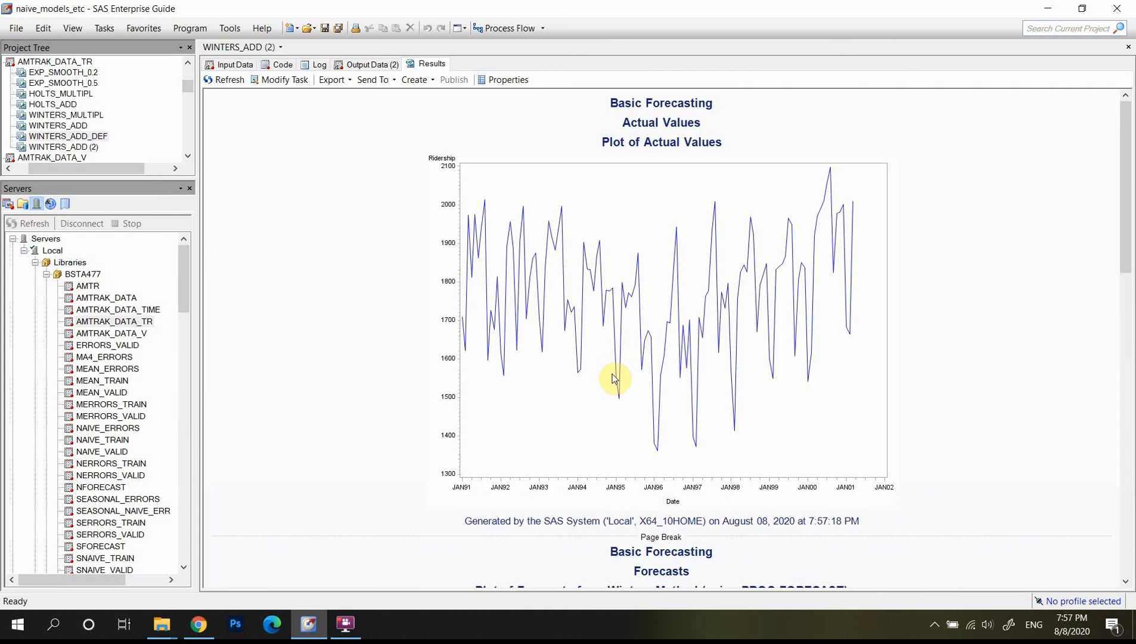
left_click_drag(1126, 182, 1123, 528)
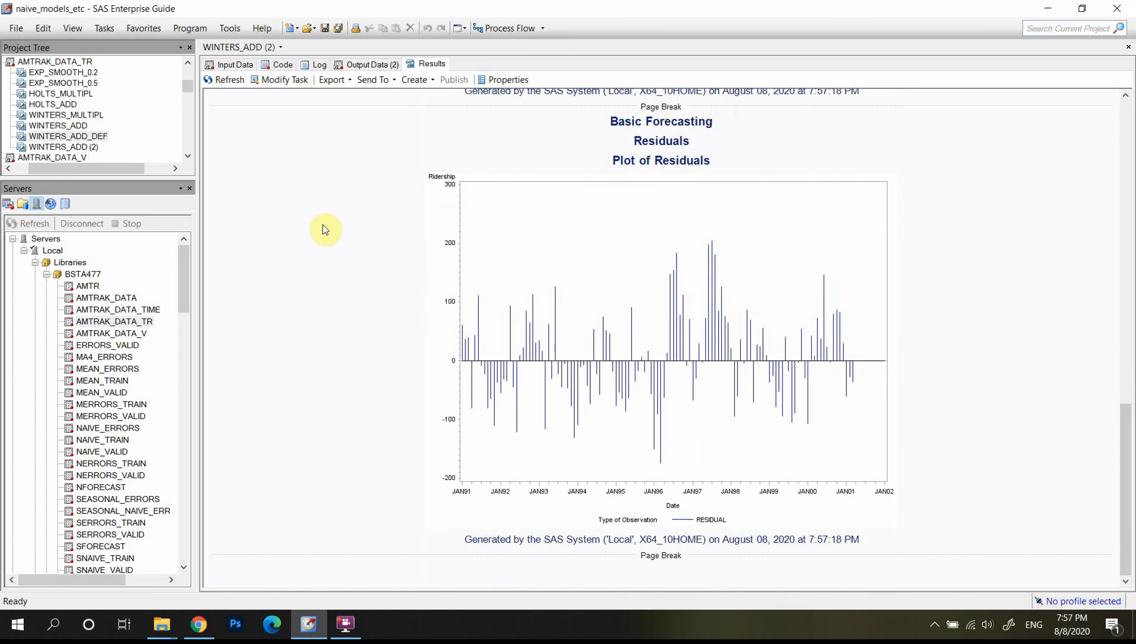
Delete the WINTERS_ADD (2) task and its outputs from AMTRAK_DATA_TR.
left_click(86, 149)
right_click(87, 149)
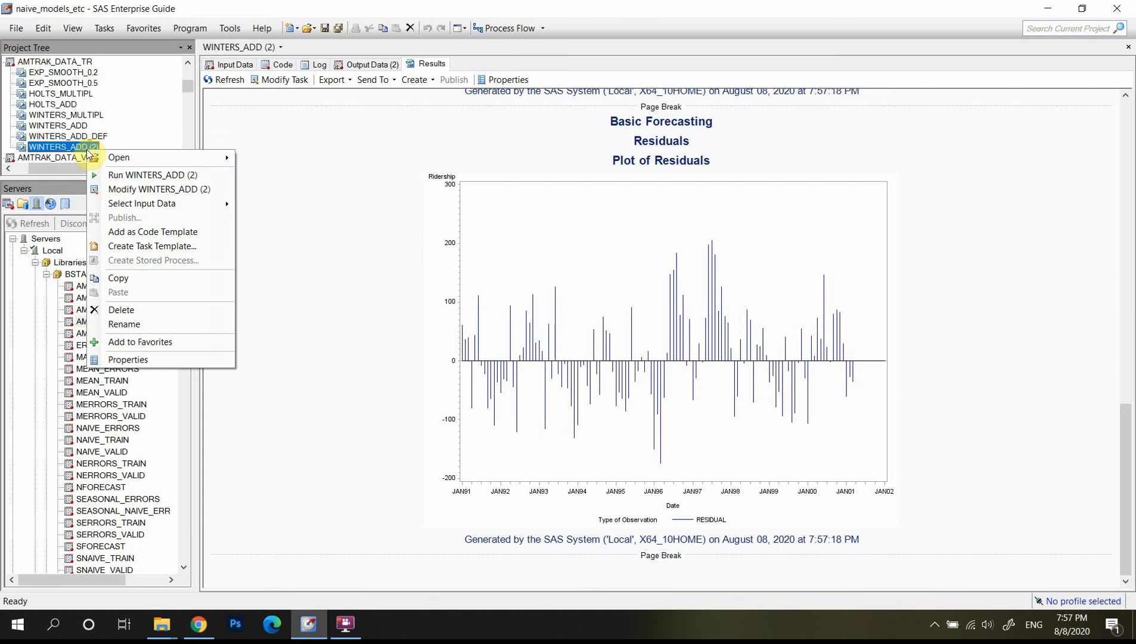
left_click(148, 309)
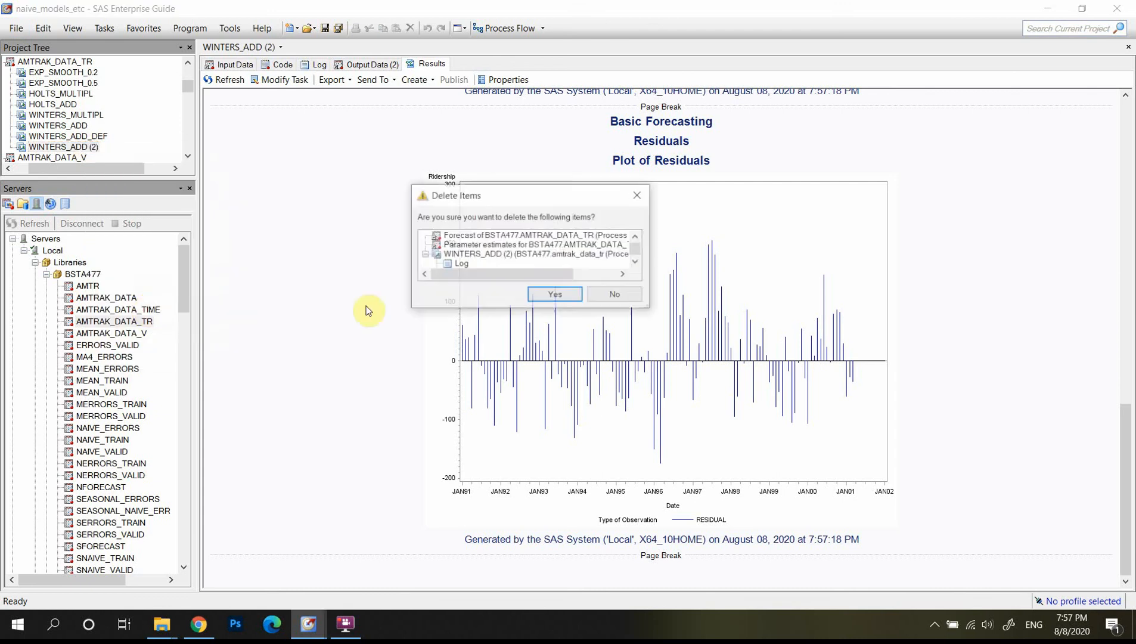
left_click(553, 293)
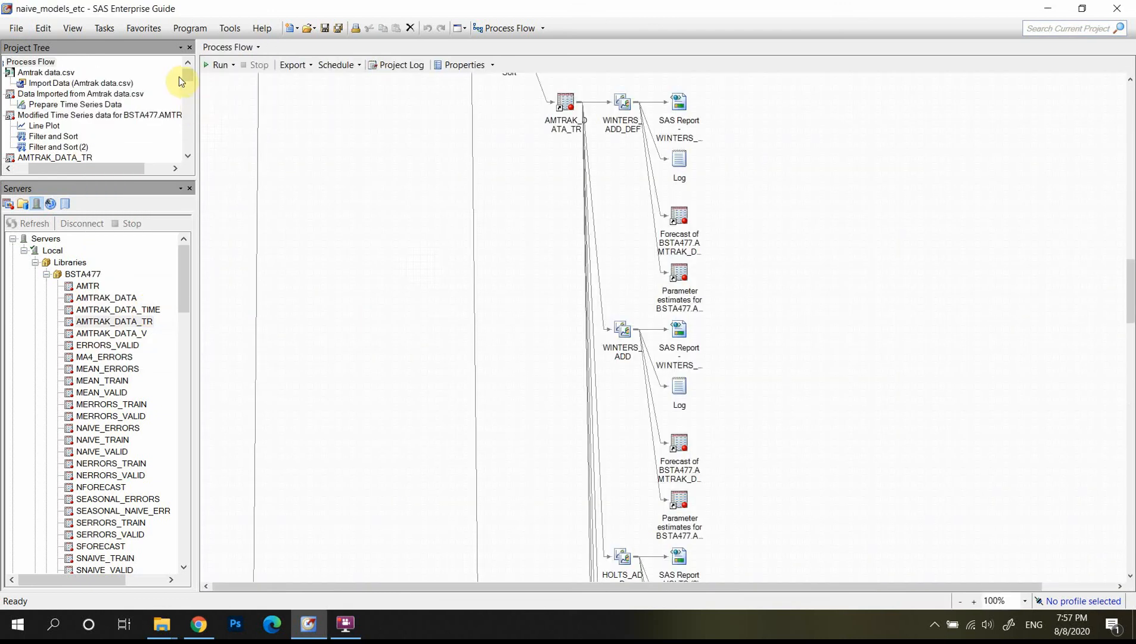
Open the WINTERS_ADD_DEF task and examine the parameter estimates table in its output data.
left_click_drag(181, 77, 187, 90)
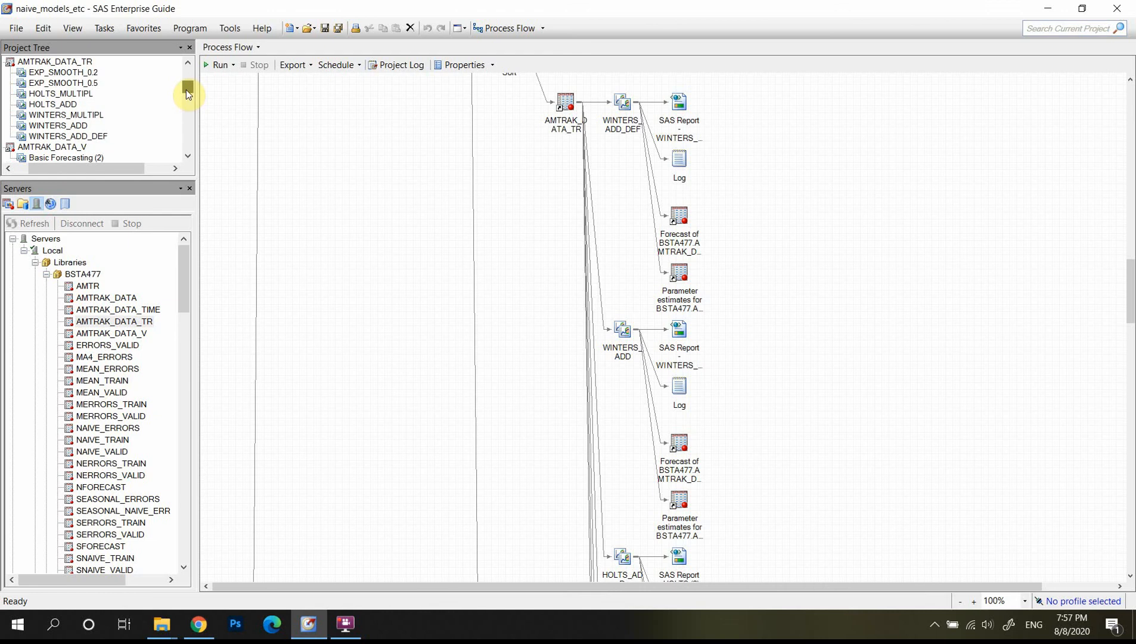
double_click(86, 136)
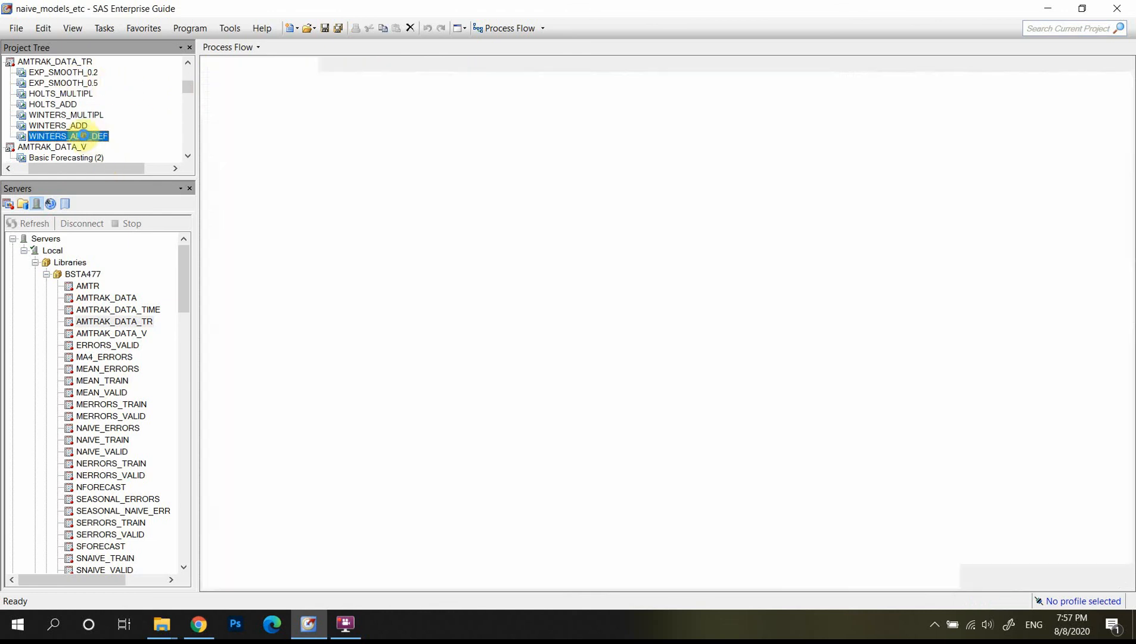
left_click(384, 64)
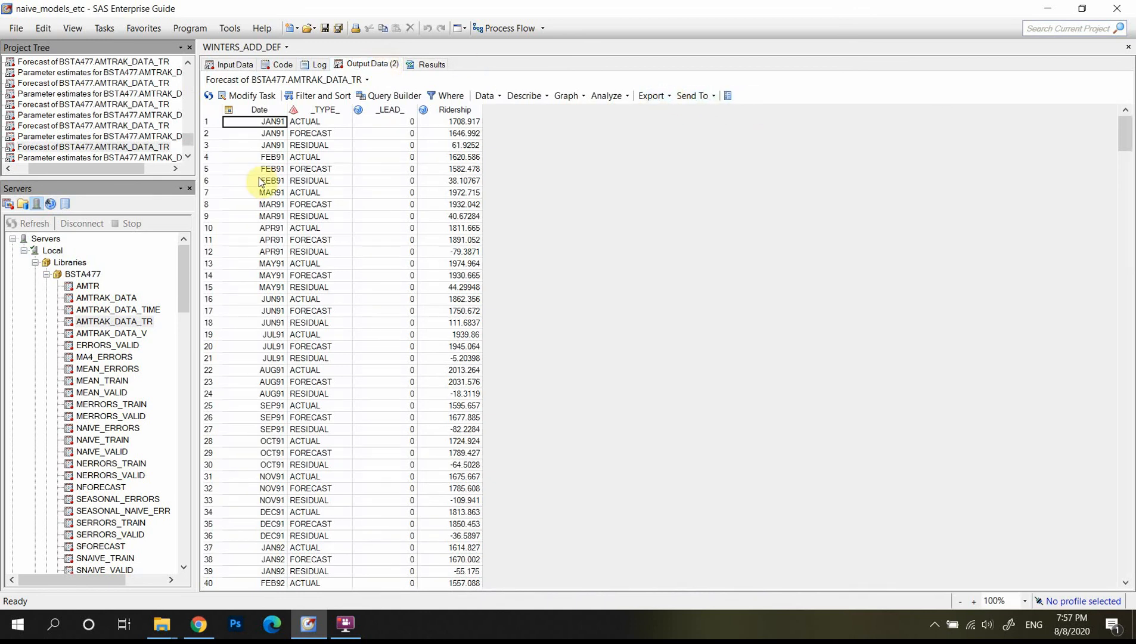
left_click(359, 80)
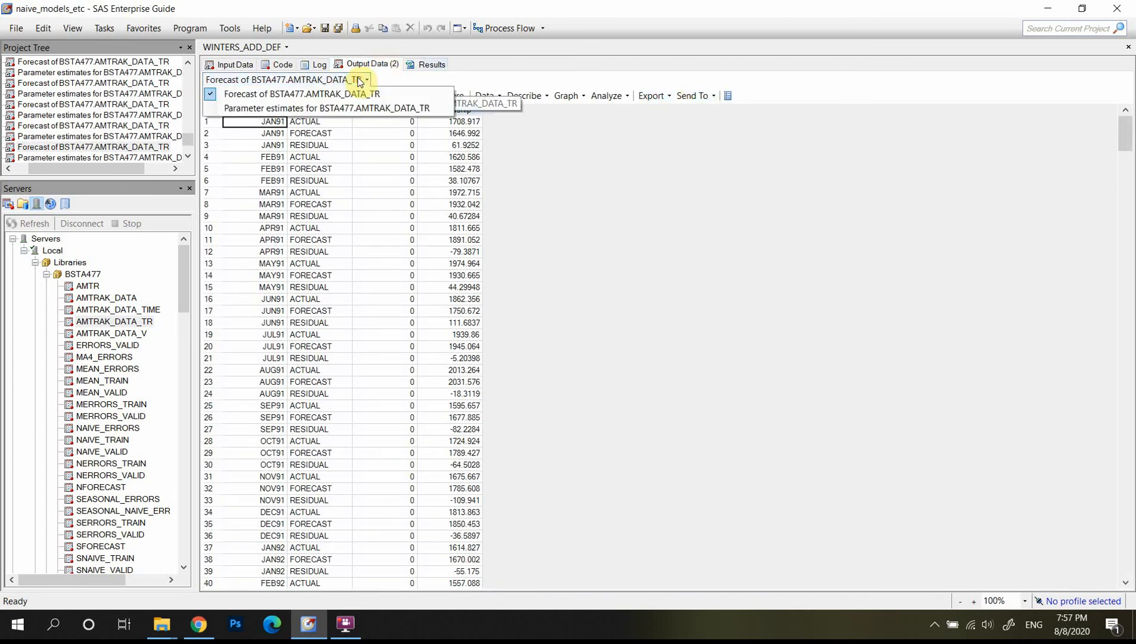
left_click(318, 108)
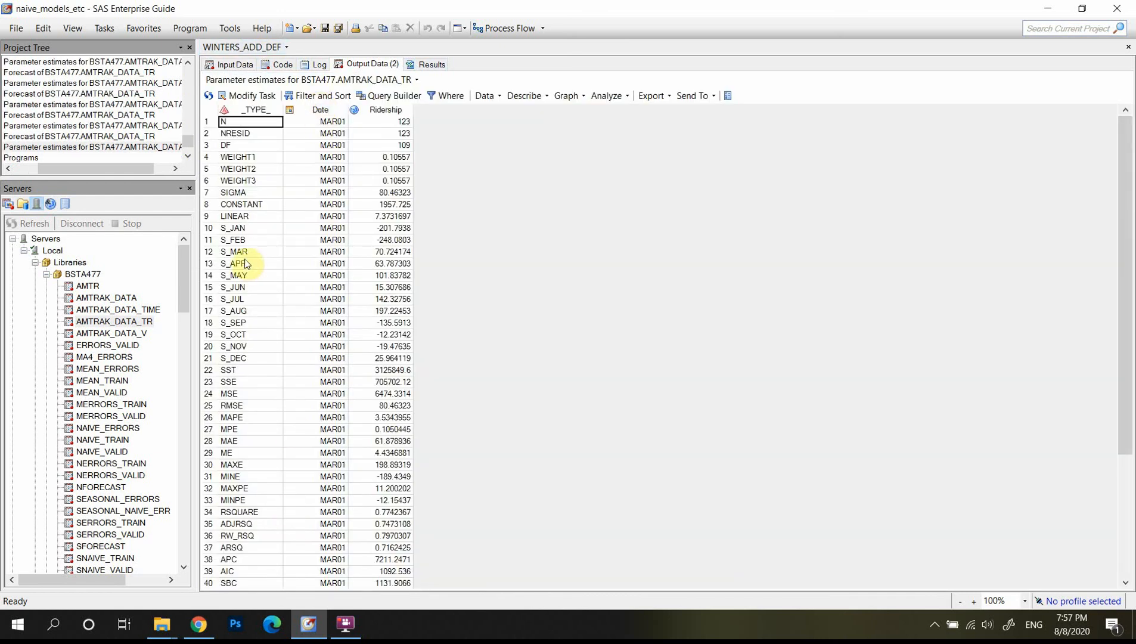
Return to the forecast table in the WINTERS_ADD_DEF output data and look through its actual, forecast and residual rows.
left_click(395, 80)
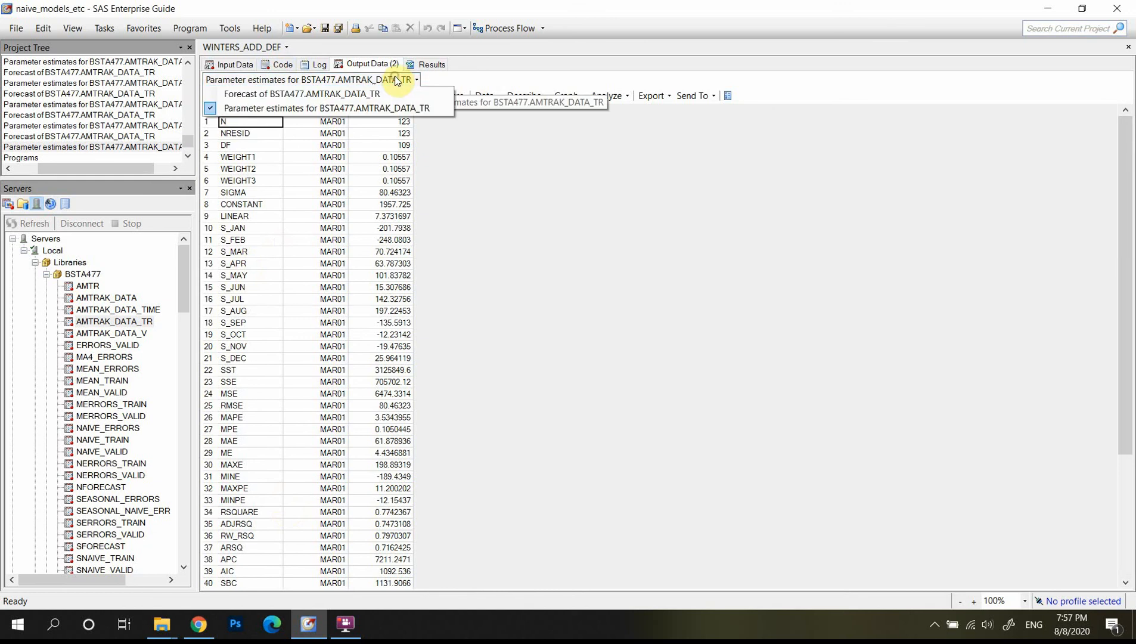
left_click(354, 94)
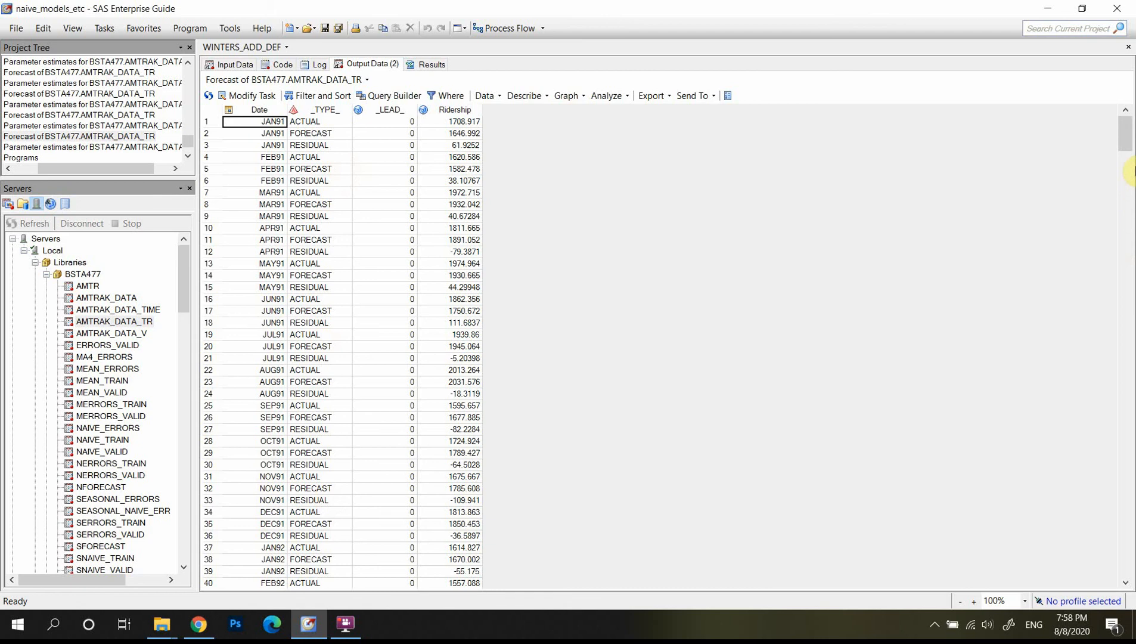
left_click_drag(1124, 134, 1131, 185)
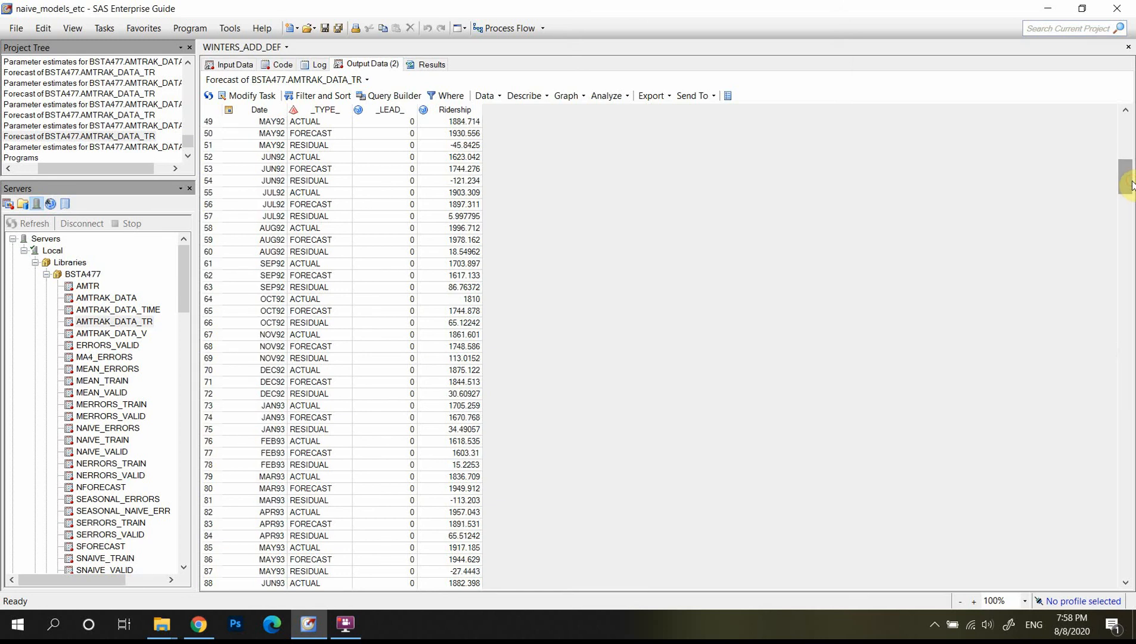